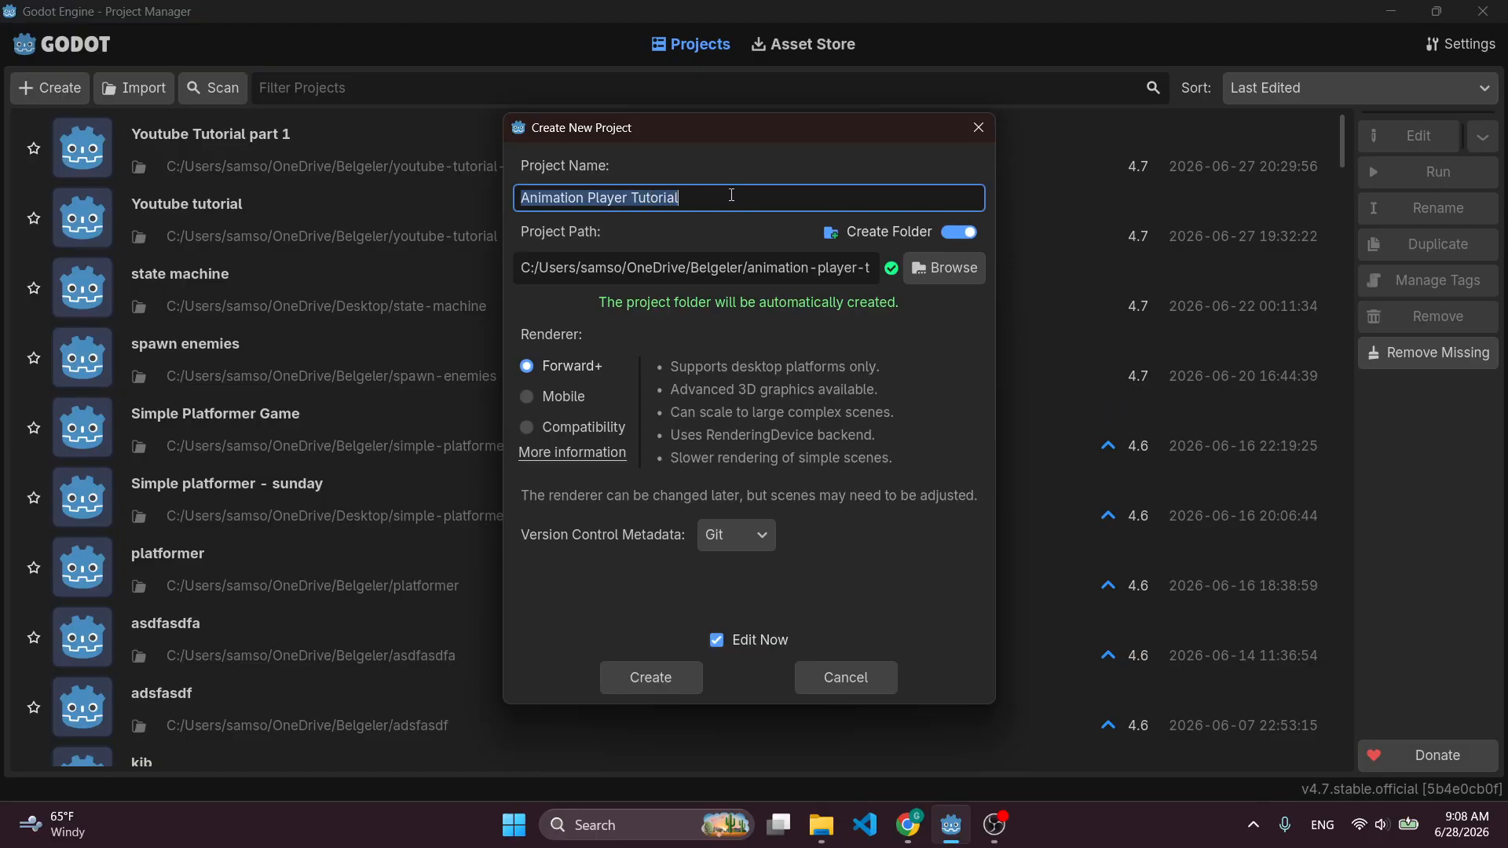
Create the project Animation Player Tutorial with the Forward+ renderer and open it for editing.
left_click_drag(721, 128, 744, 125)
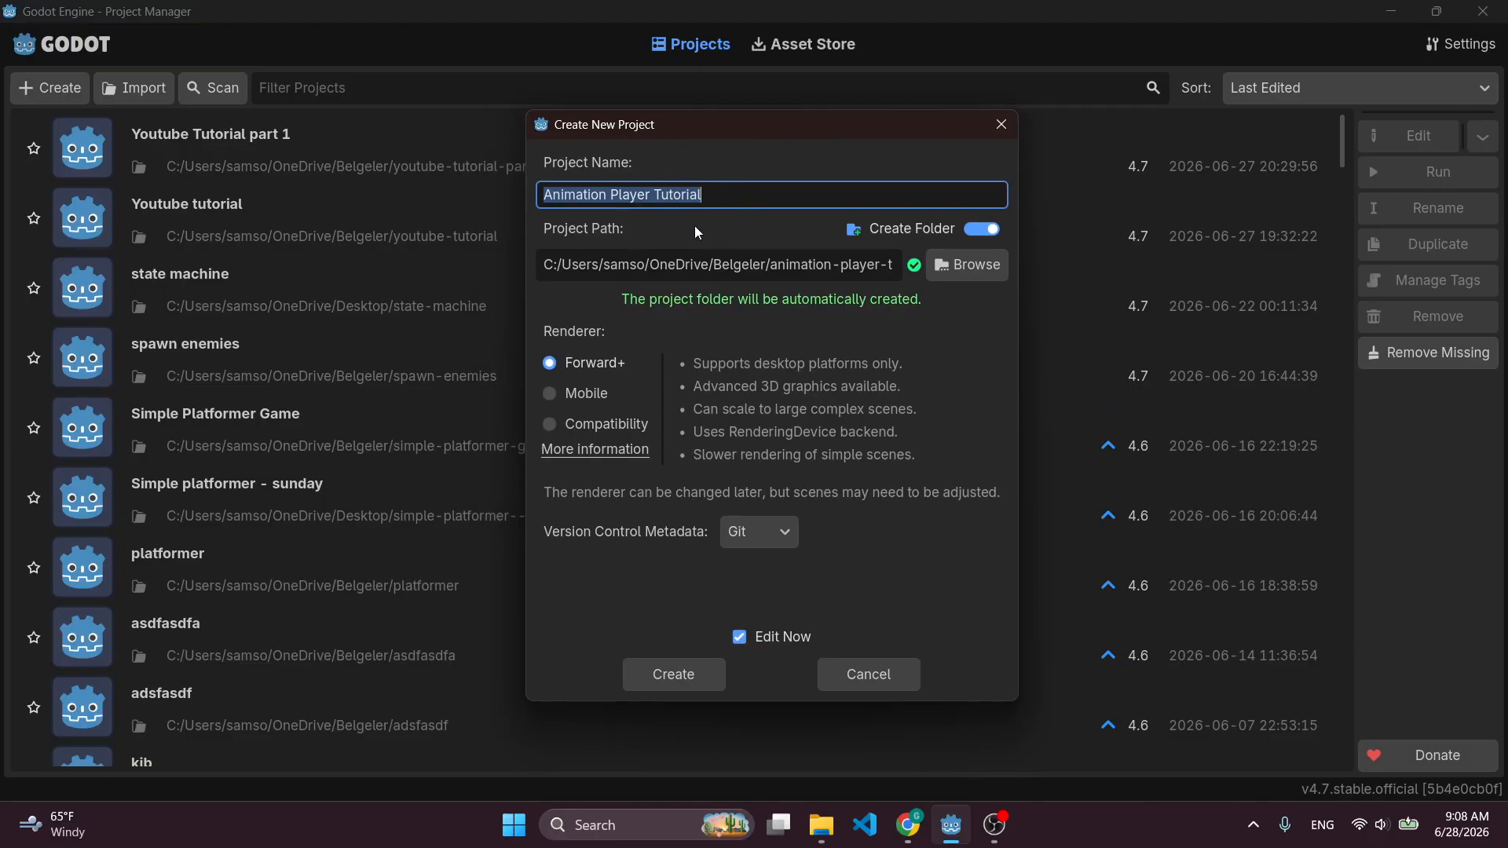
left_click(699, 196)
left_click(718, 265)
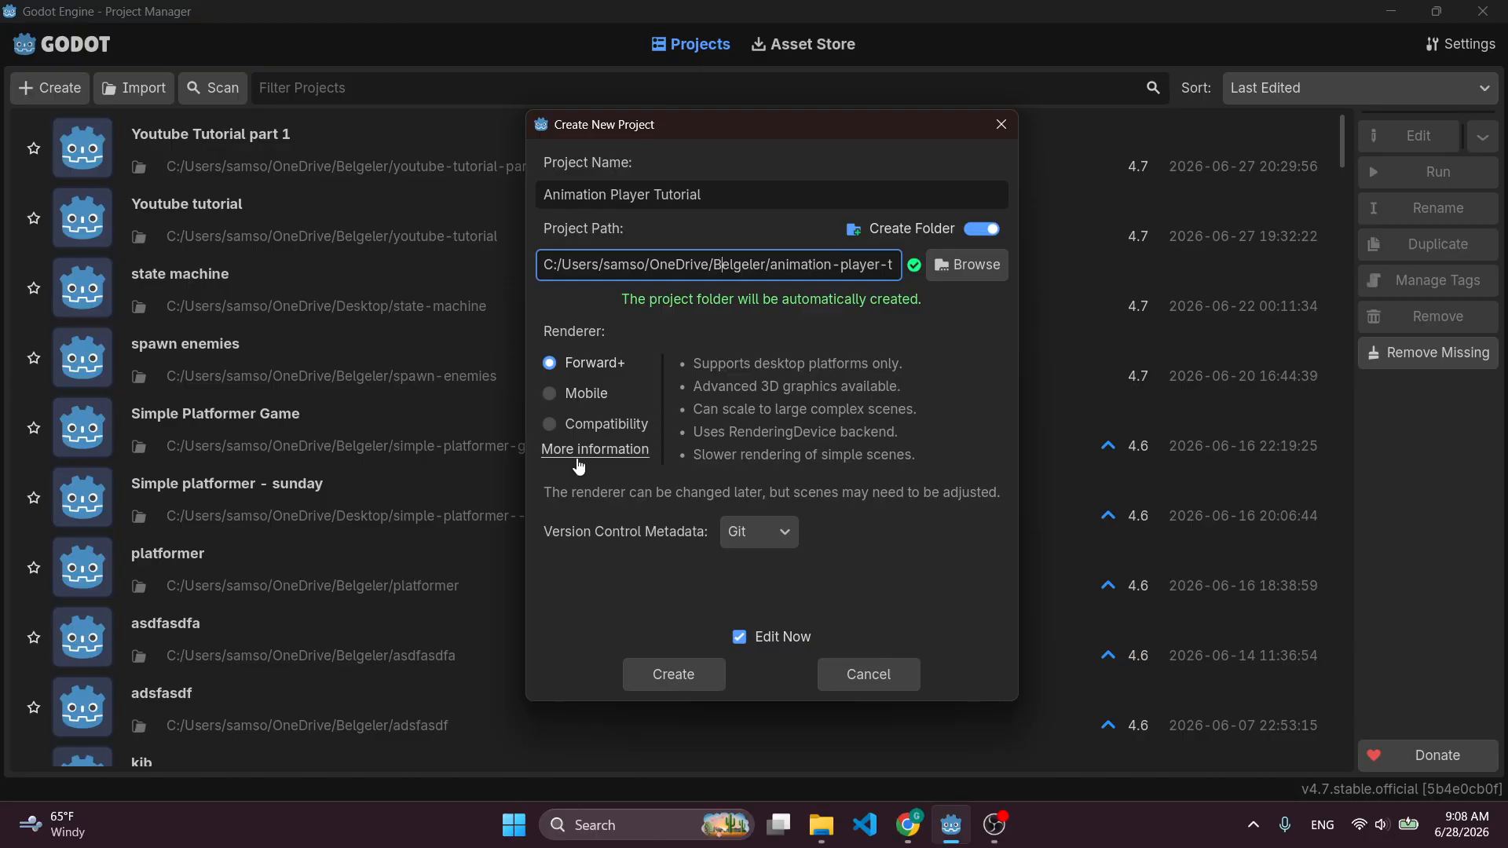
left_click(675, 675)
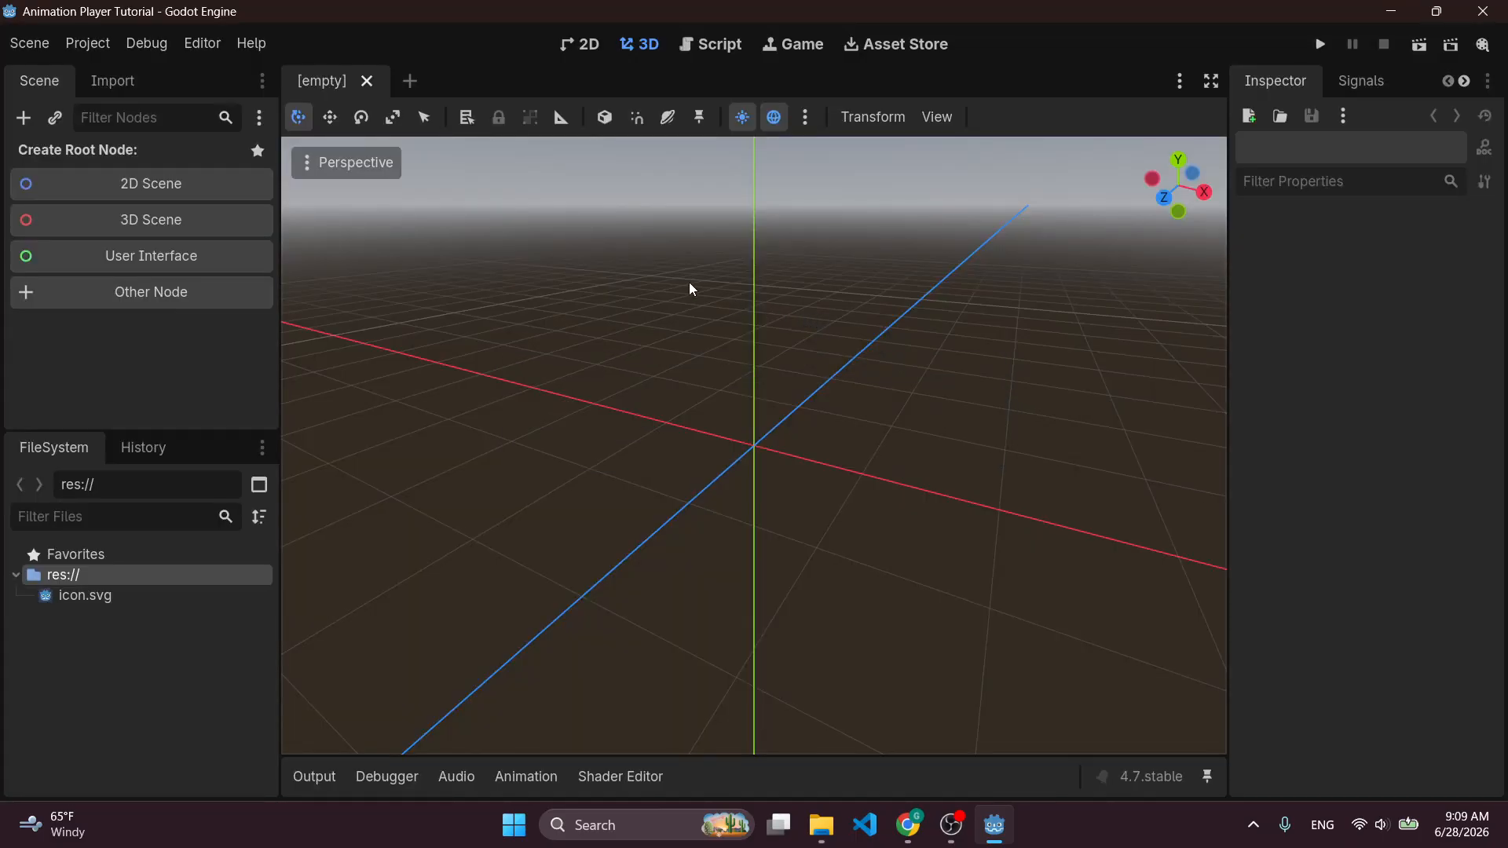
Switch to the 2D workspace, create a 2D scene root node and name it Playground.
left_click(581, 44)
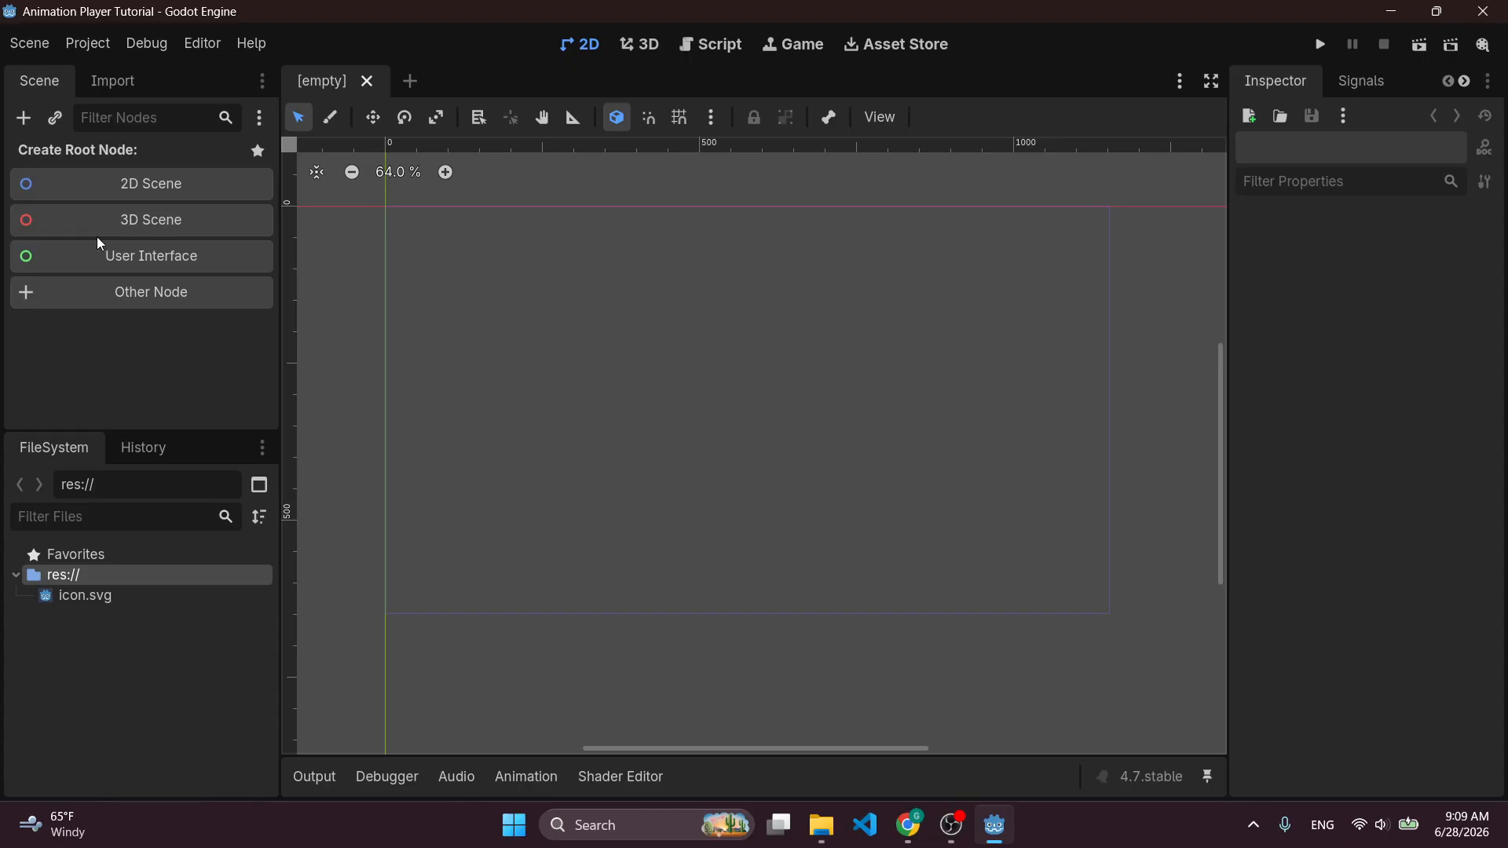
left_click(132, 178)
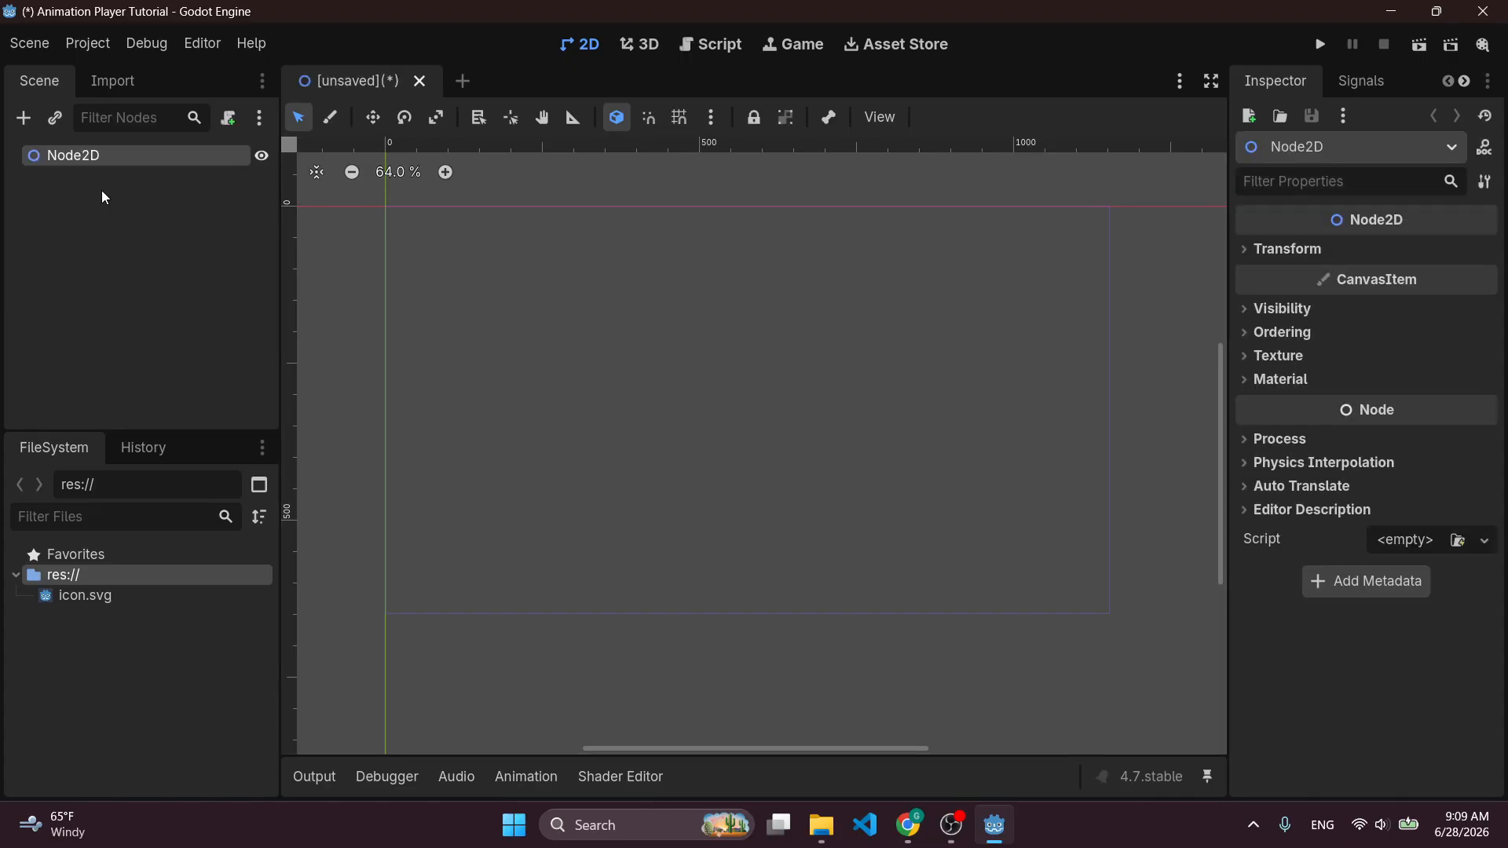
double_click(74, 158)
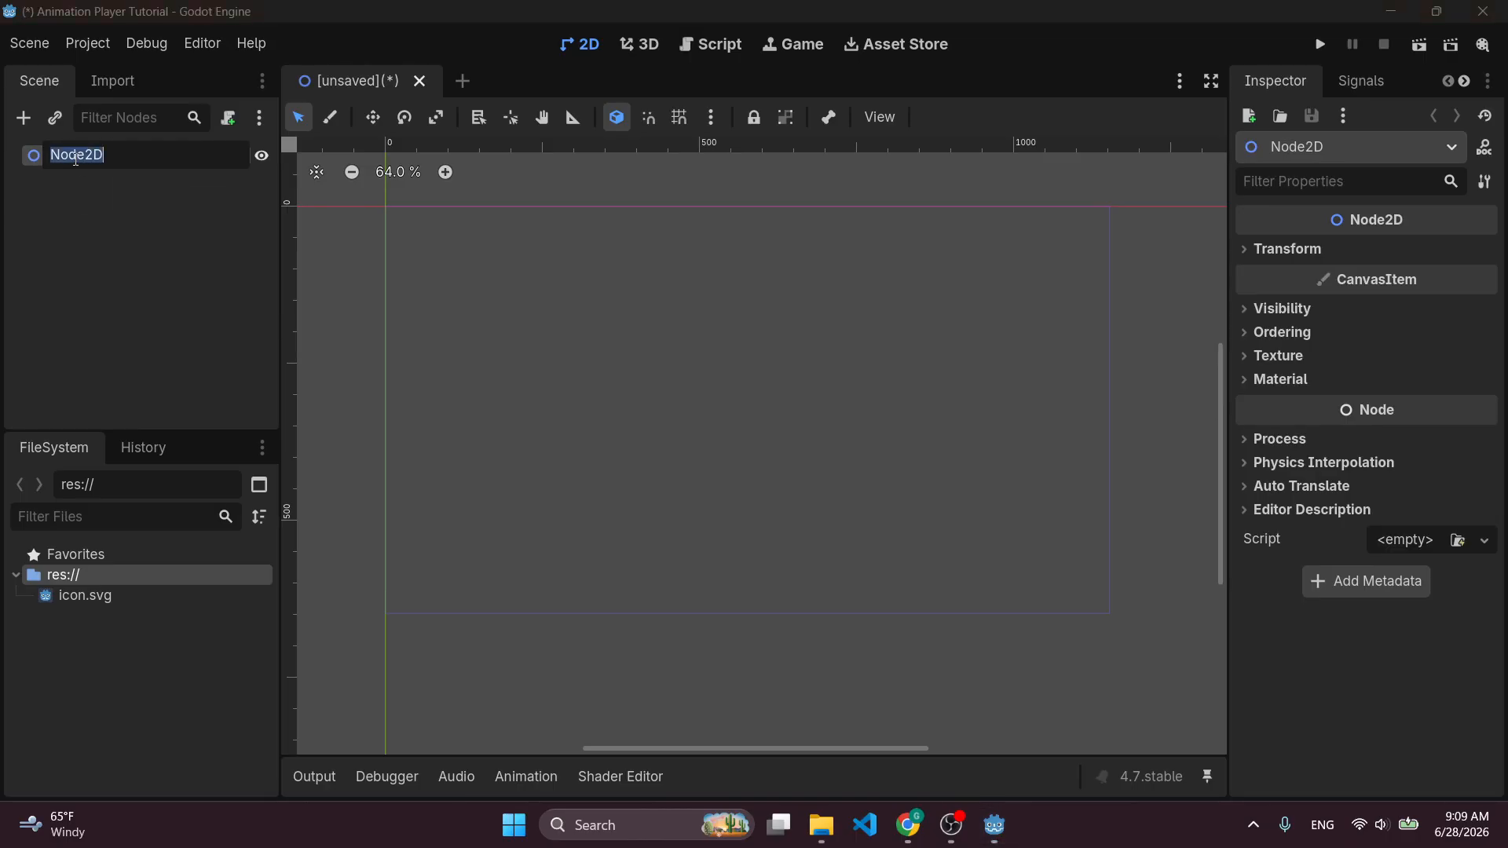
key("BackSpace")
type("Worldd")
key("BackSpace")
key("BackSpace")
key("BackSpace")
key("BackSpace")
key("BackSpace")
type("Playground")
key("Return")
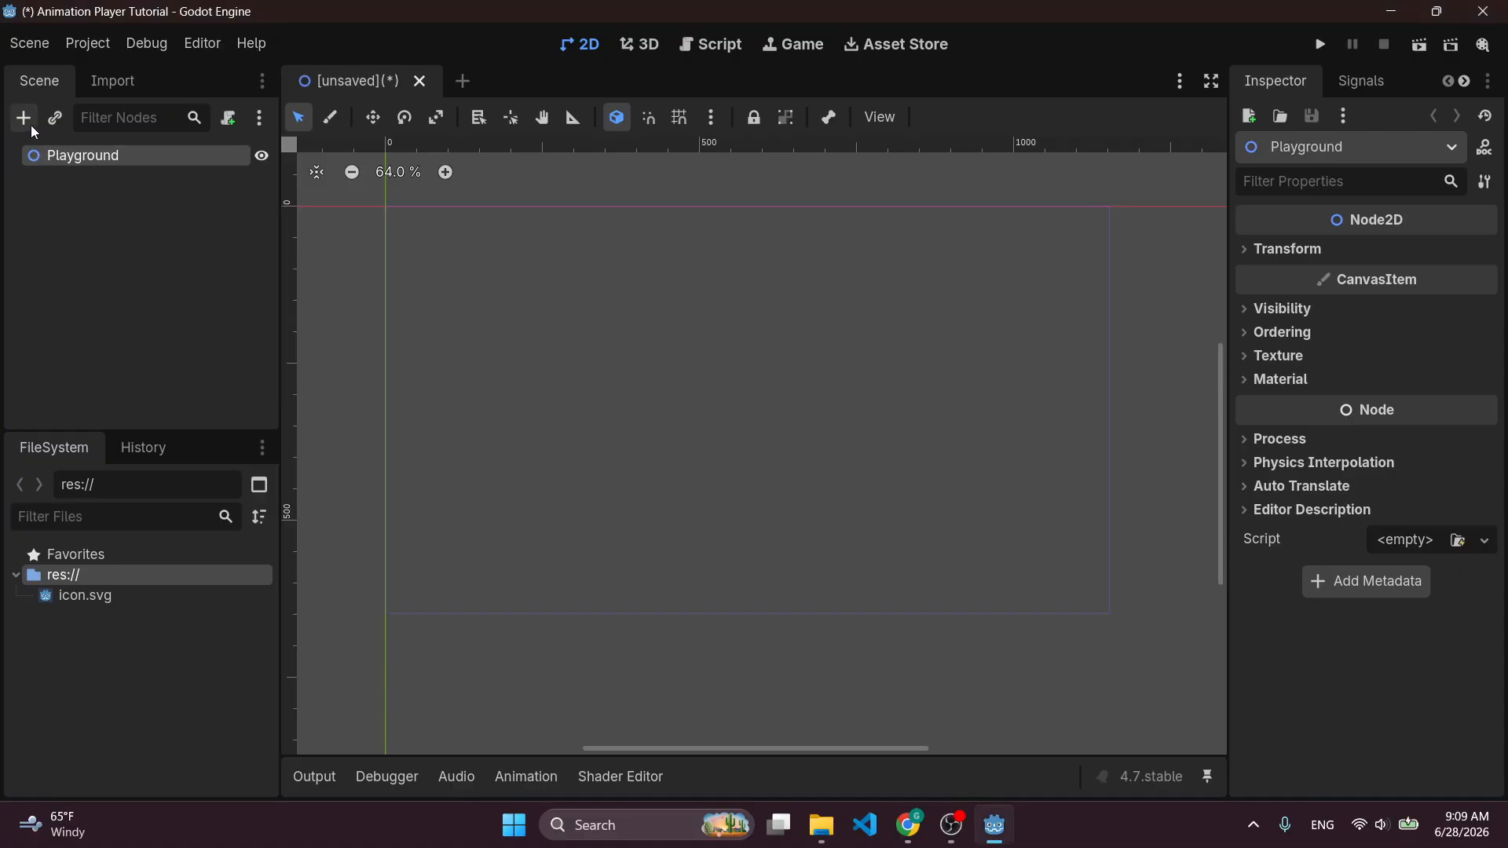
Place icon.svg as a sprite inside the 2D viewport and add an AnimationPlayer node under Playground.
left_click_drag(124, 603, 598, 440)
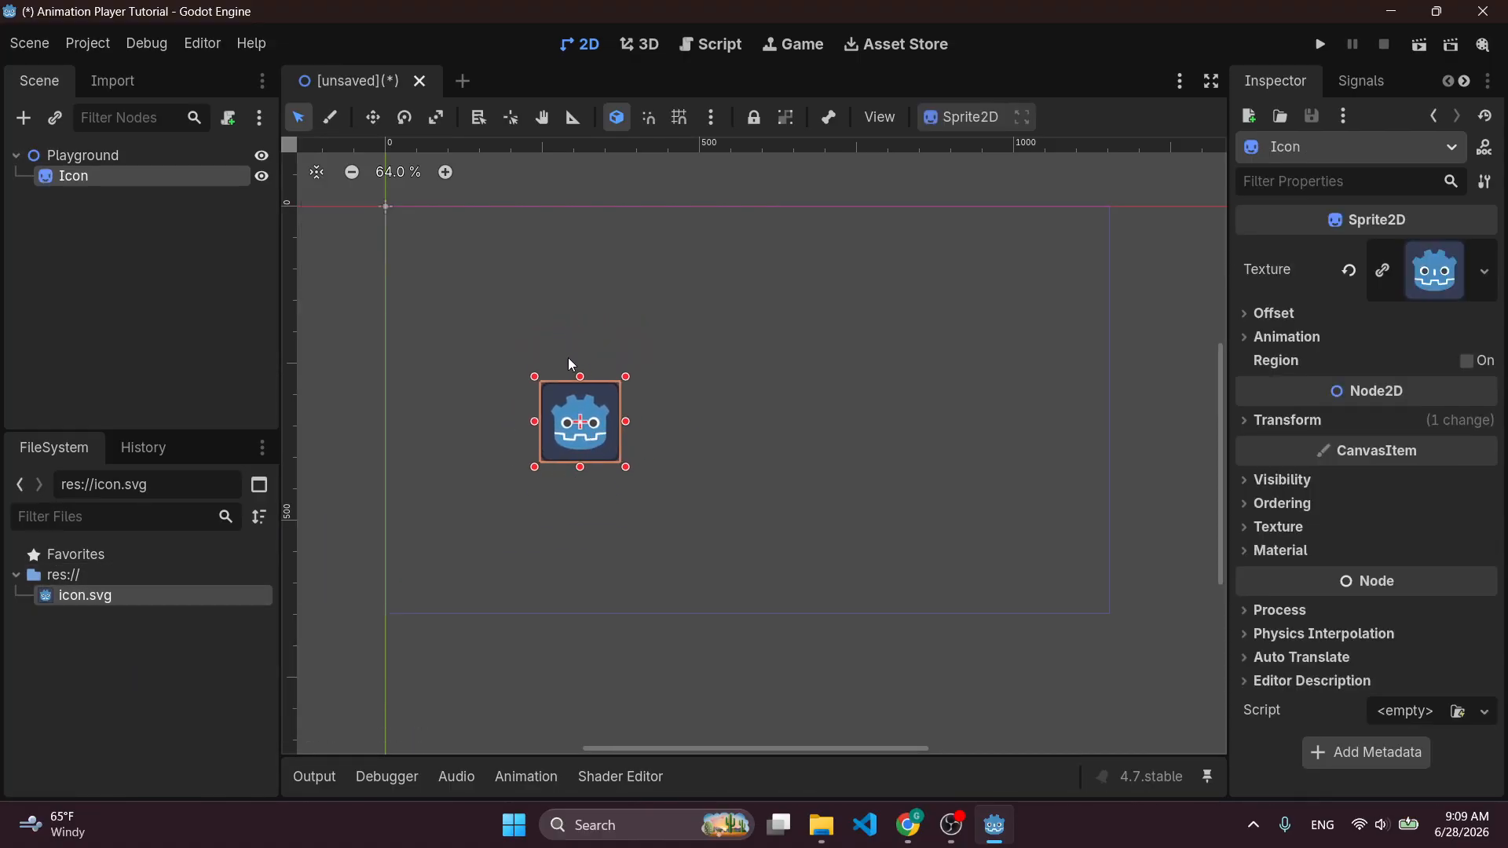
left_click(98, 156)
left_click(32, 122)
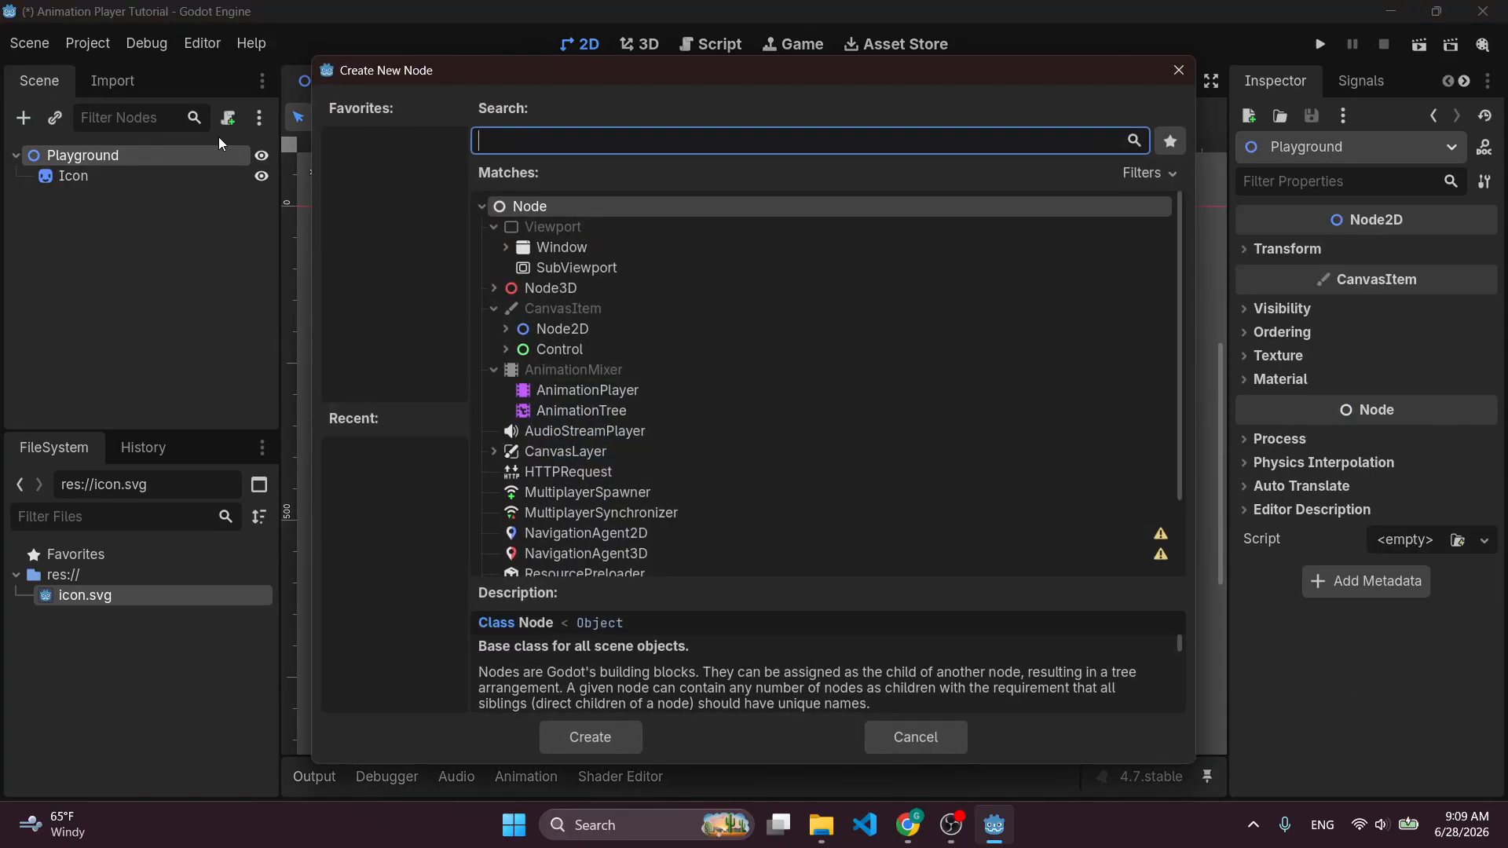
type("animation")
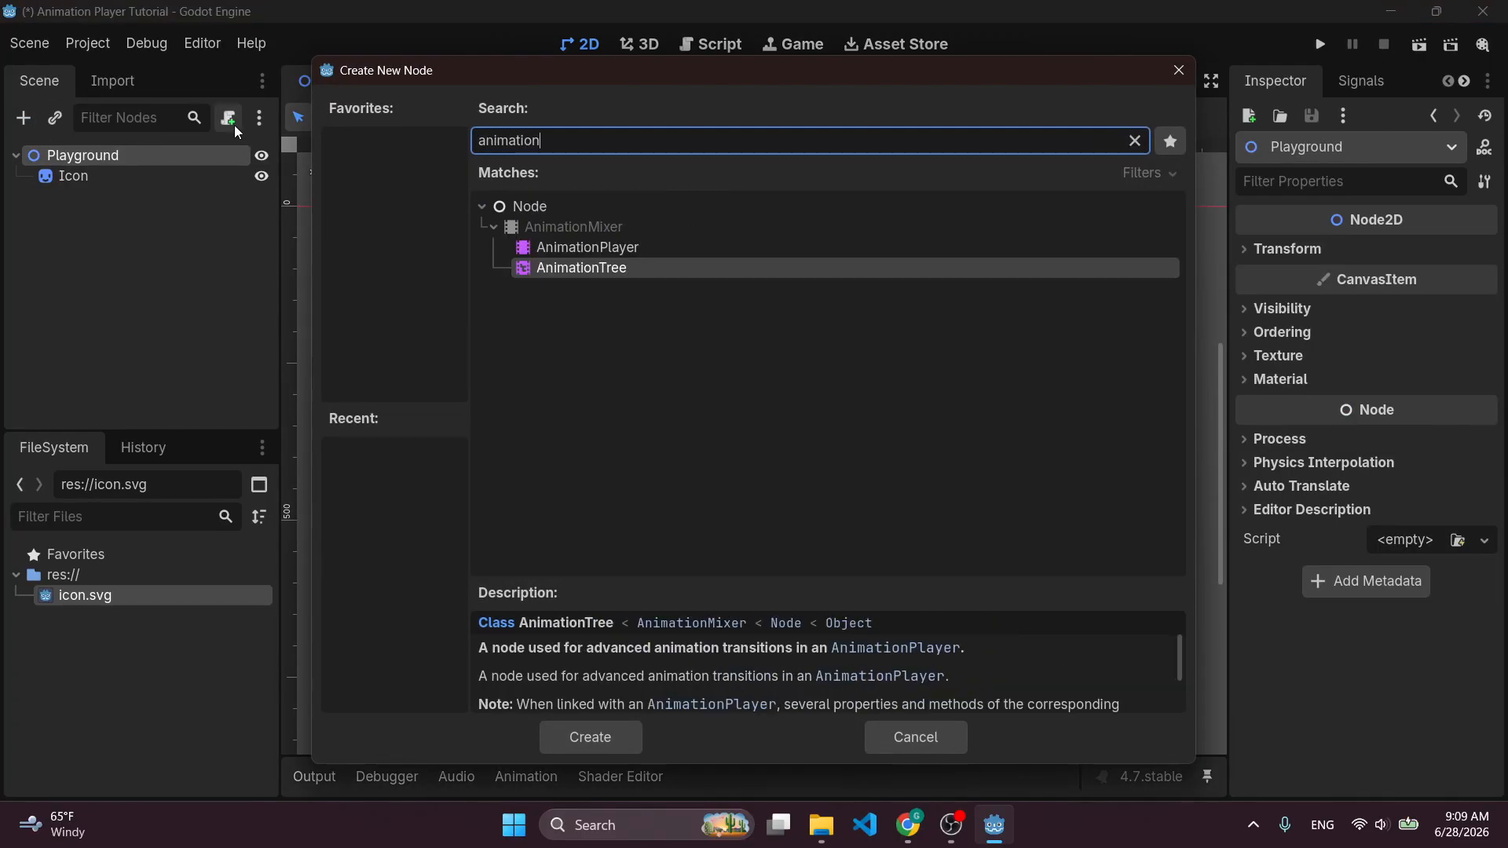
key("Up")
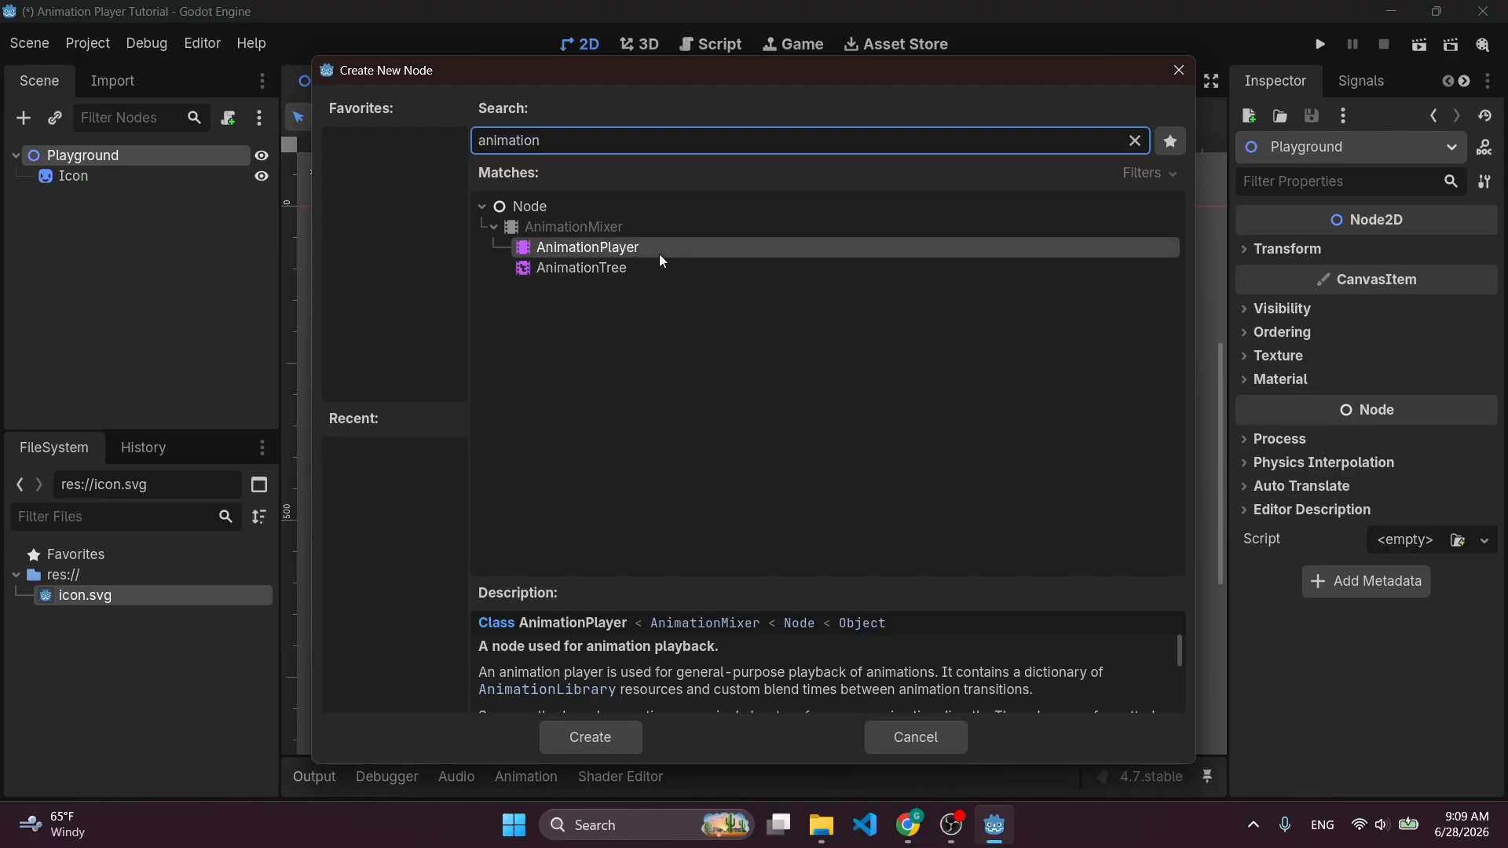
left_click(590, 737)
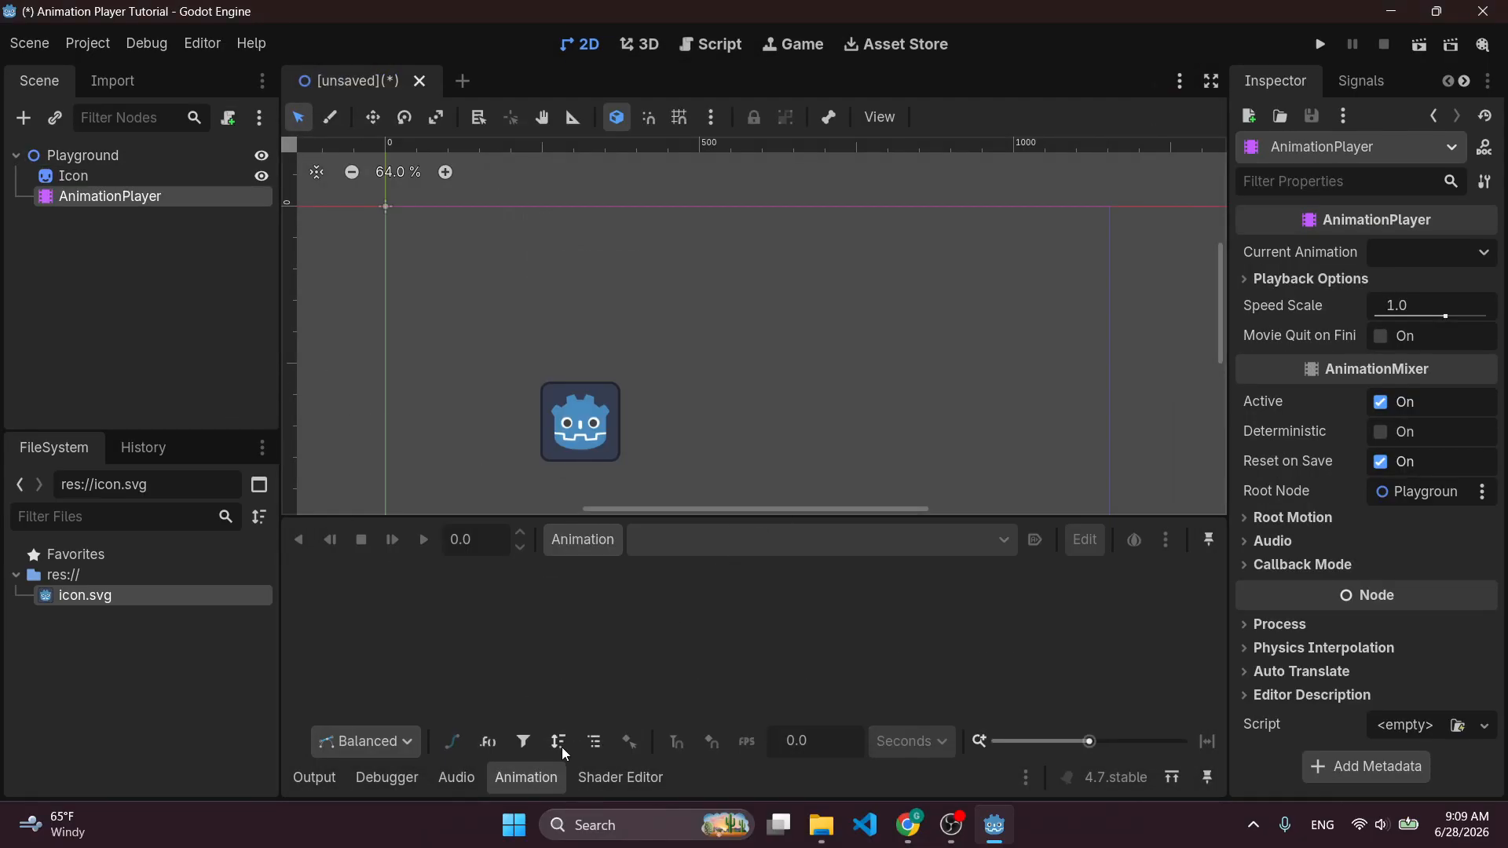
Create a new animation named move in the AnimationPlayer.
left_click_drag(456, 519, 493, 532)
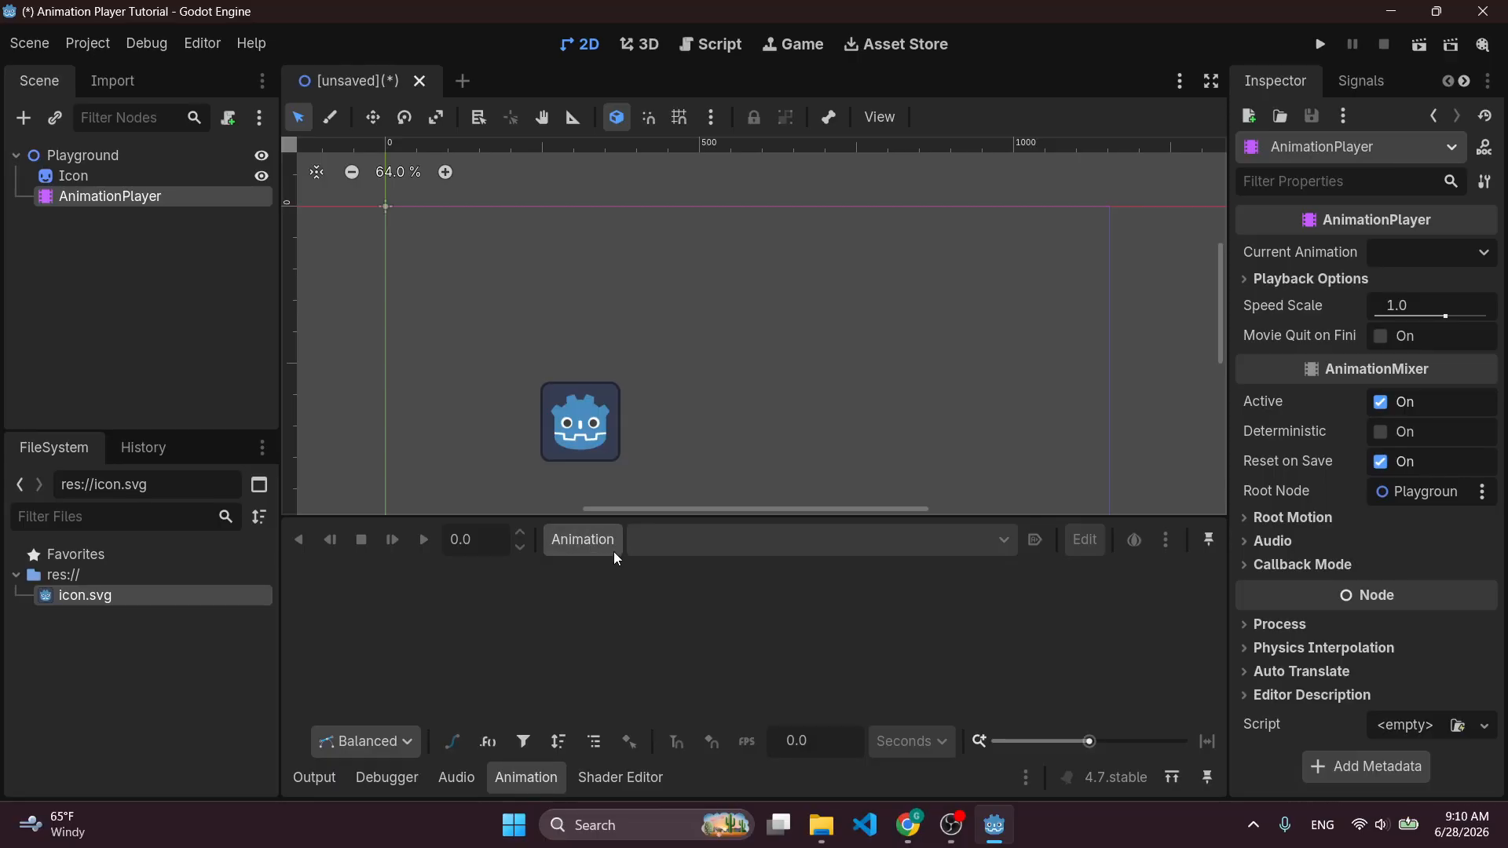
middle_click_drag(771, 349, 784, 282)
scroll(783, 246, "down", 2)
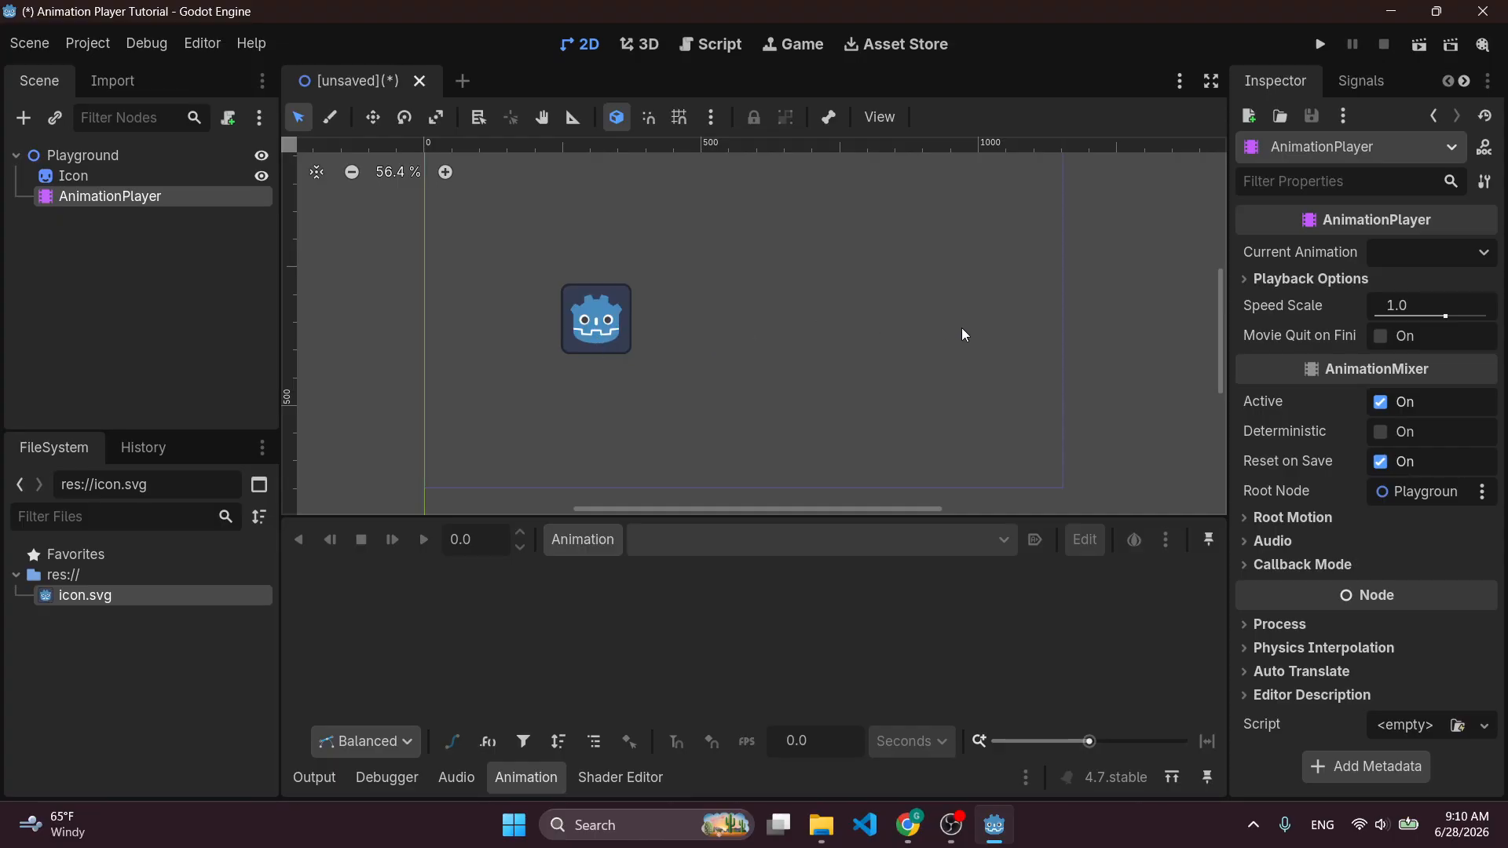
left_click(588, 541)
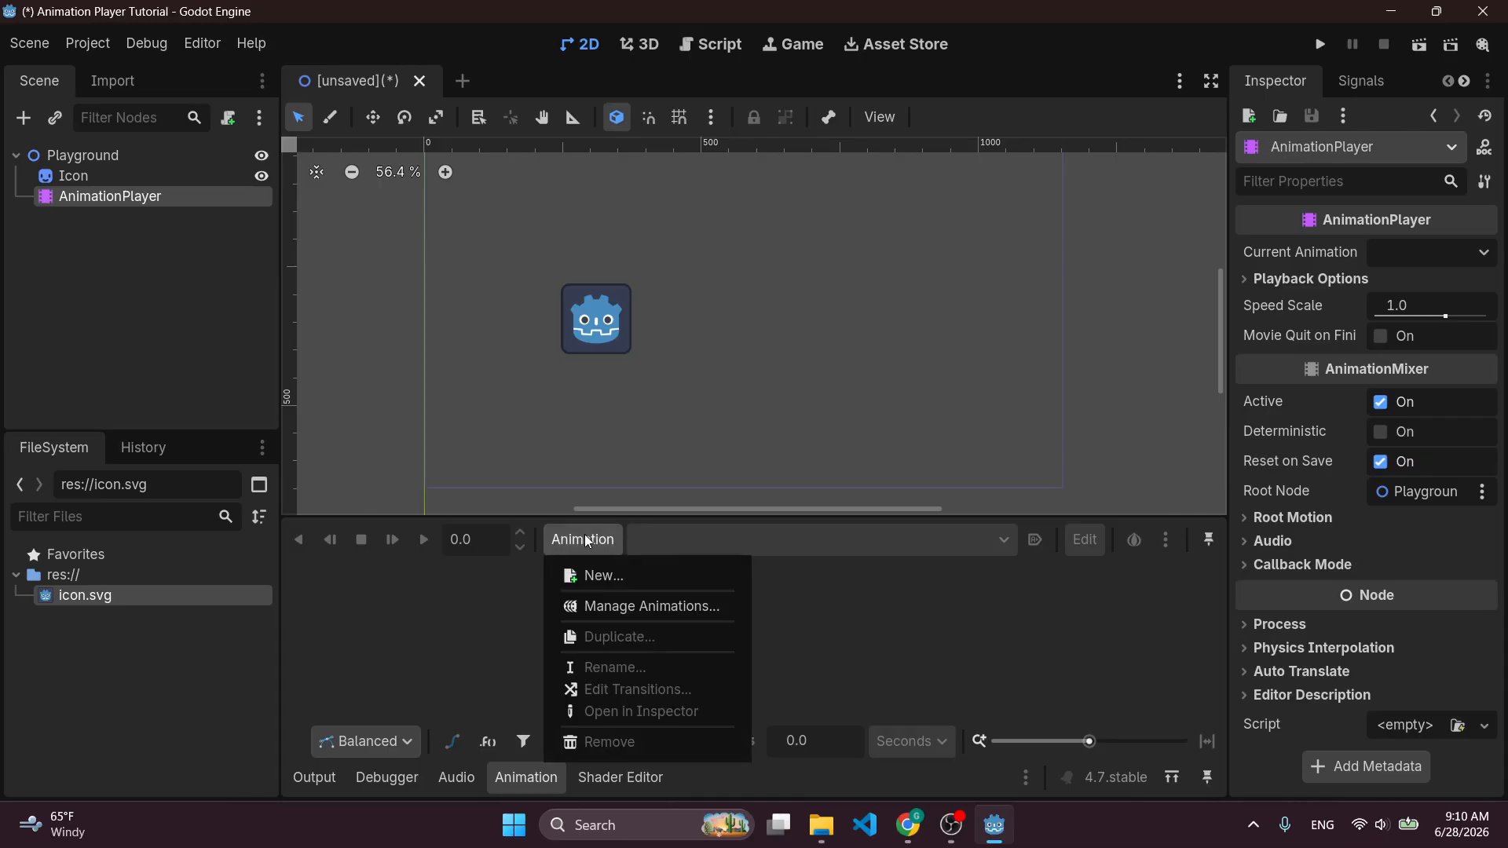
left_click(622, 579)
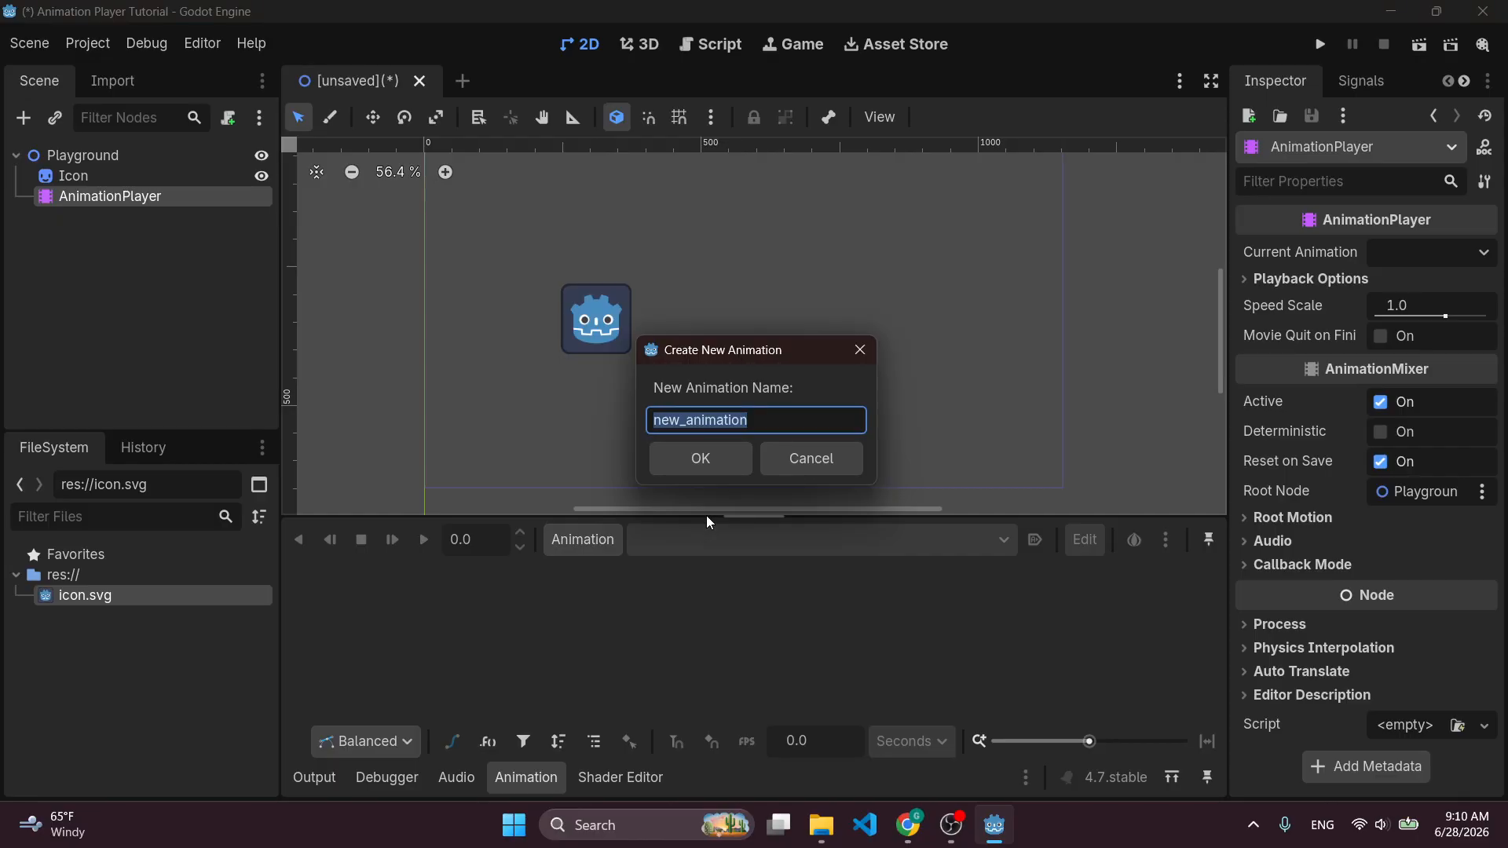
type("move")
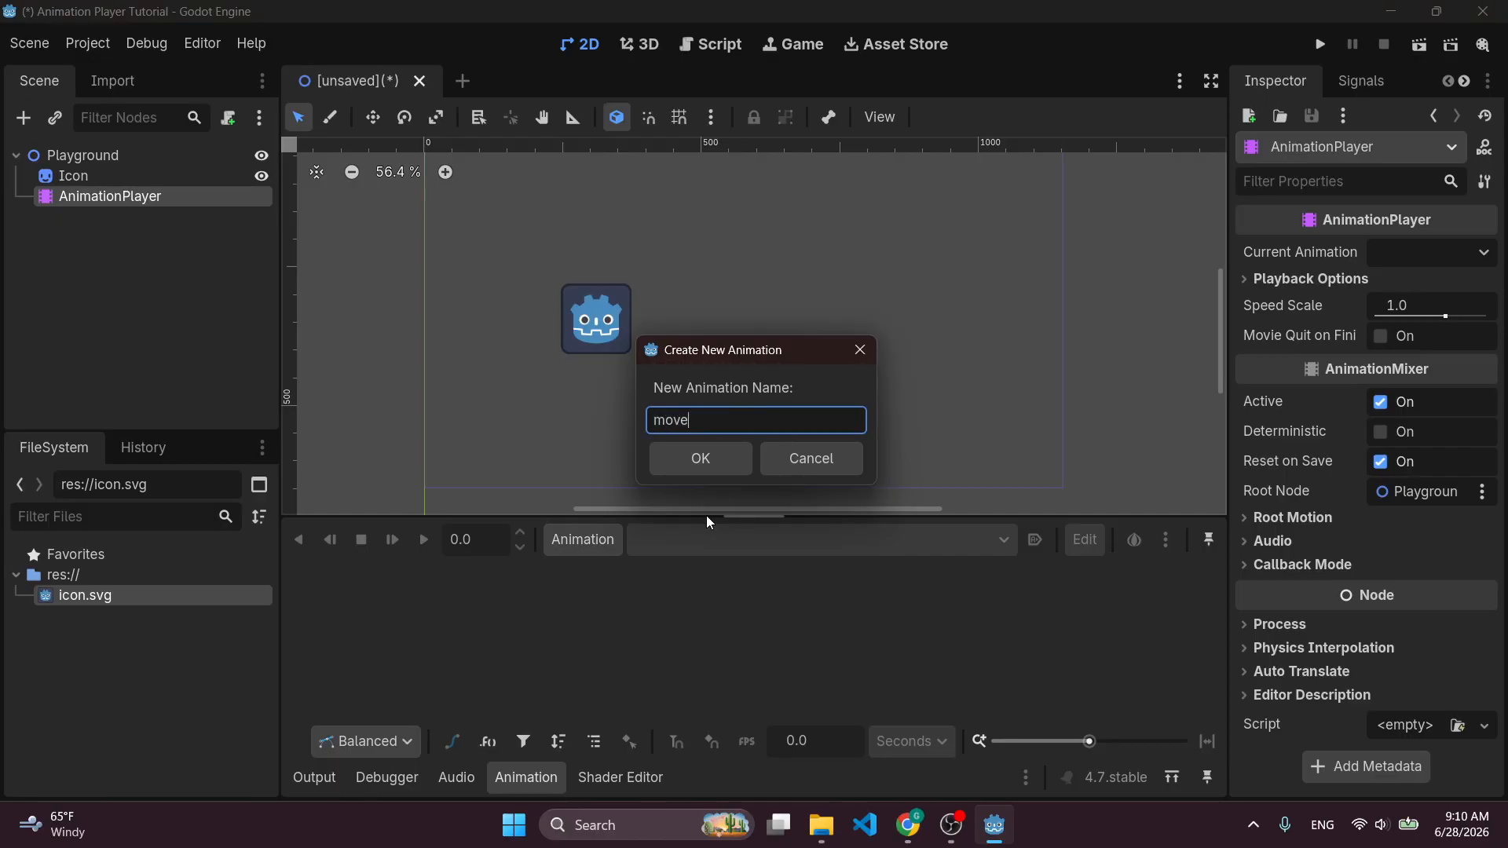
key("Return")
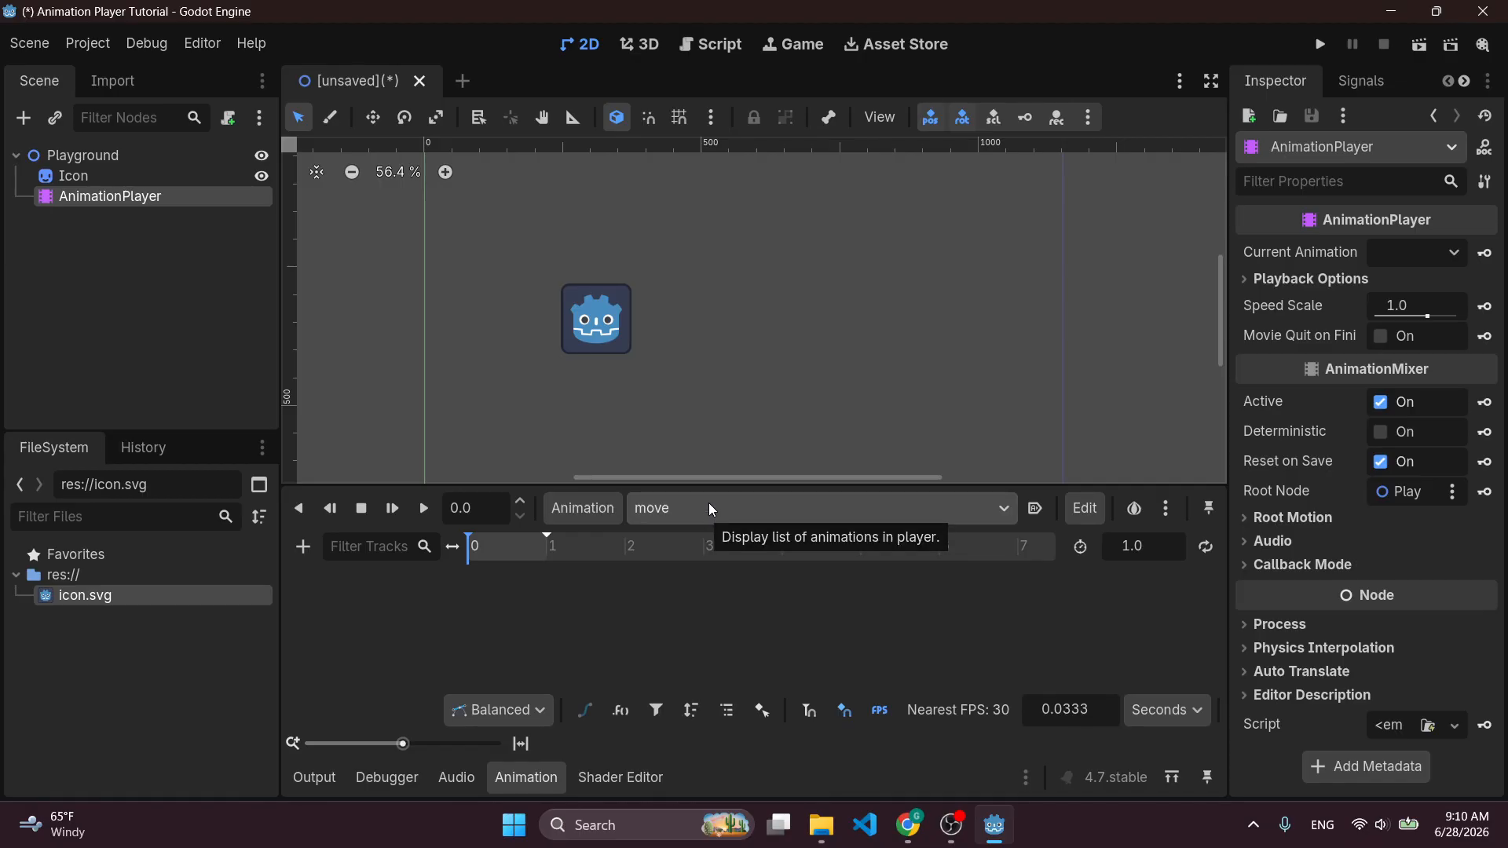
Enlarge the animation editor area and make the move animation autoplay on load.
left_click_drag(821, 487, 794, 458)
left_click(750, 488)
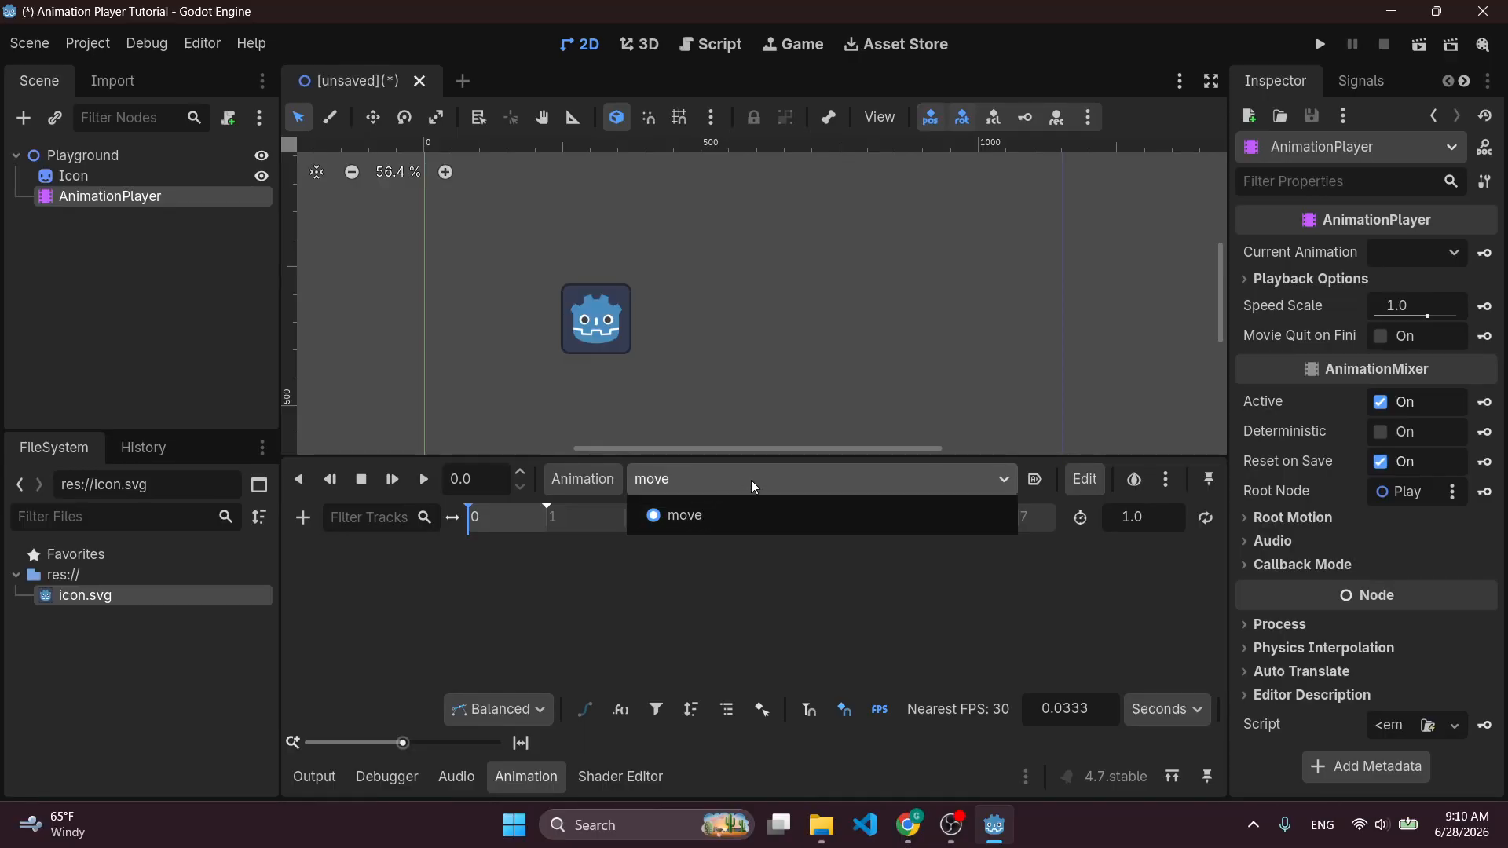
left_click(662, 599)
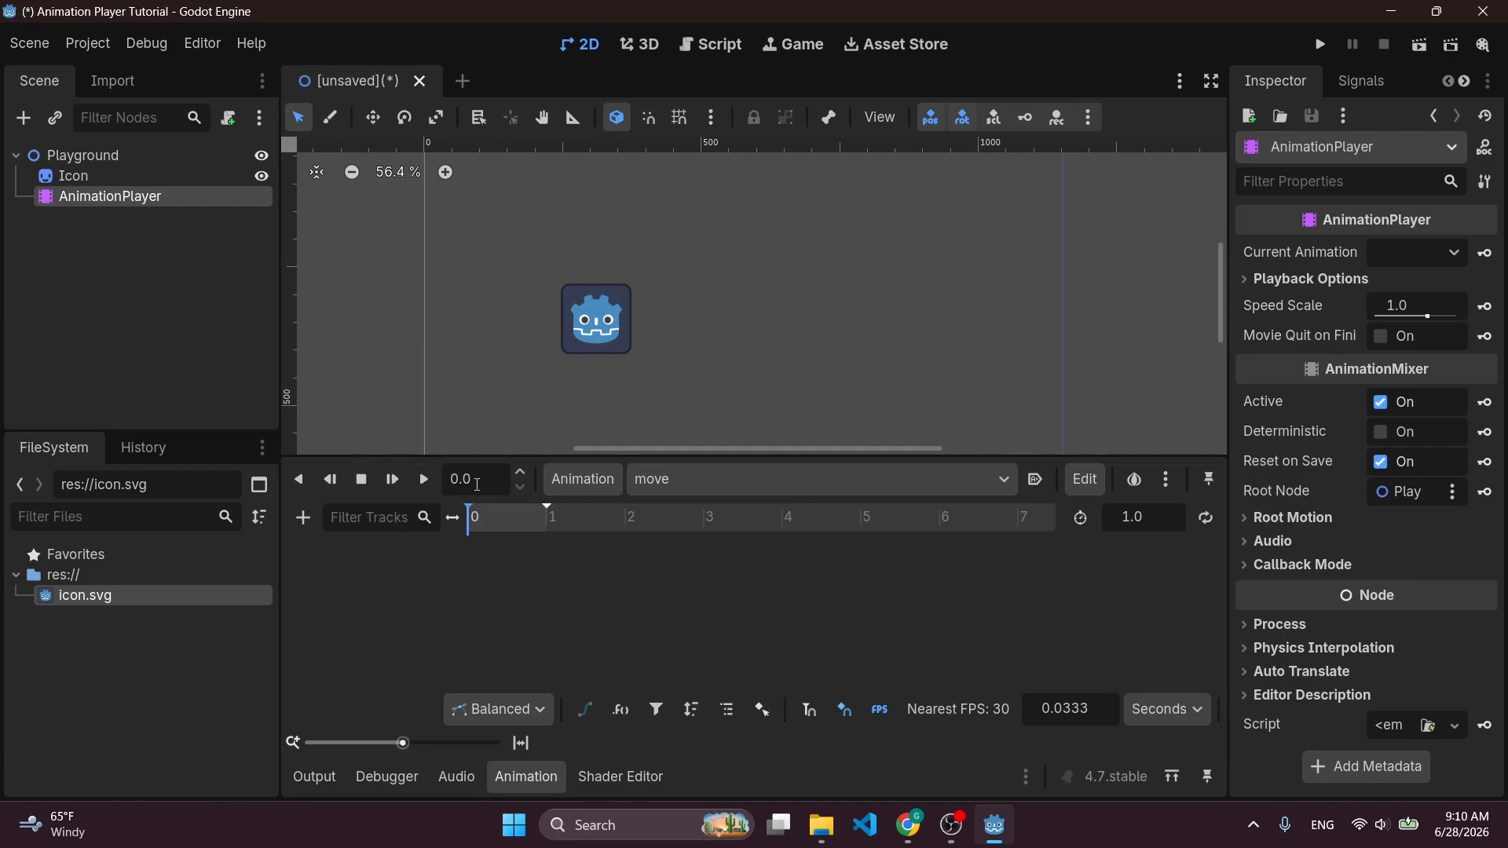
left_click(1039, 481)
left_click(799, 487)
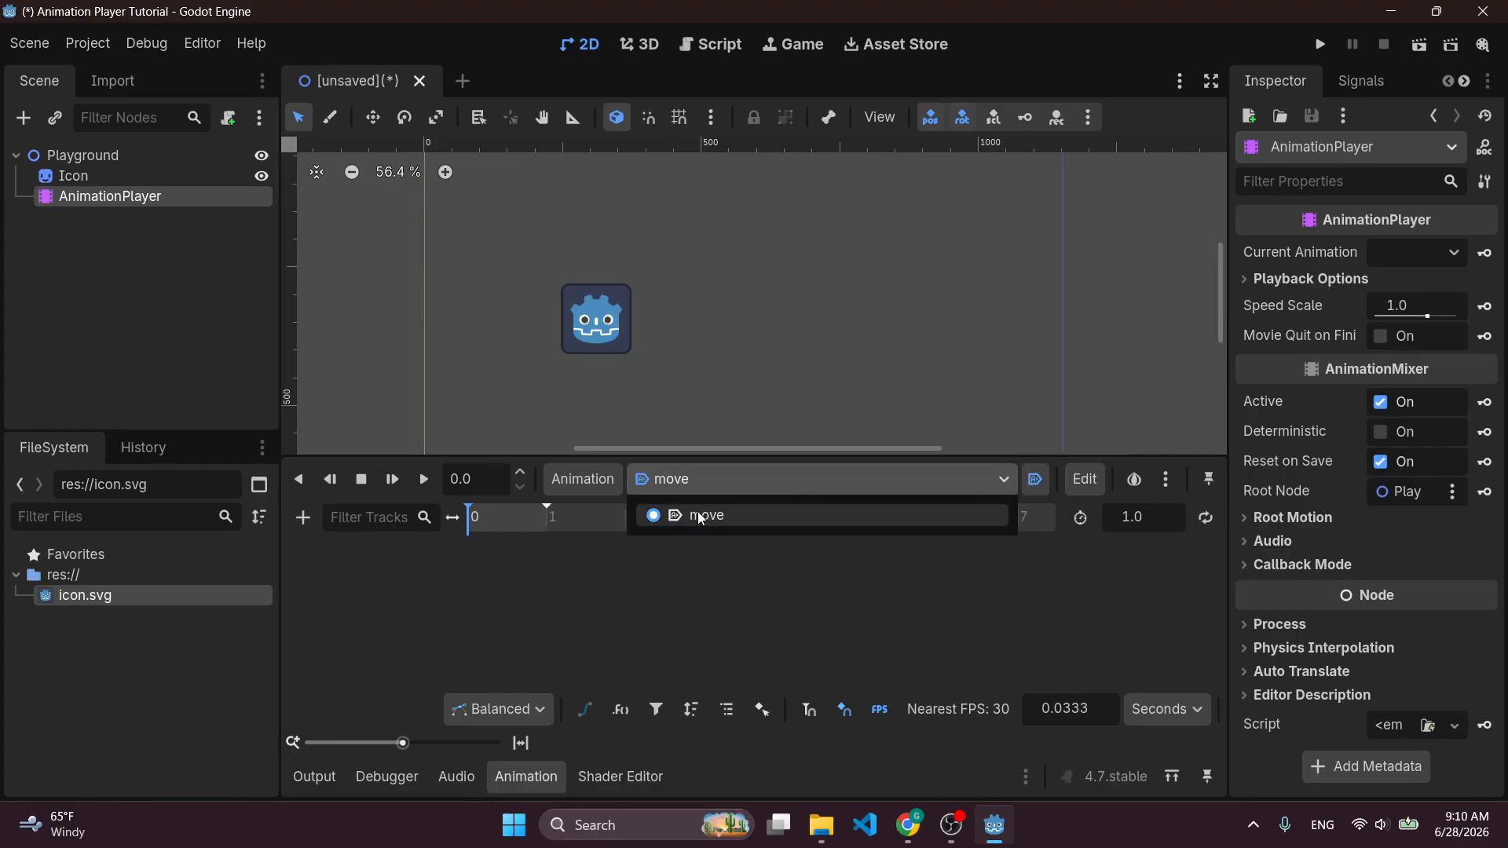
Create a second animation named testing in the AnimationPlayer.
left_click(566, 487)
left_click(565, 486)
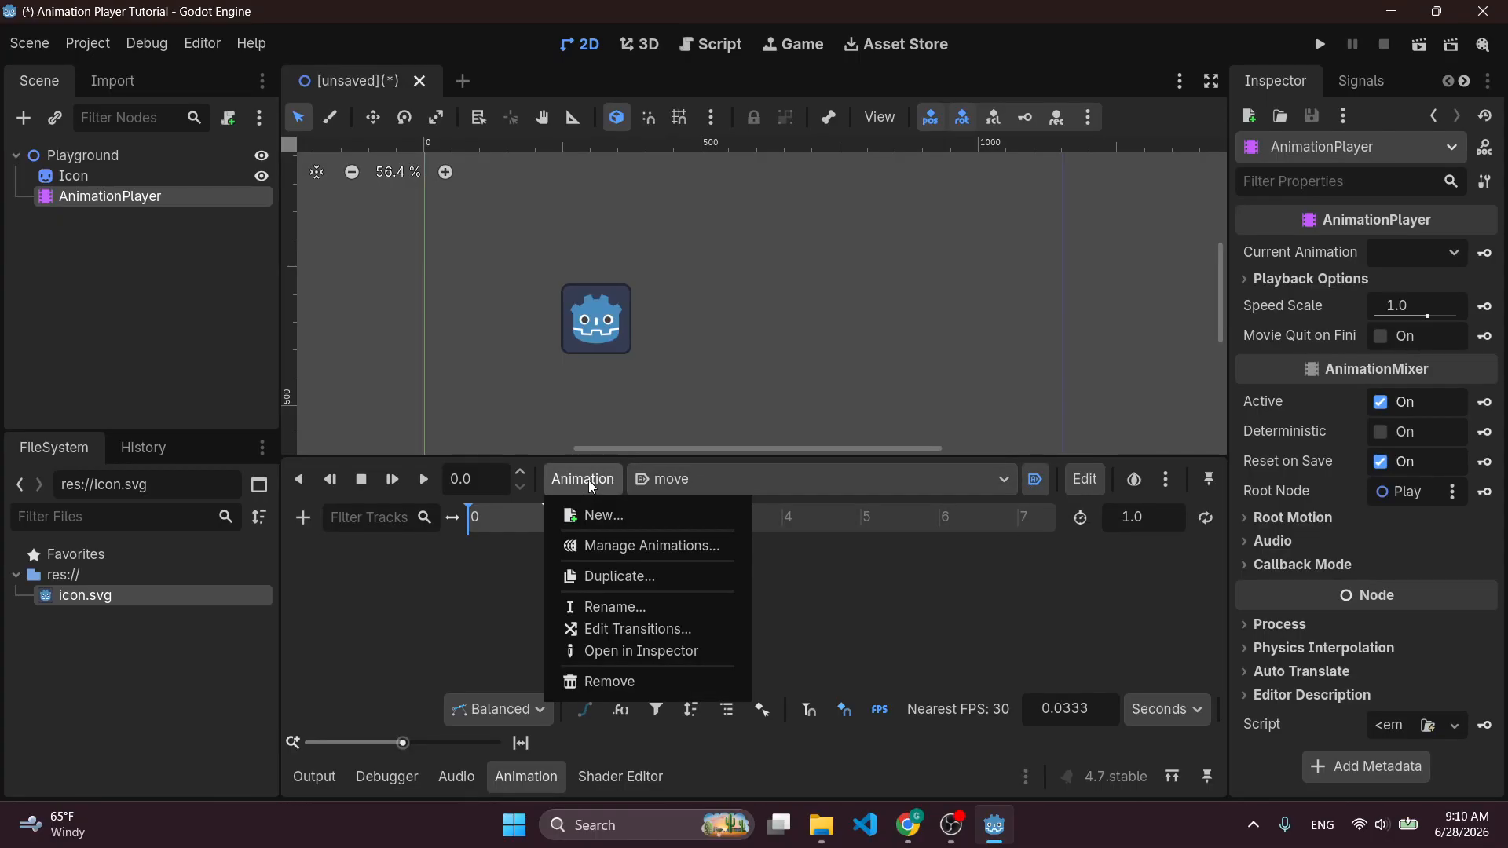
left_click(627, 519)
type("testing")
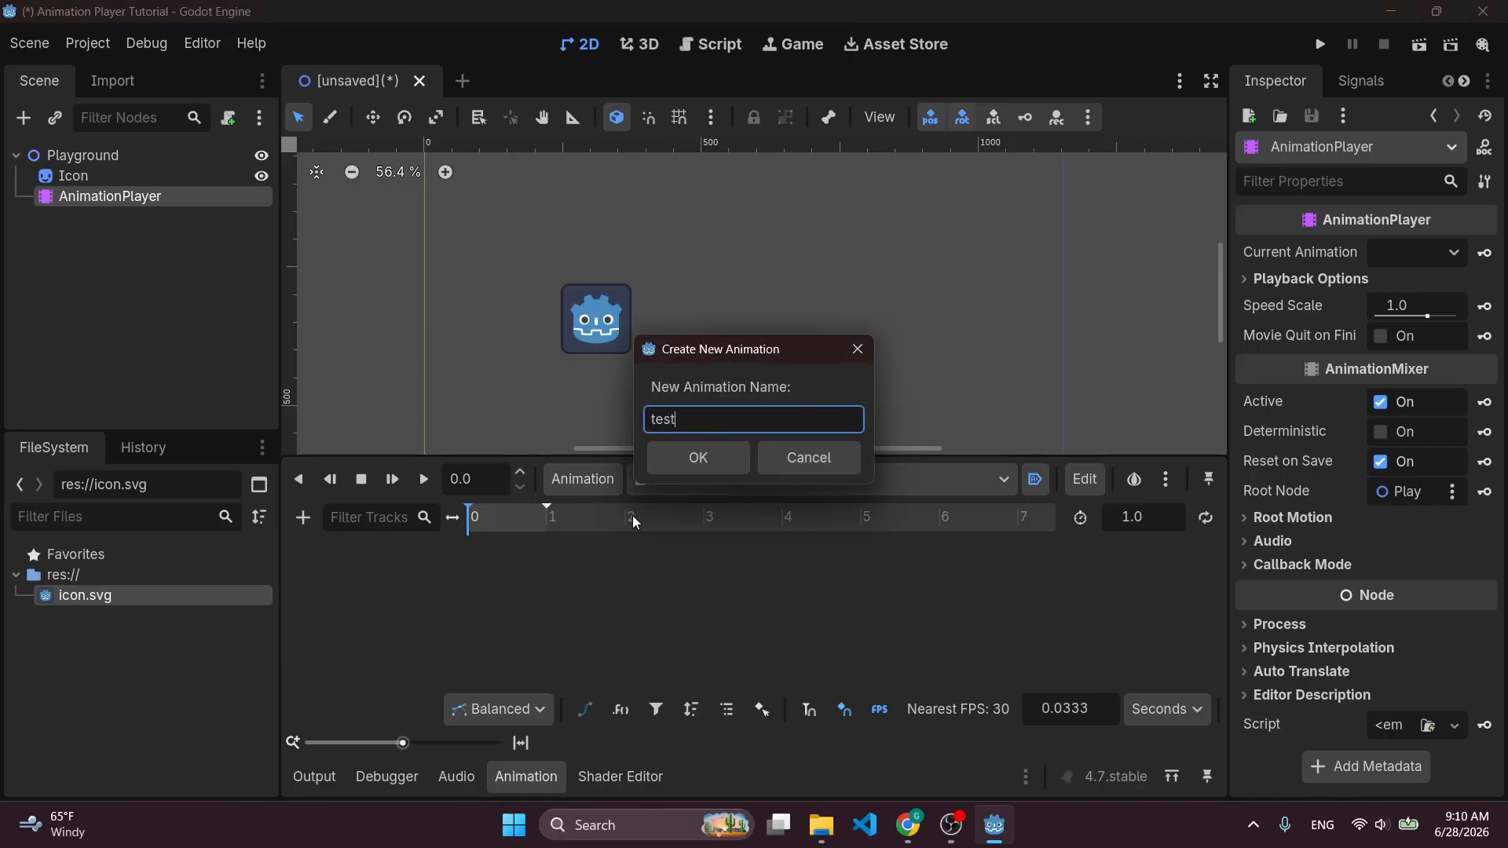
key("Return")
Make the testing animation autoplay on load instead of move.
left_click(740, 480)
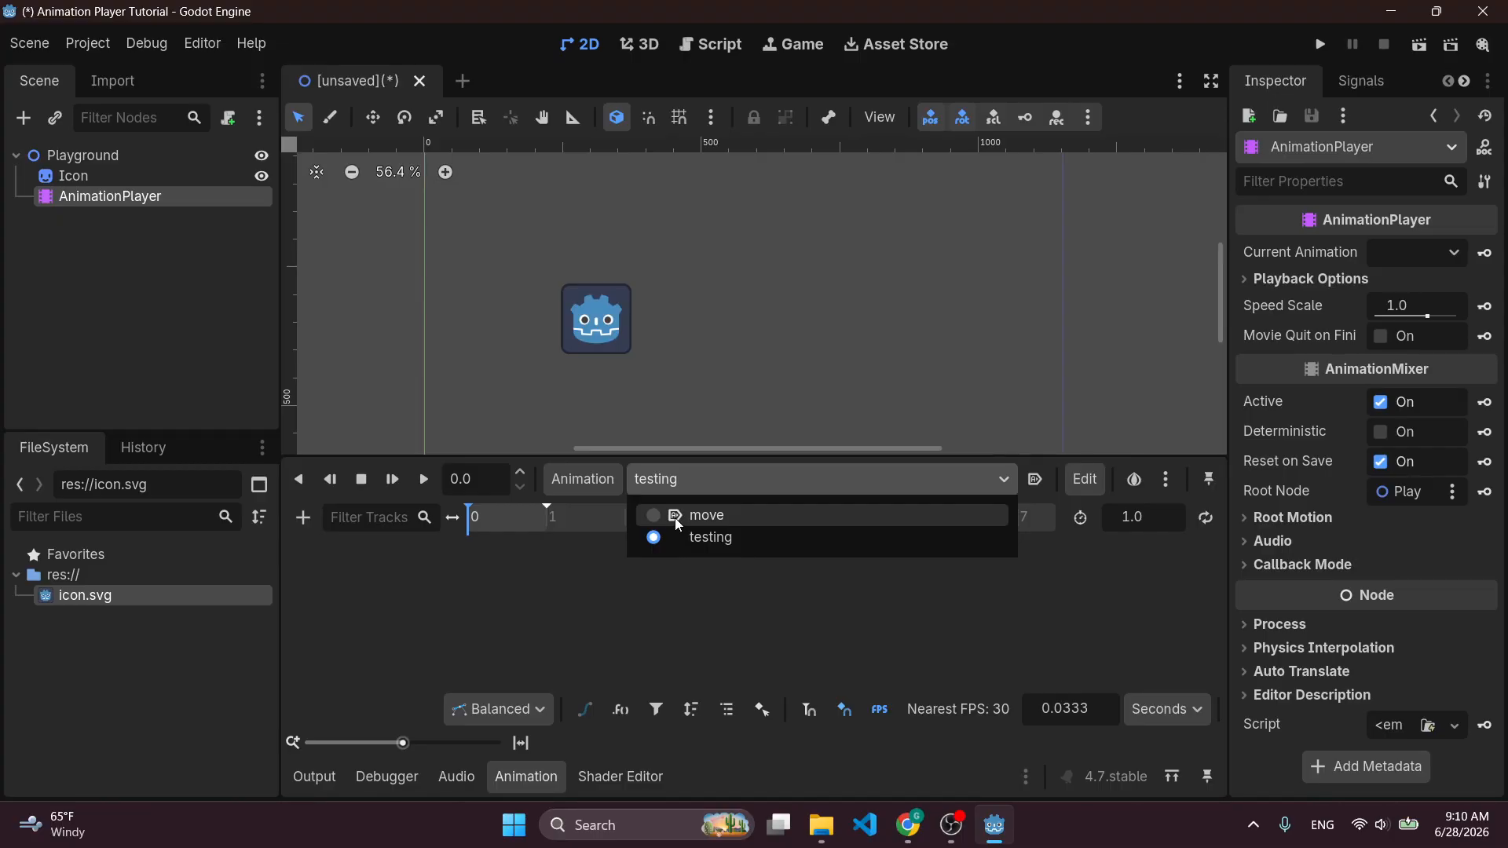
left_click(1035, 480)
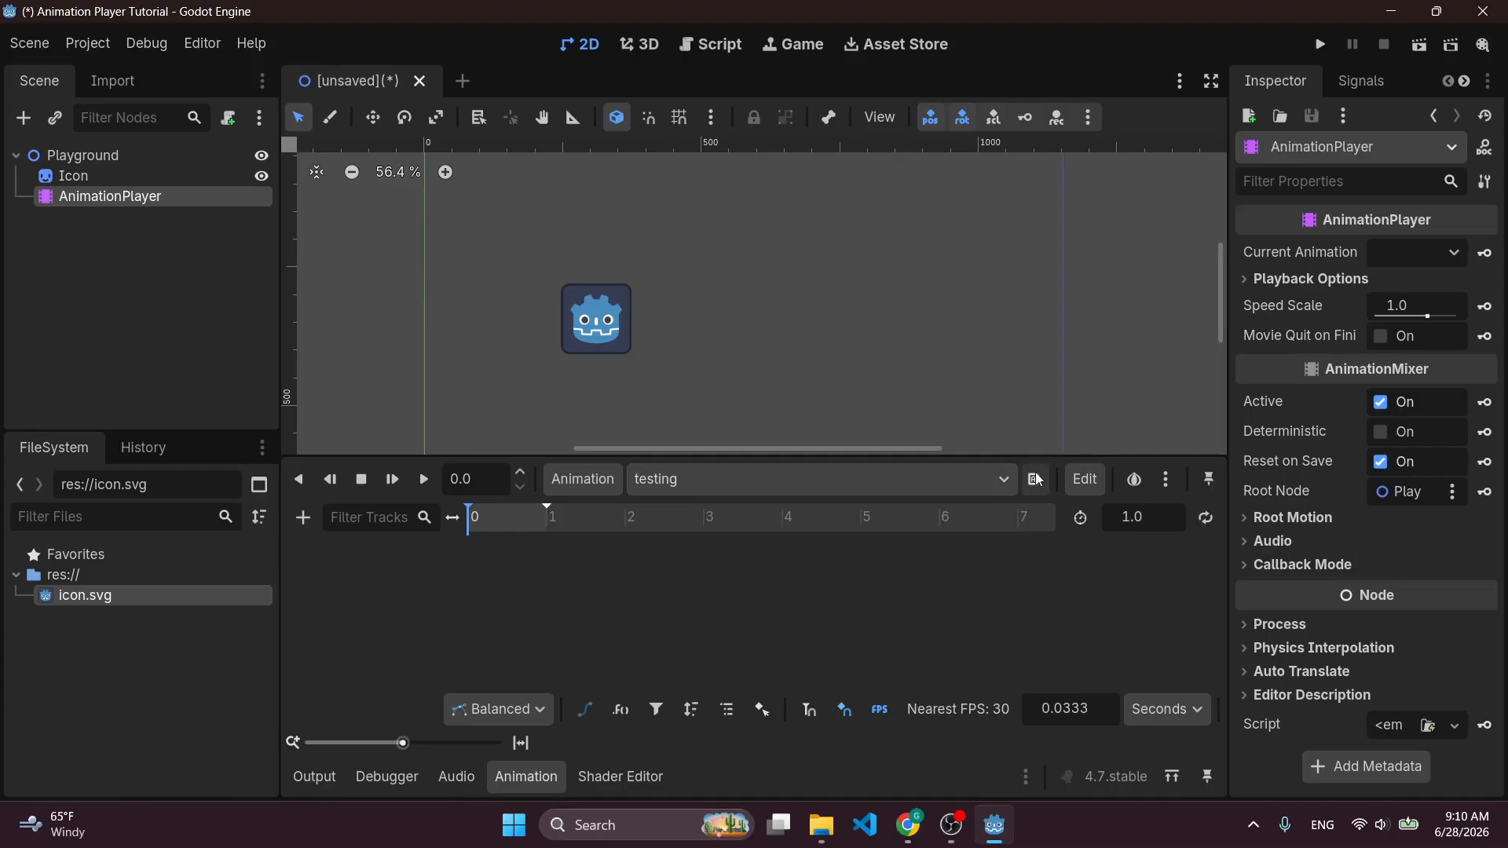
left_click(1041, 487)
left_click(883, 487)
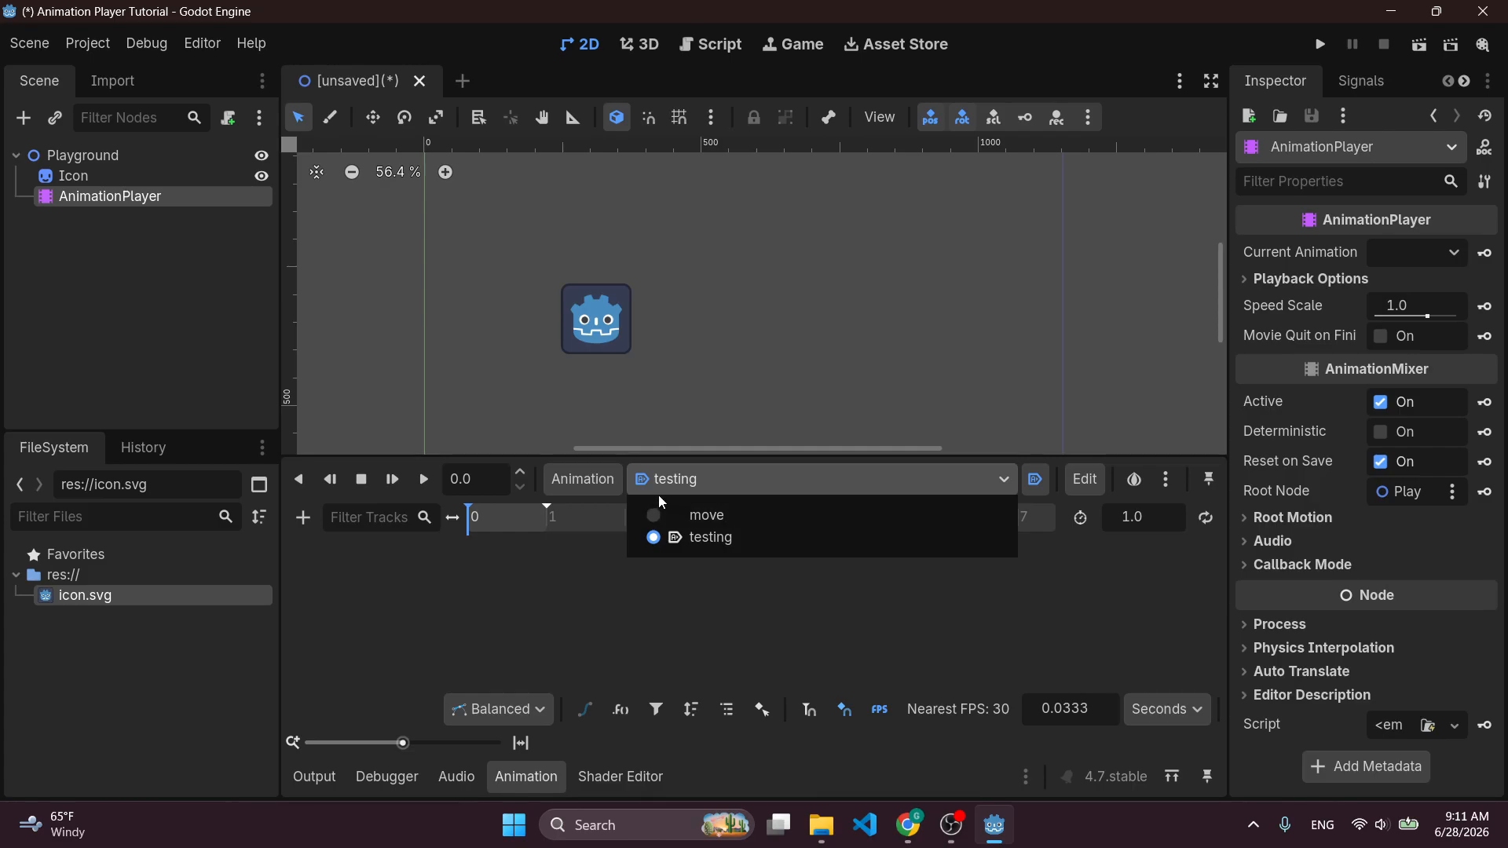
Remove the testing animation and make the move animation autoplay on load again.
left_click(597, 482)
left_click(607, 479)
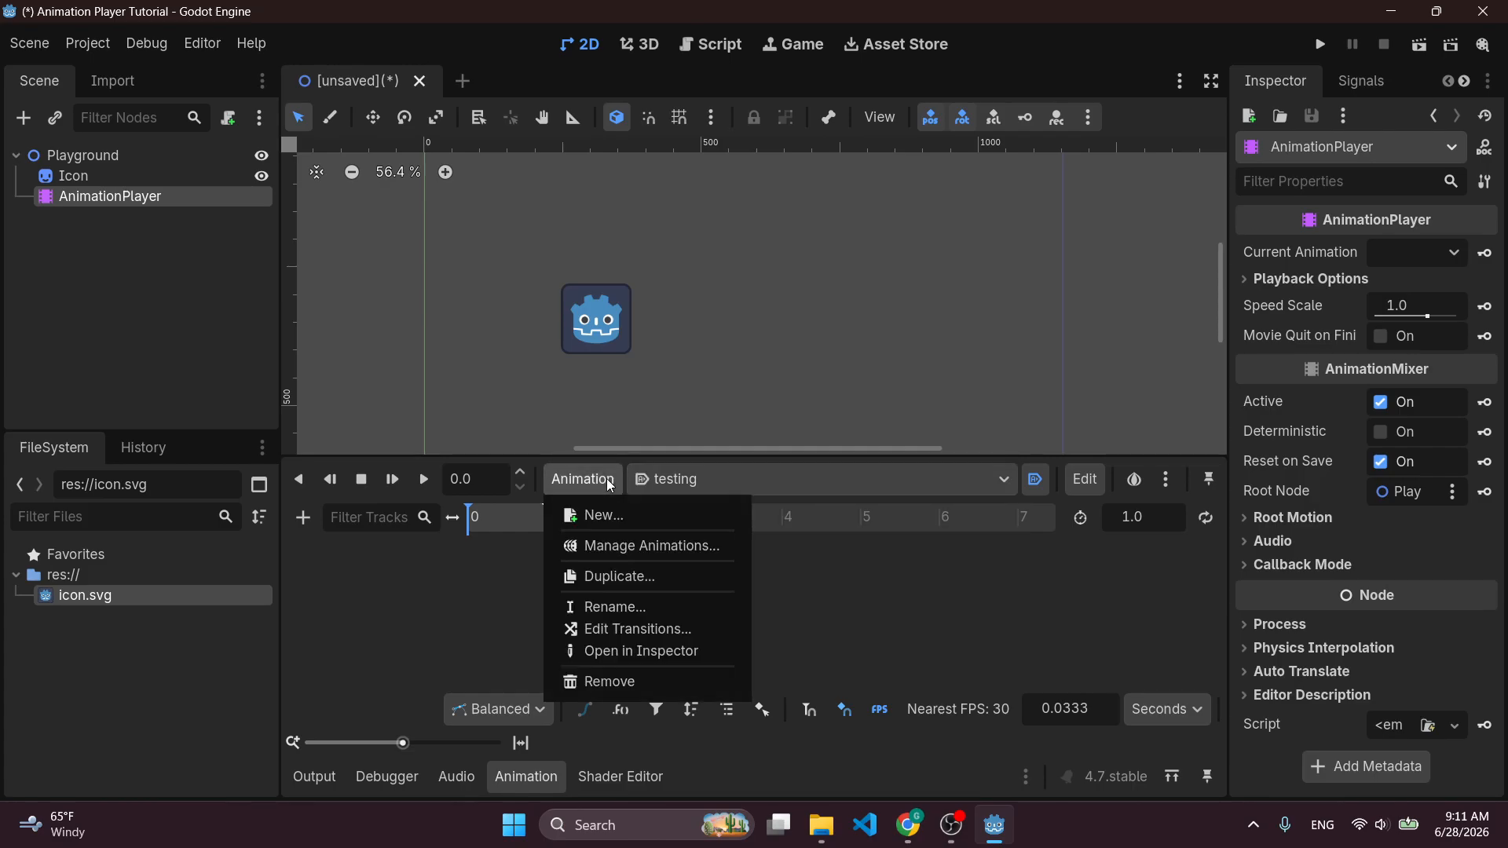
left_click(601, 684)
left_click(754, 442)
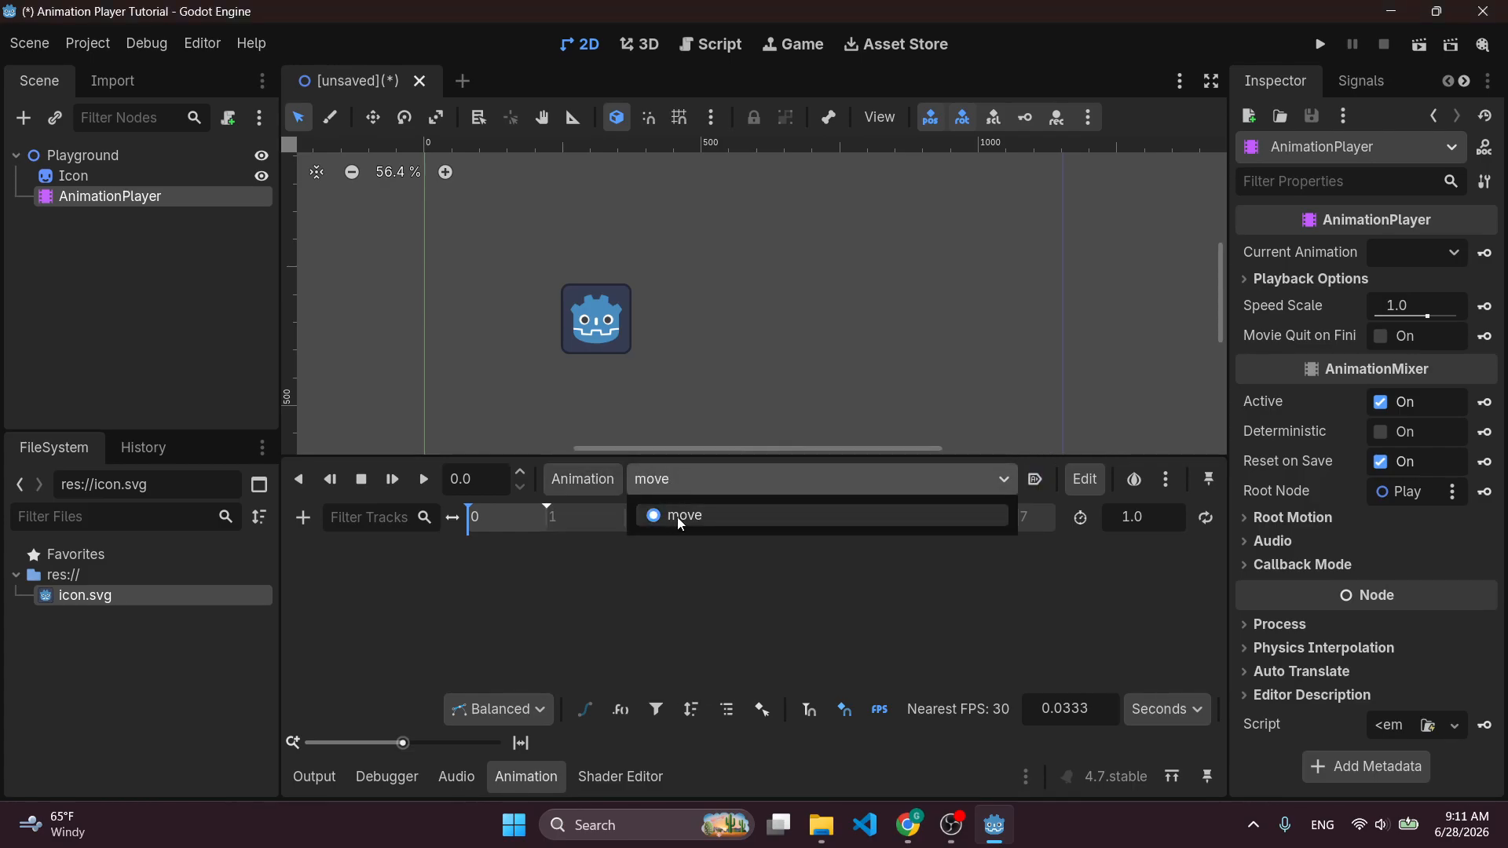
left_click(1037, 482)
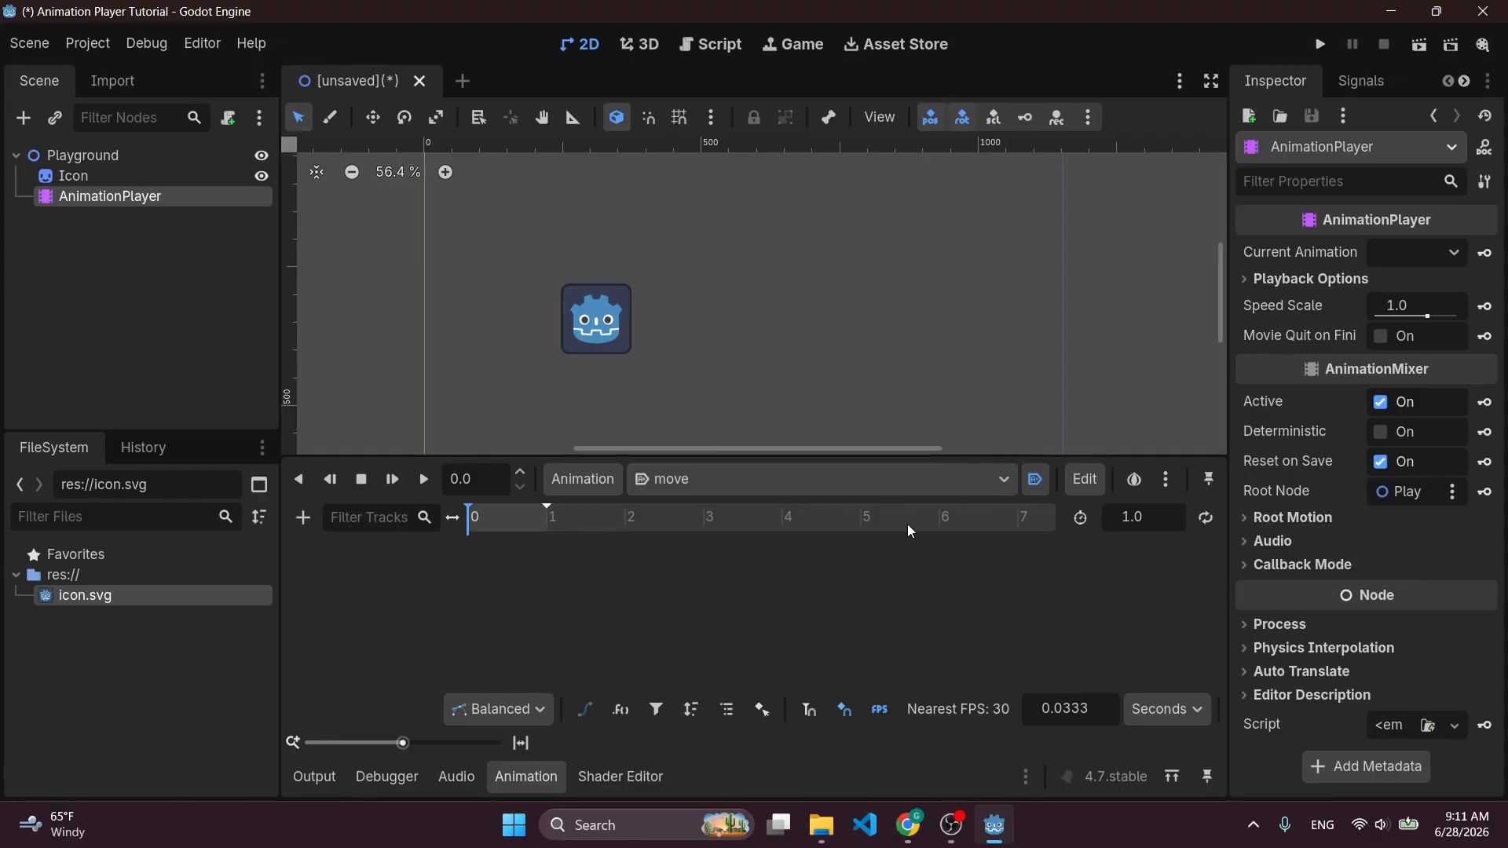
Set the move animation's length to 2 seconds.
double_click(1154, 519)
left_click(1169, 519)
key("BackSpace")
key("BackSpace")
key("BackSpace")
type("2")
key("Return")
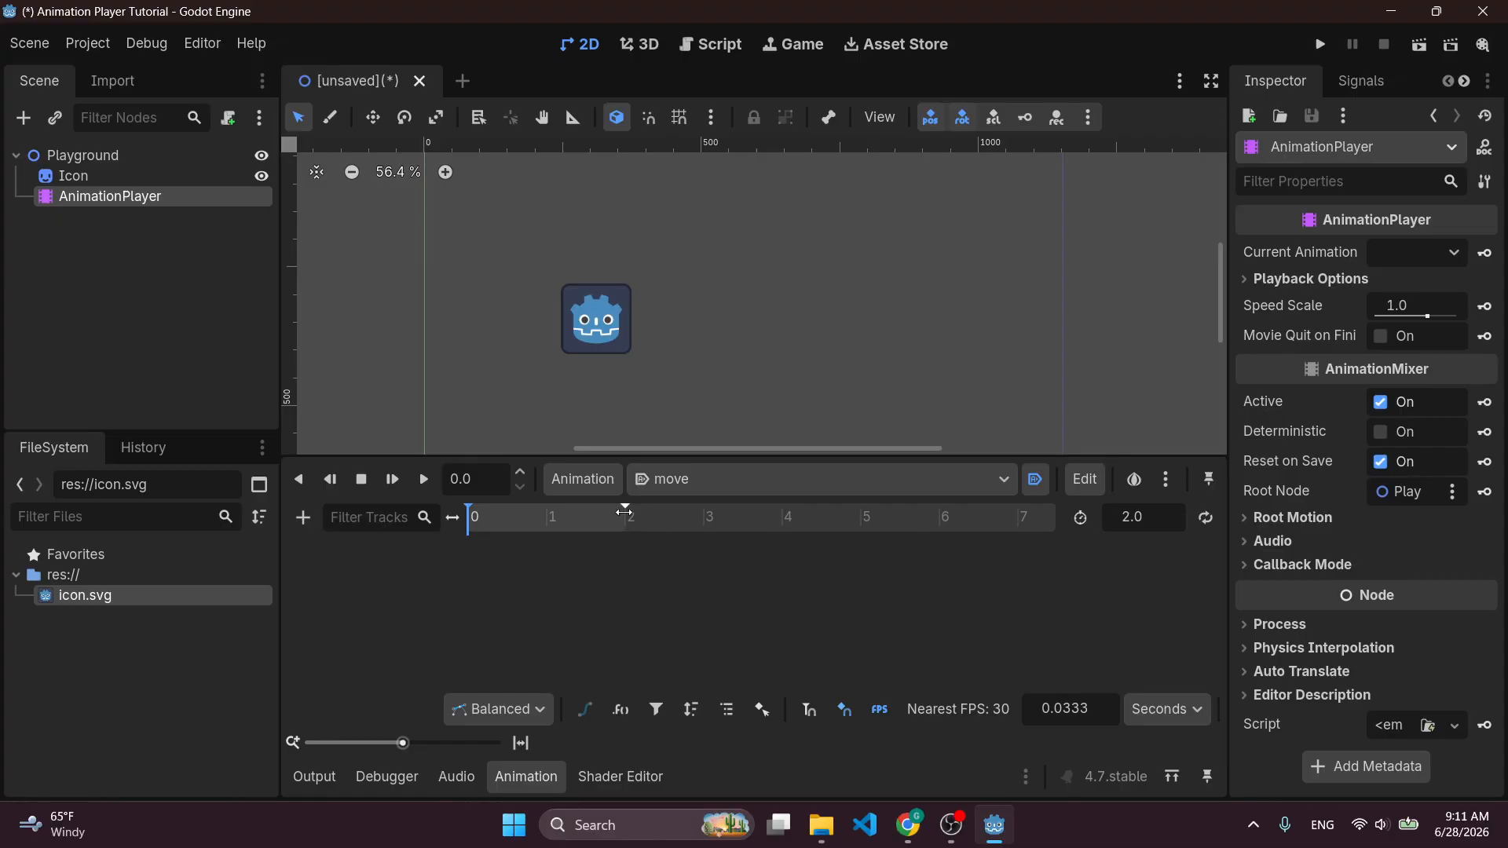
Set the move animation's length back to 1 second.
left_click(1179, 516)
type("1")
key("Return")
Scrub the playhead along the move animation's timeline and stop it at the 1.0 second end.
left_click(480, 514)
mouse_move(482, 517)
left_mouse_down()
mouse_move(550, 519)
mouse_move(469, 520)
left_mouse_up()
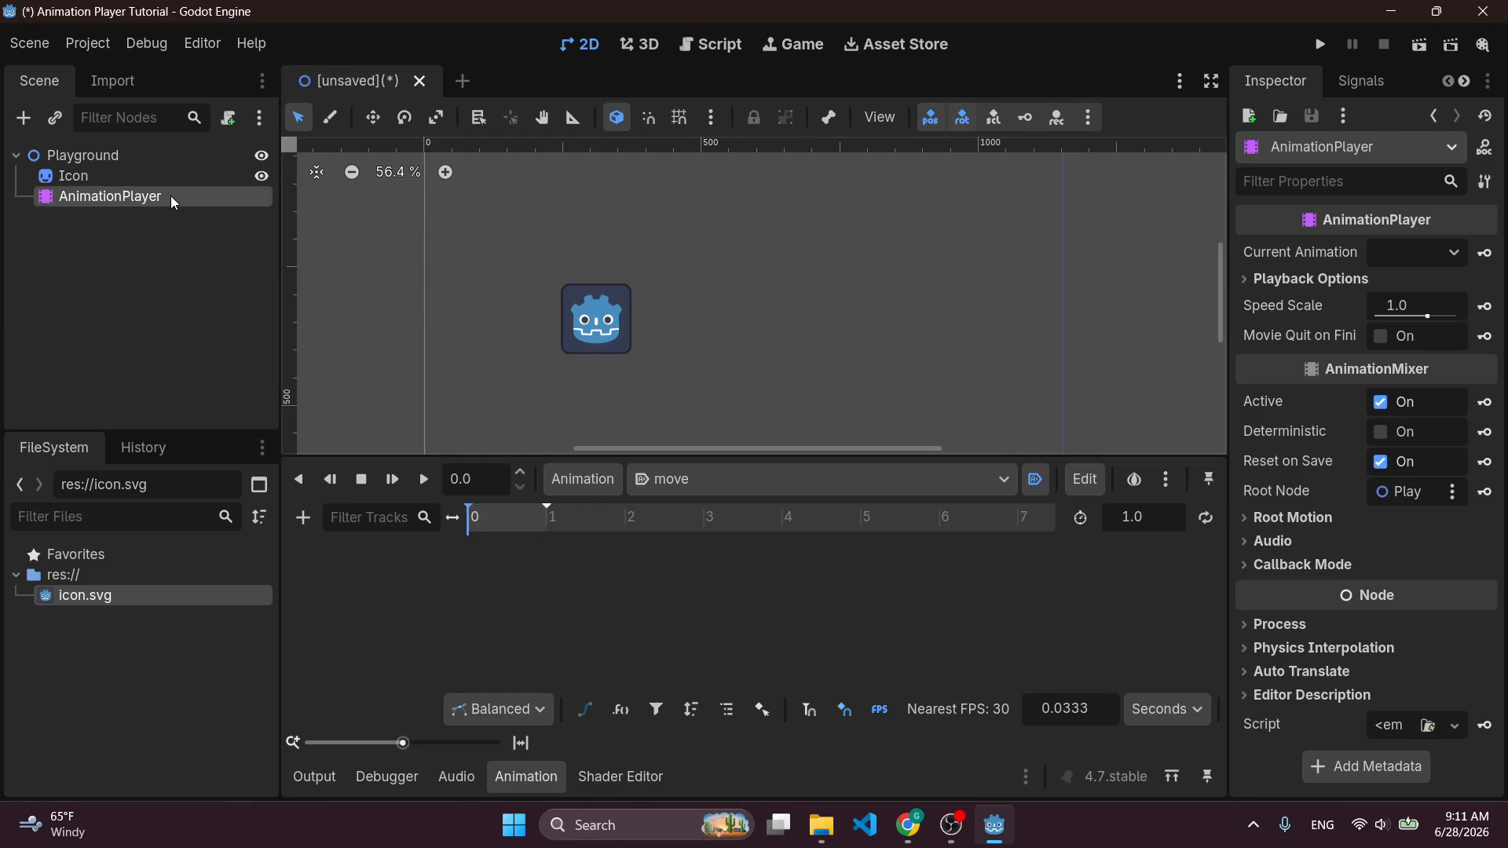
left_click(488, 515)
left_click(485, 518)
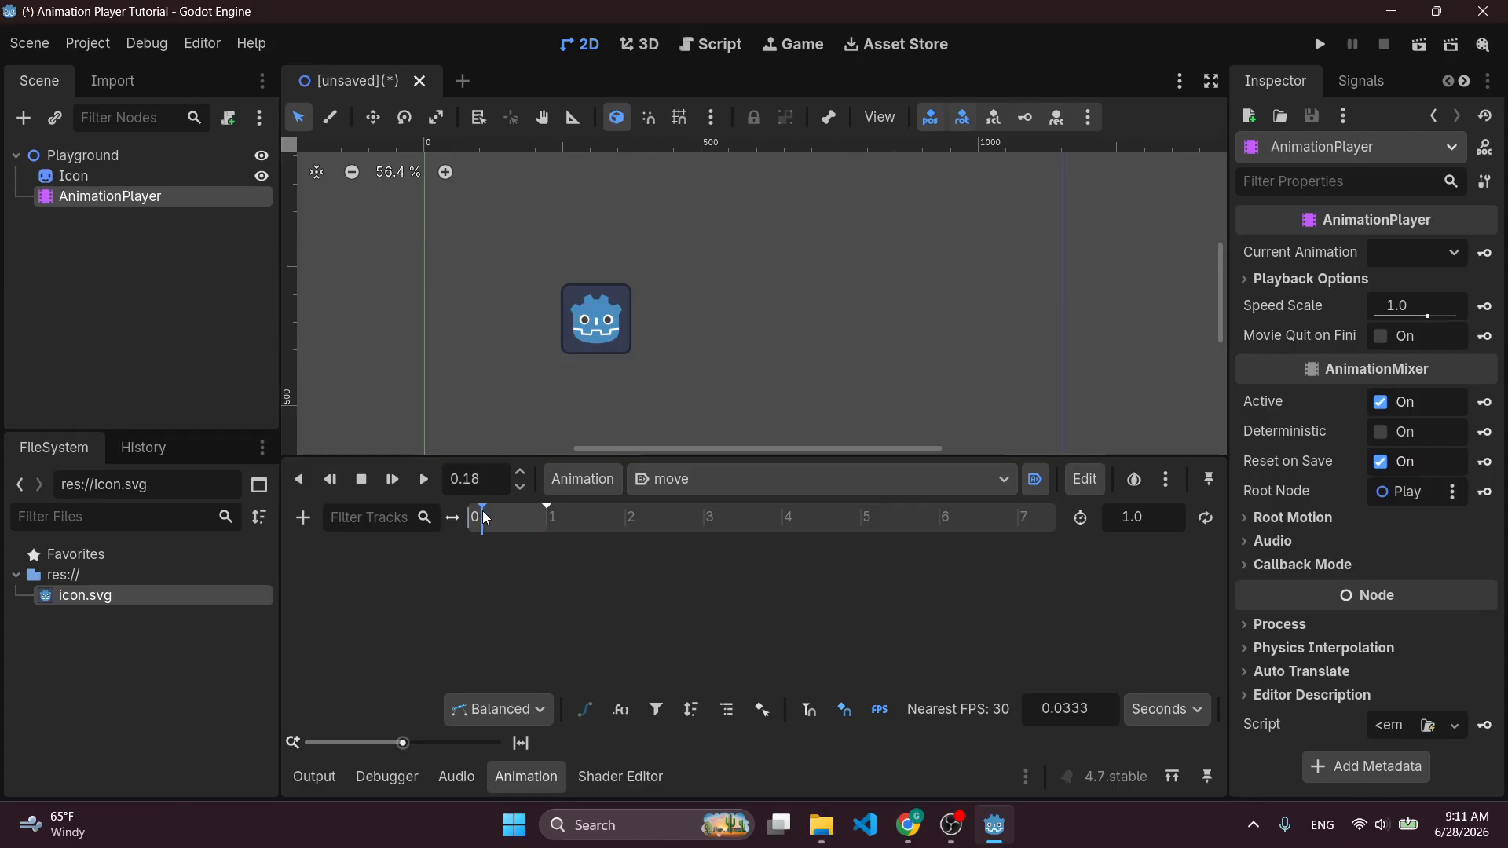
left_click(483, 513)
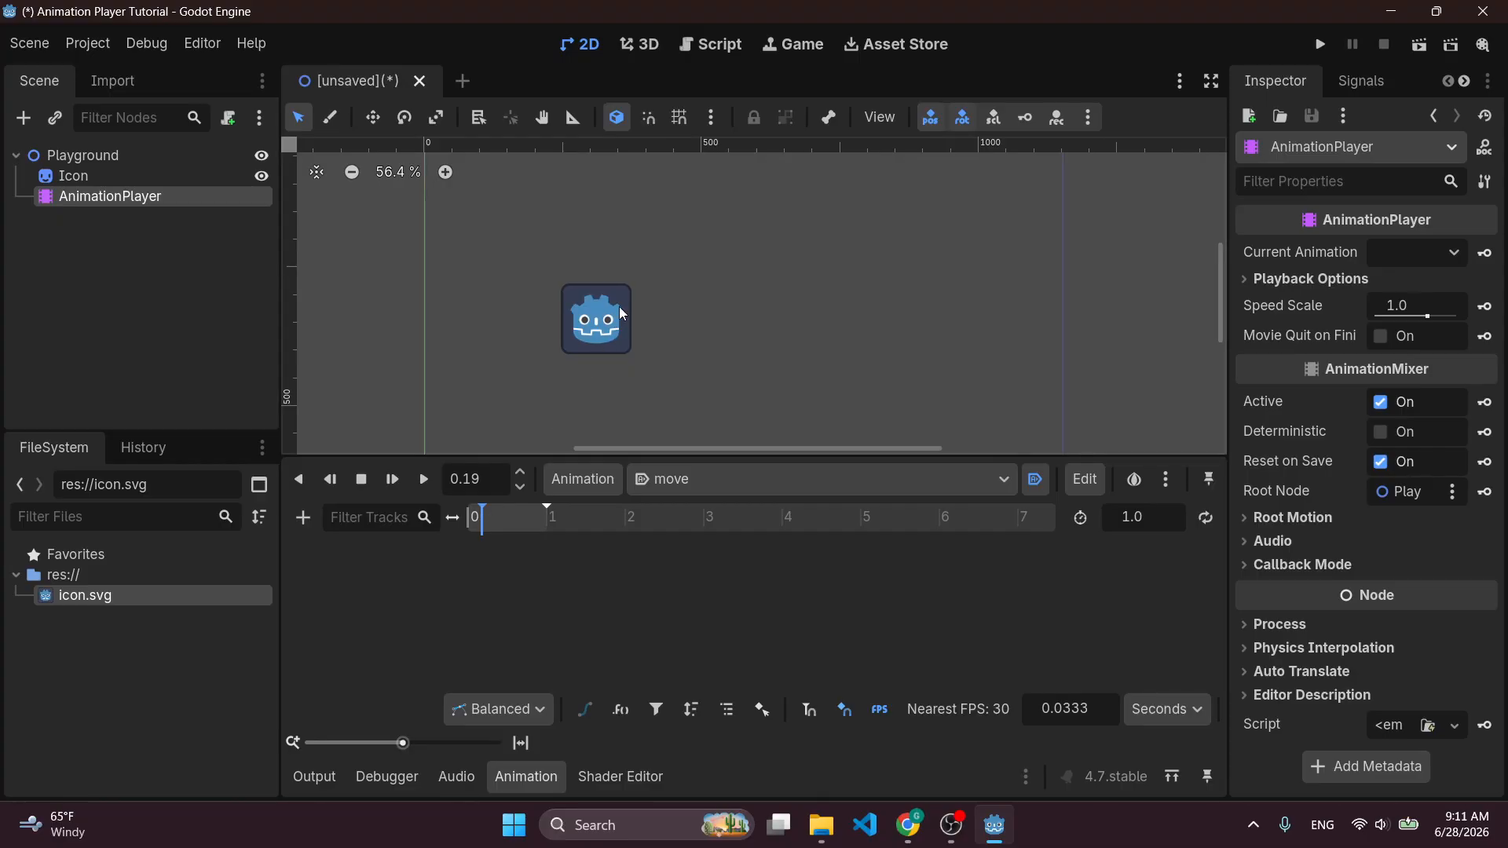
left_click(546, 515)
scroll(527, 529, "up", 5, "ctrl")
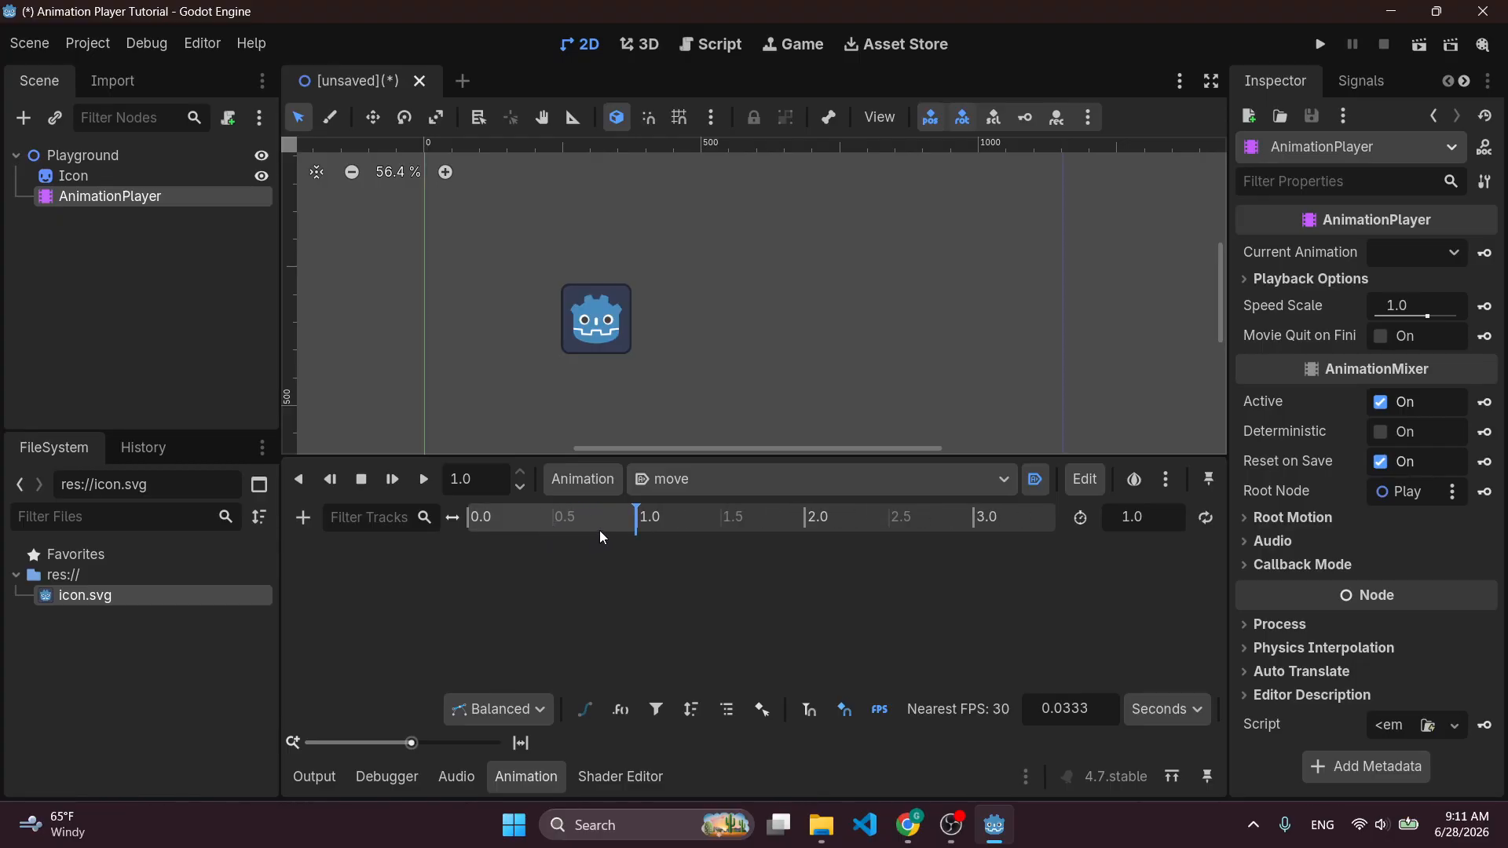
scroll(633, 520, "up", 3, "ctrl")
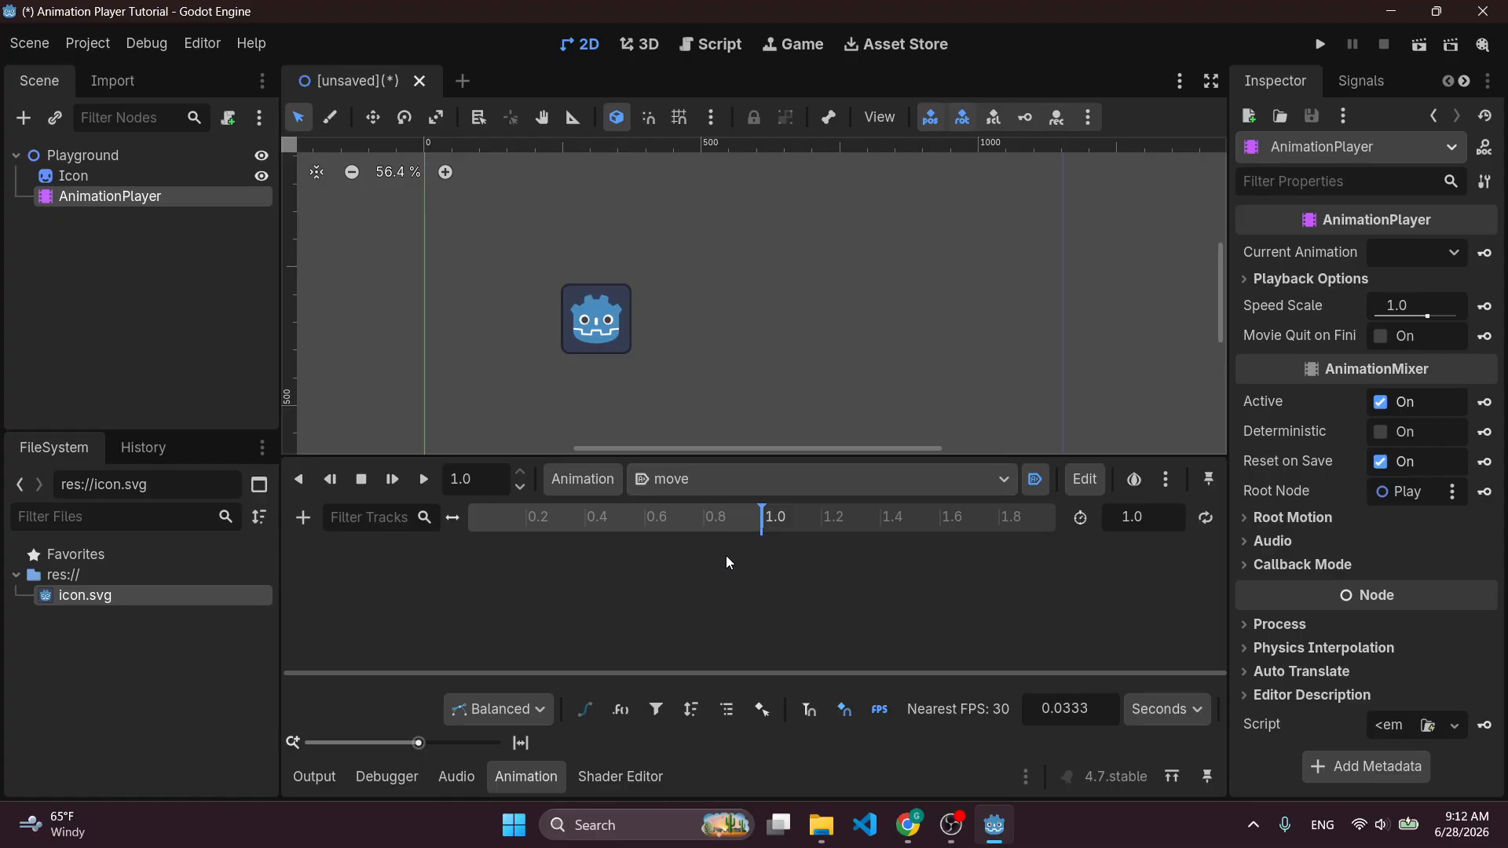
Create a position track for the Icon in the move animation, with a RESET track and a keyframe at 0.0 seconds.
left_click(521, 743)
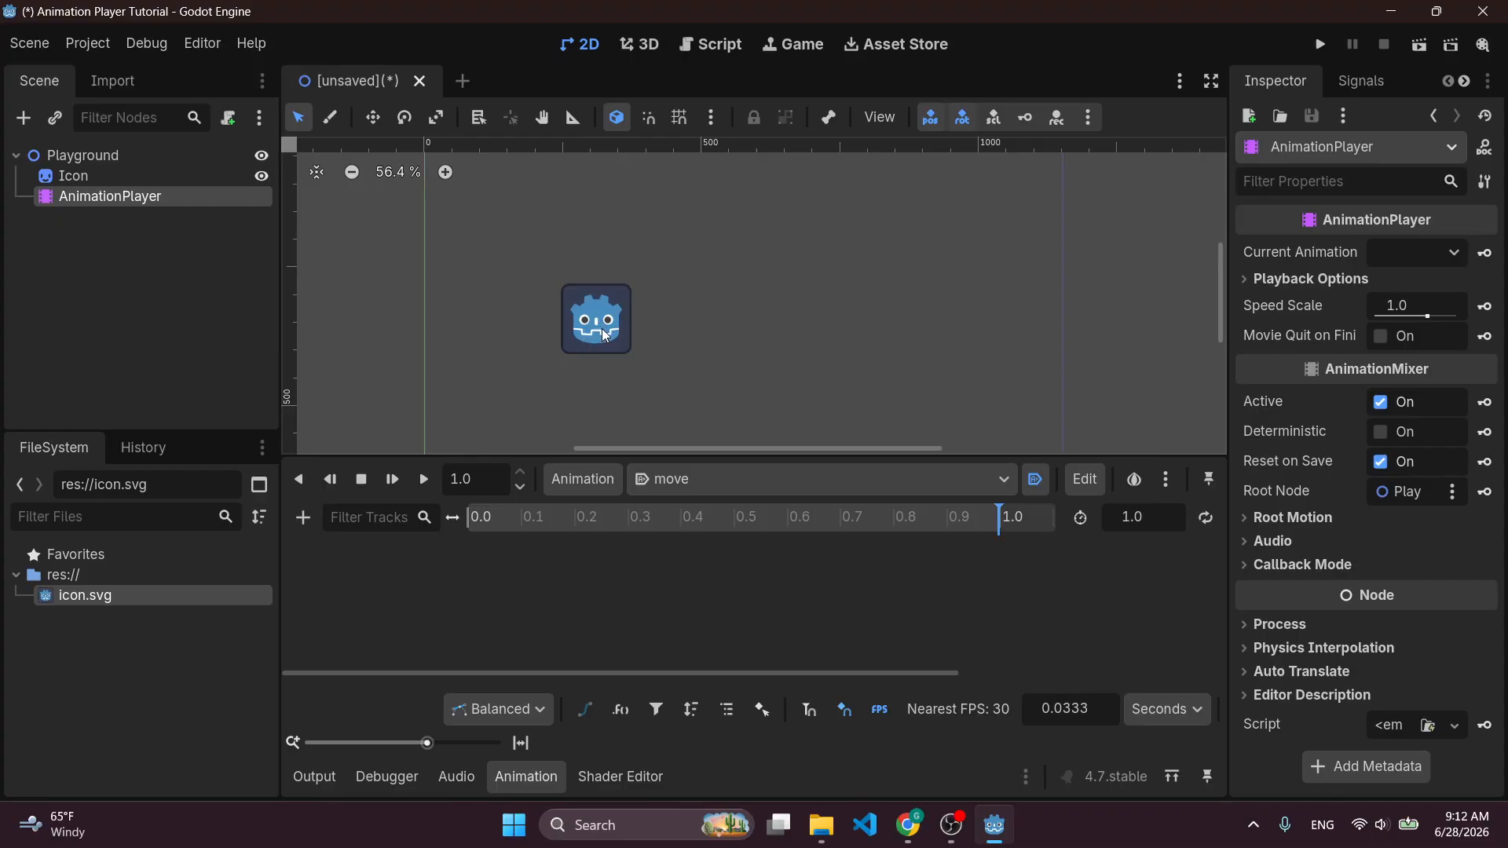
left_click(929, 518)
left_click(120, 175)
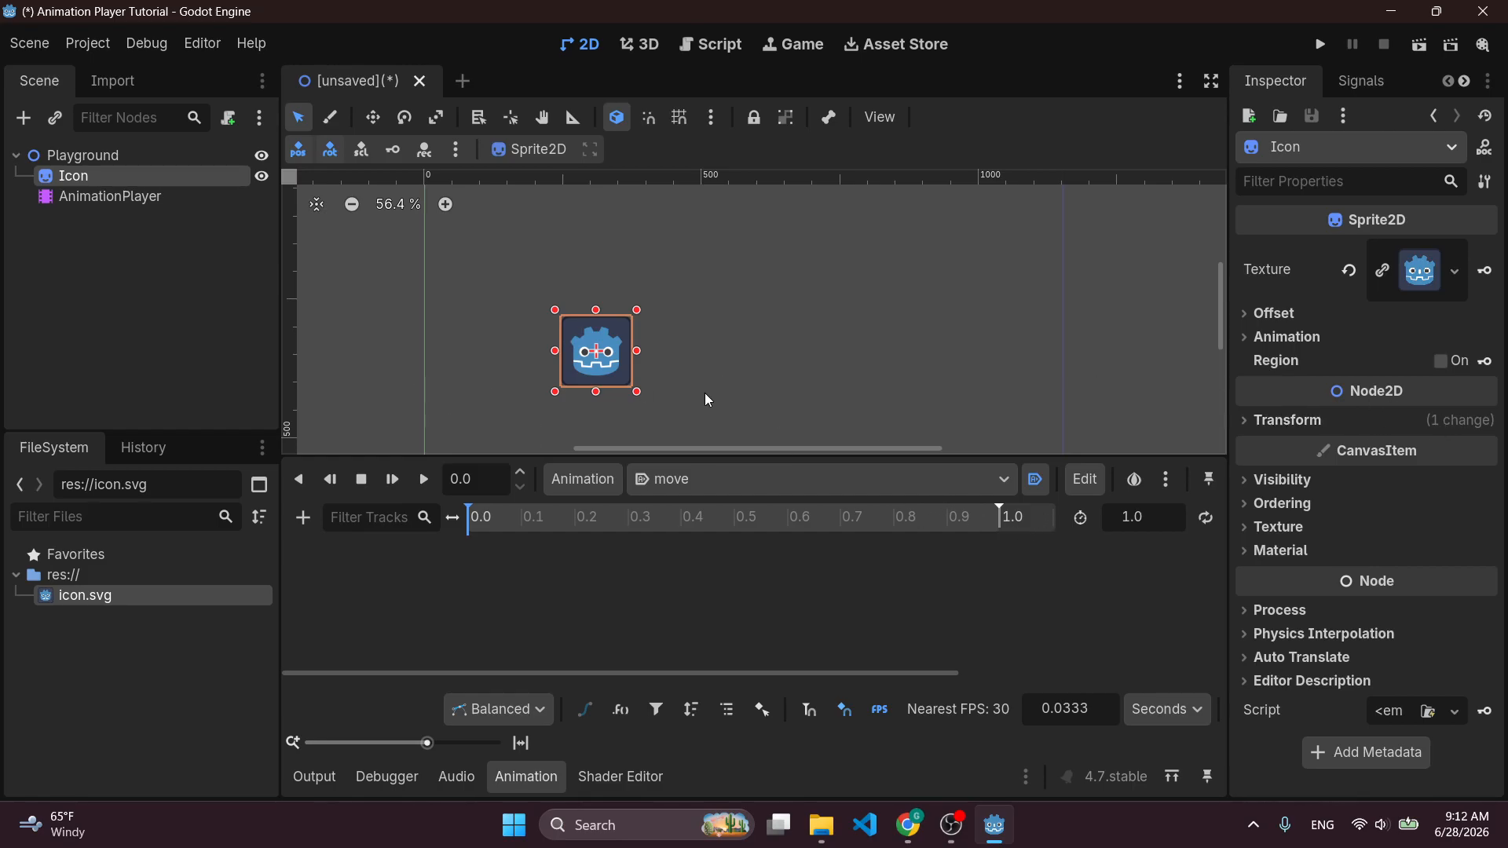
left_click(1297, 422)
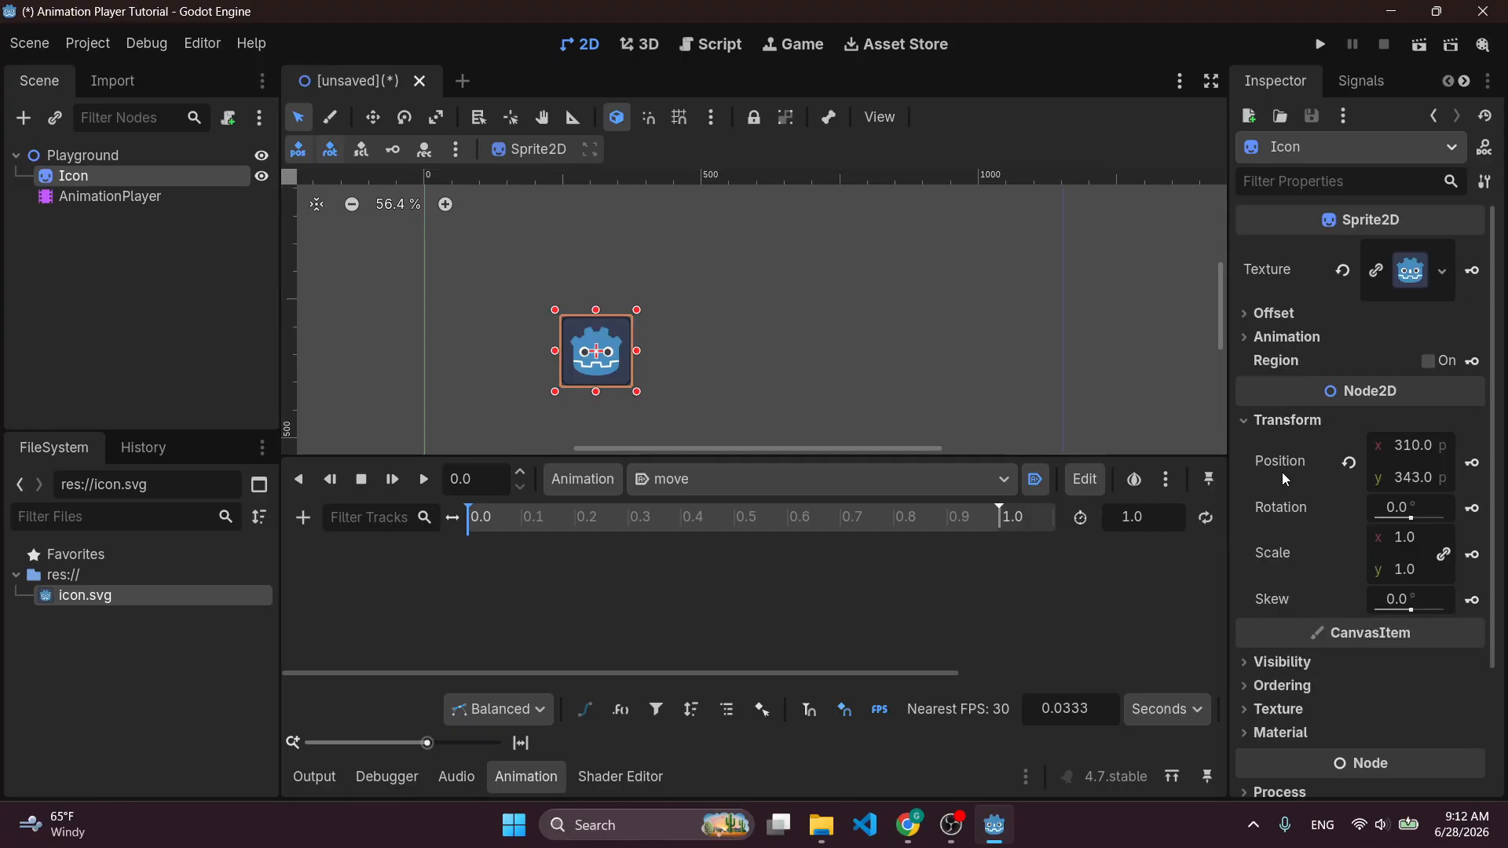
left_click(1473, 465)
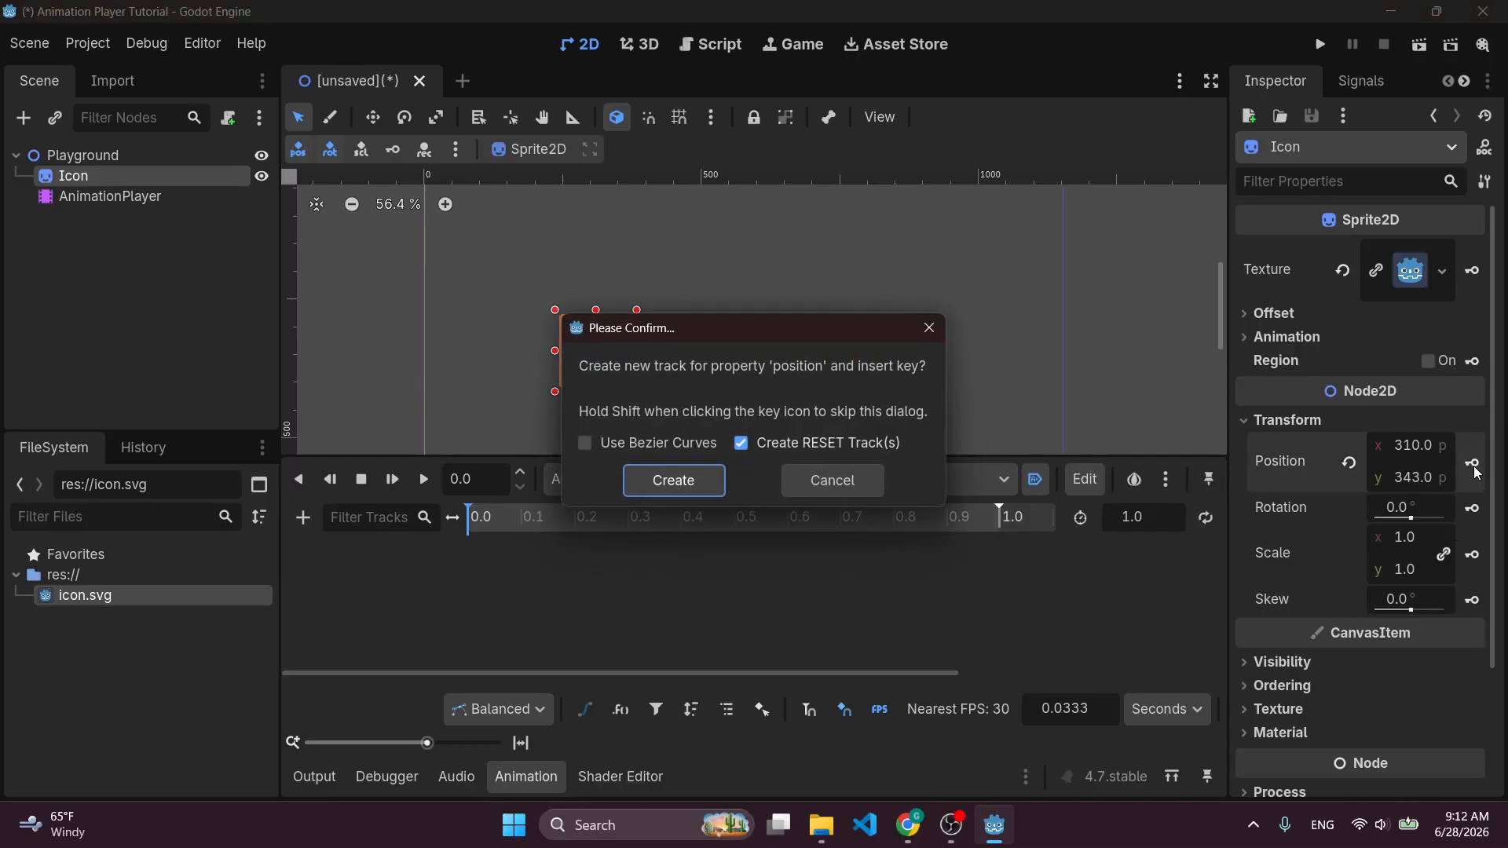
left_click(662, 481)
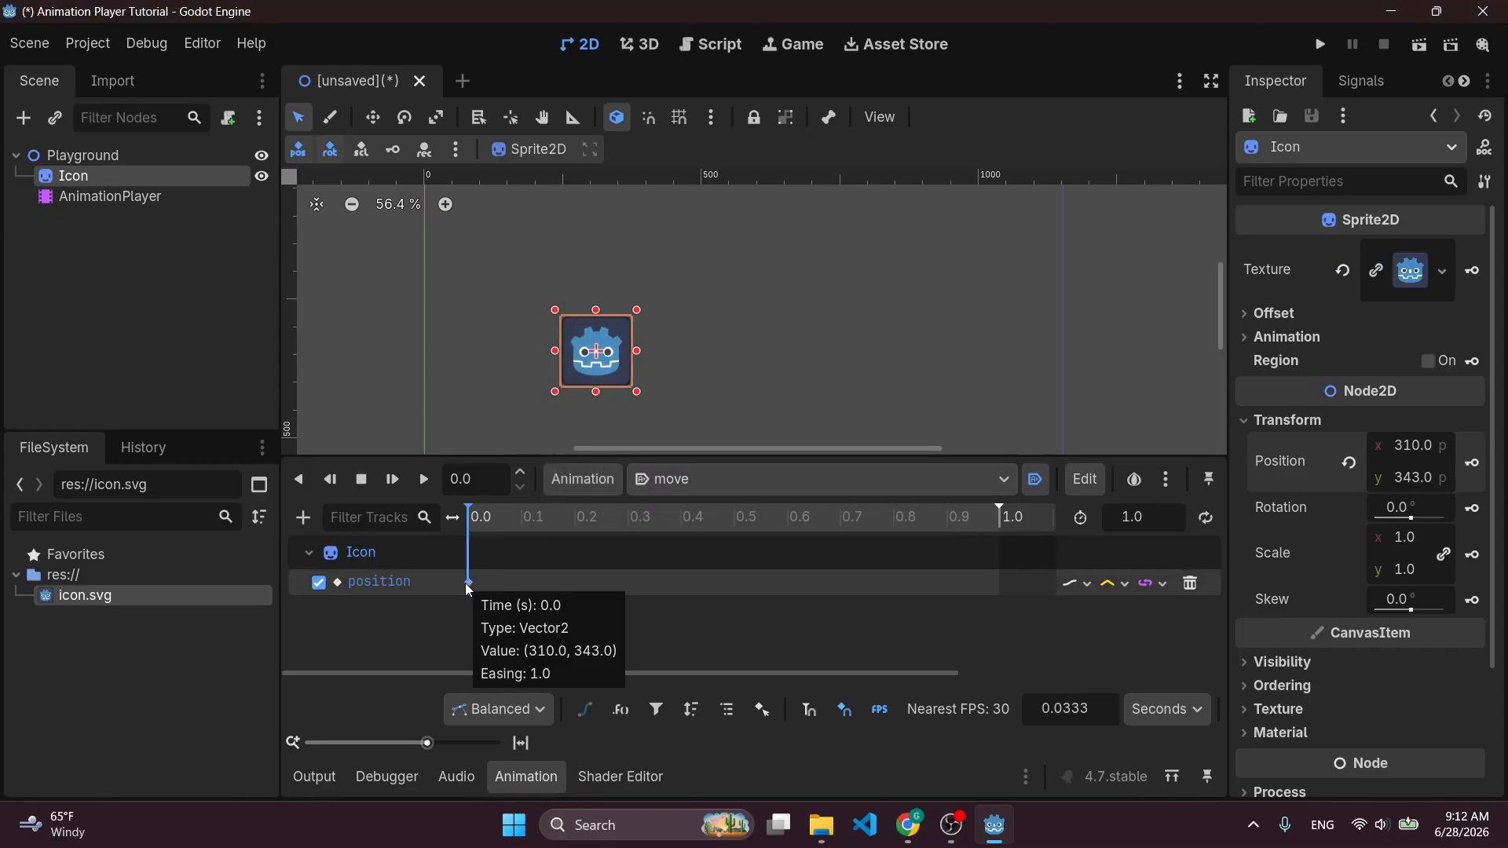
Inspect the Icon's first position keyframe, and move the playhead to 1.0 second with the Icon selected again.
left_click(469, 583)
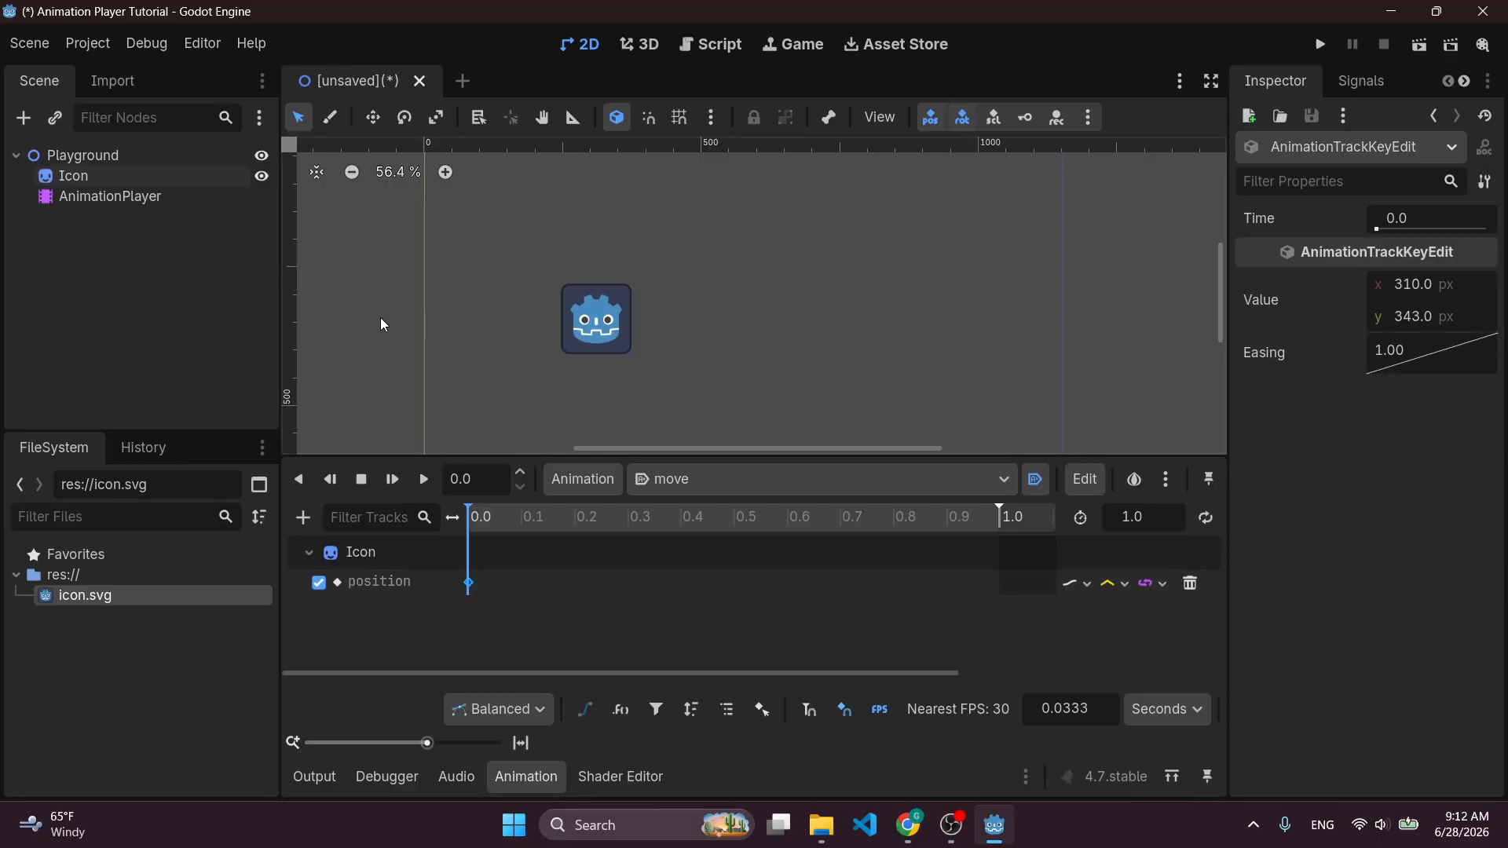
left_click(93, 179)
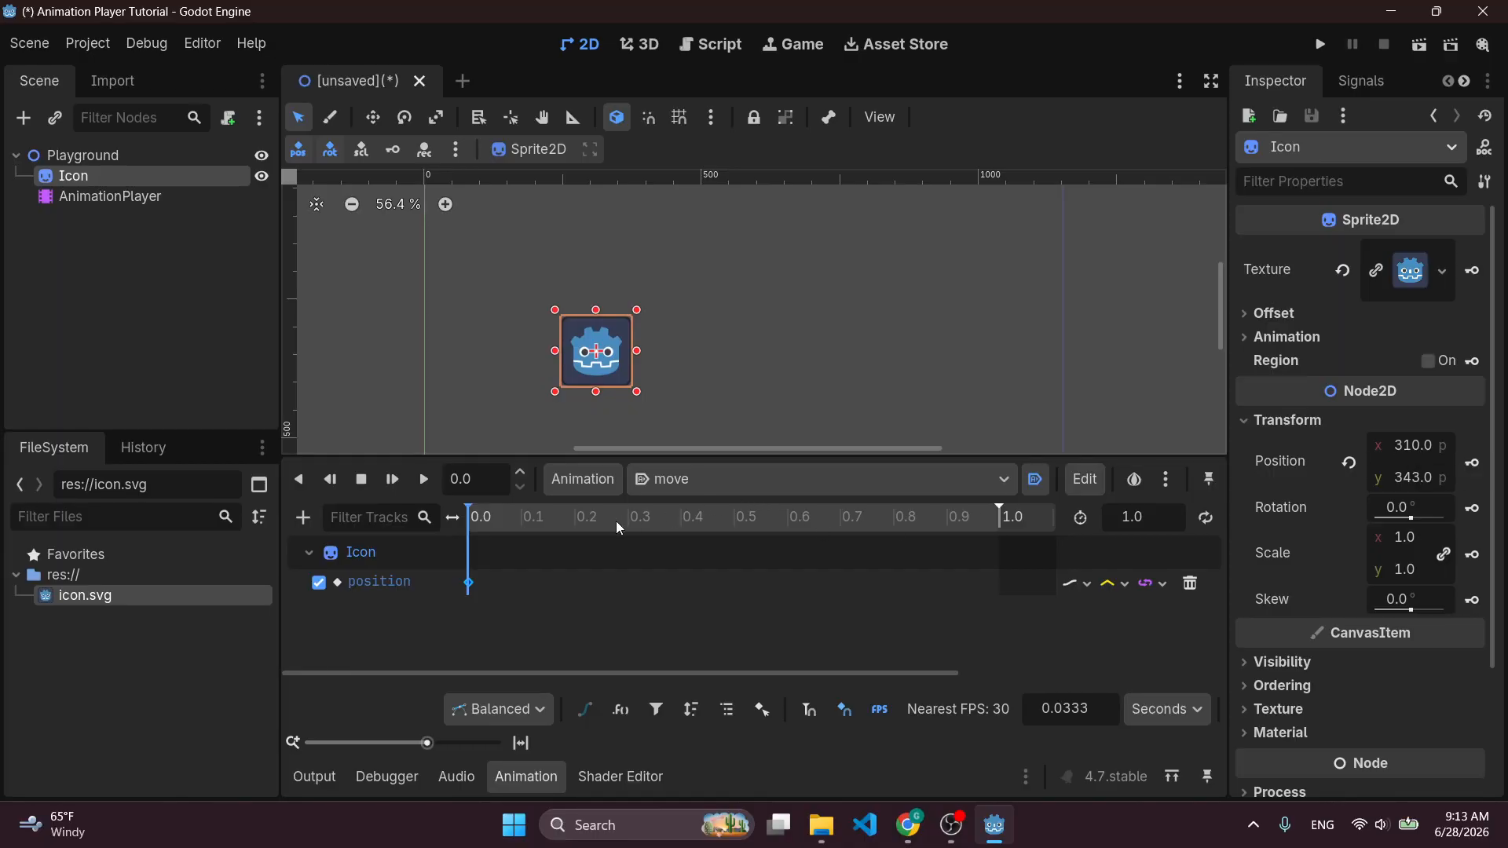
left_click_drag(590, 522, 1034, 498)
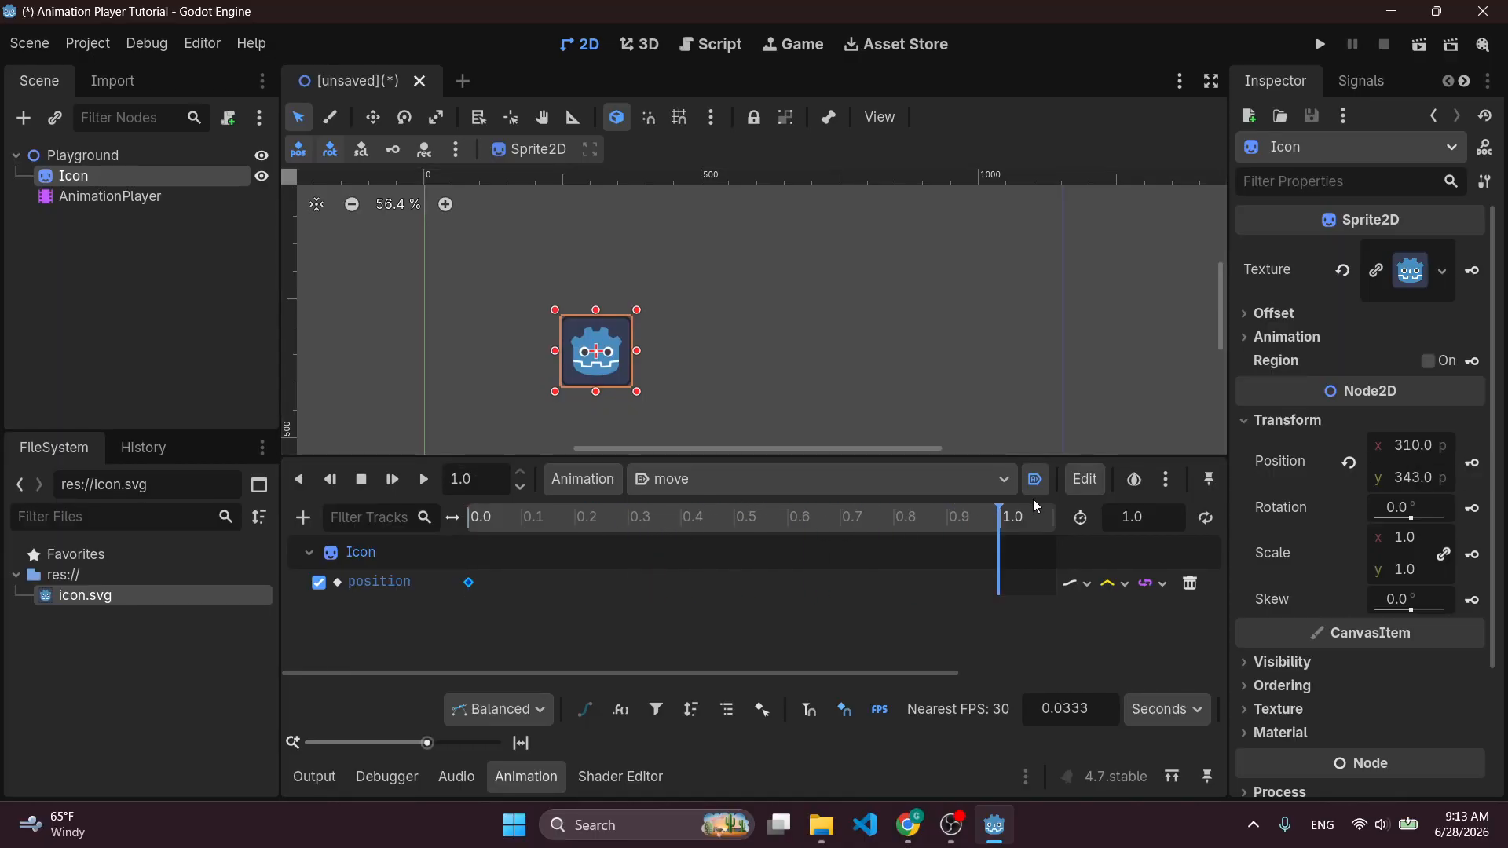
scroll(918, 379, "down", 2)
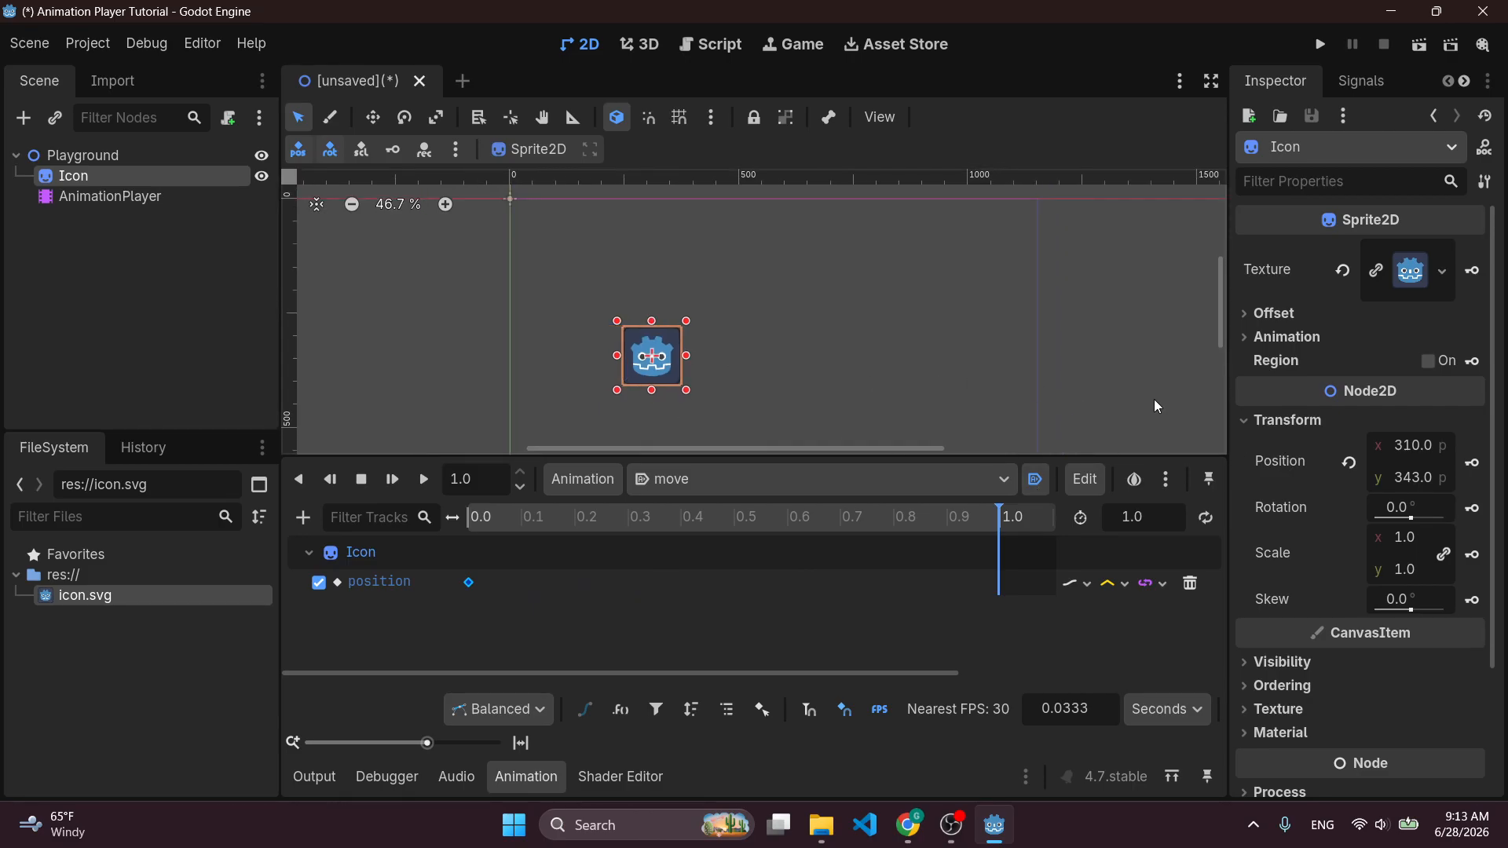
Try x positions of 700 and 800 for the Icon, settle on 900, and key its position at 1.0 second.
left_click(1419, 444)
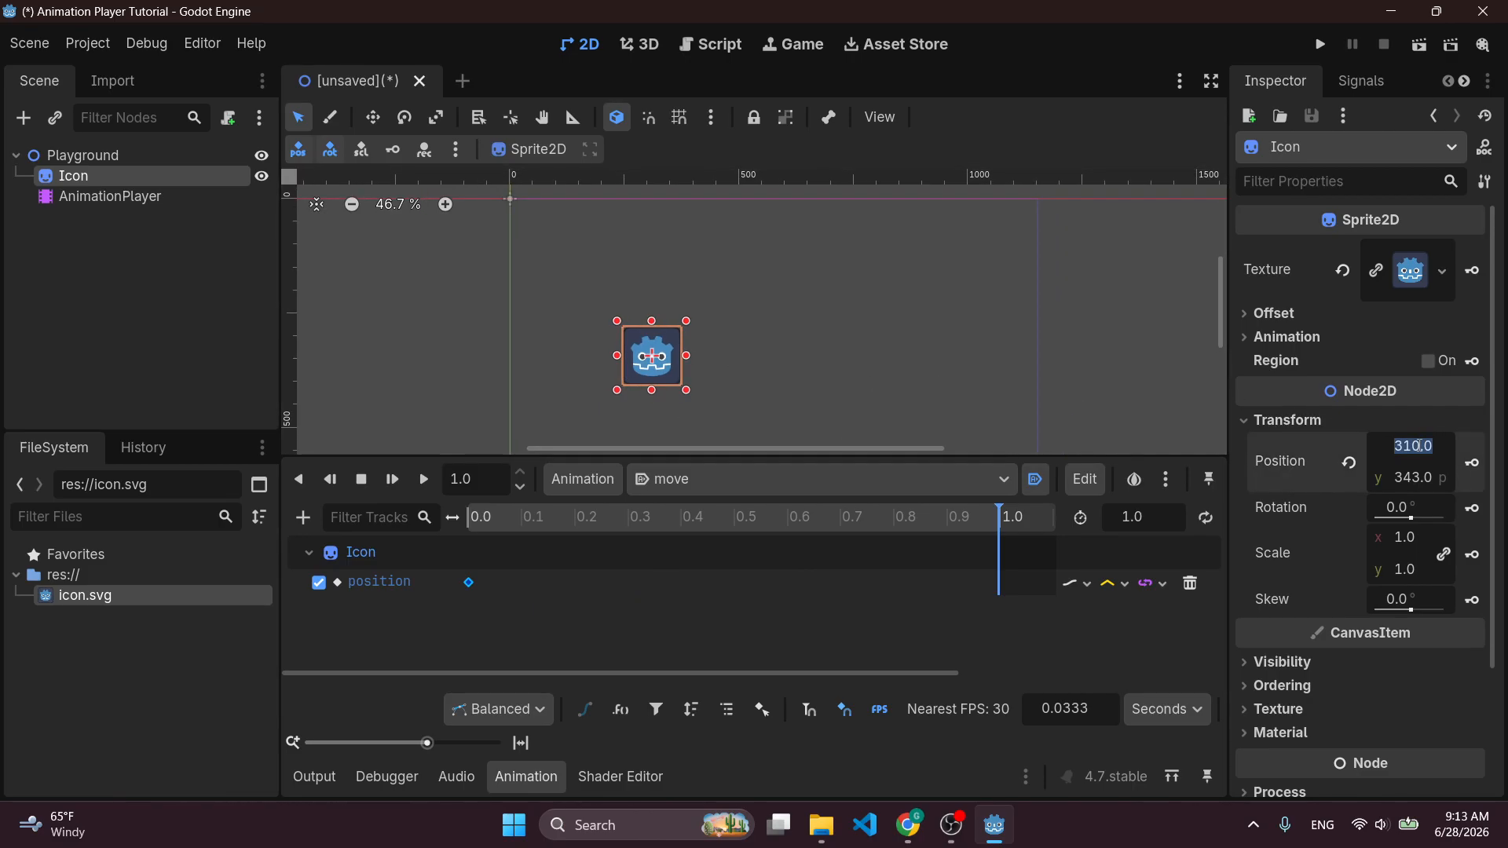
type("700")
key("Return")
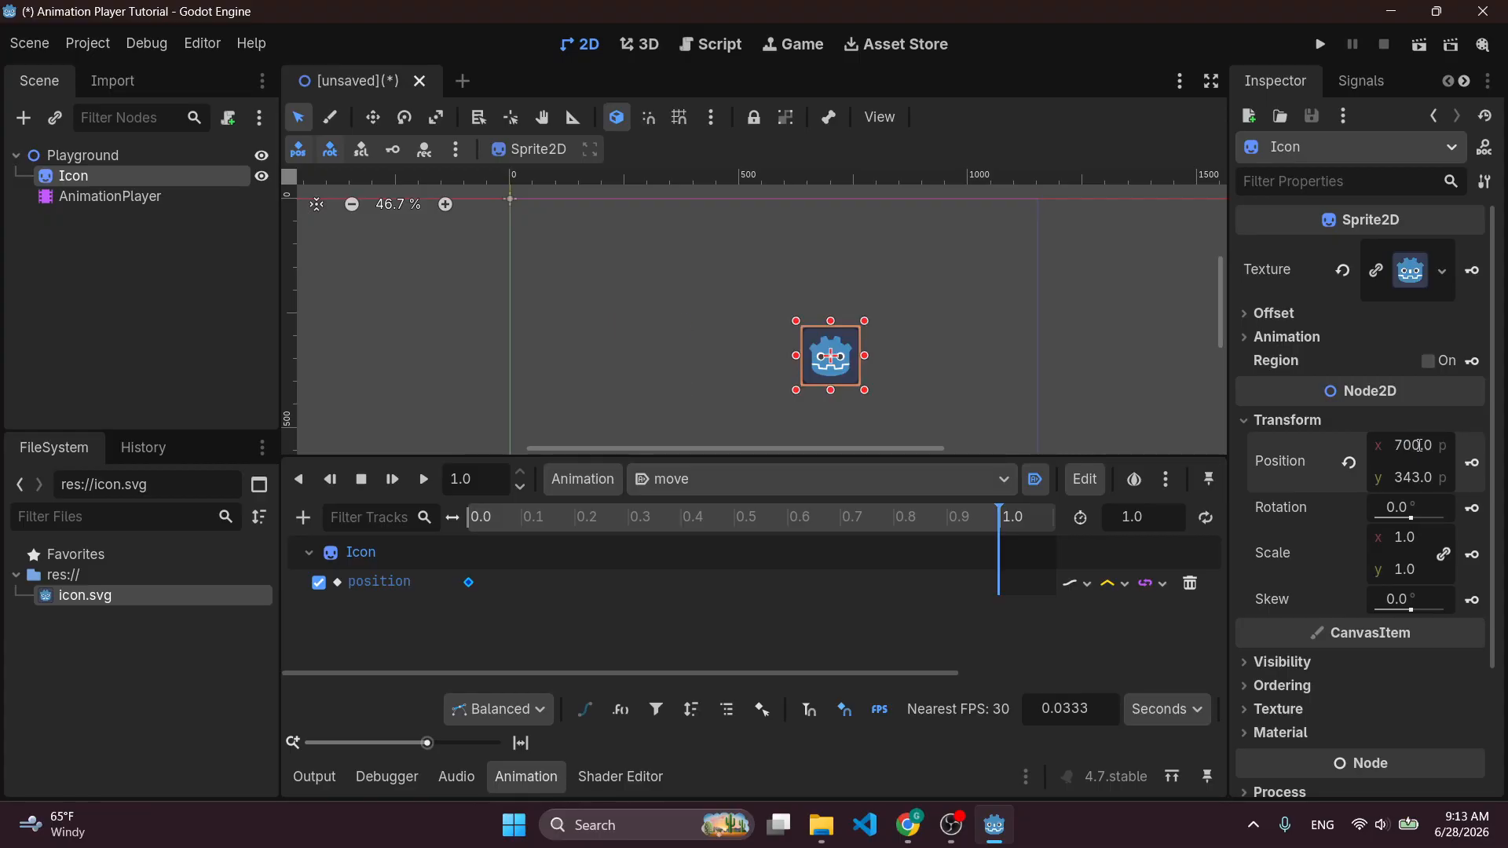
type("800")
key("Return")
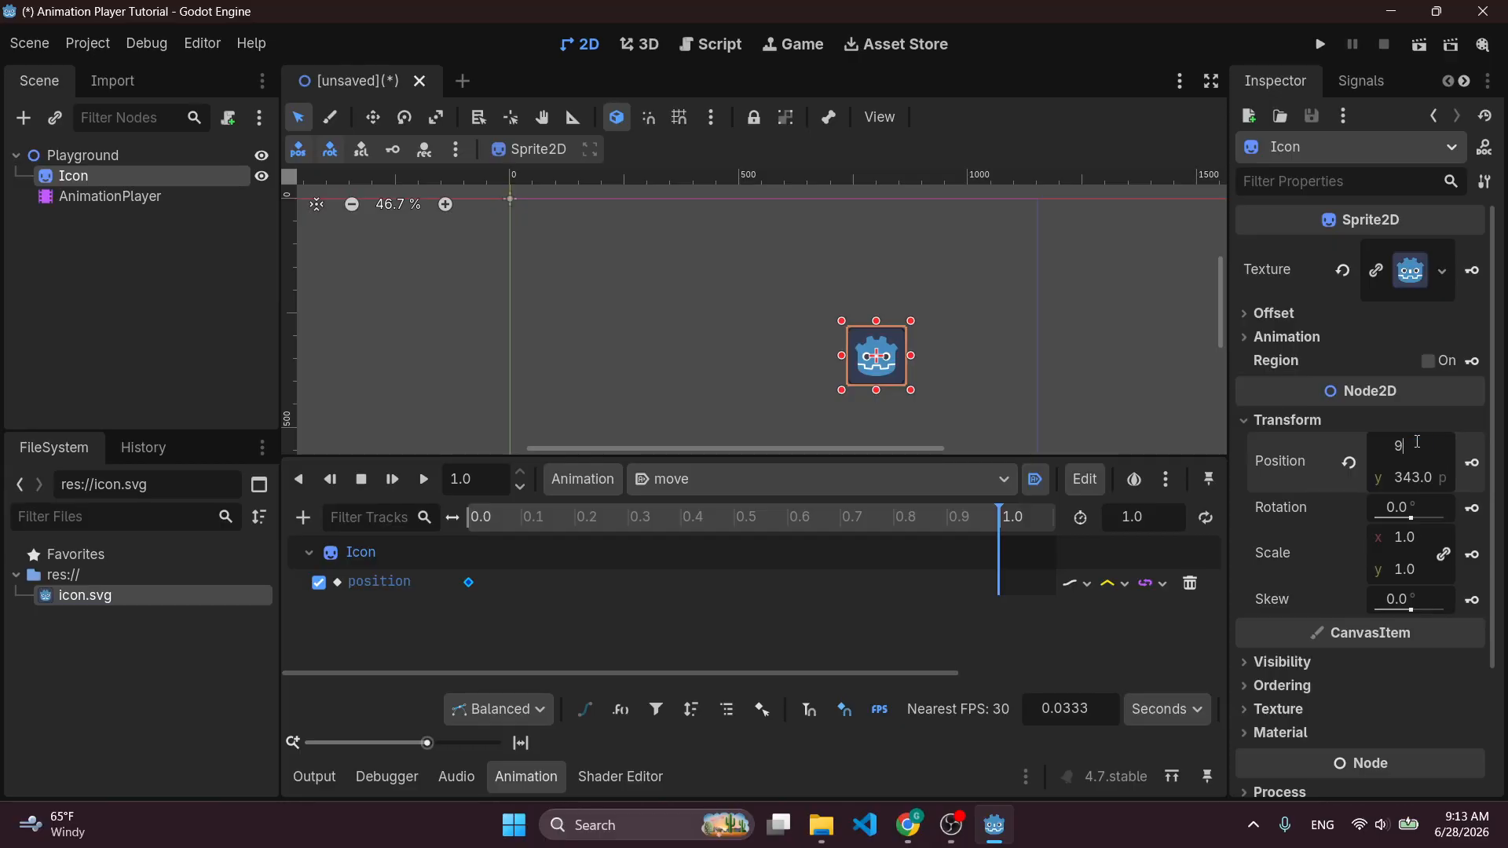
type("900")
key("Return")
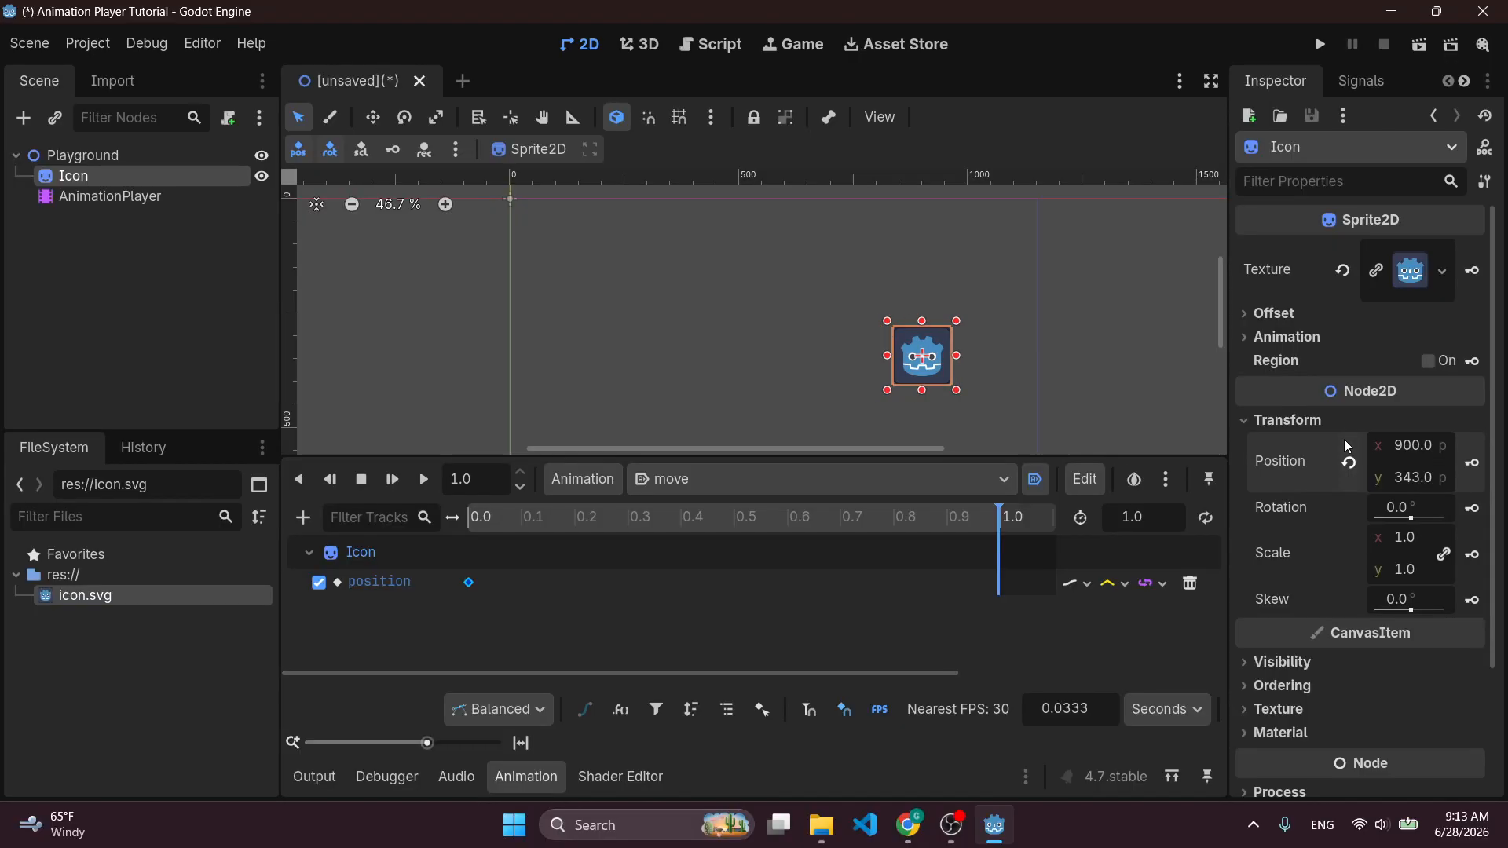
left_click(1476, 466)
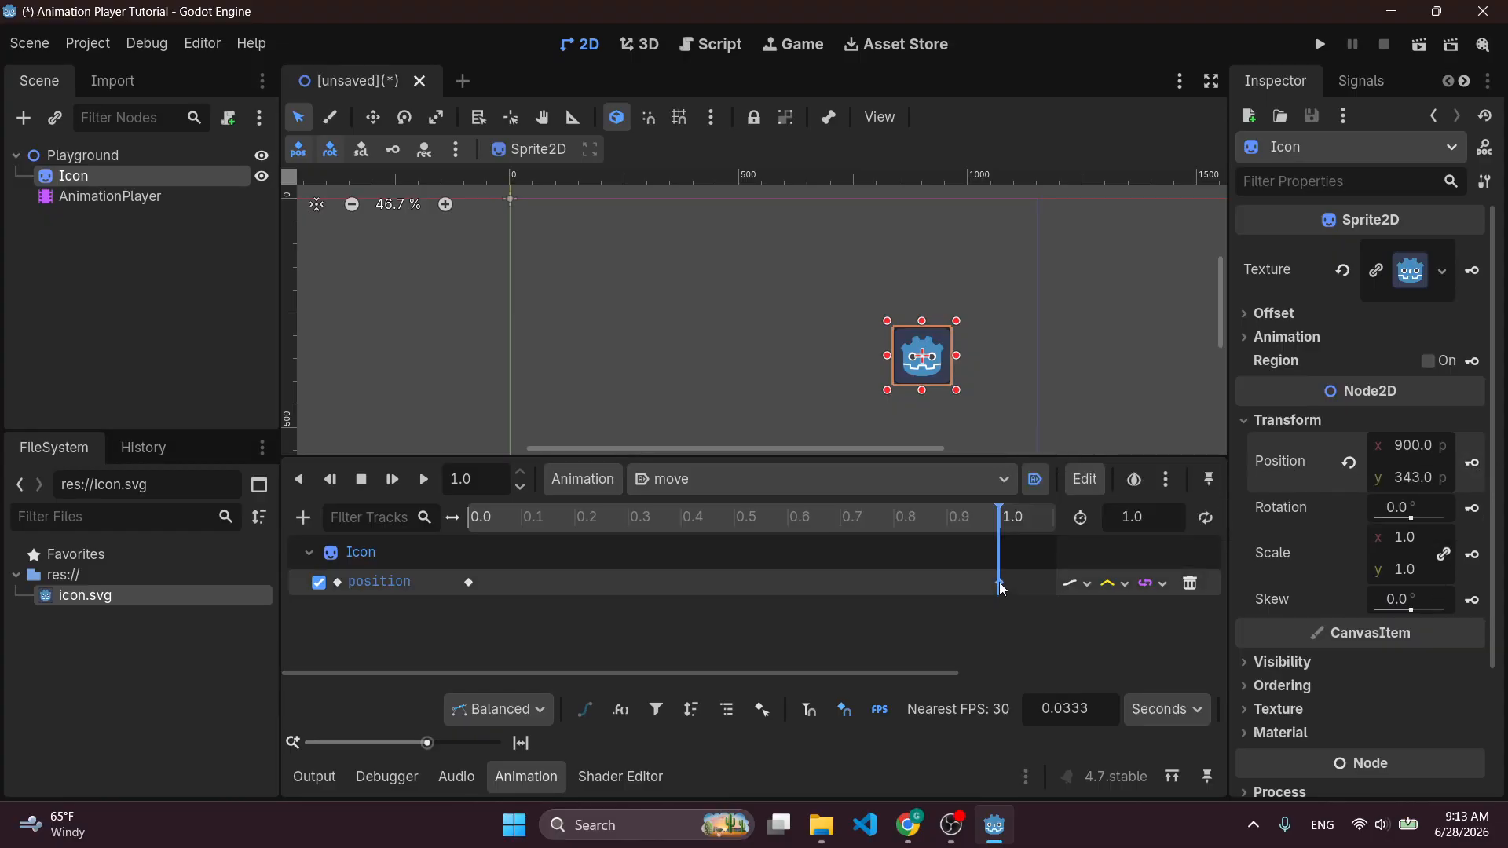
Play the move animation a few times to preview the Icon's motion between the two position keyframes.
left_click(425, 481)
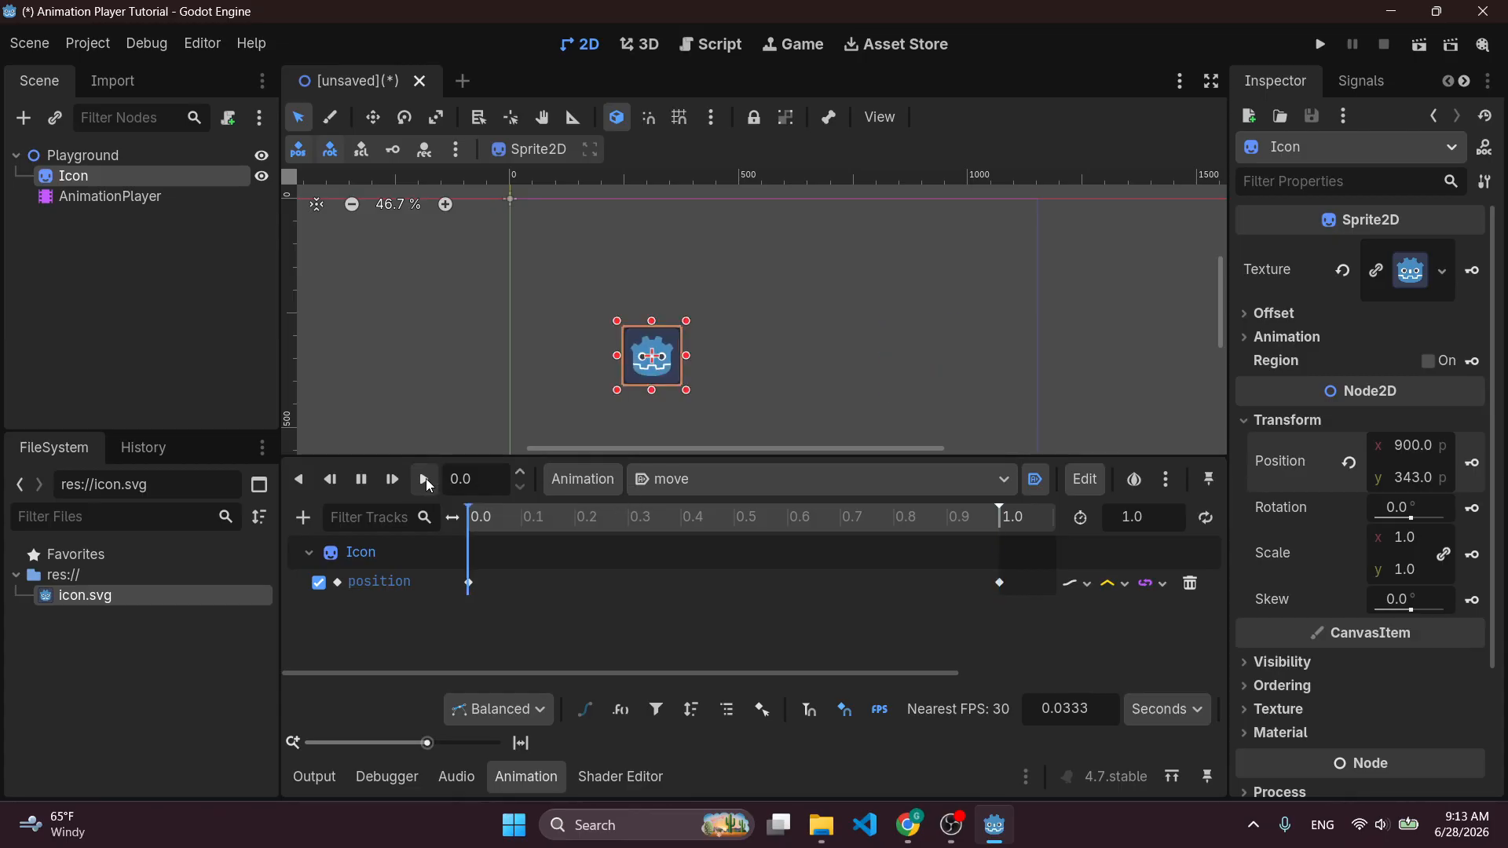
left_click(425, 480)
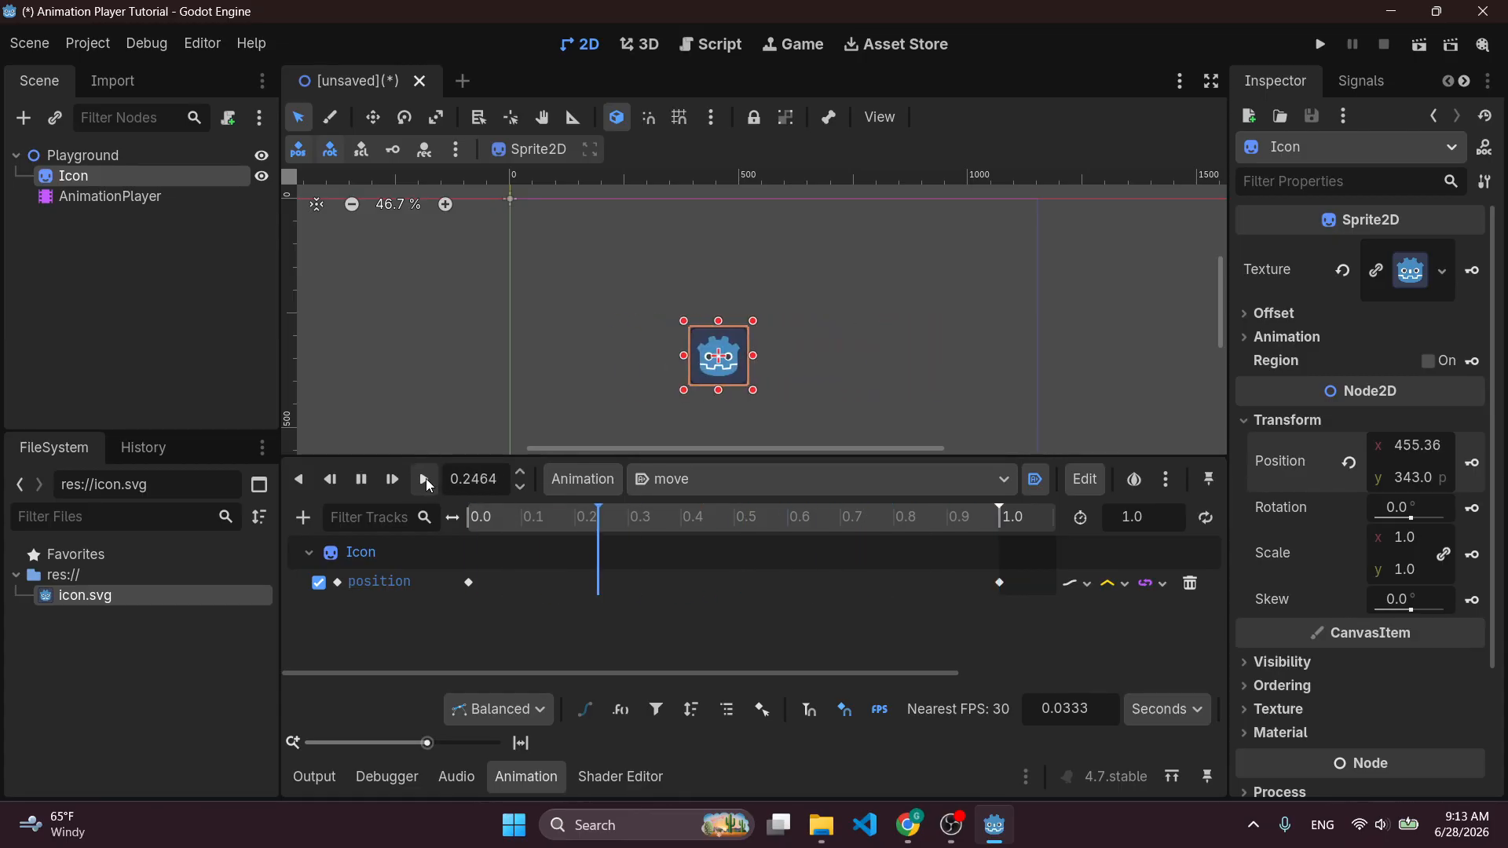
left_click(425, 481)
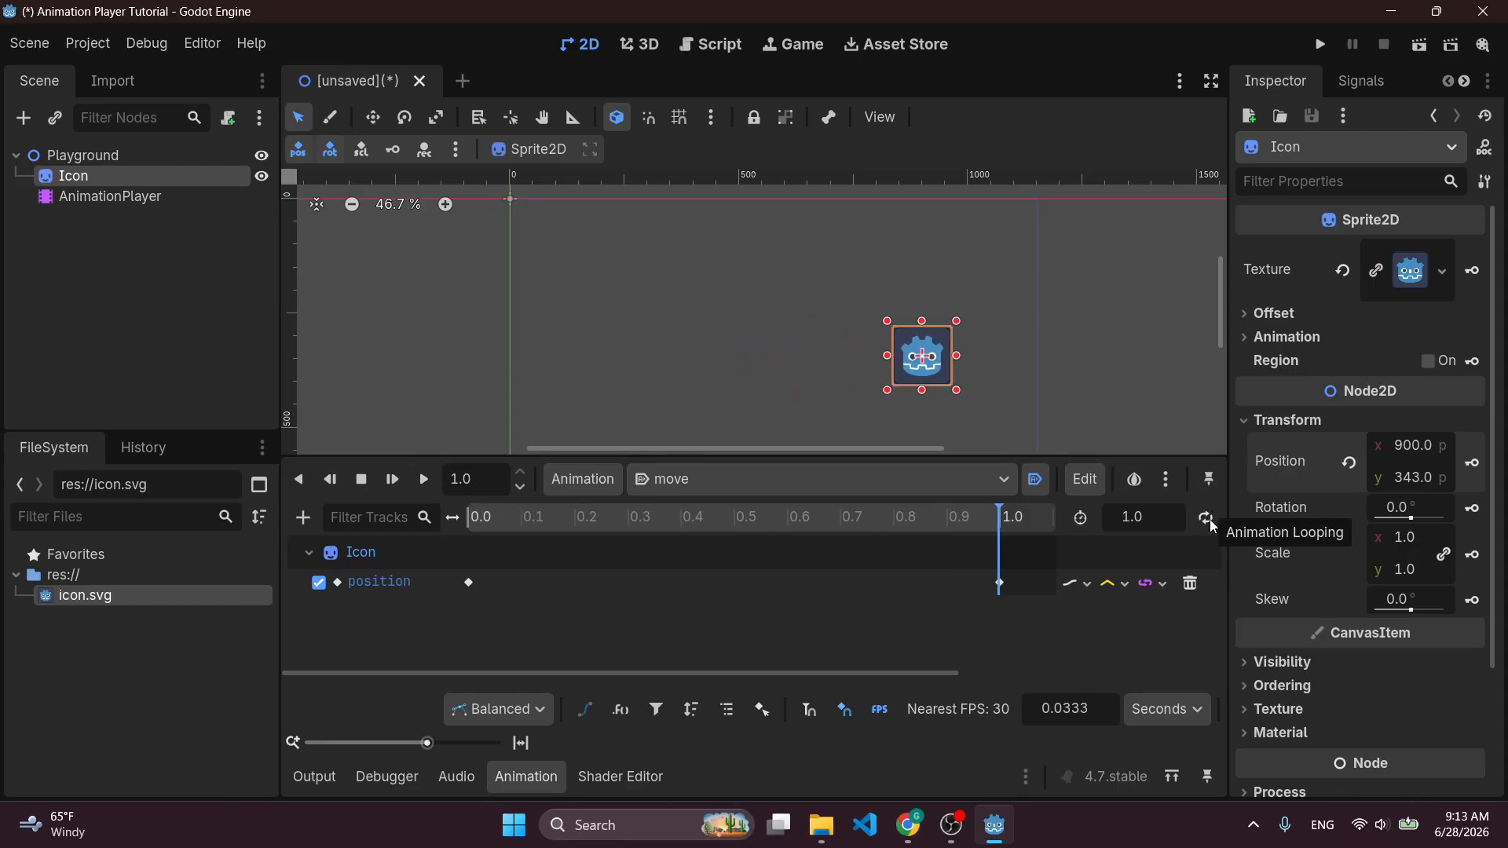
Turn on looping for the move animation, play it, and switch the looping to ping-pong mode.
left_click(1206, 519)
left_click(430, 480)
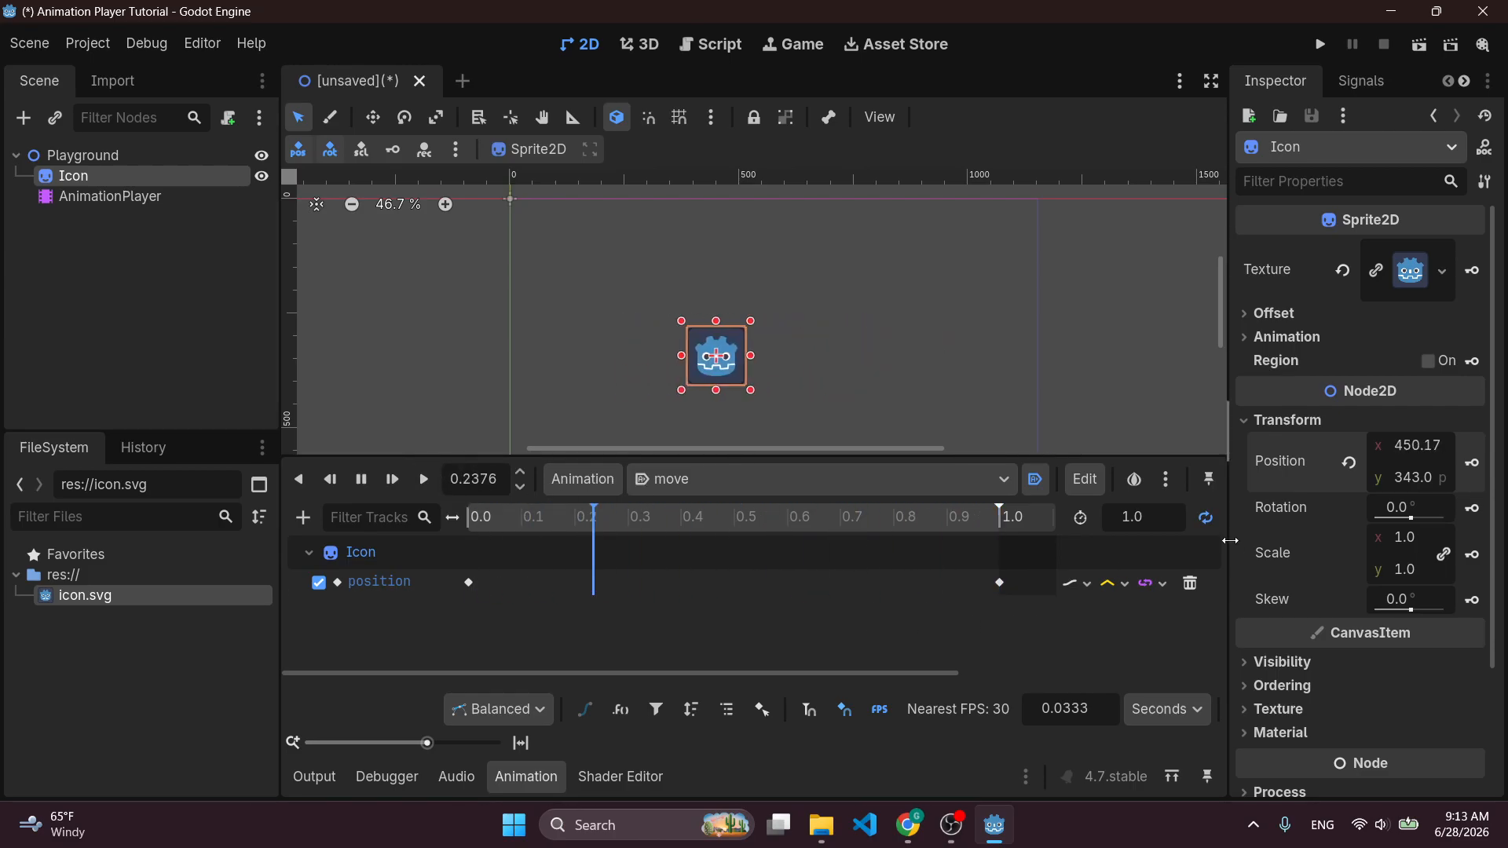
left_click(1208, 519)
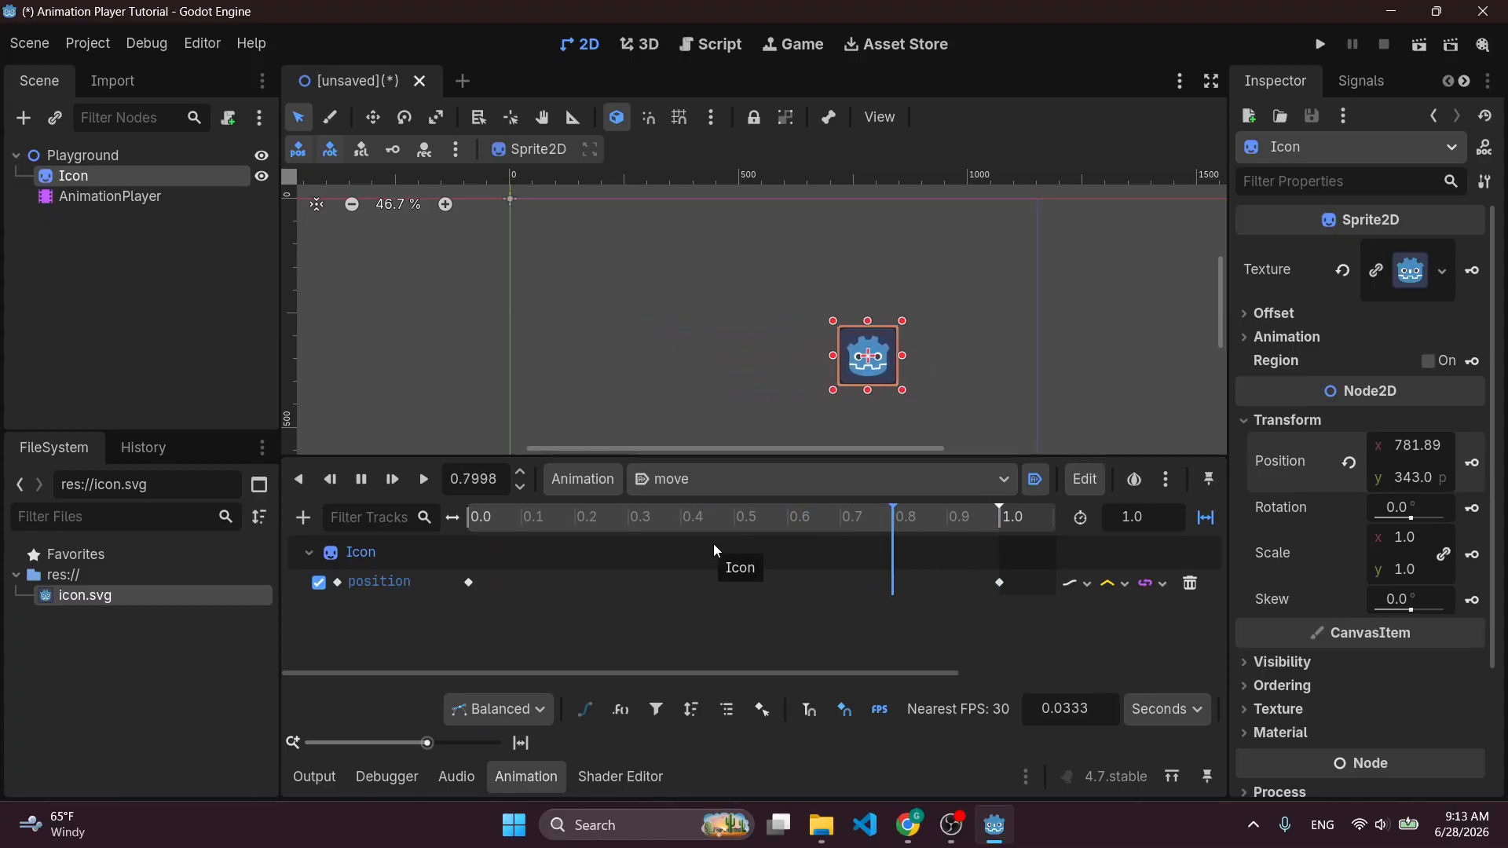
Save the scene as playground.tscn, and run the project with it as the main scene, closing the game window after the preview.
key("ctrl+s")
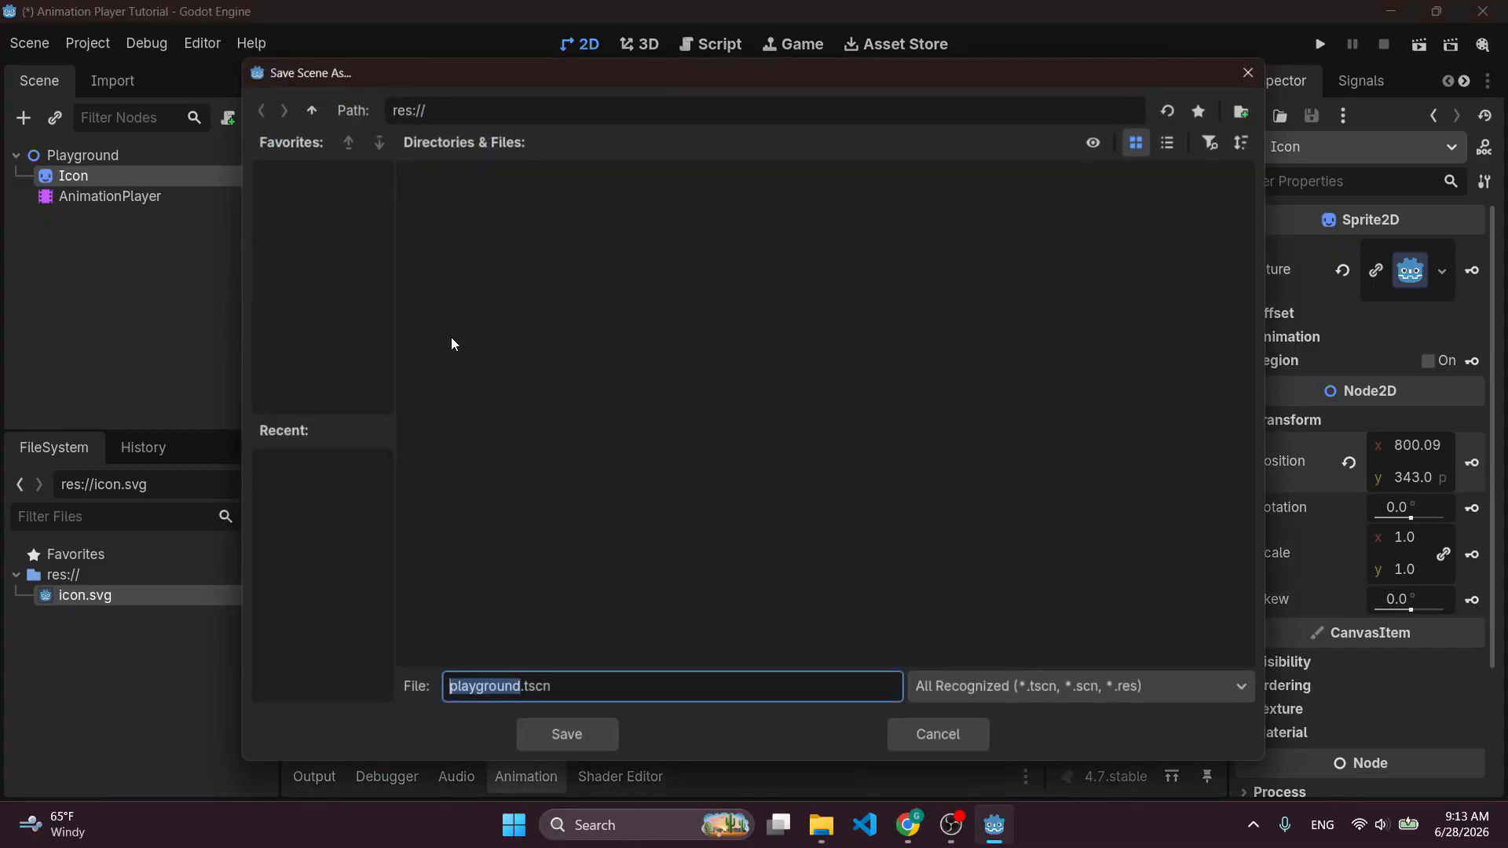
left_click(566, 723)
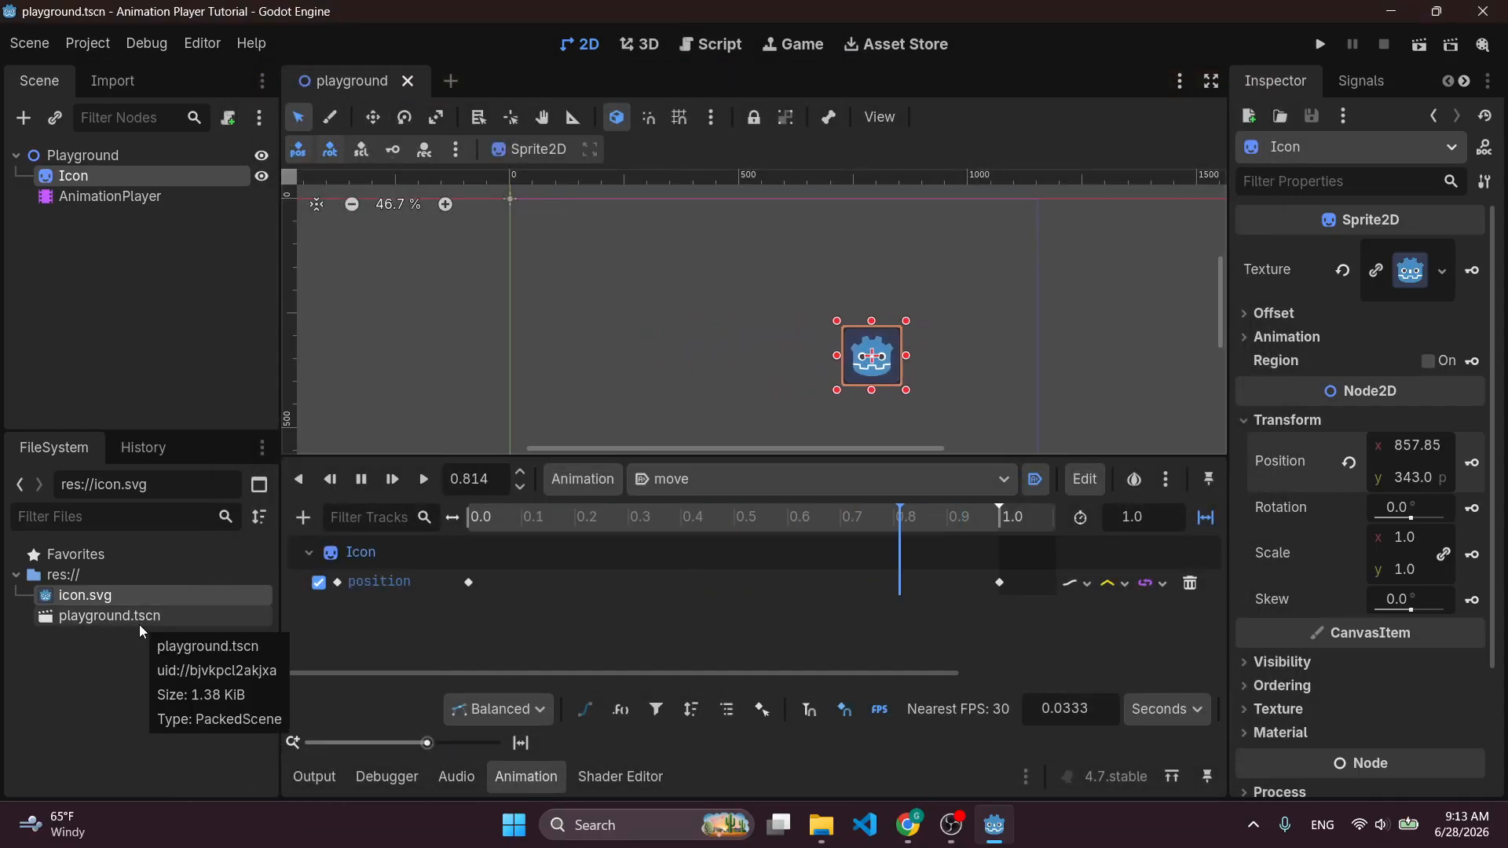
left_click(1320, 44)
left_click(913, 460)
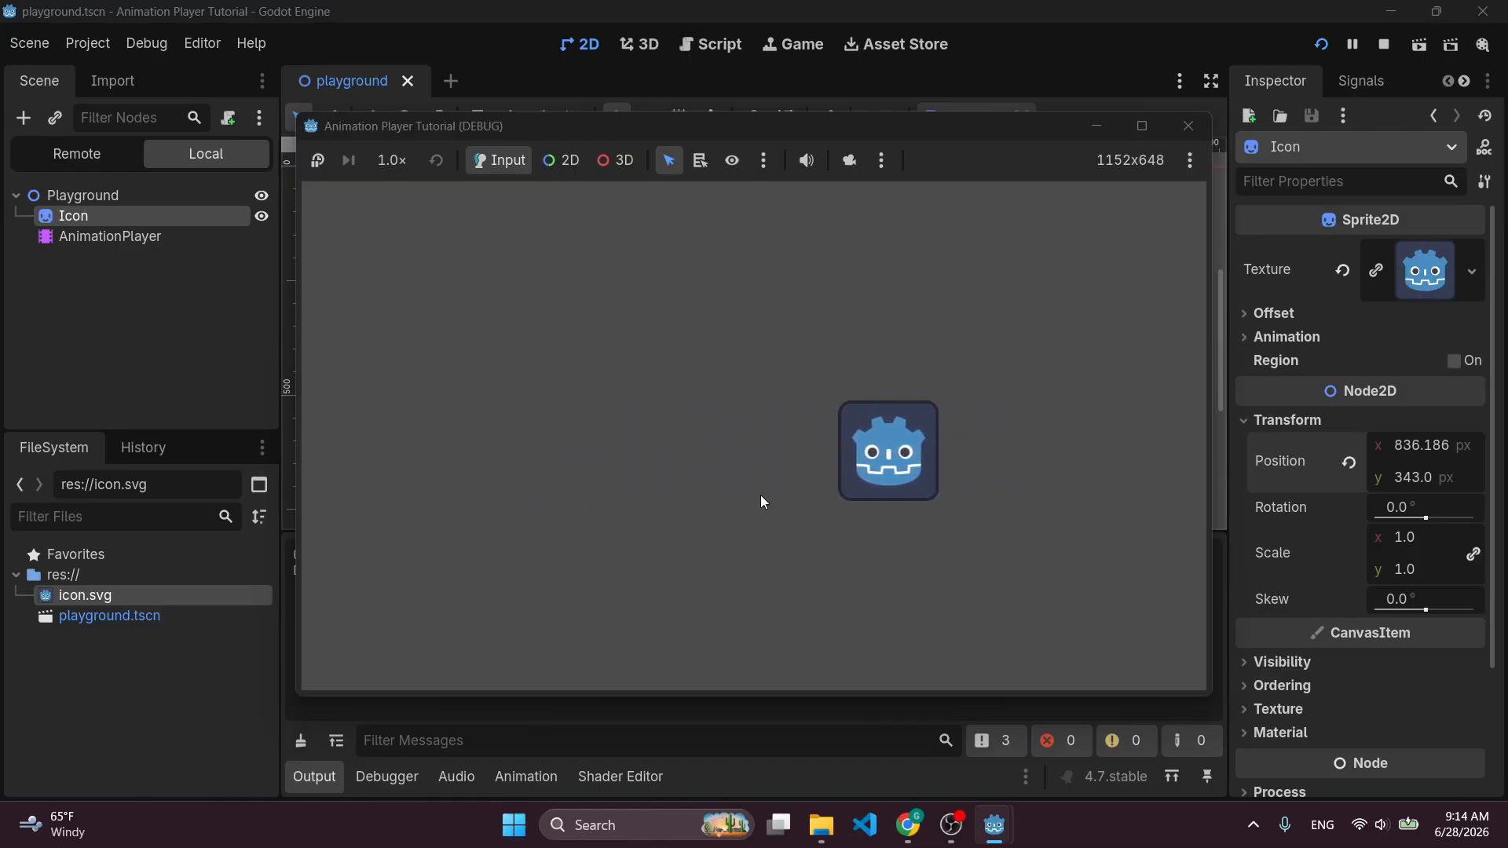
left_click(1189, 126)
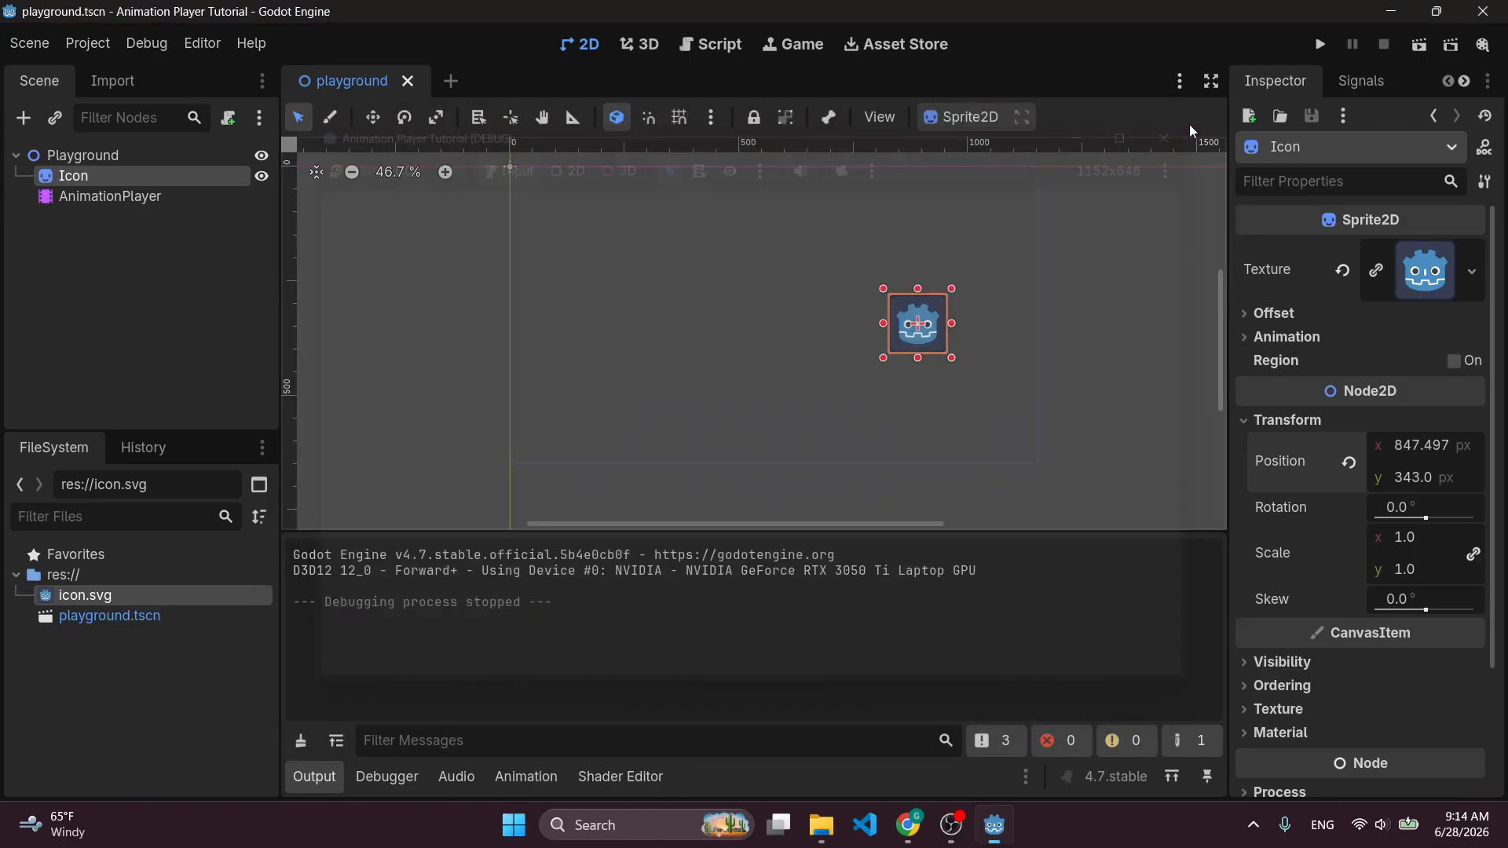
Play the AnimationPlayer's move animation and set the position track's update mode to Continuous.
left_click(157, 197)
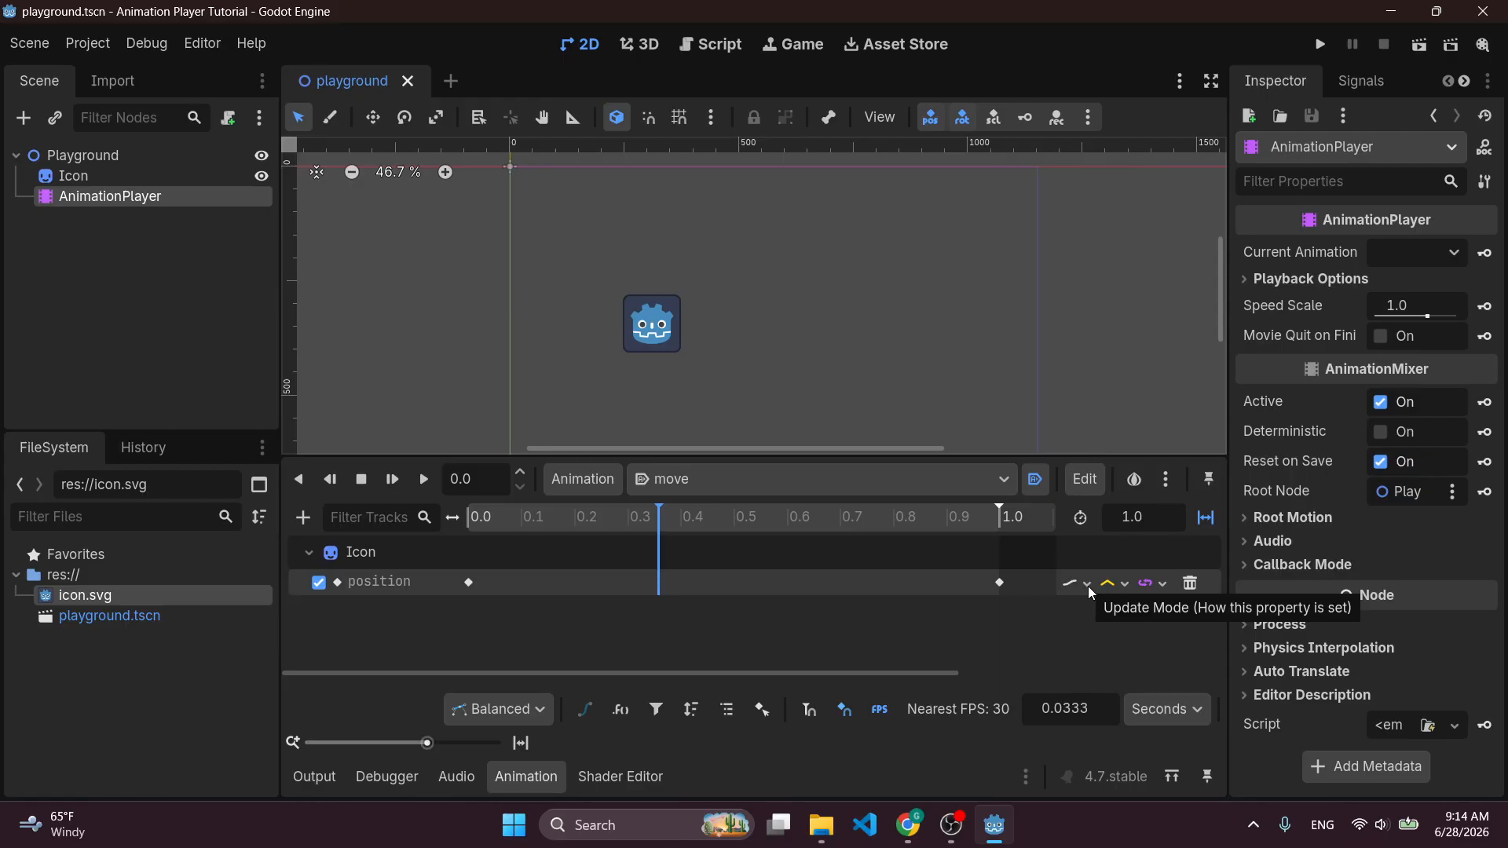
left_click(425, 479)
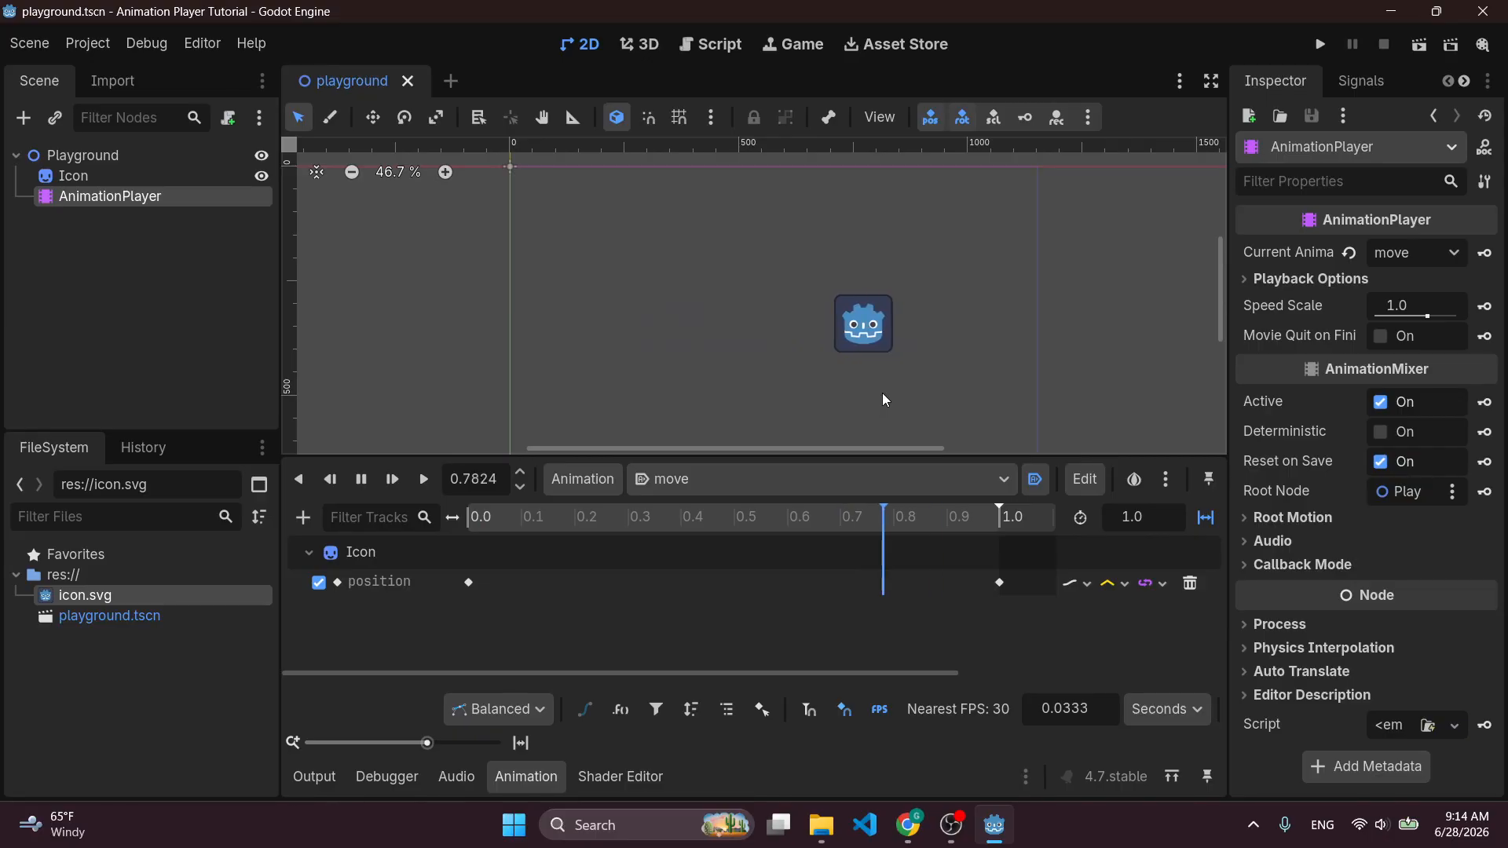
left_click(1087, 585)
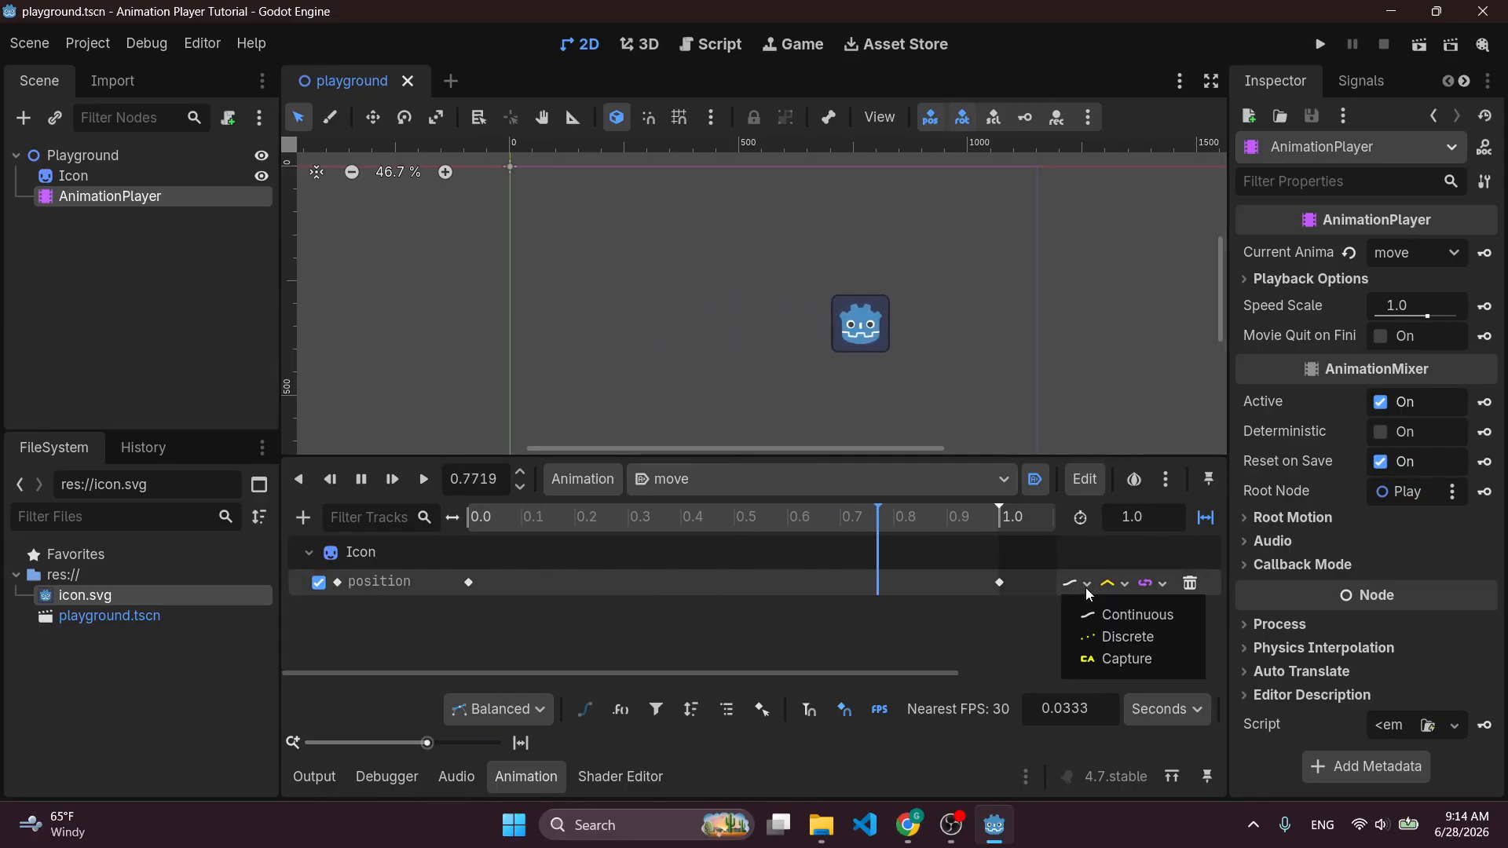
left_click(1109, 613)
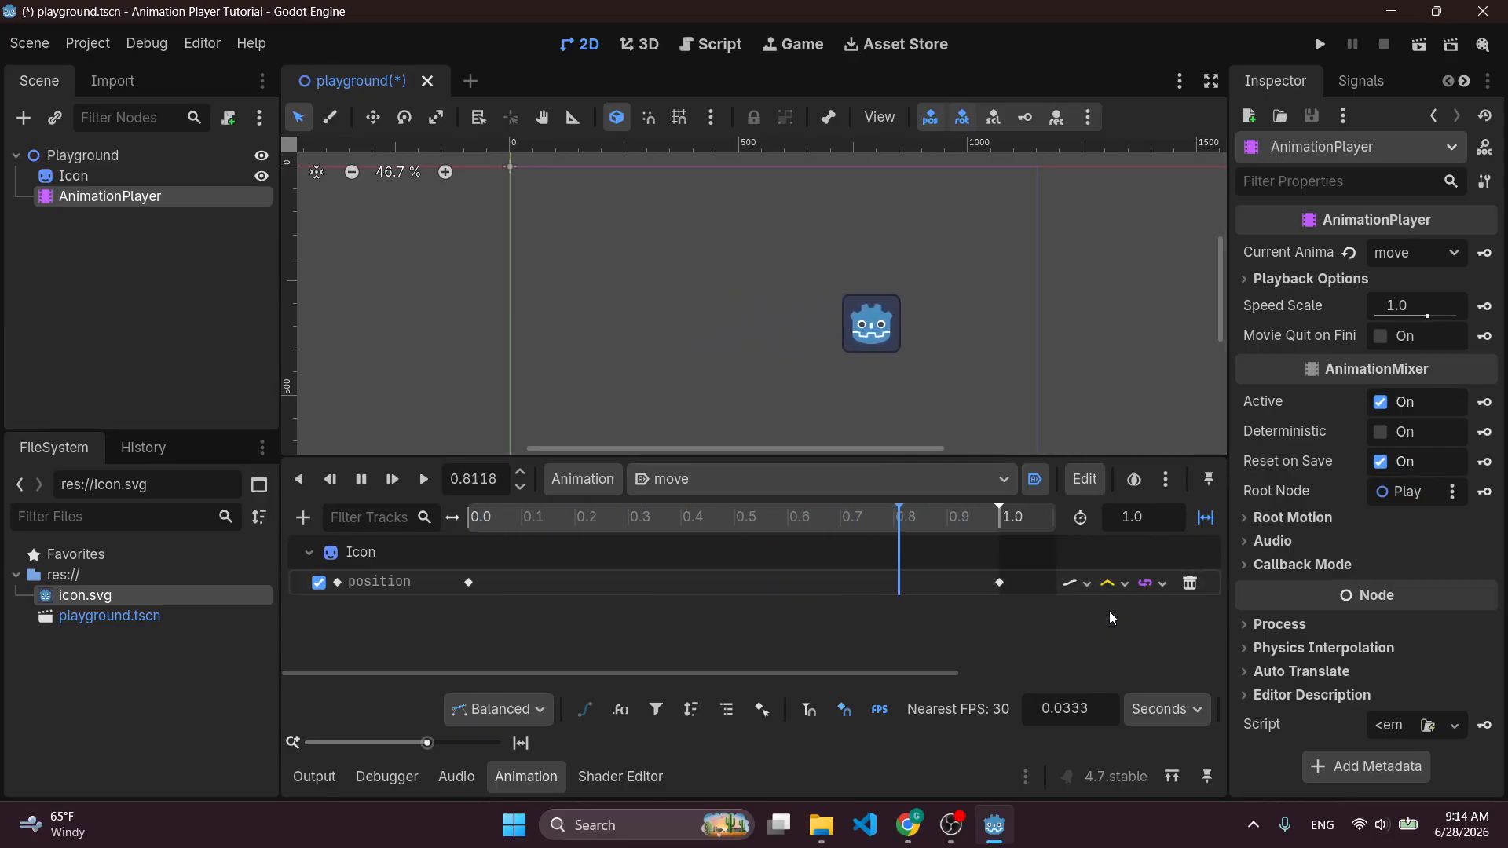
Try the Discrete and Capture update modes on the position track, and switch it back to Continuous.
left_click(1086, 586)
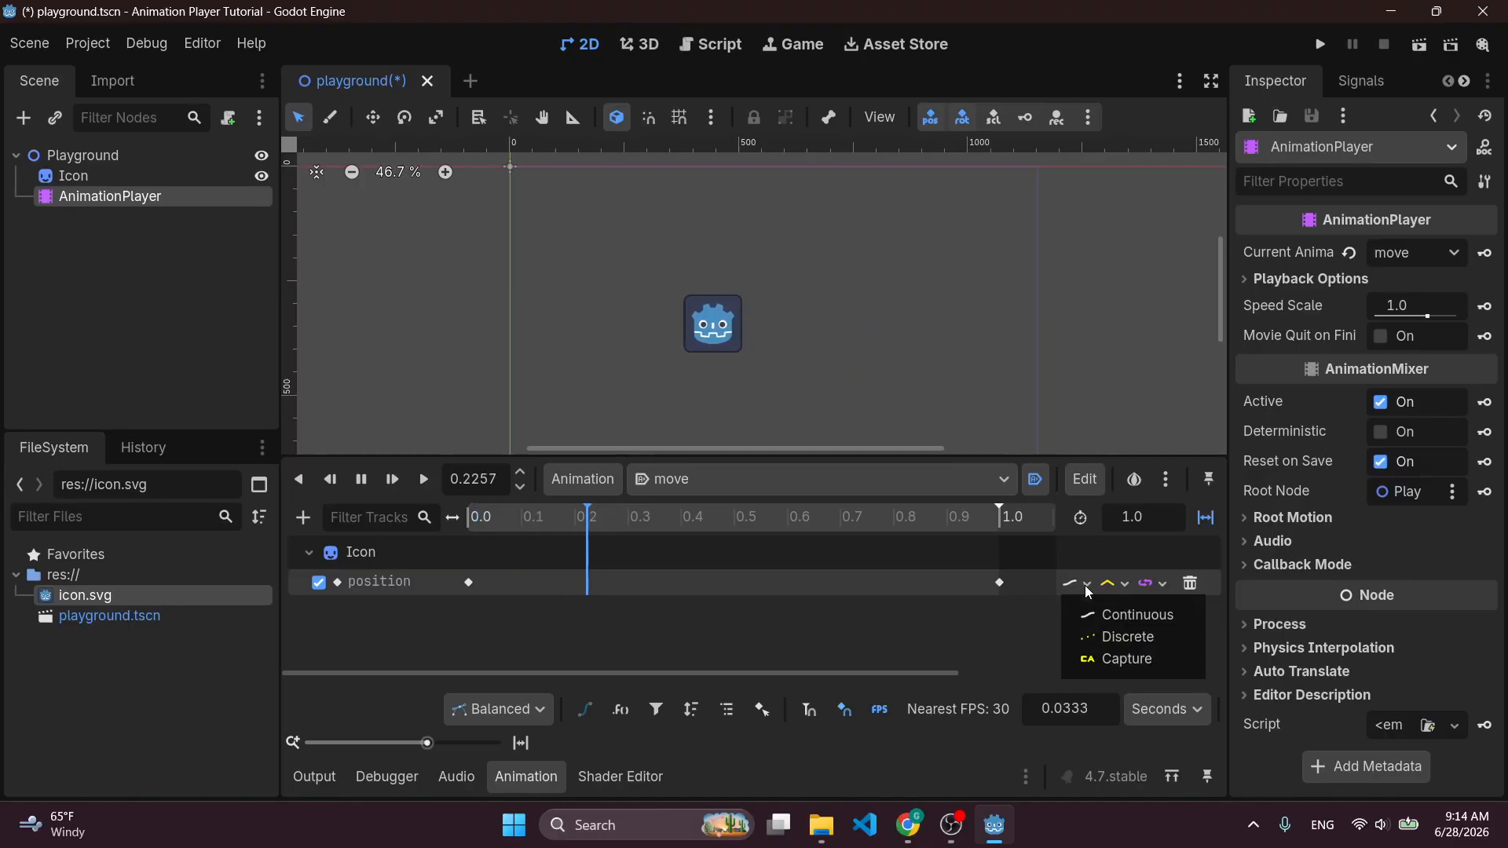
left_click(1111, 638)
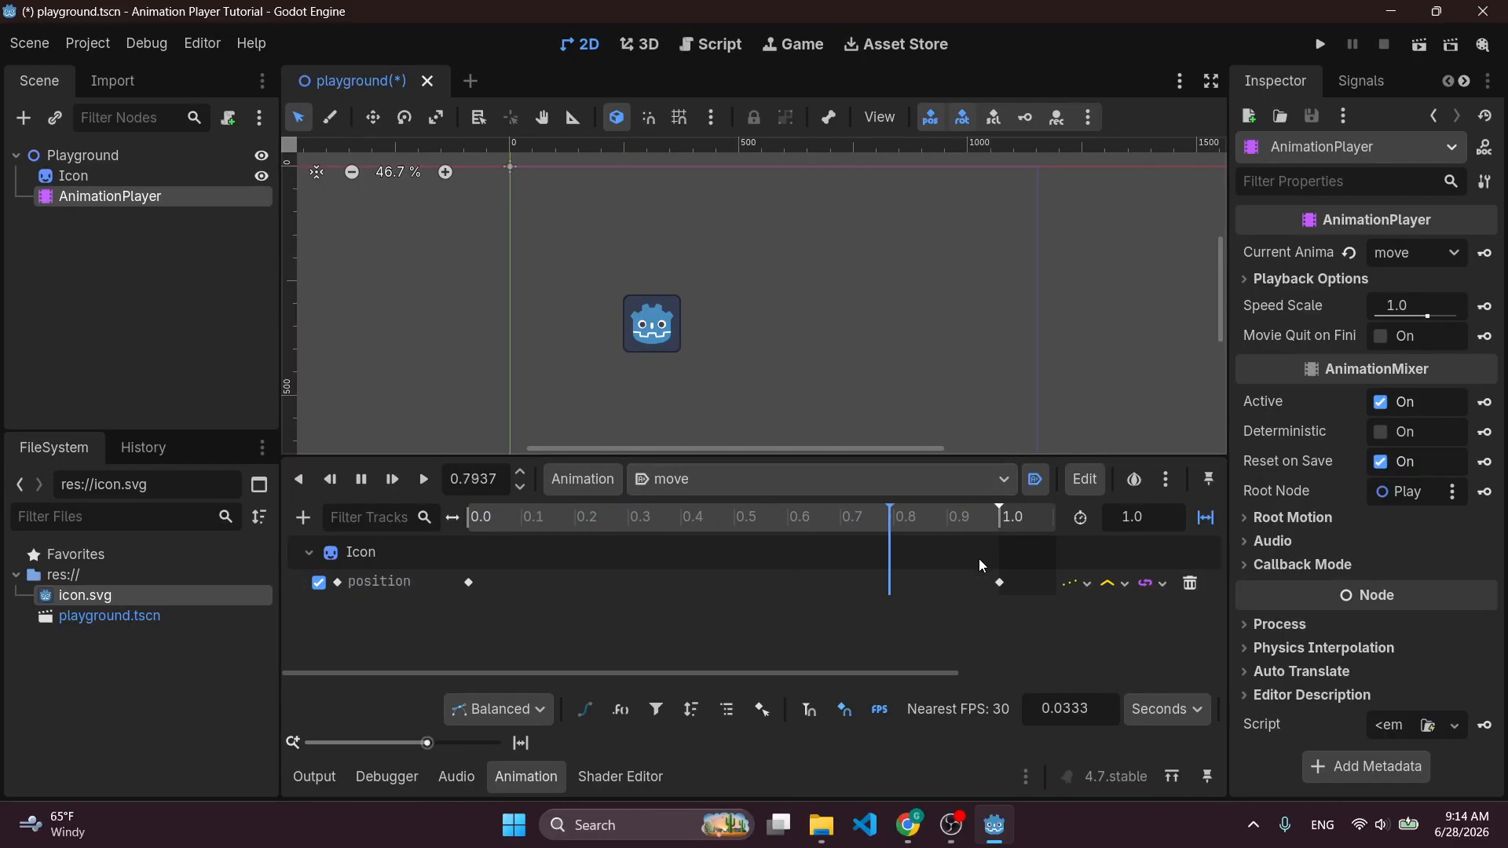
left_click(1087, 585)
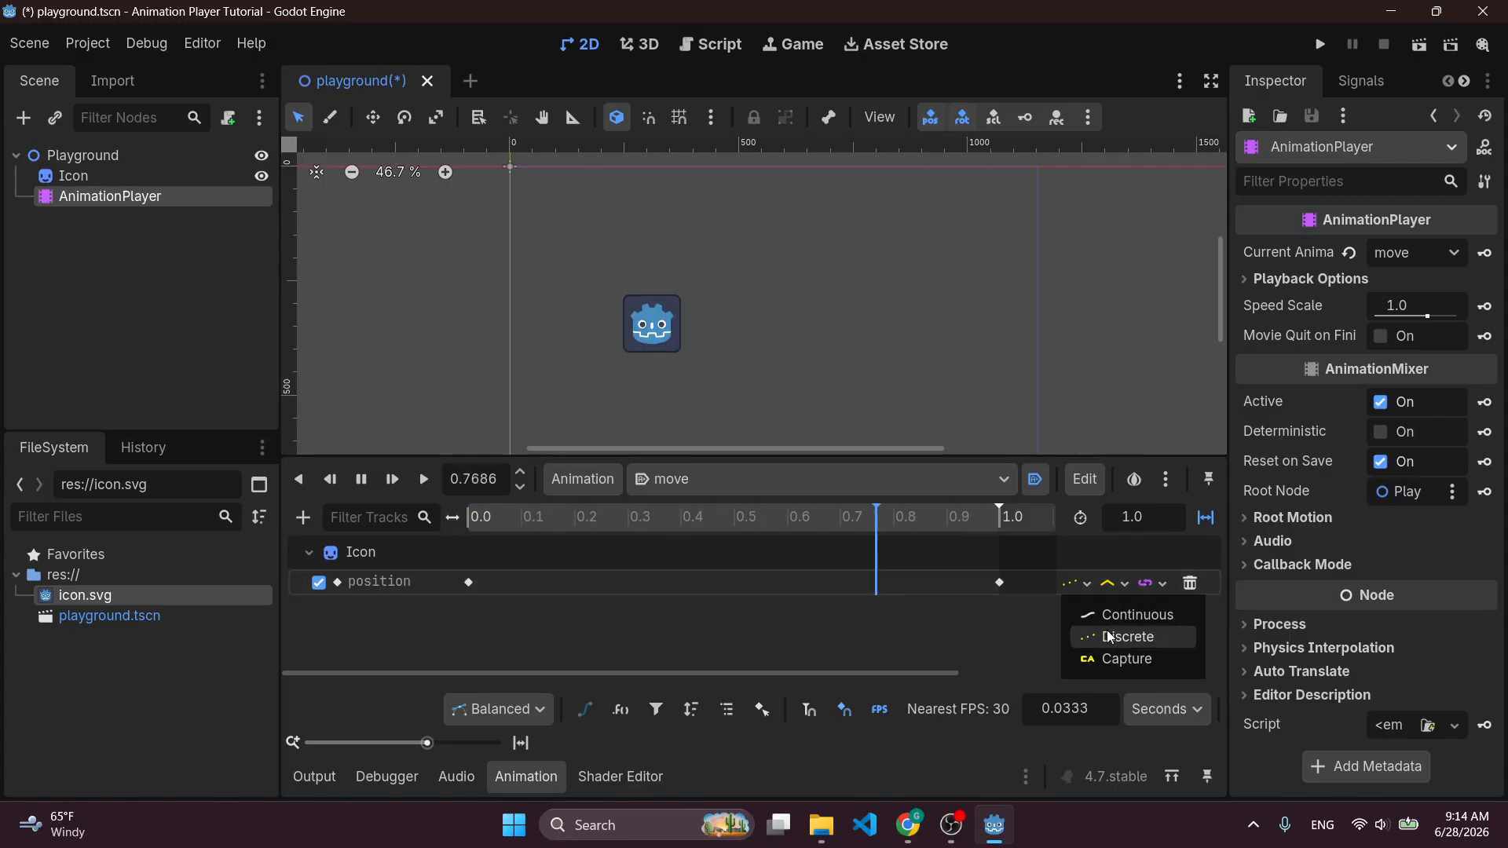
left_click(1120, 660)
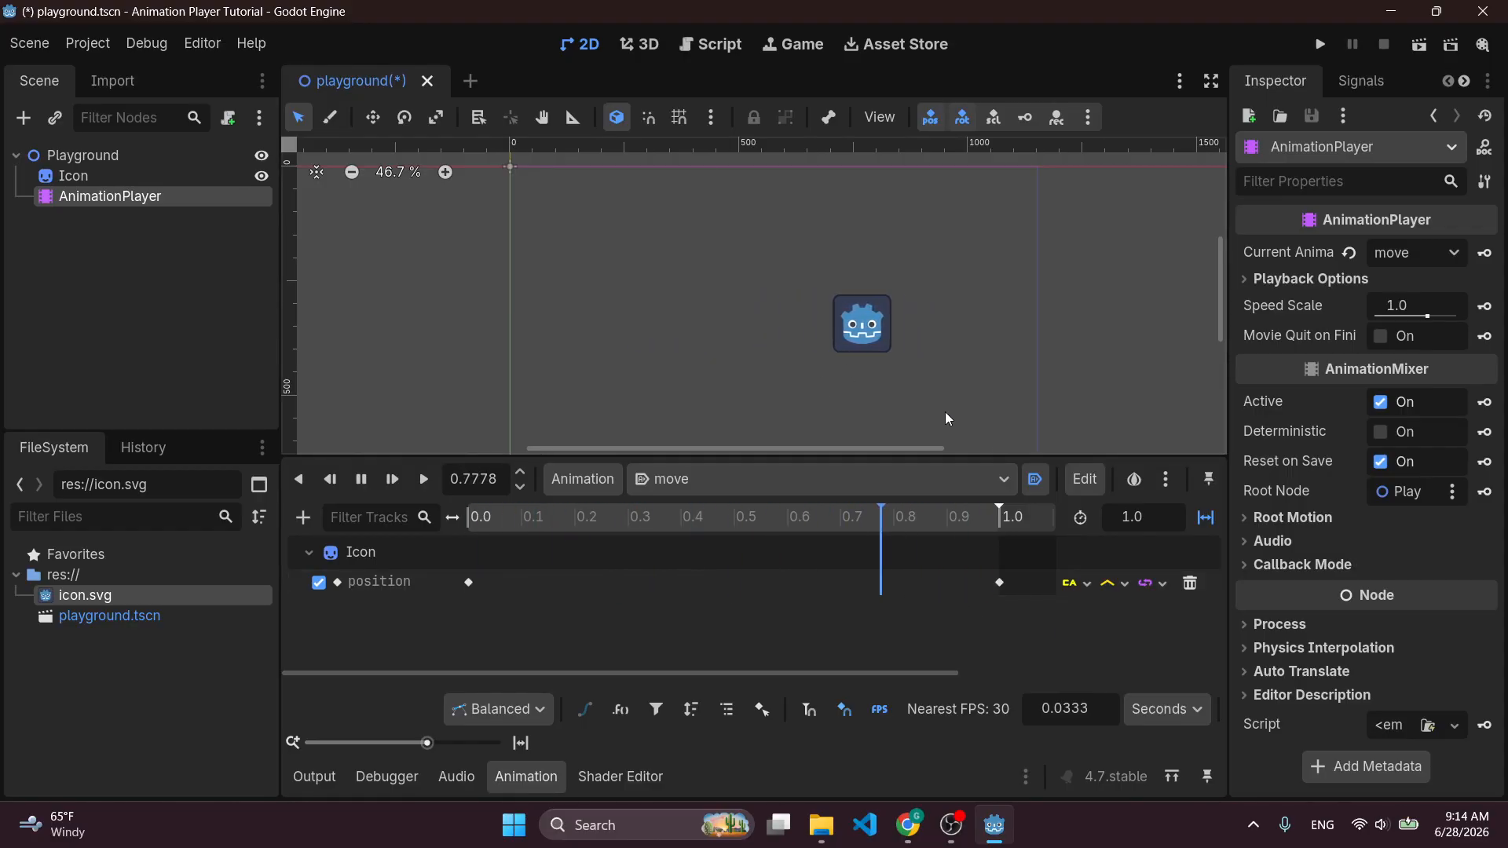
left_click(1086, 586)
left_click(1095, 614)
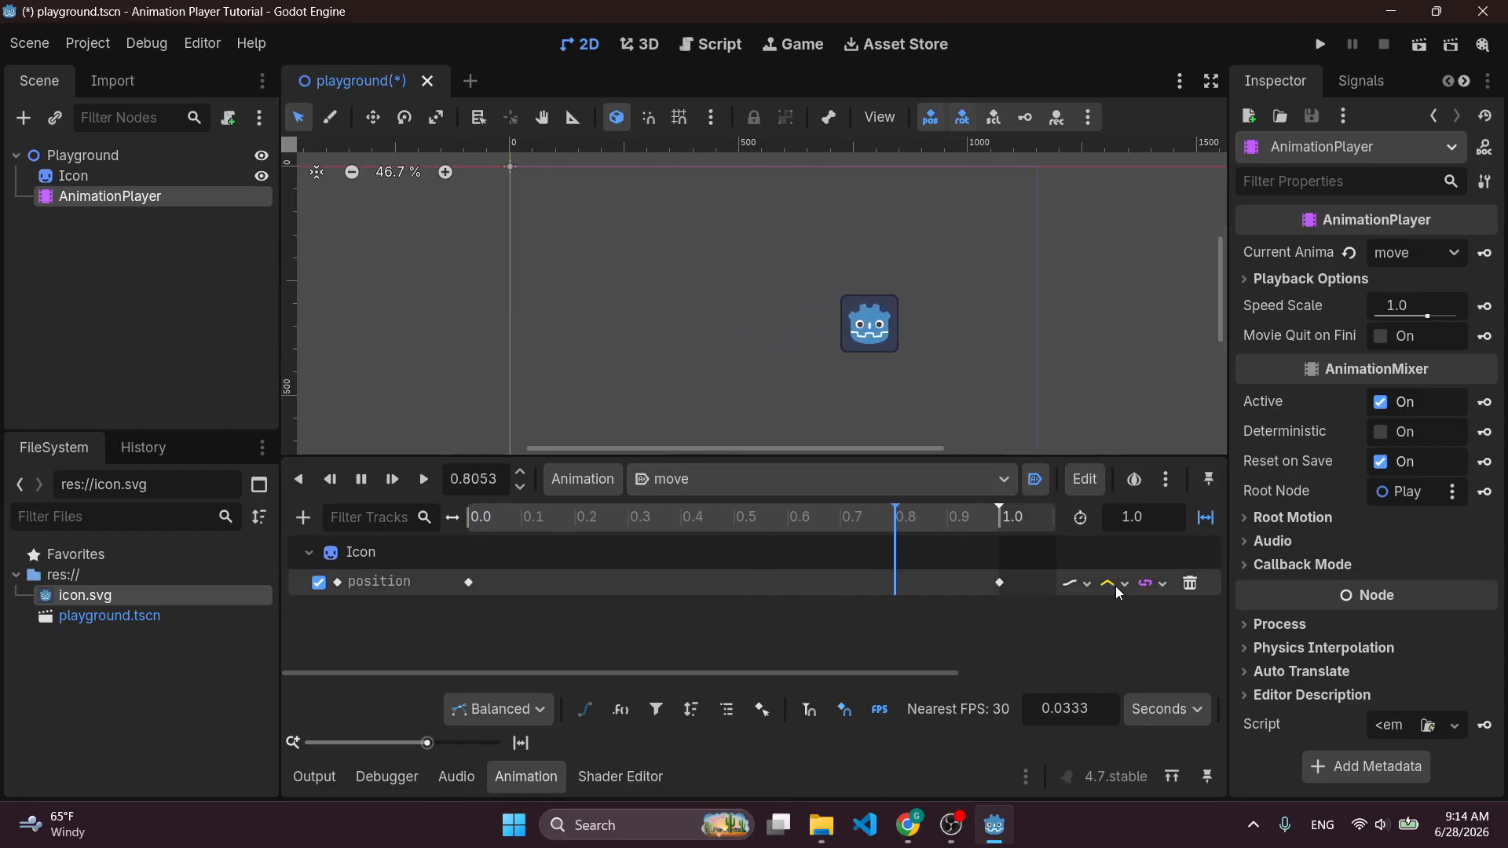
Apply Linear interpolation to the position track, and change the interpolation to Nearest.
left_click(1118, 584)
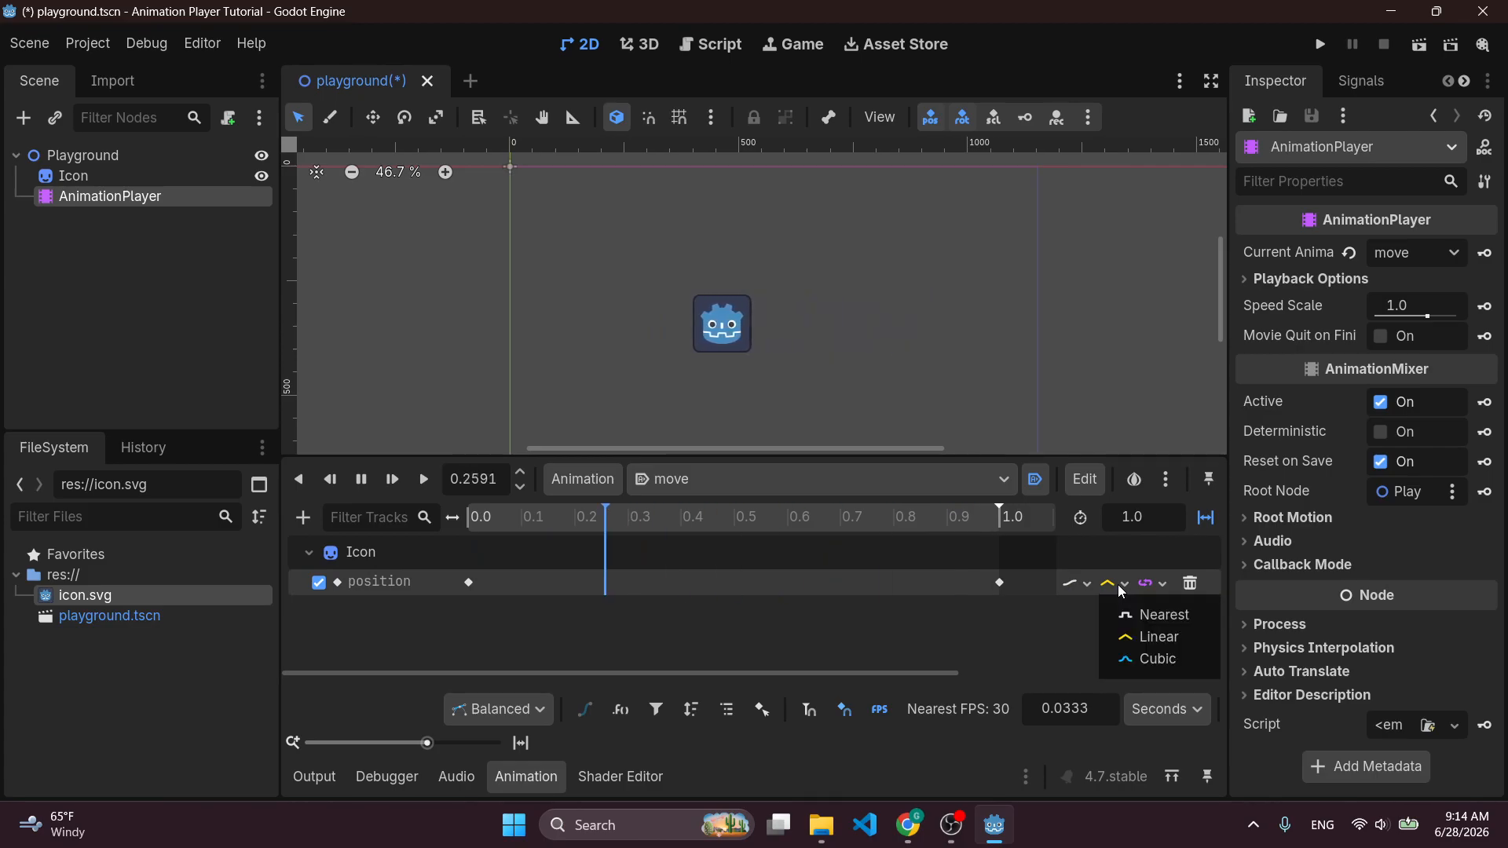
left_click(1163, 638)
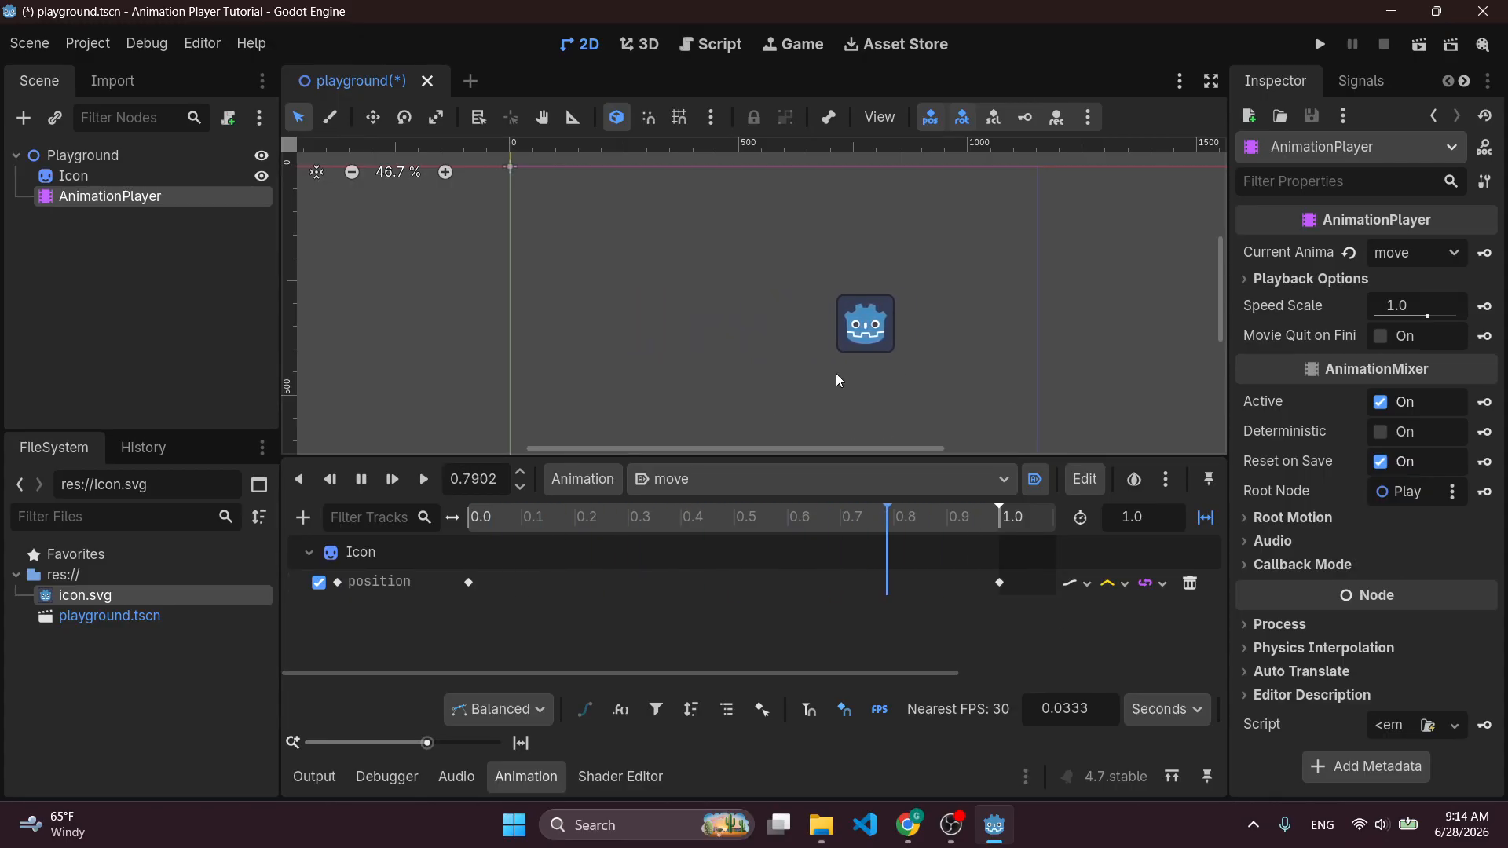
left_click(1115, 583)
left_click(1146, 619)
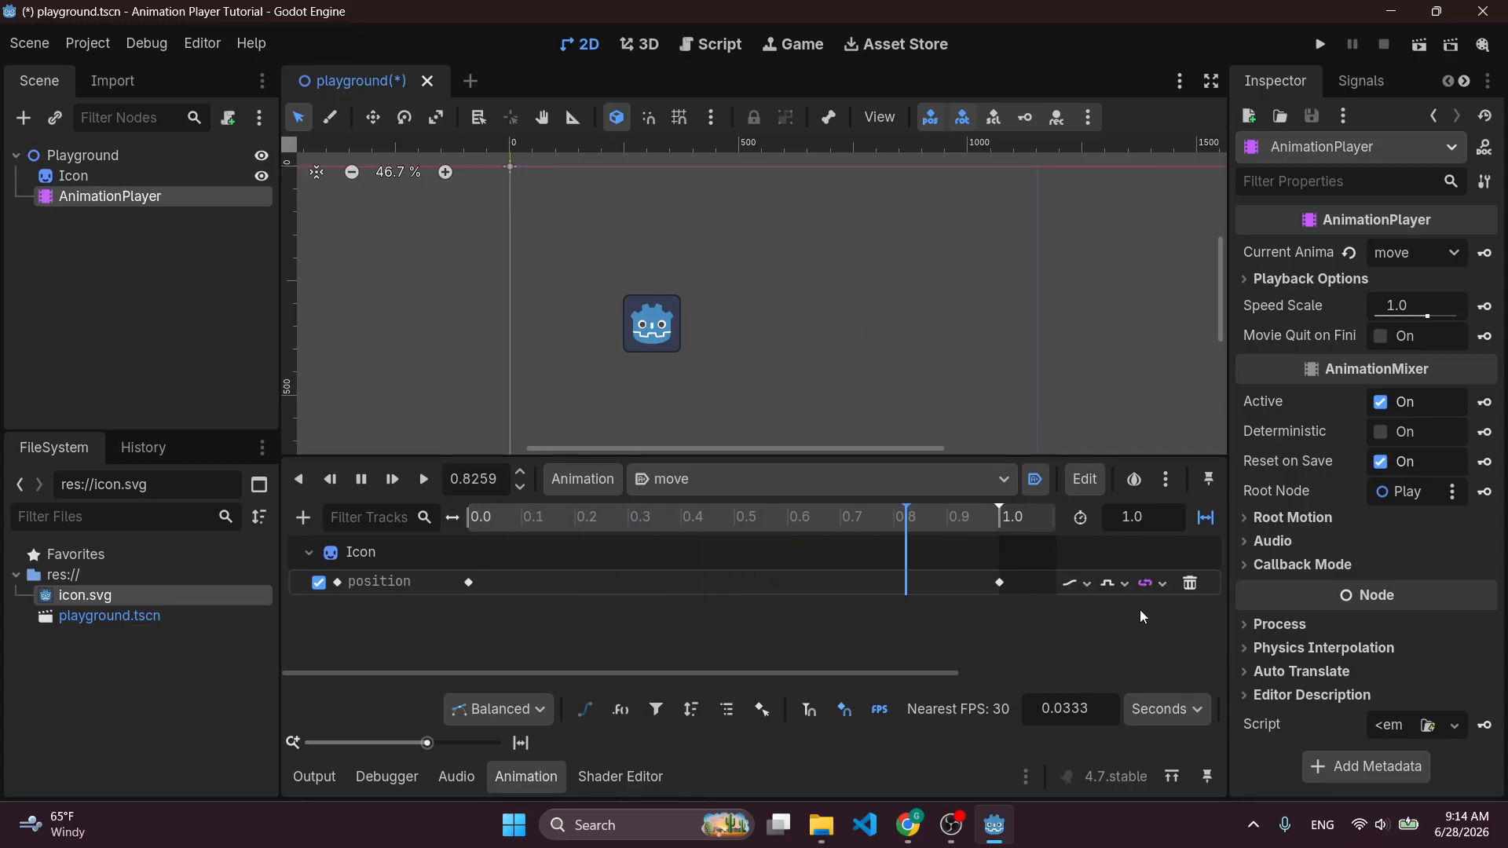
Set the position track's interpolation to Cubic, and run the project to preview it, closing the game window after the preview.
left_click(1115, 582)
left_click(1124, 664)
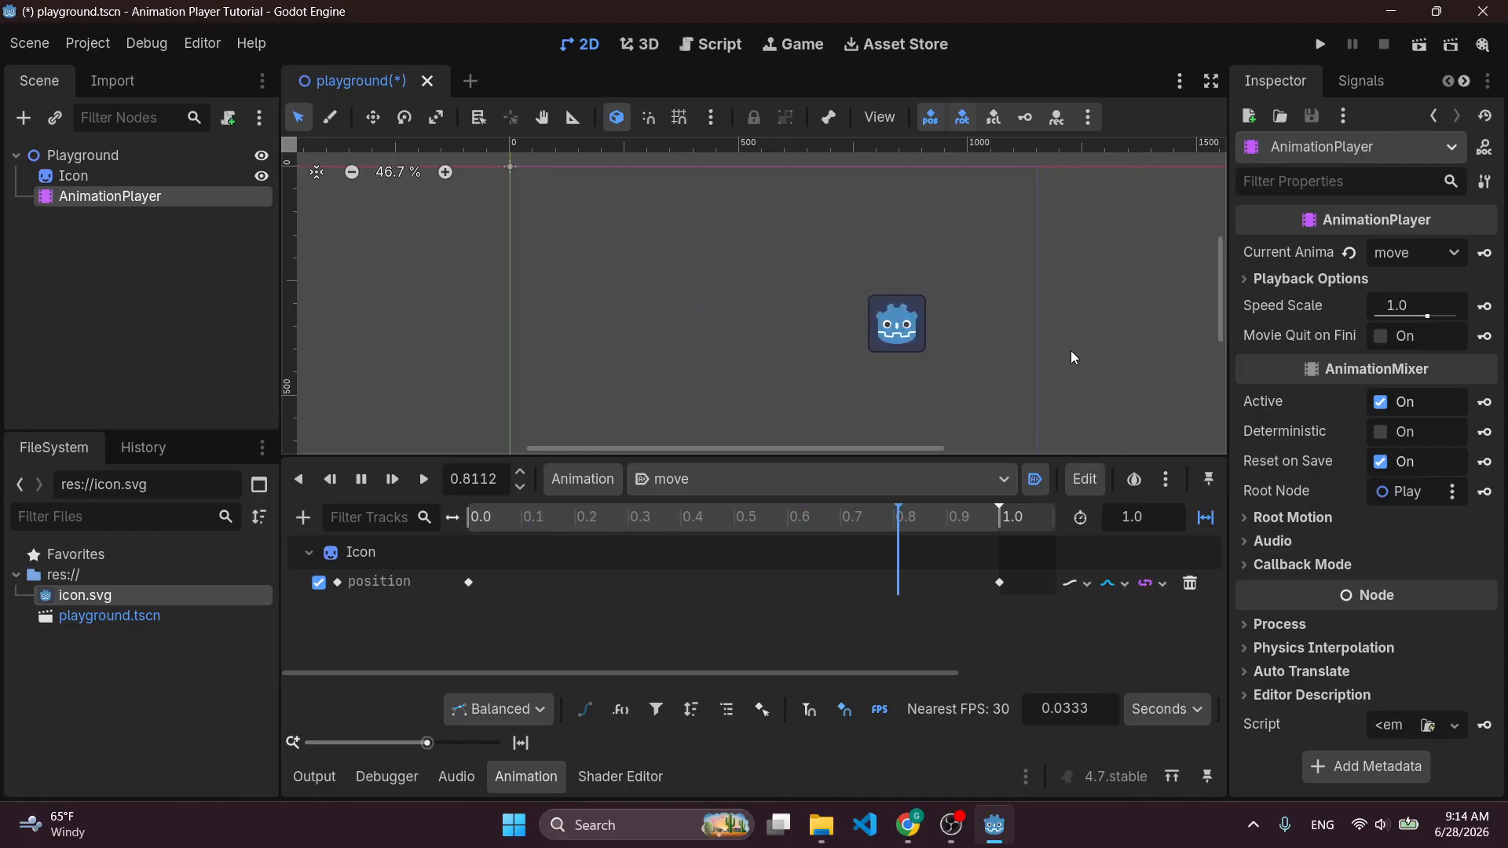
left_click(1320, 44)
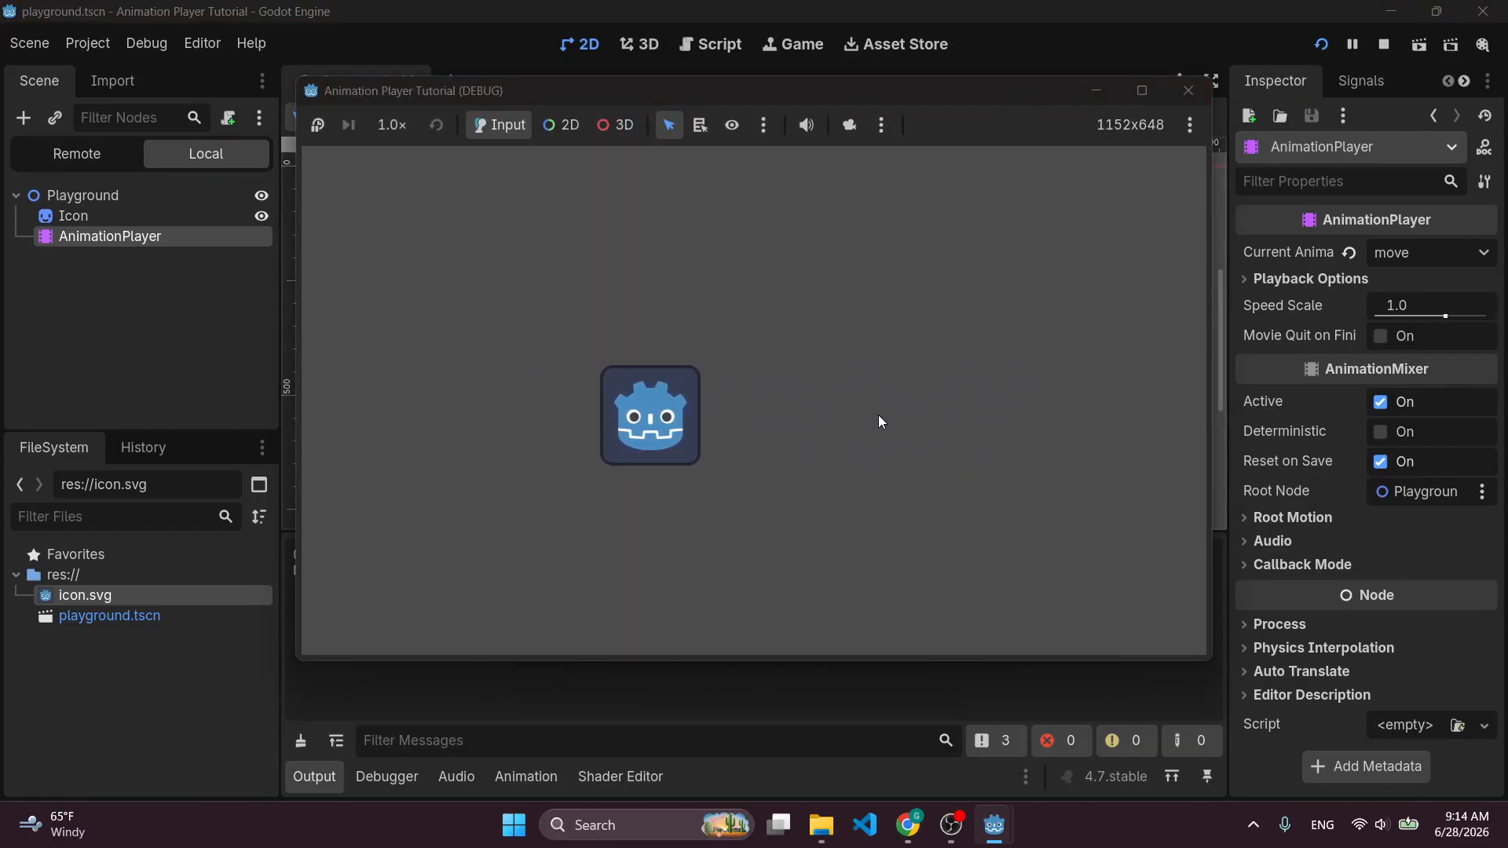
left_click(1186, 92)
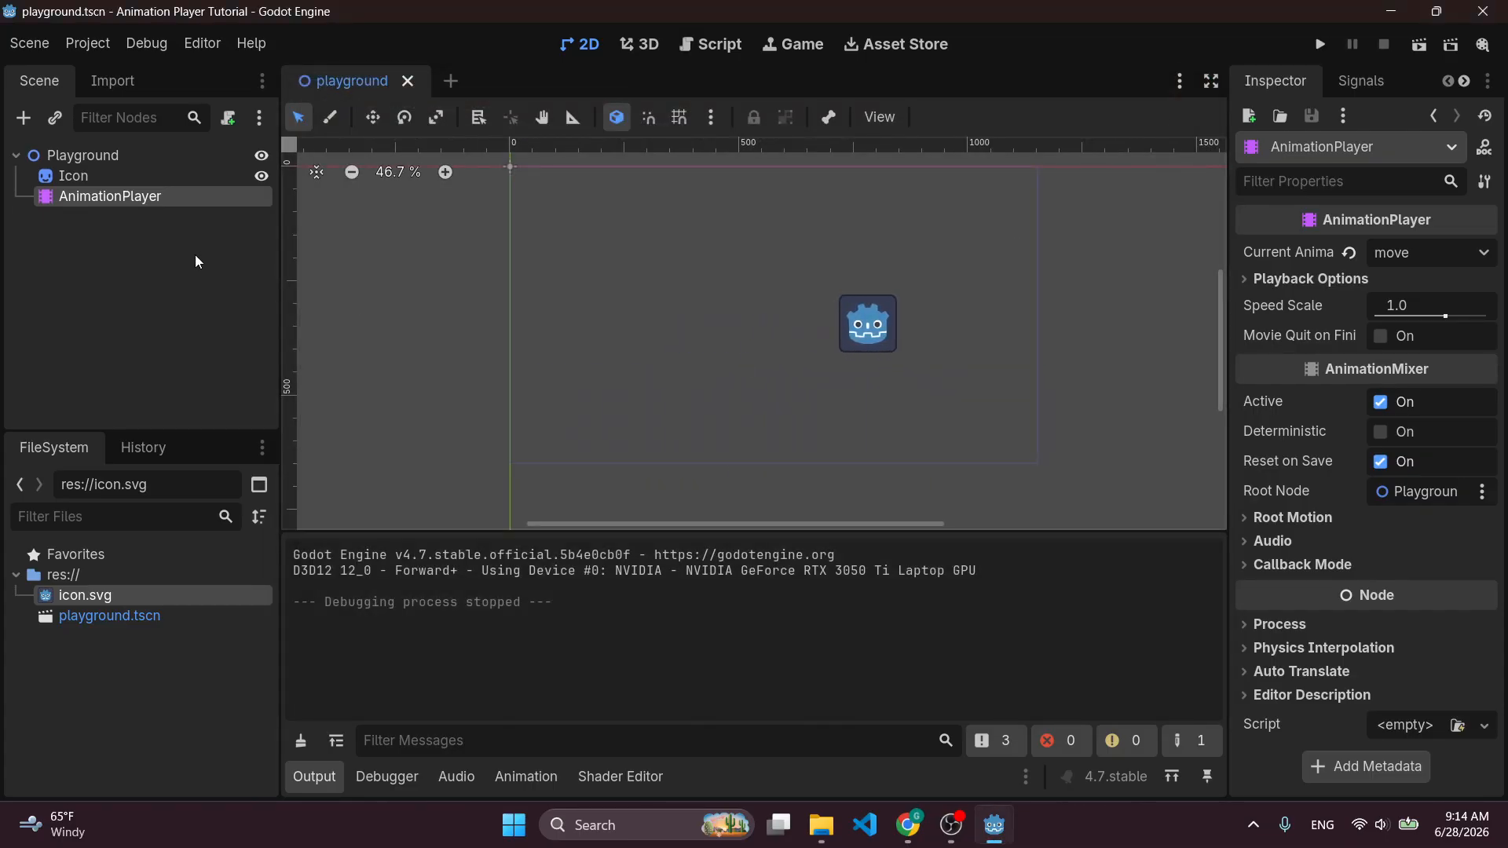
Rewind the move animation to 0.0 s and create a scale track for the Icon with a first key and a RESET track.
left_click(137, 180)
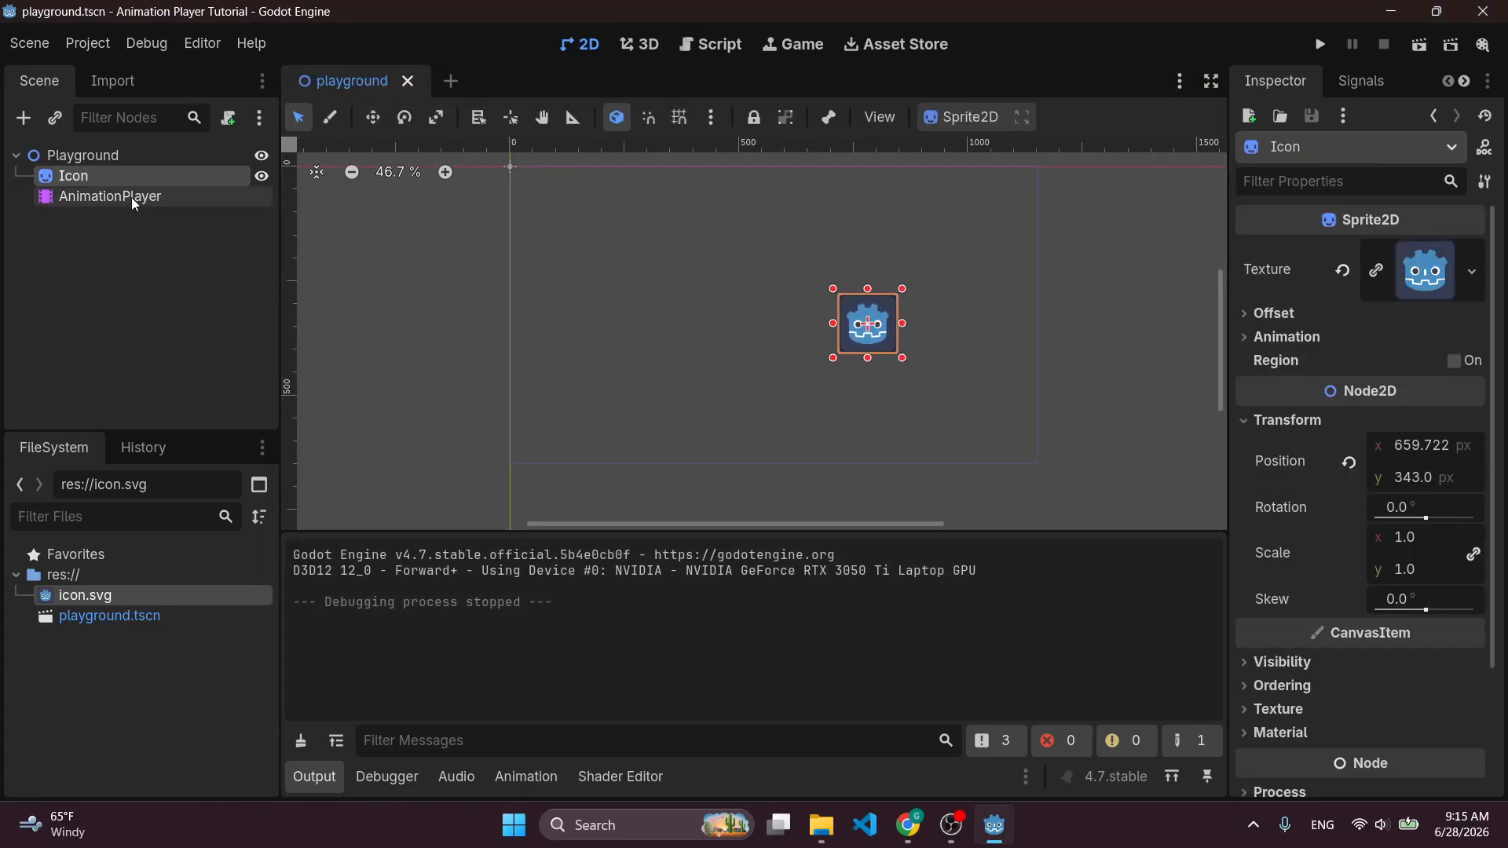
left_click(130, 197)
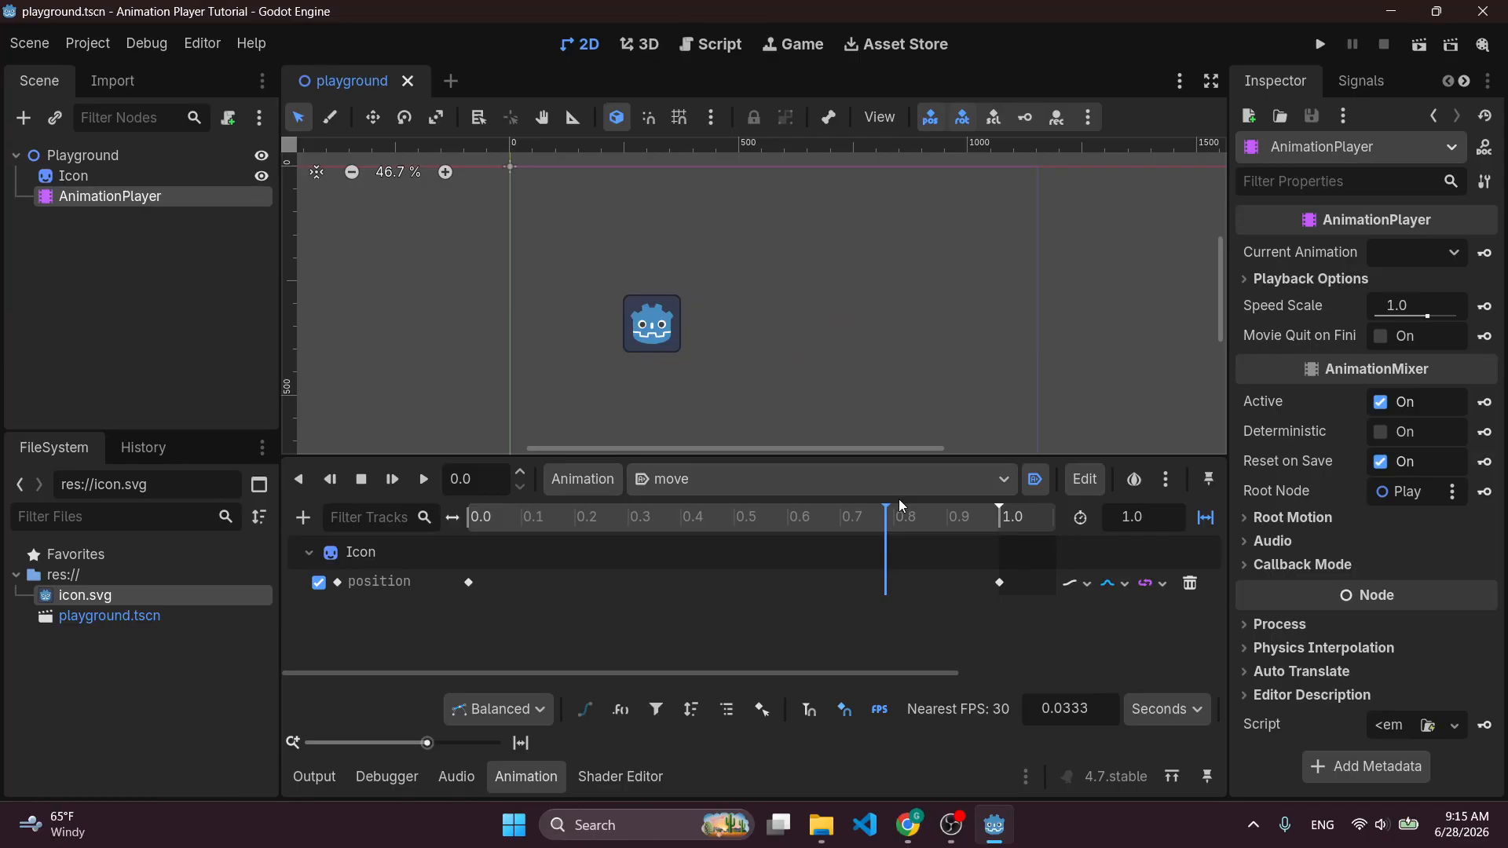
left_click_drag(909, 520, 481, 516)
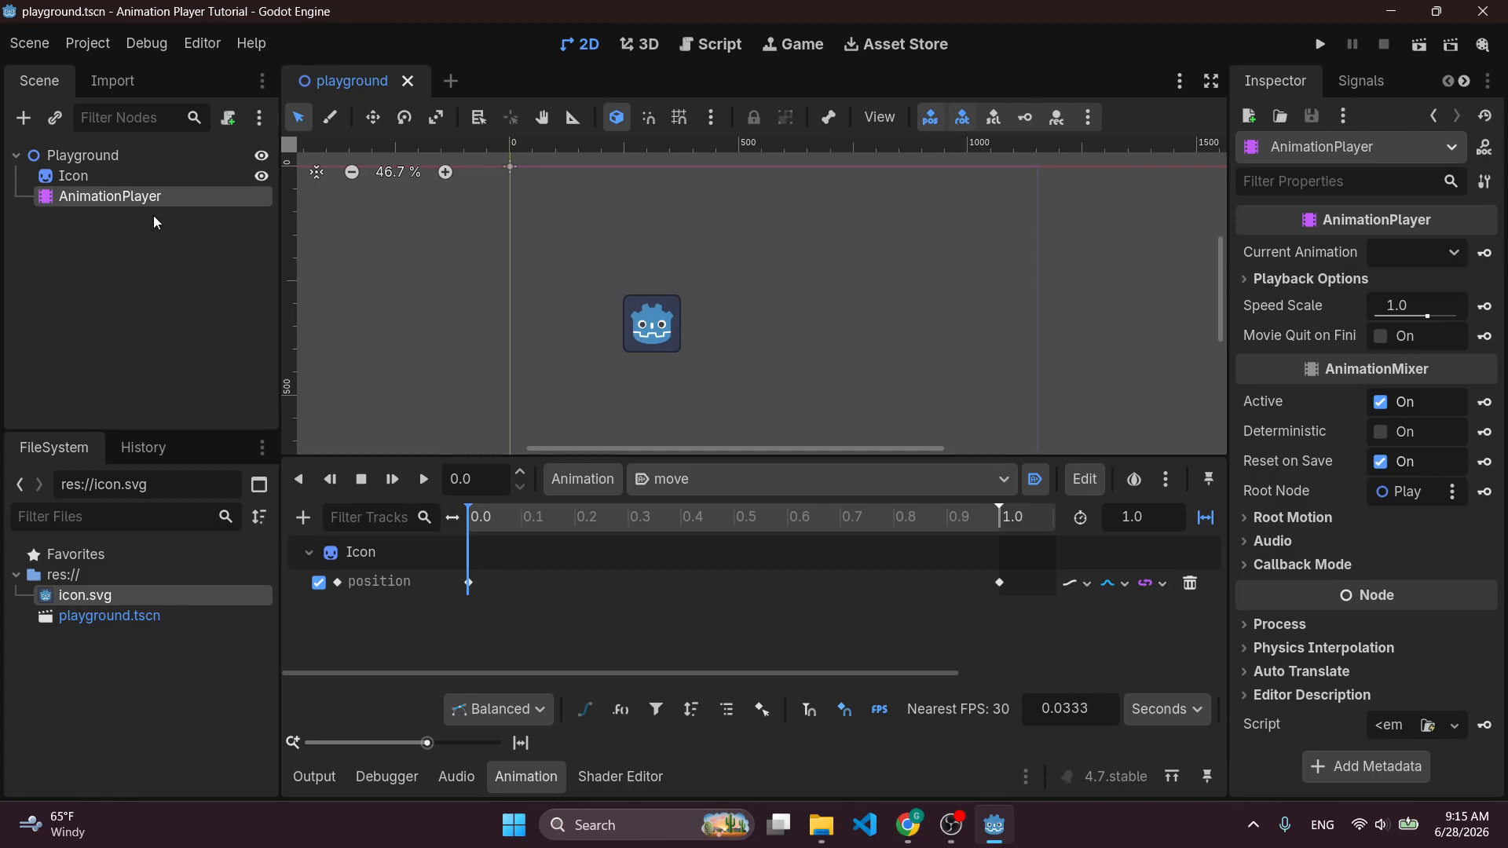
left_click(167, 174)
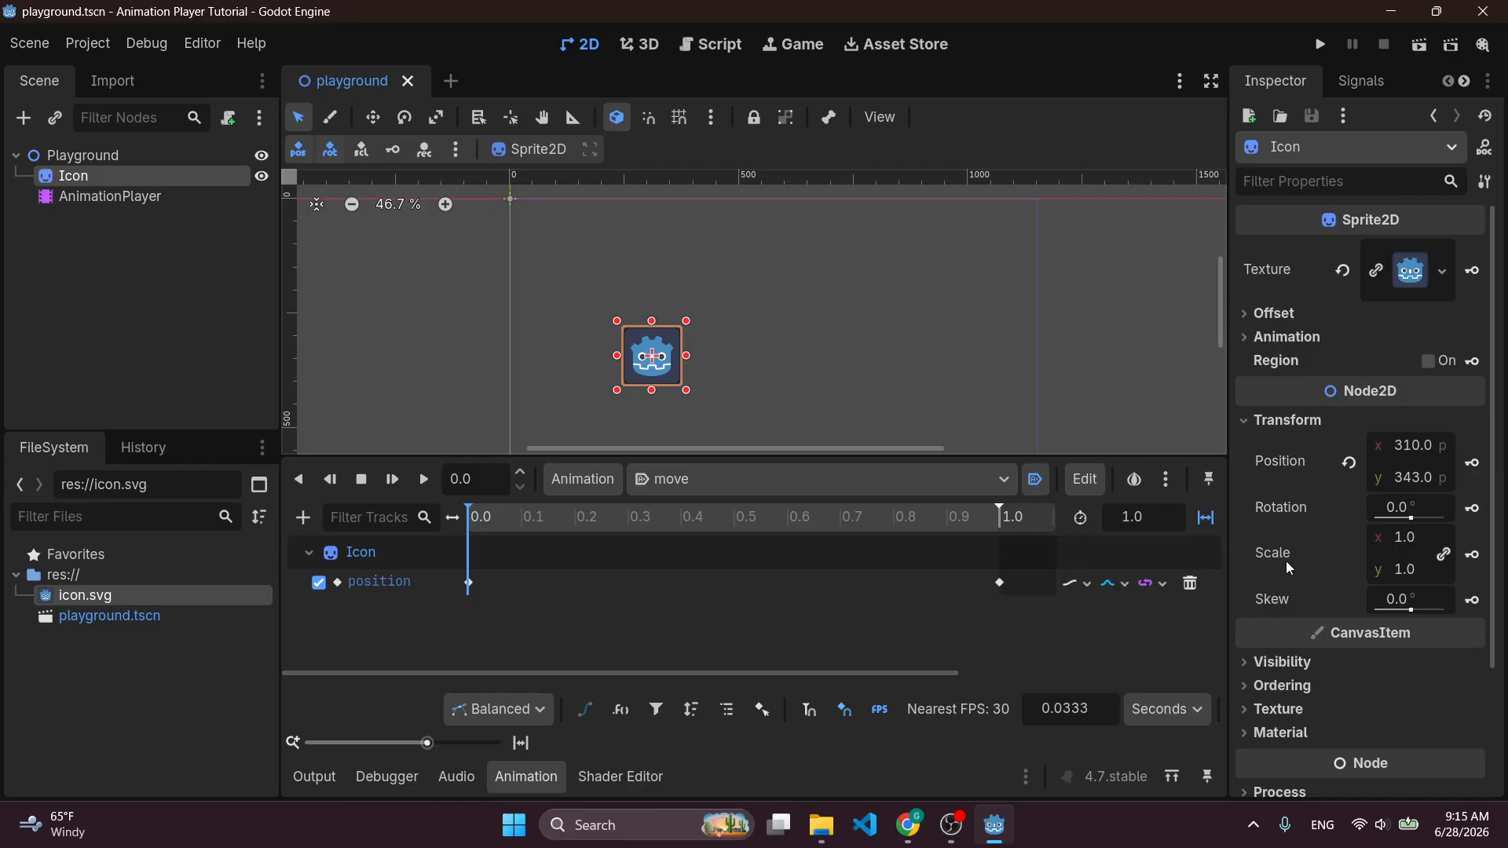
left_click(1475, 555)
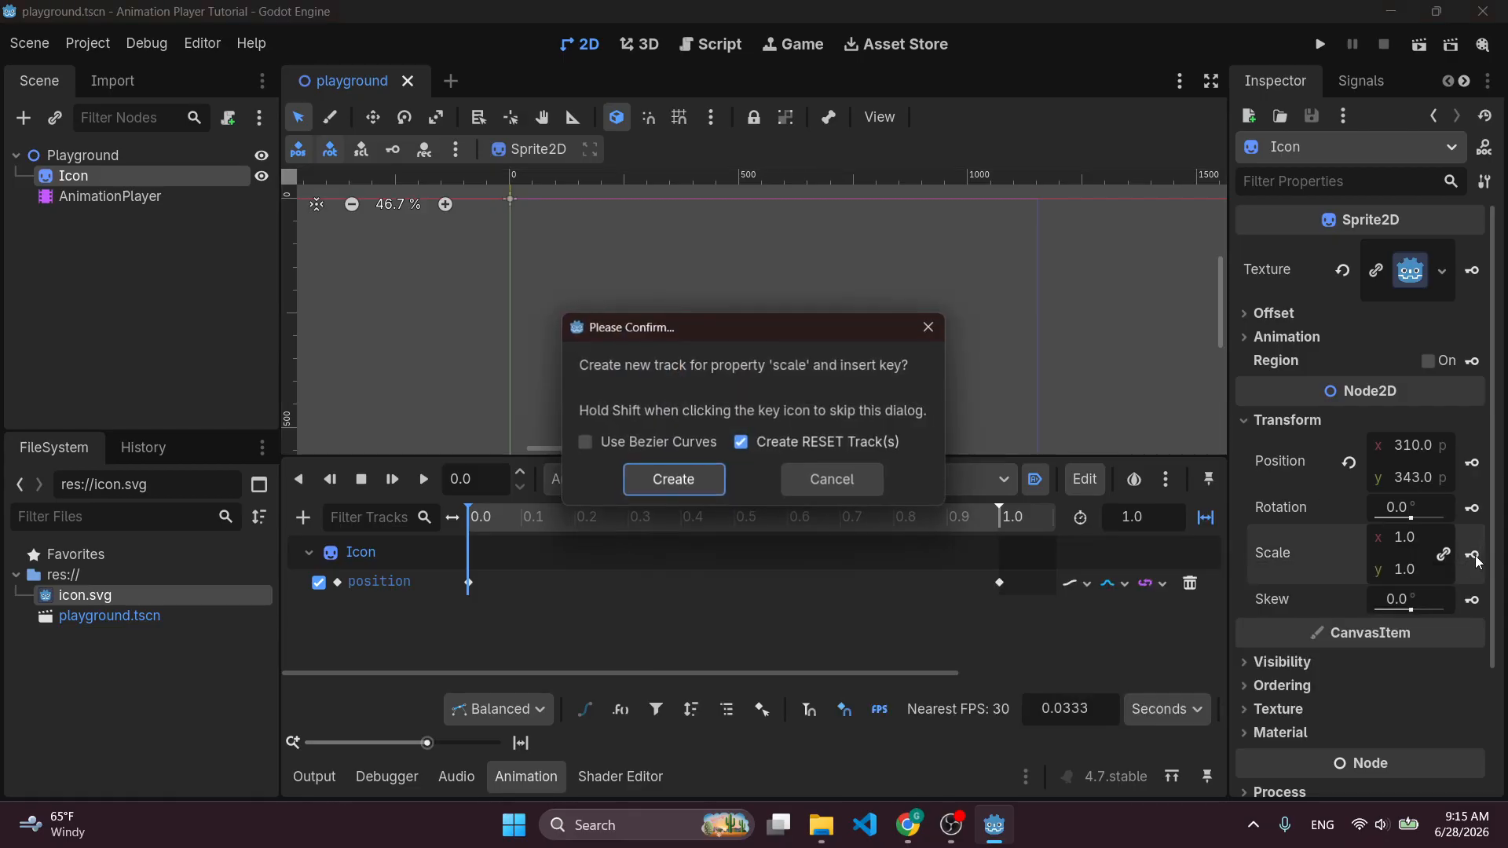
left_click(674, 485)
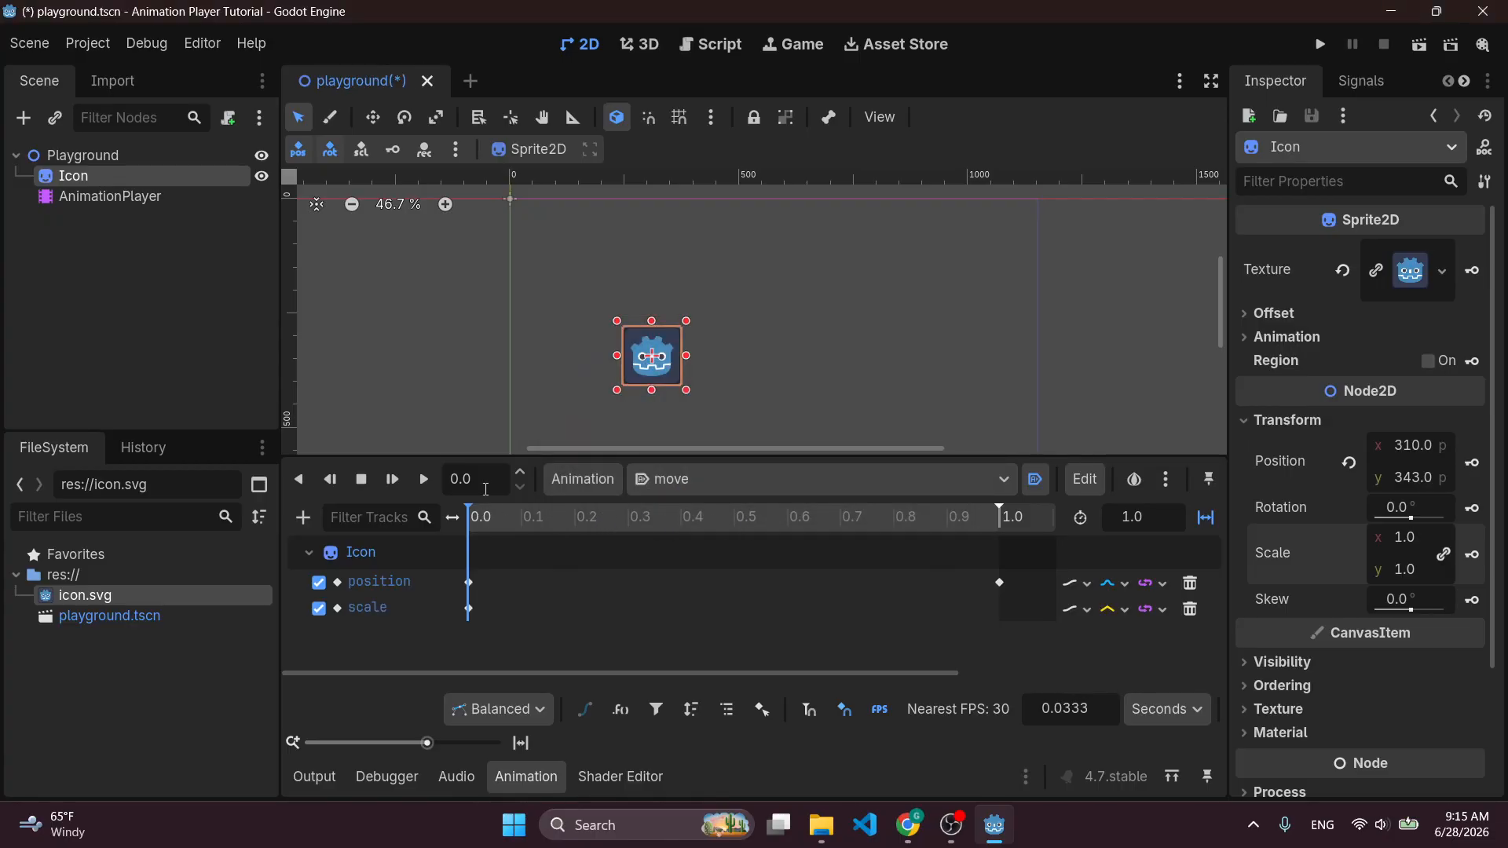
Set the Icon's scale to 0.5 at 0.5 s in the move animation and insert a scale key there.
key("BackSpace")
key("Return")
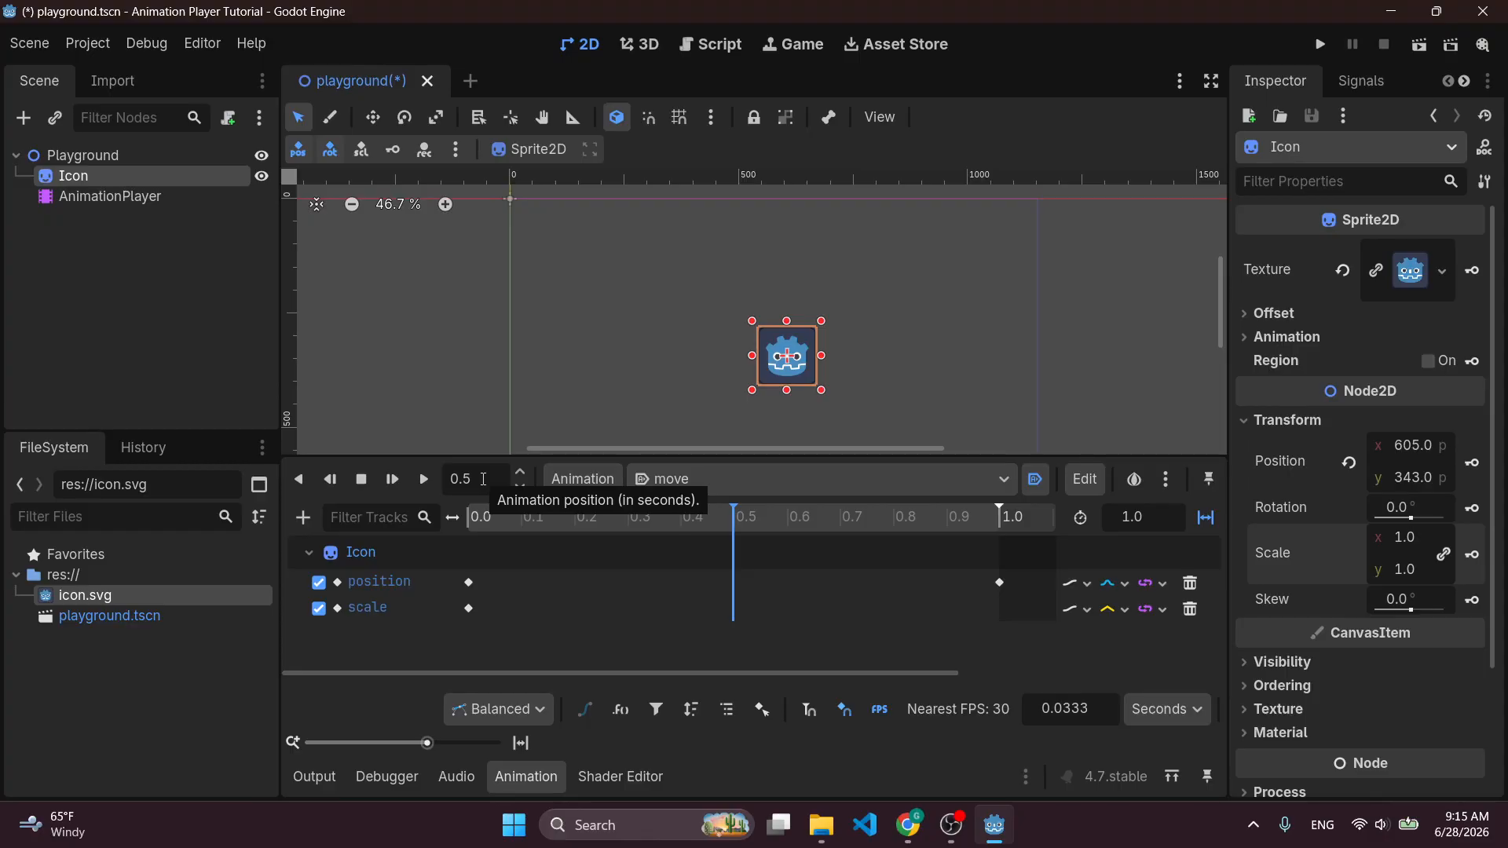
left_click(1404, 539)
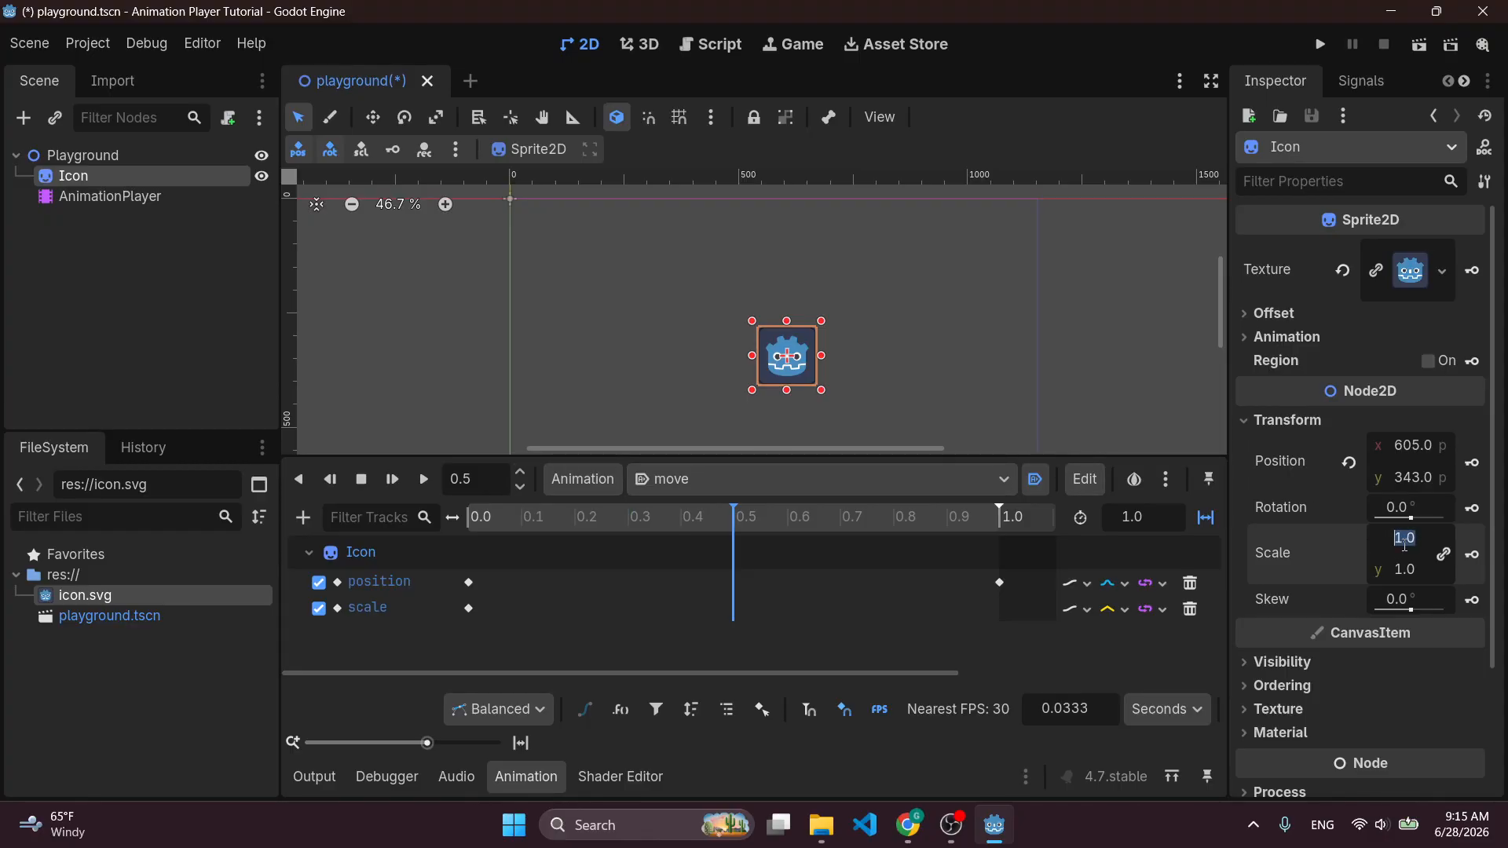
type("0.5")
key("Return")
left_click(1473, 554)
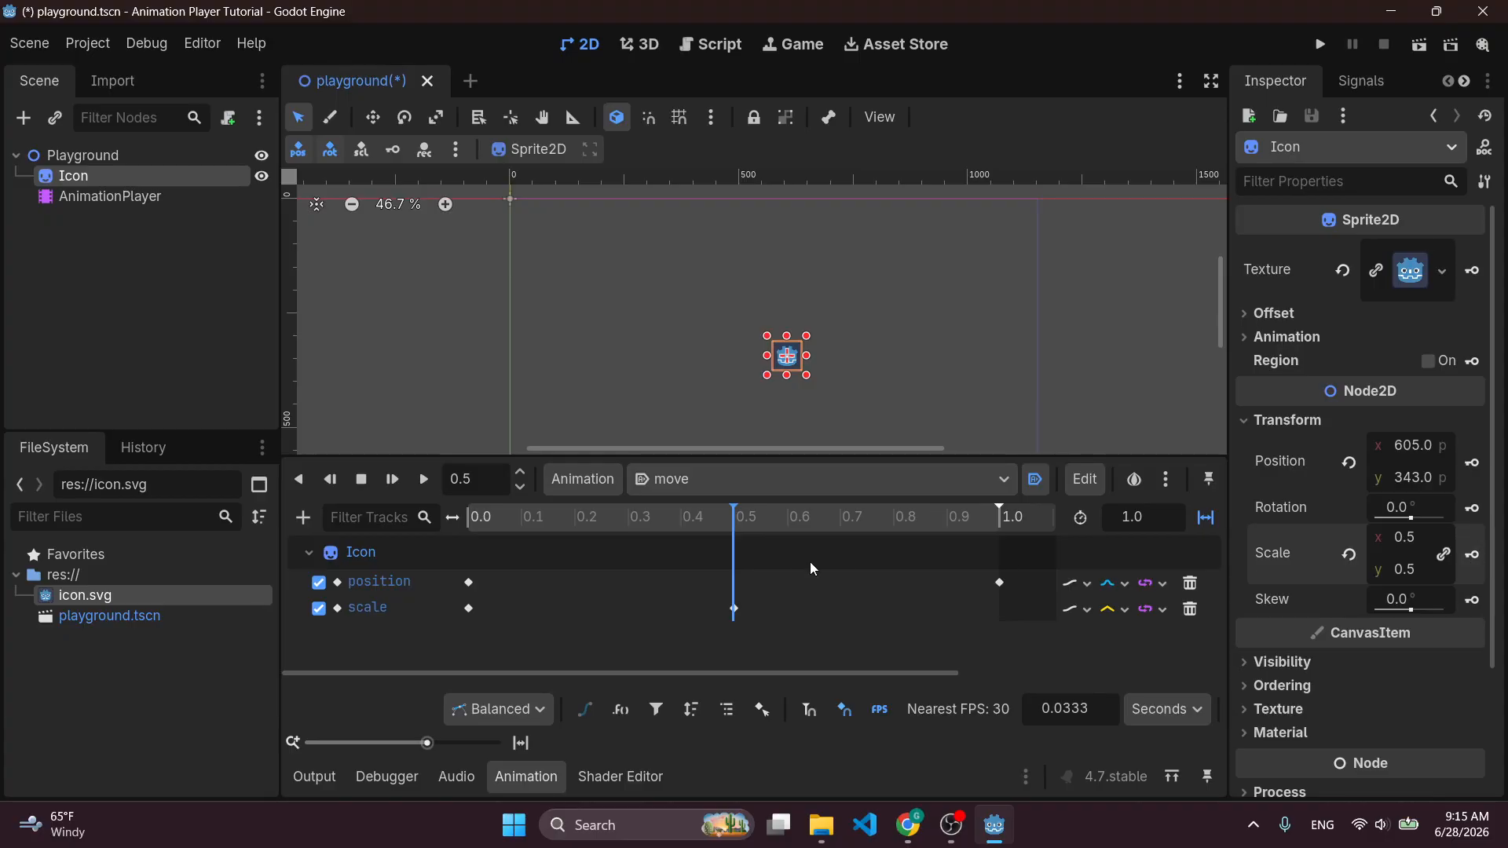
Reset the Icon's scale to 1.0 at 1.0 s, insert a scale key there, and play the animation.
left_click_drag(798, 517, 999, 517)
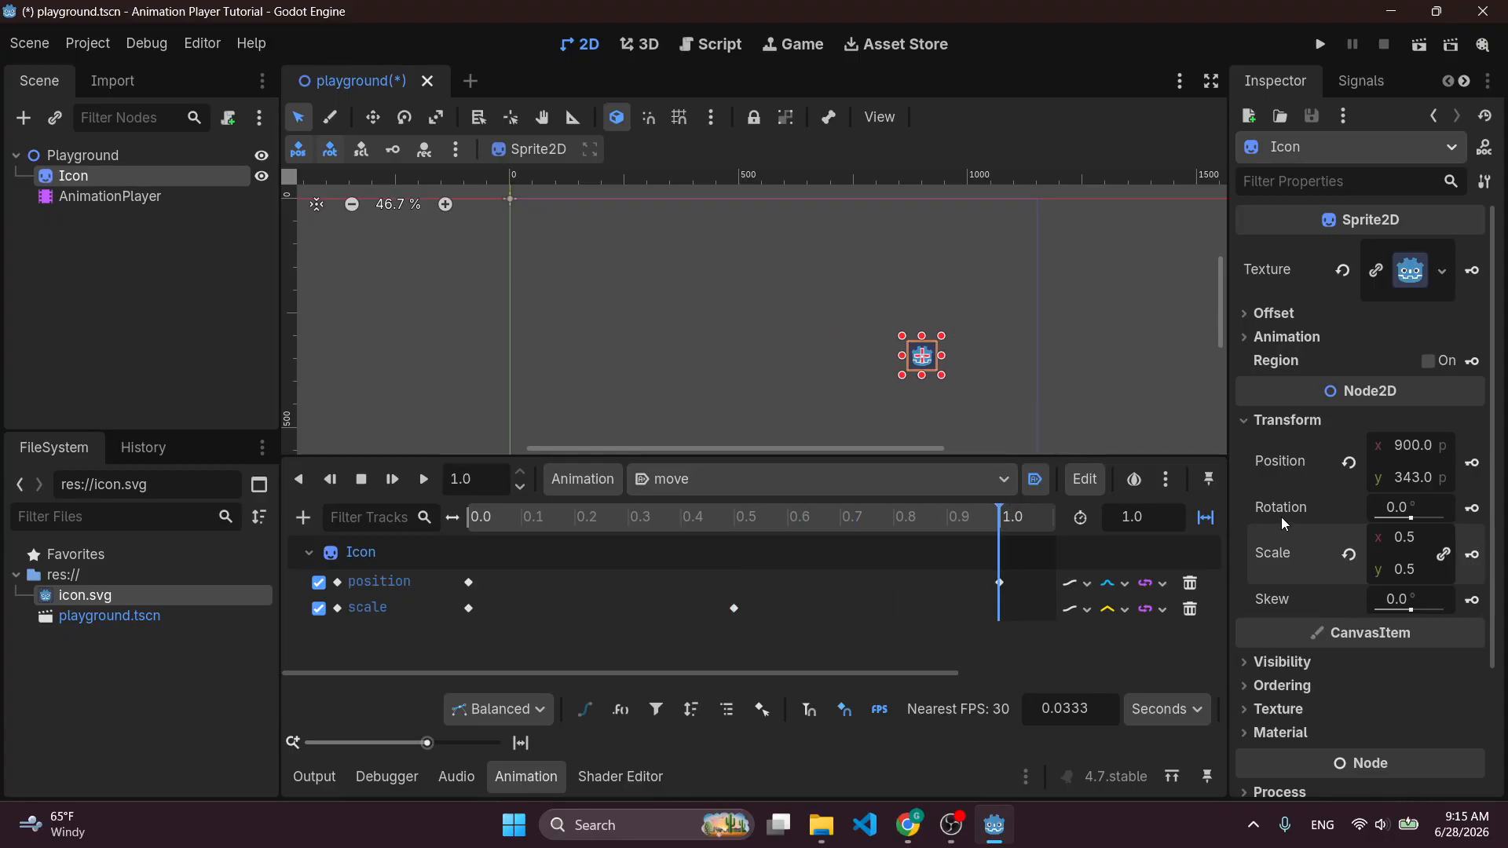
left_click(1349, 554)
left_click(1470, 555)
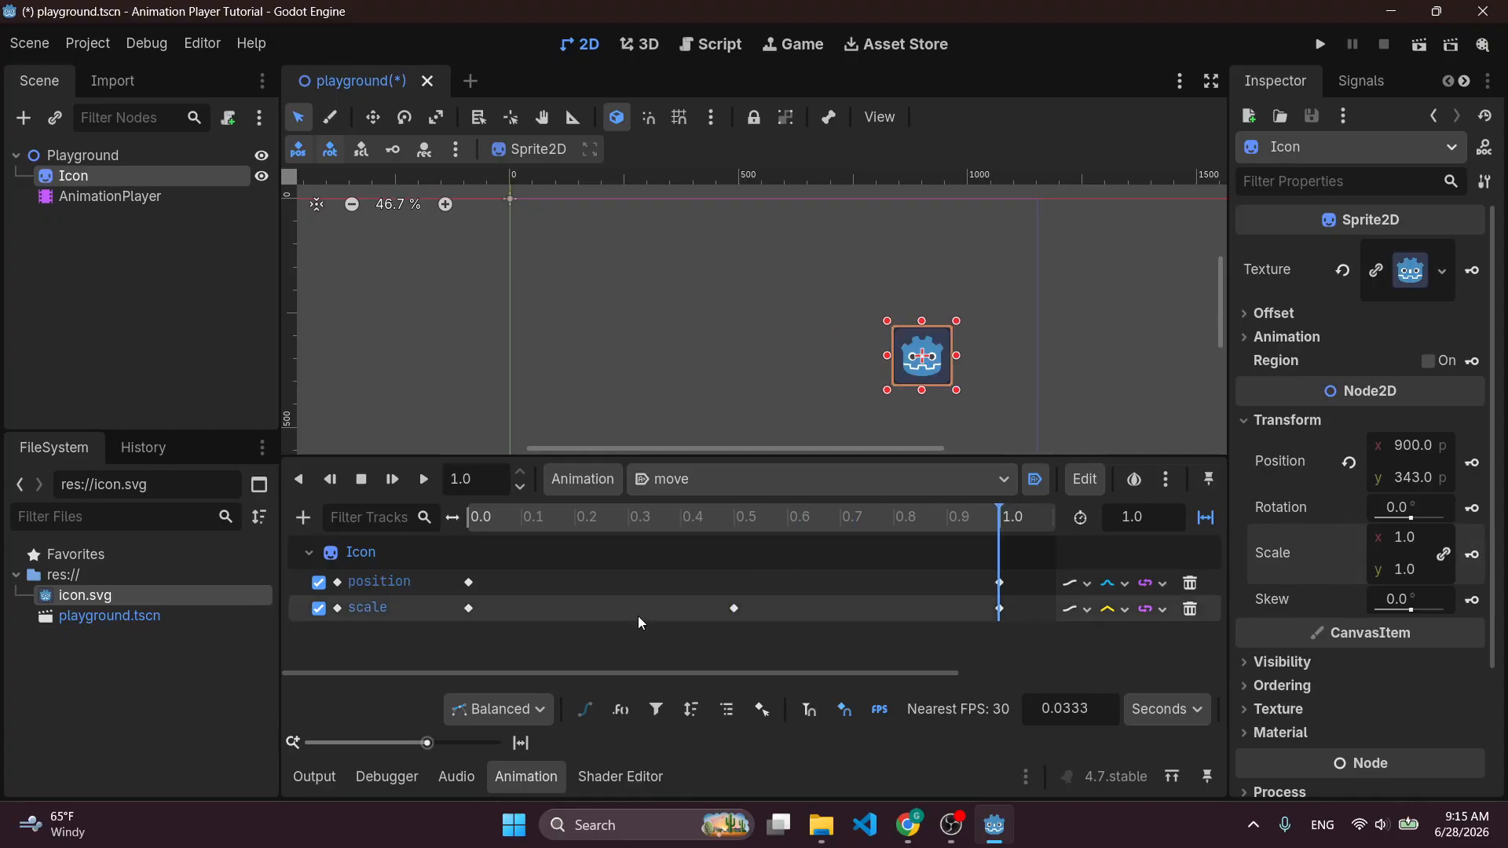
left_click(423, 477)
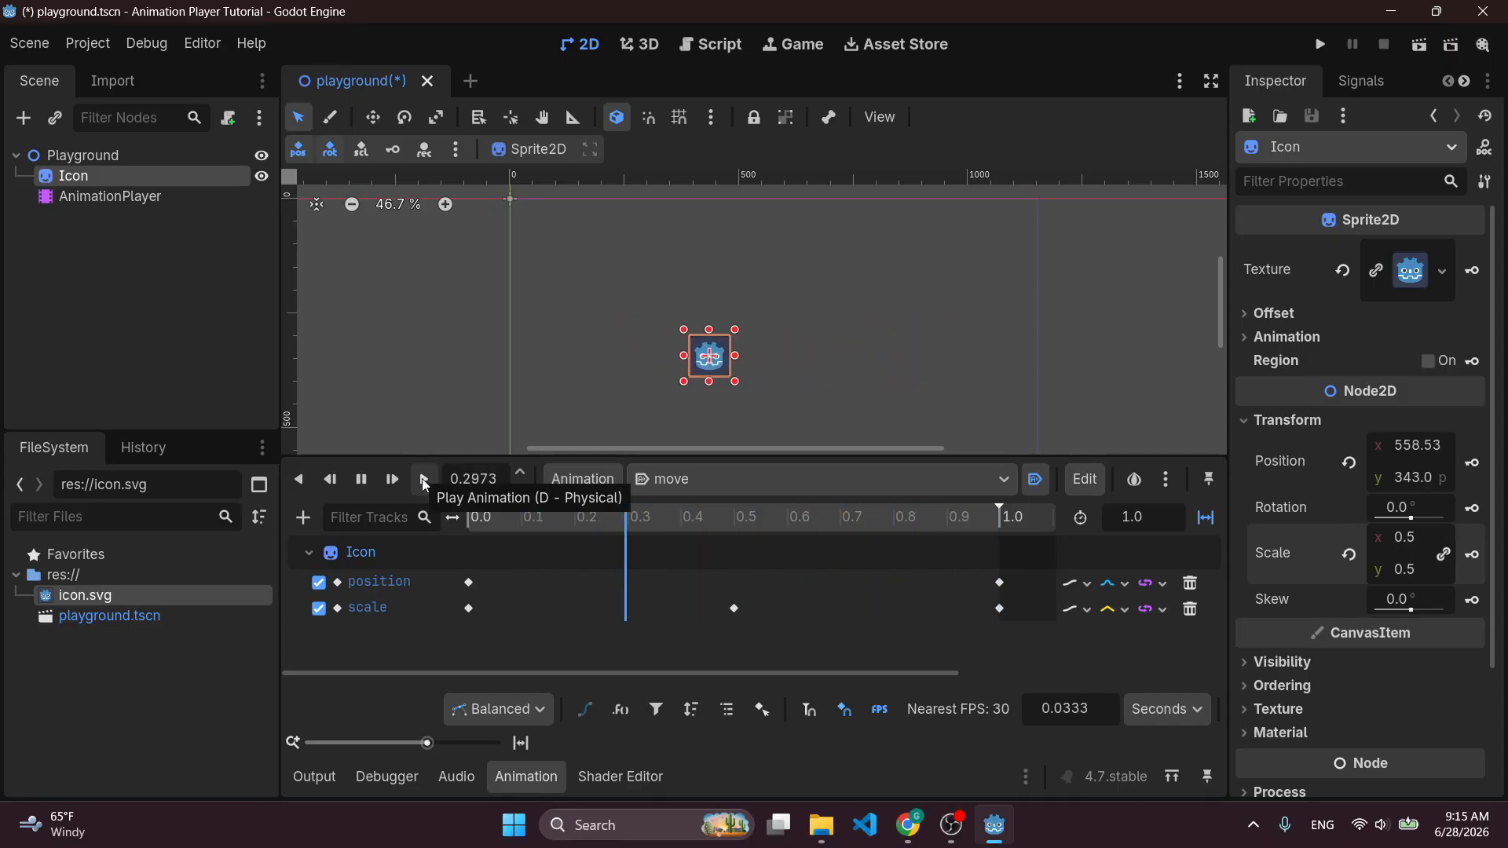
Stop playback, return to 0.0 s and create a rotation track for the Icon with a first key and a RESET track.
left_click(368, 483)
left_click_drag(478, 521, 442, 521)
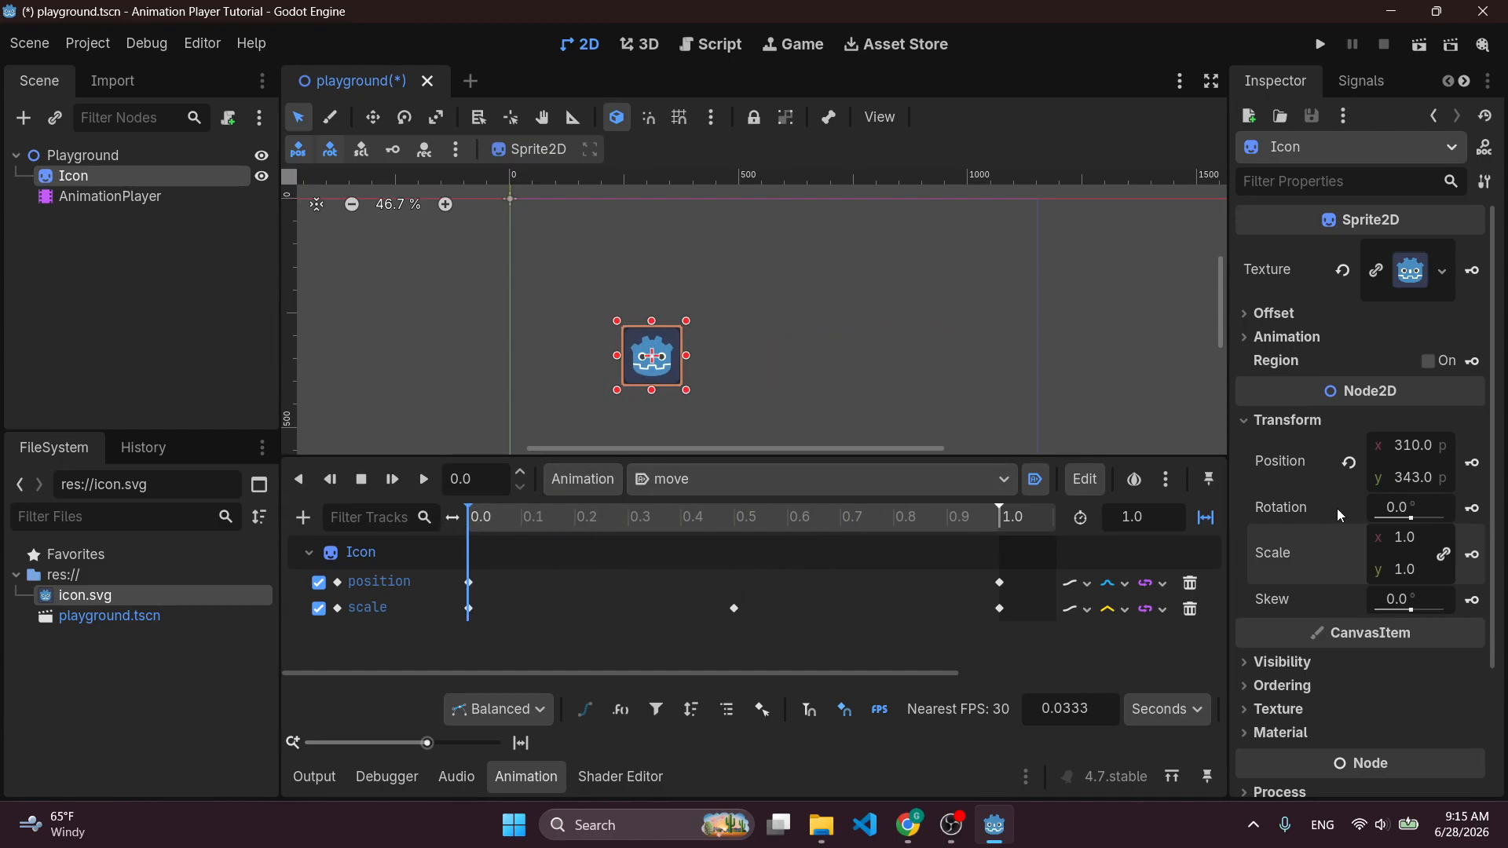
left_click(1474, 511)
left_click(676, 483)
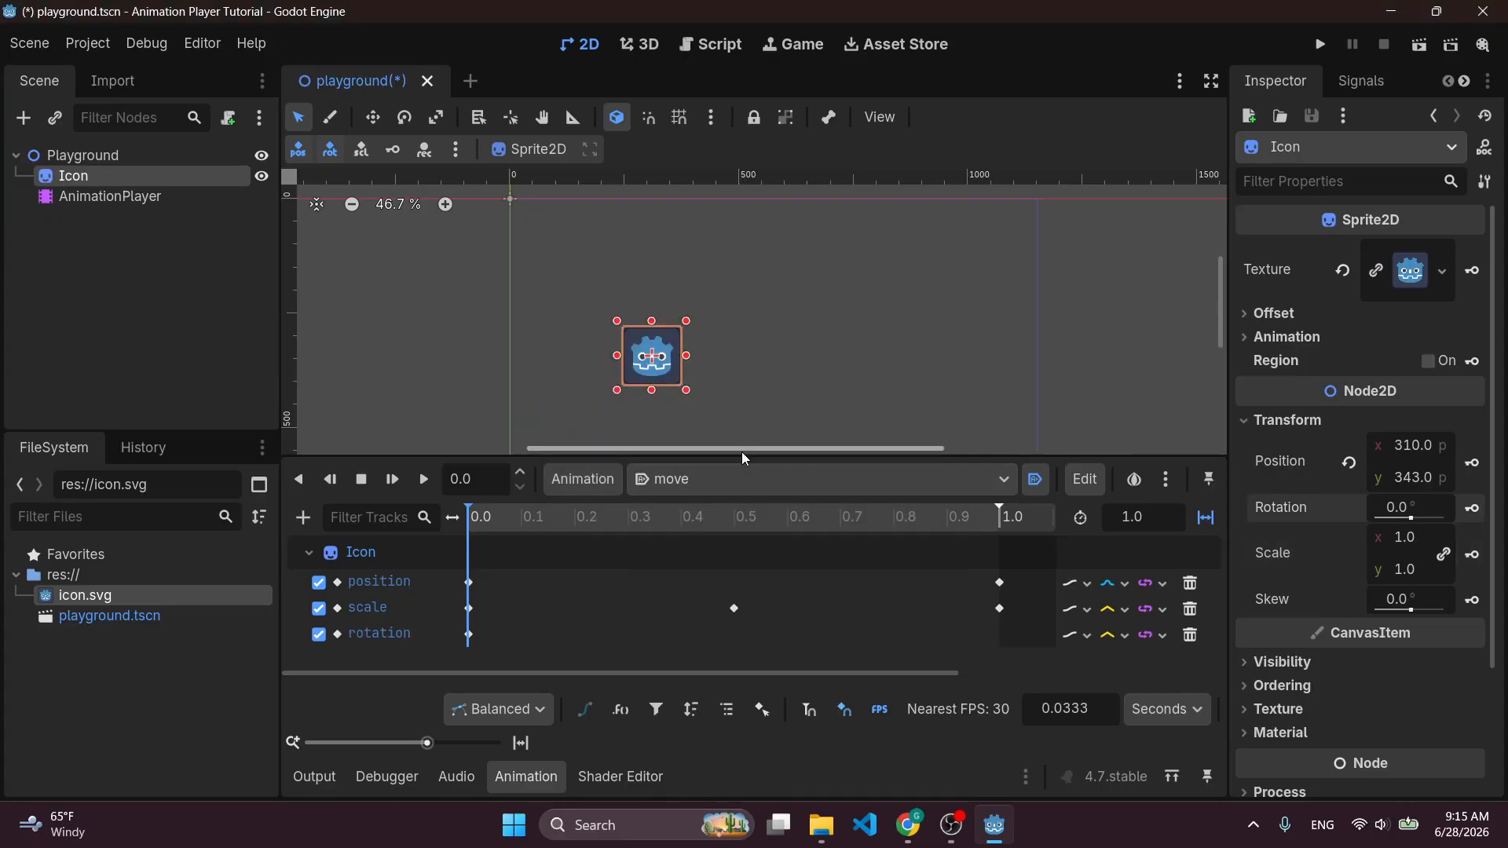
Set the timeline's snap step to 0.1 seconds and enable snapping for the timeline cursor, placing the playhead at 0.5 s.
left_click_drag(742, 457, 739, 433)
mouse_move(732, 505)
left_mouse_down()
mouse_move(686, 497)
mouse_move(723, 498)
left_mouse_up()
left_click_drag(465, 457, 517, 460)
left_click(489, 458)
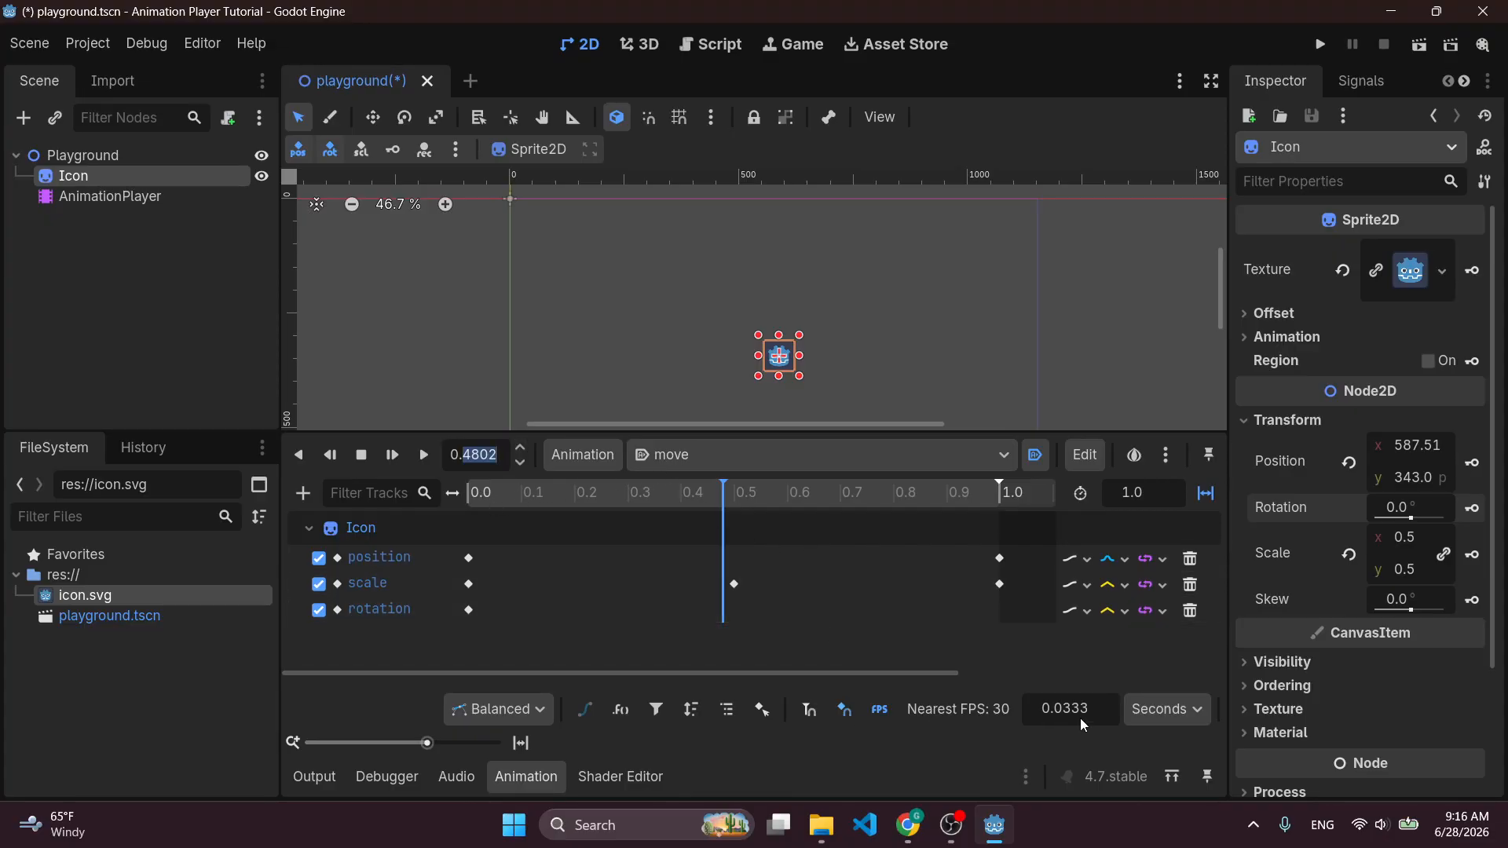
left_click(1179, 712)
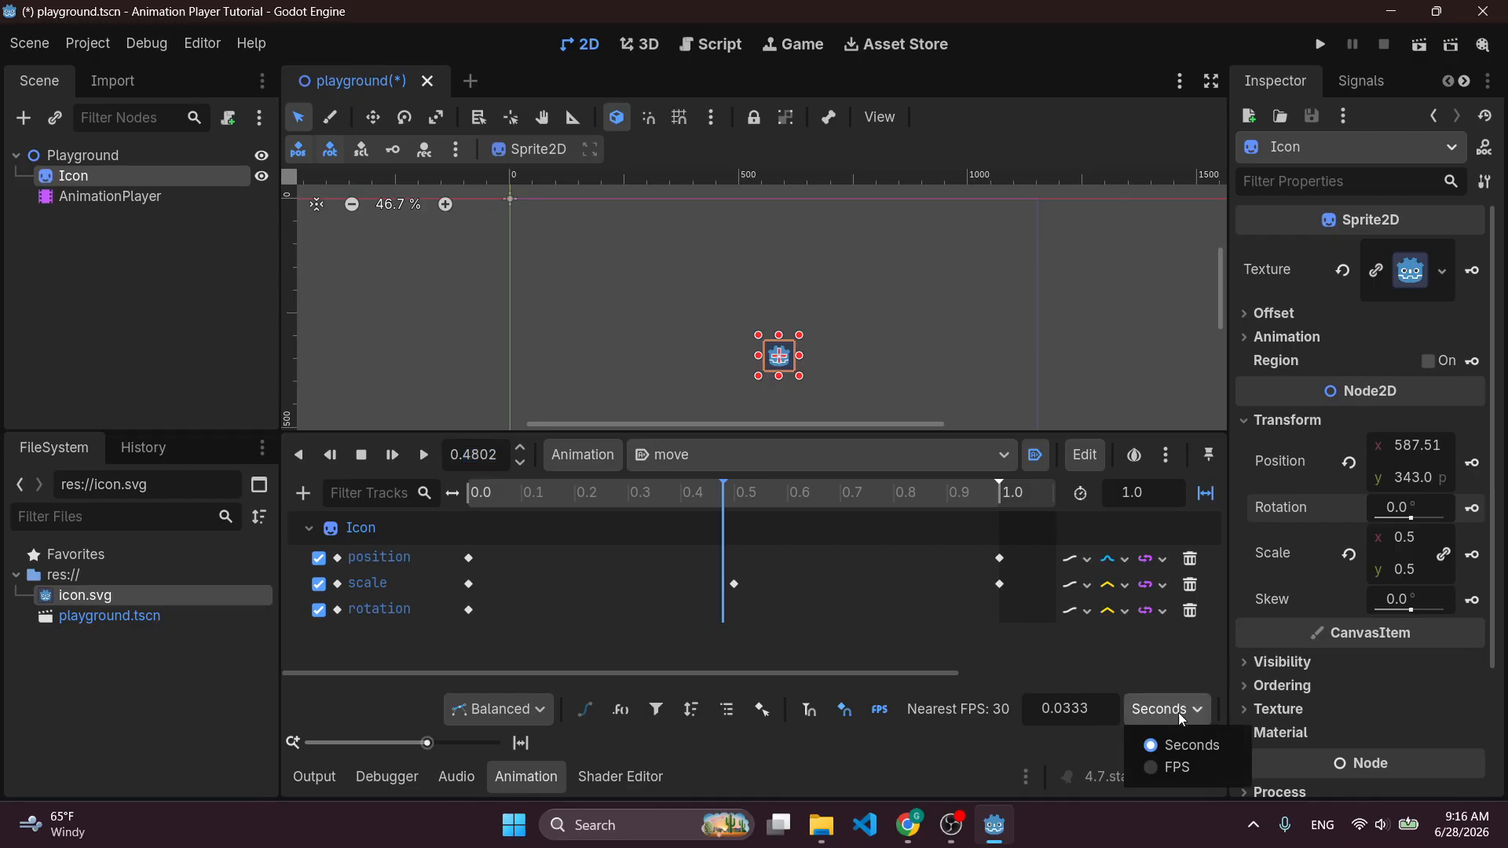
left_click(1175, 704)
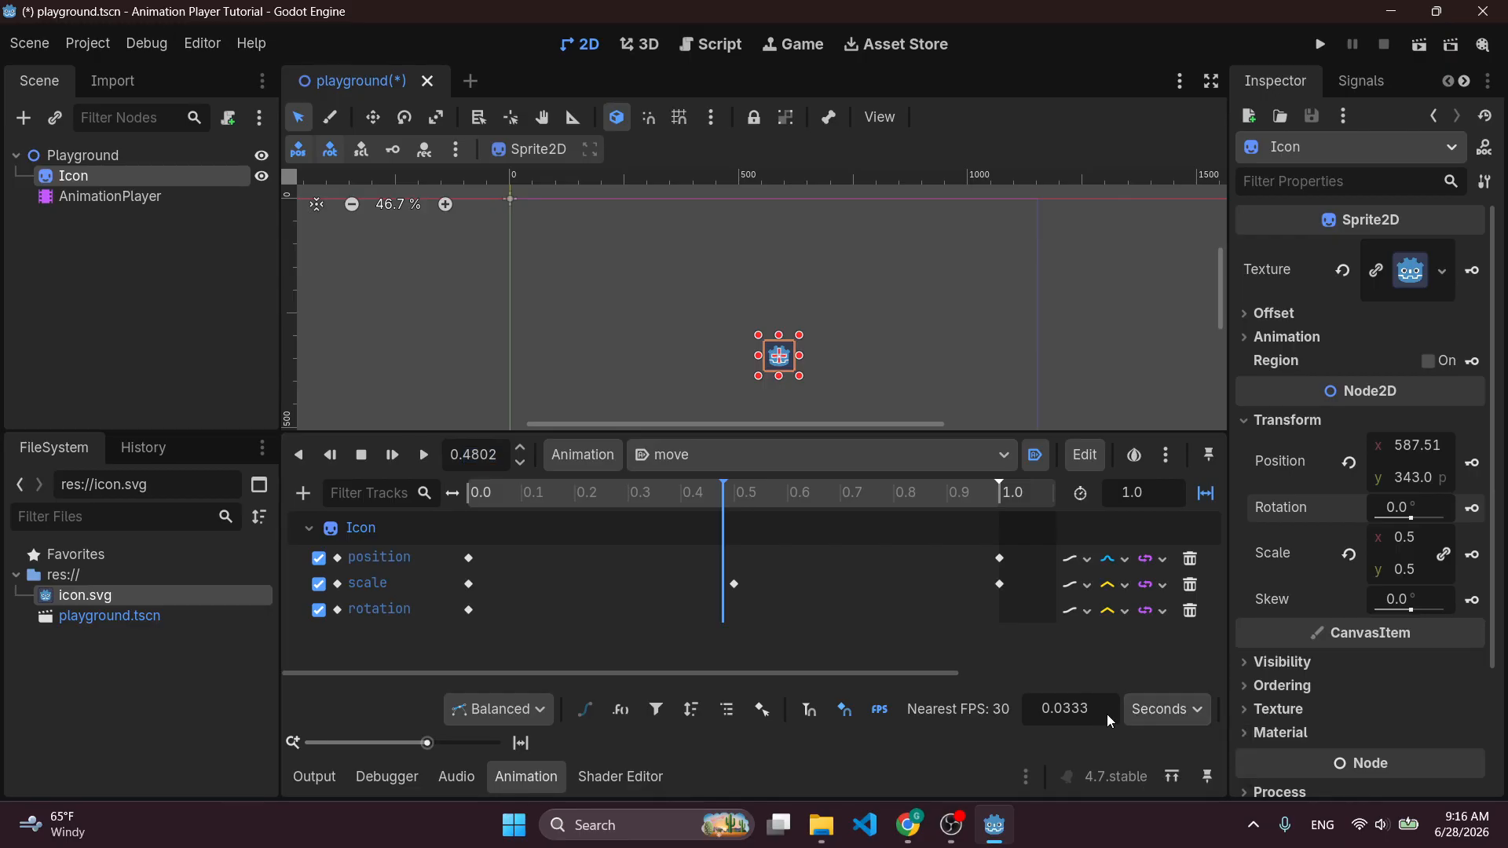
key("BackSpace")
type("1")
mouse_move(729, 497)
left_mouse_down()
mouse_move(620, 503)
mouse_move(719, 509)
mouse_move(691, 498)
mouse_move(736, 495)
left_mouse_up()
left_click(800, 724)
left_click(809, 710)
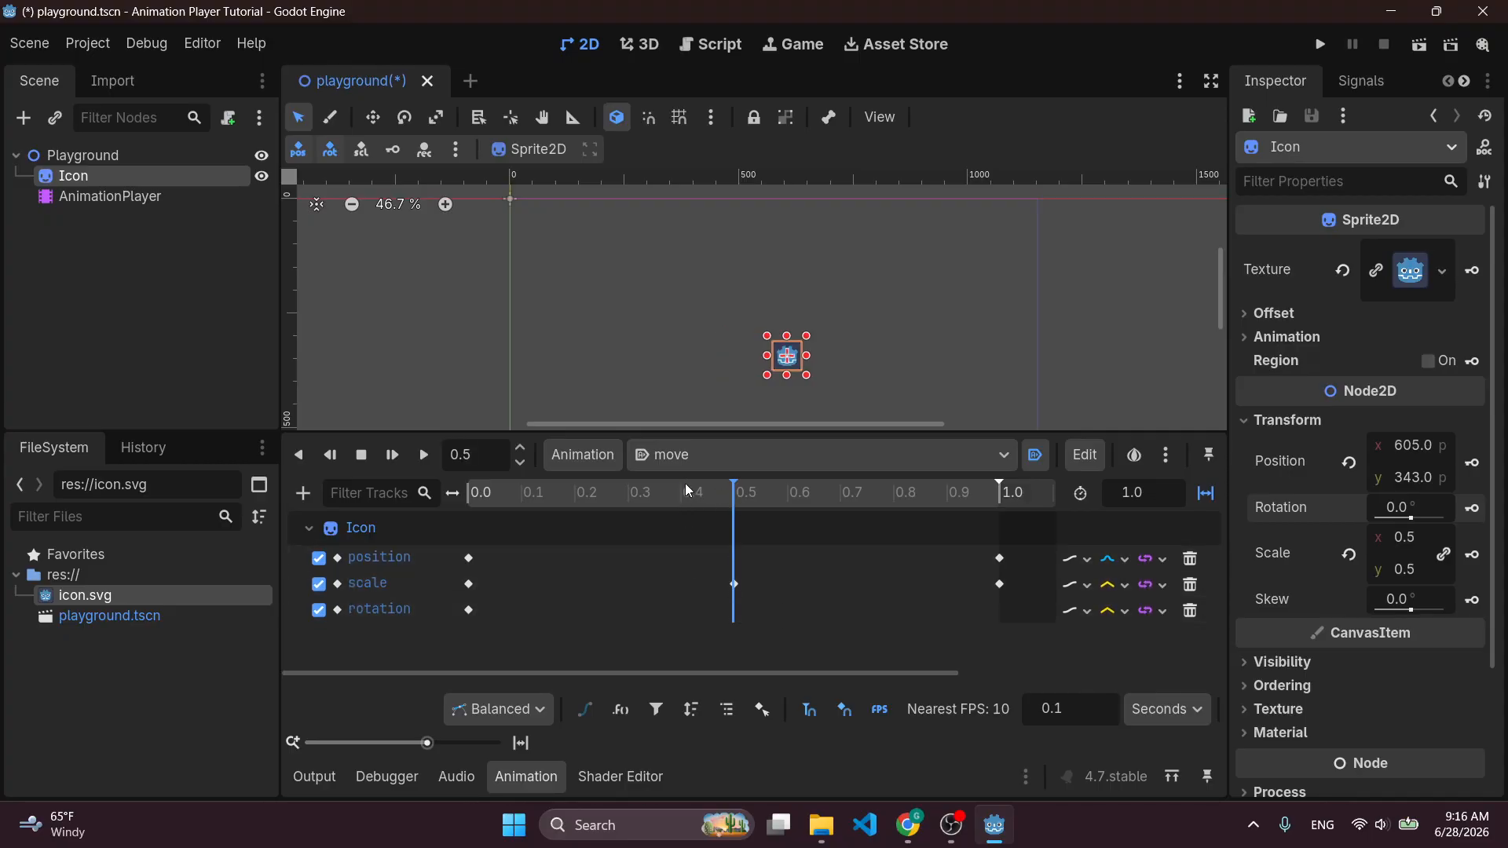
left_click(1380, 506)
type("190")
key("Return")
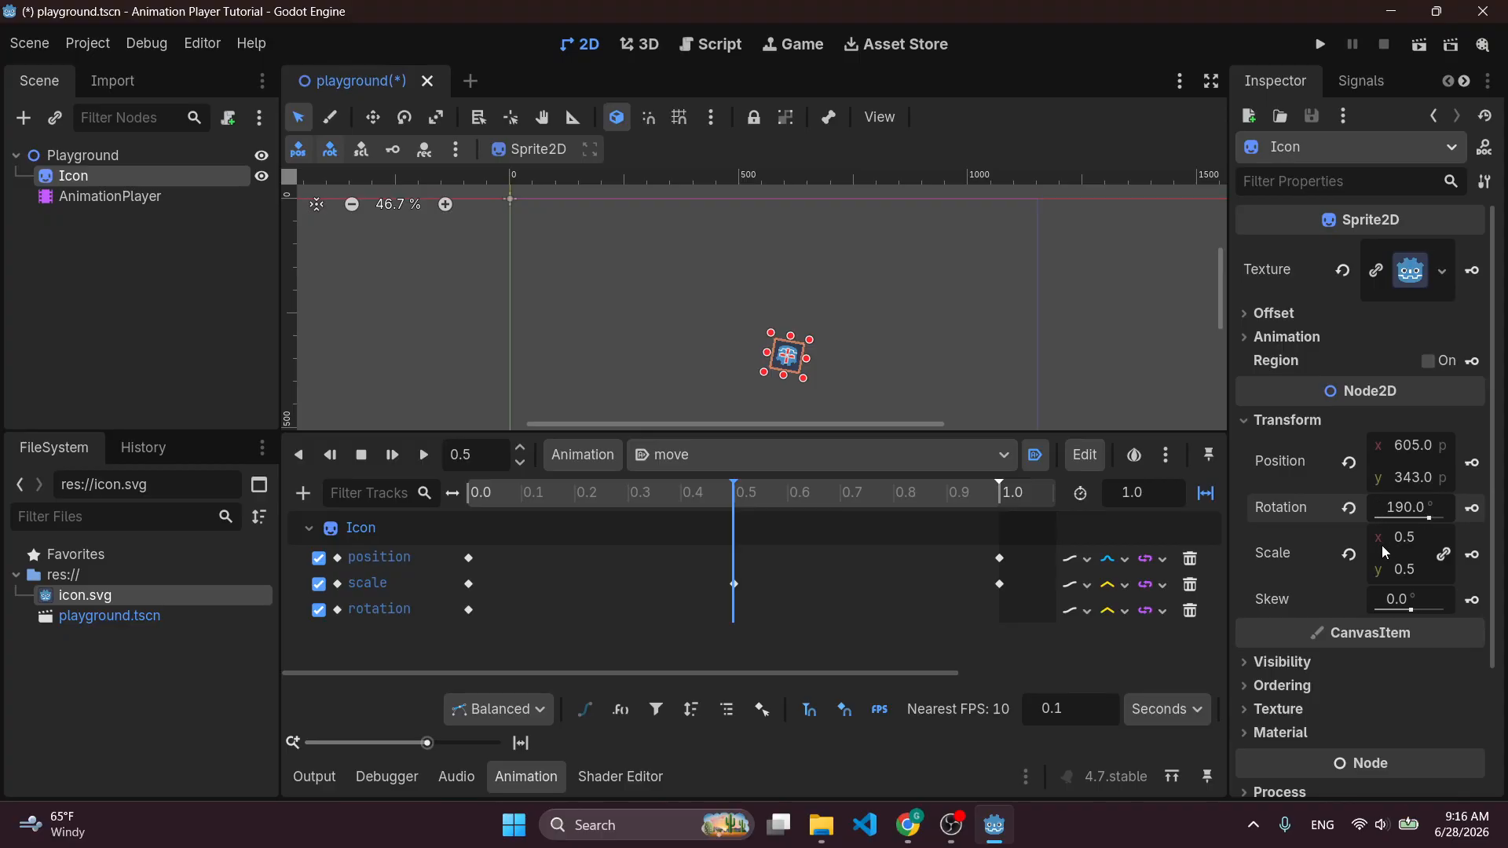
Set the Icon's rotation to 180° and insert a rotation key at 0.5 s.
left_click(1406, 503)
type("180")
key("Return")
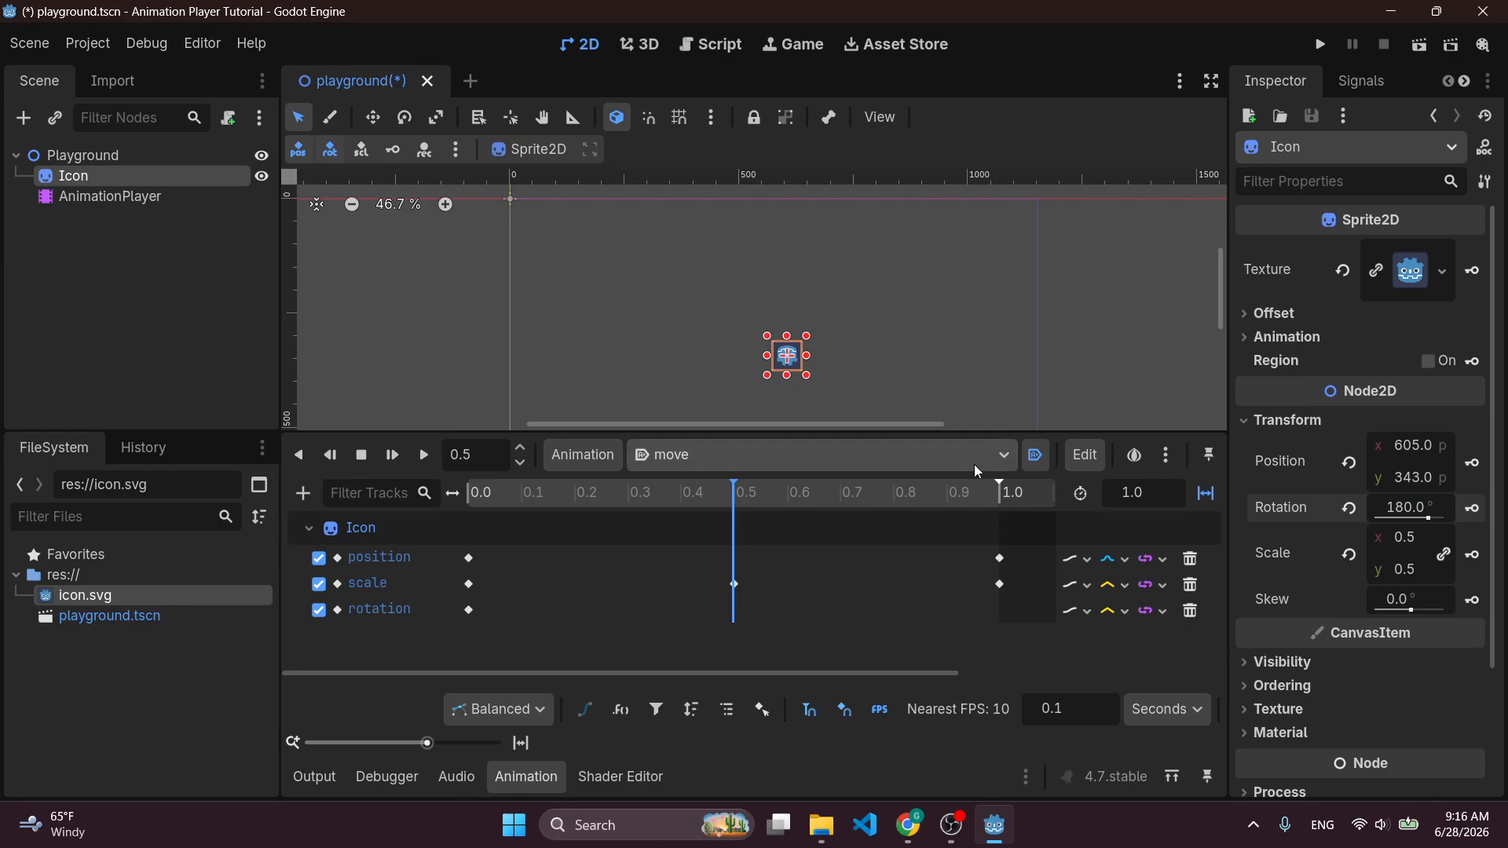
left_click(1473, 509)
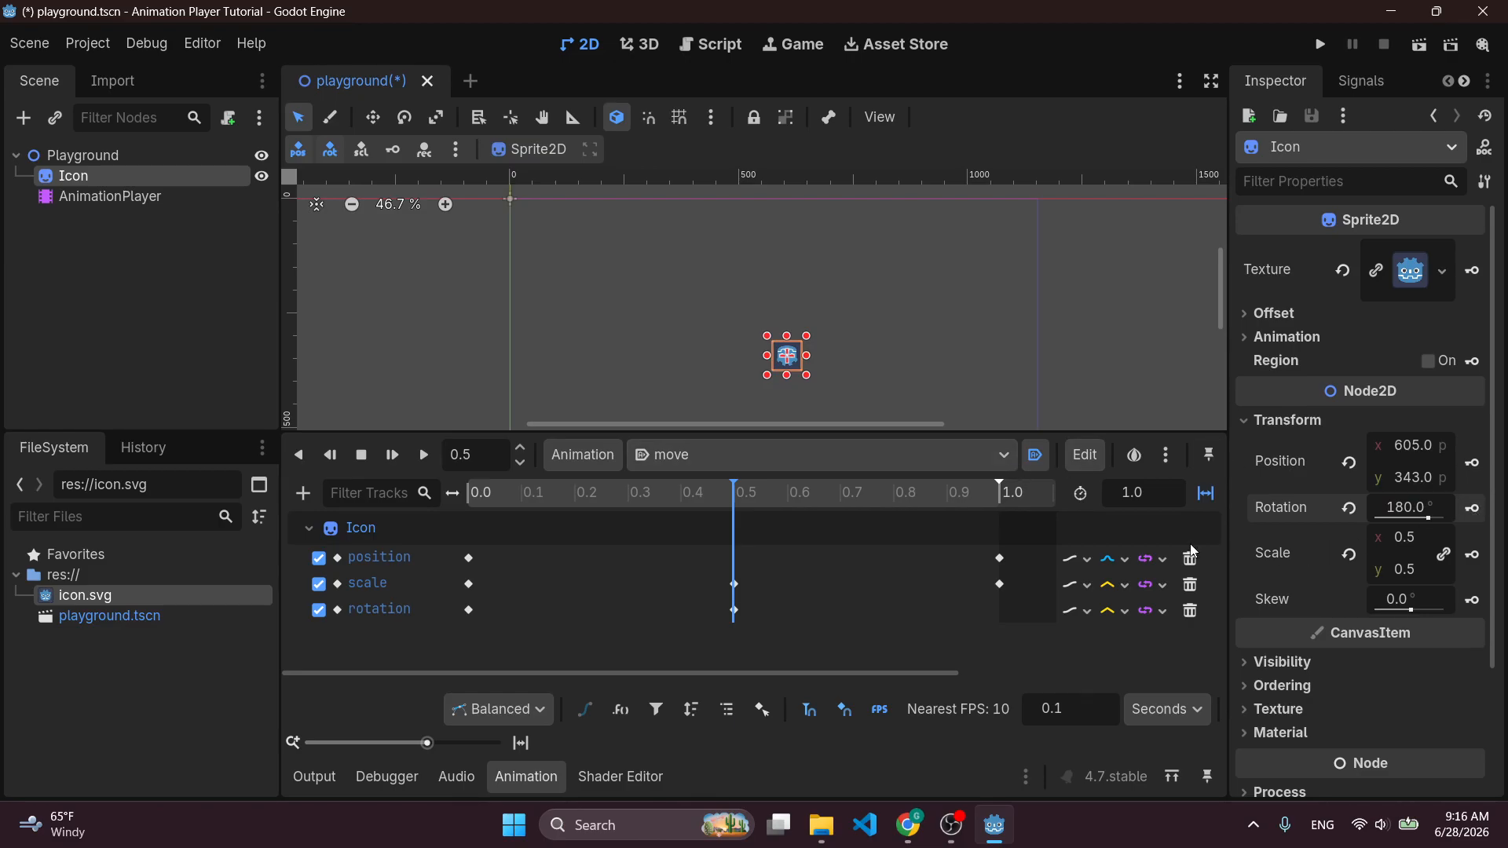
Key the Icon's rotation back to 0° at 1.0 s, and preview the animation in the editor and in the running project.
left_click_drag(760, 496, 1030, 495)
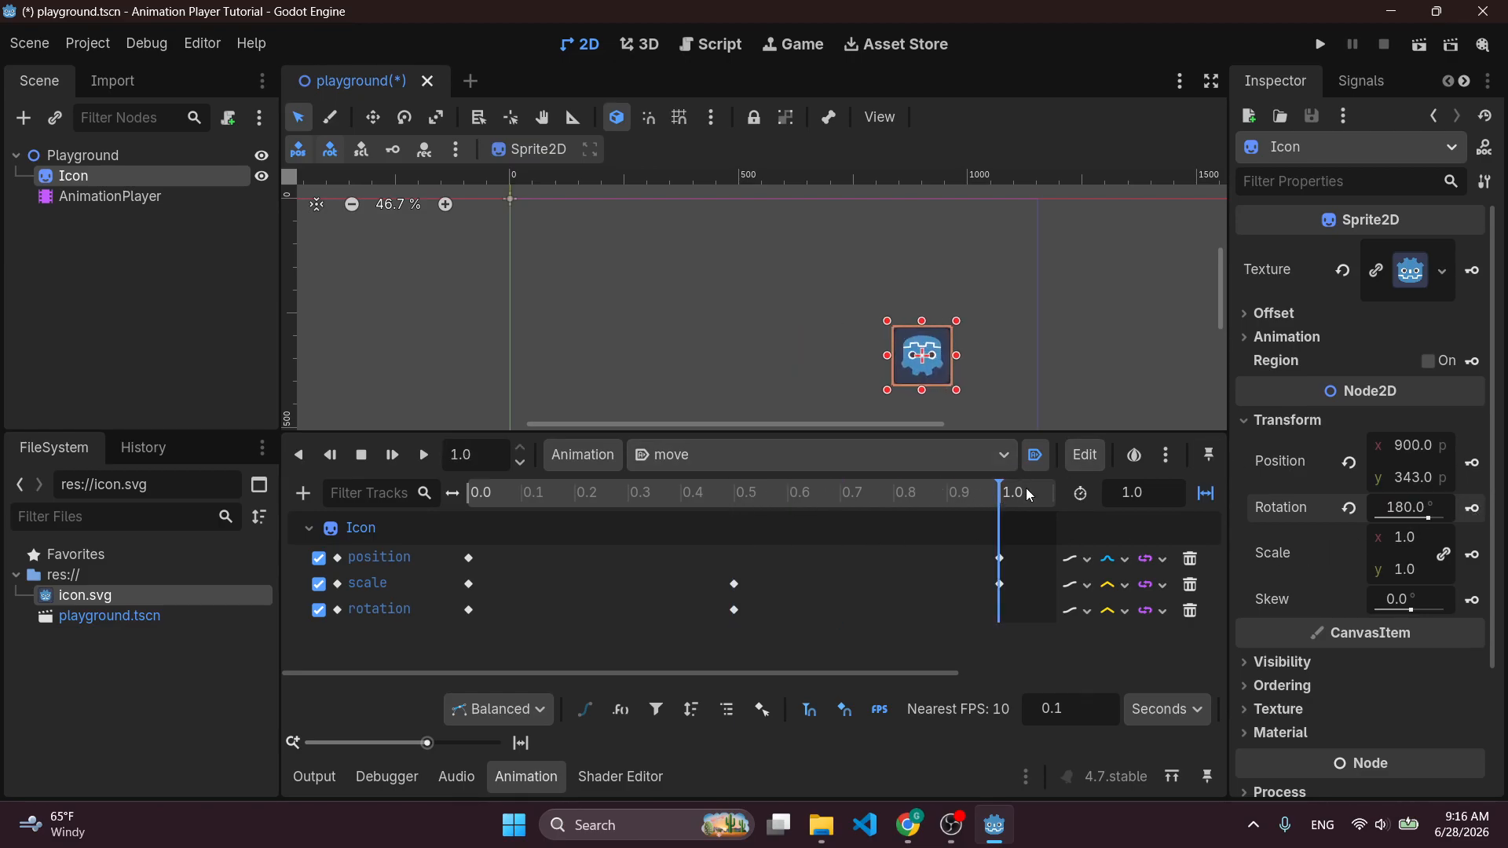
left_click(1351, 509)
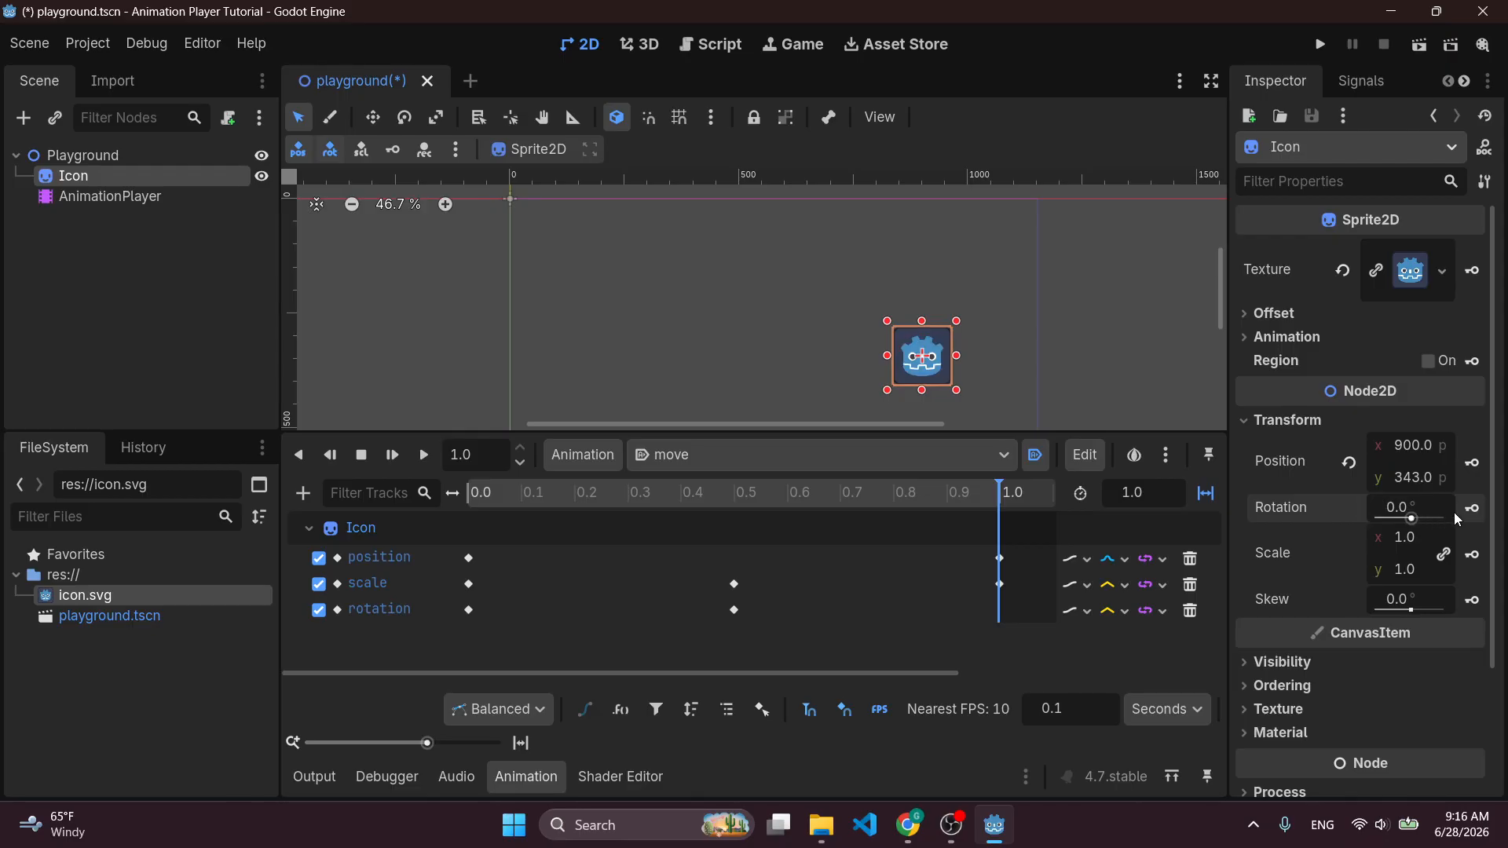
left_click(430, 450)
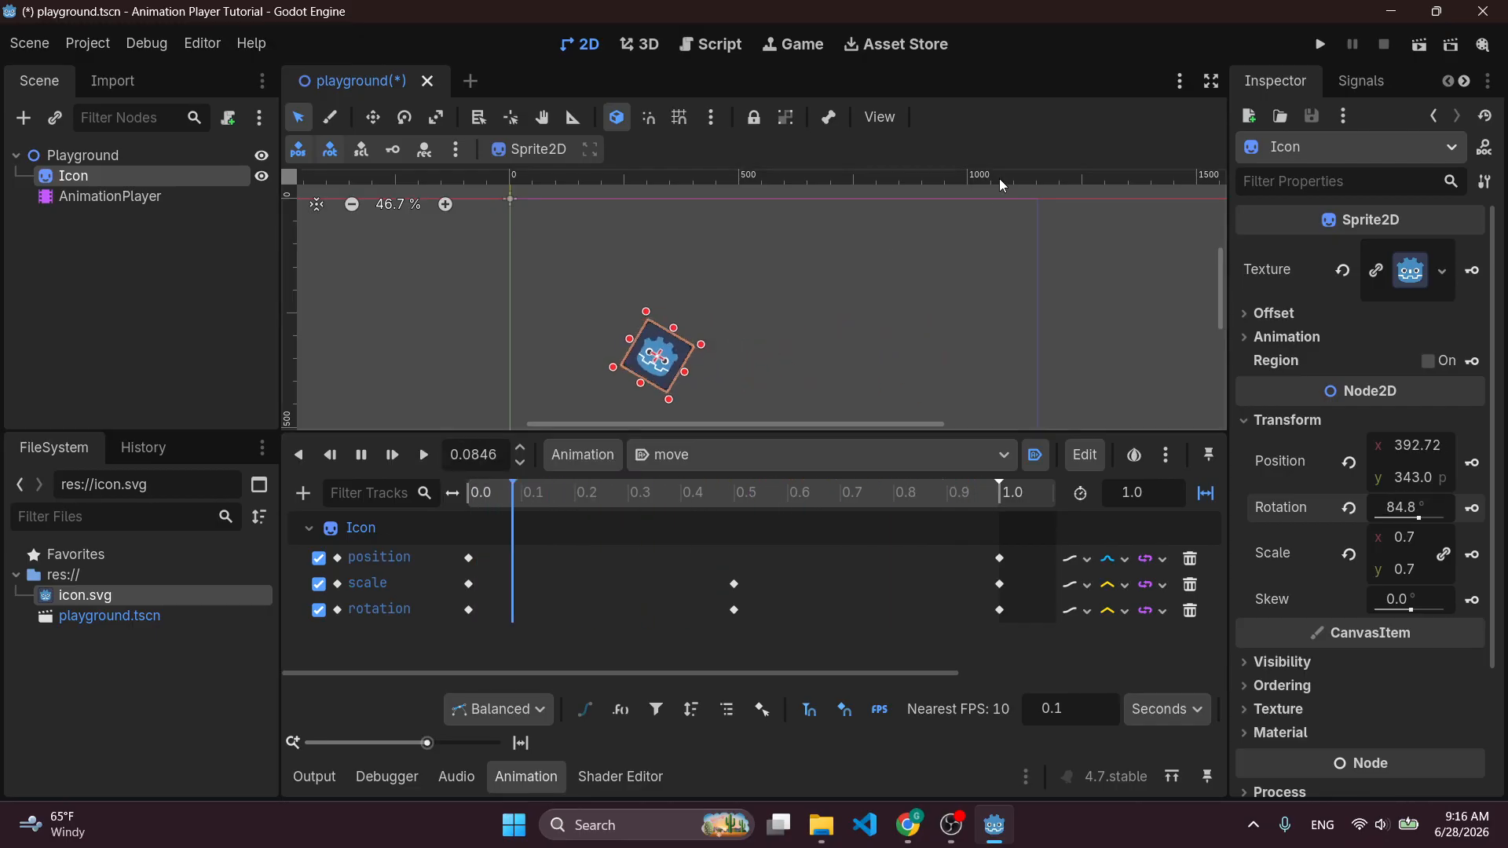
left_click(1327, 42)
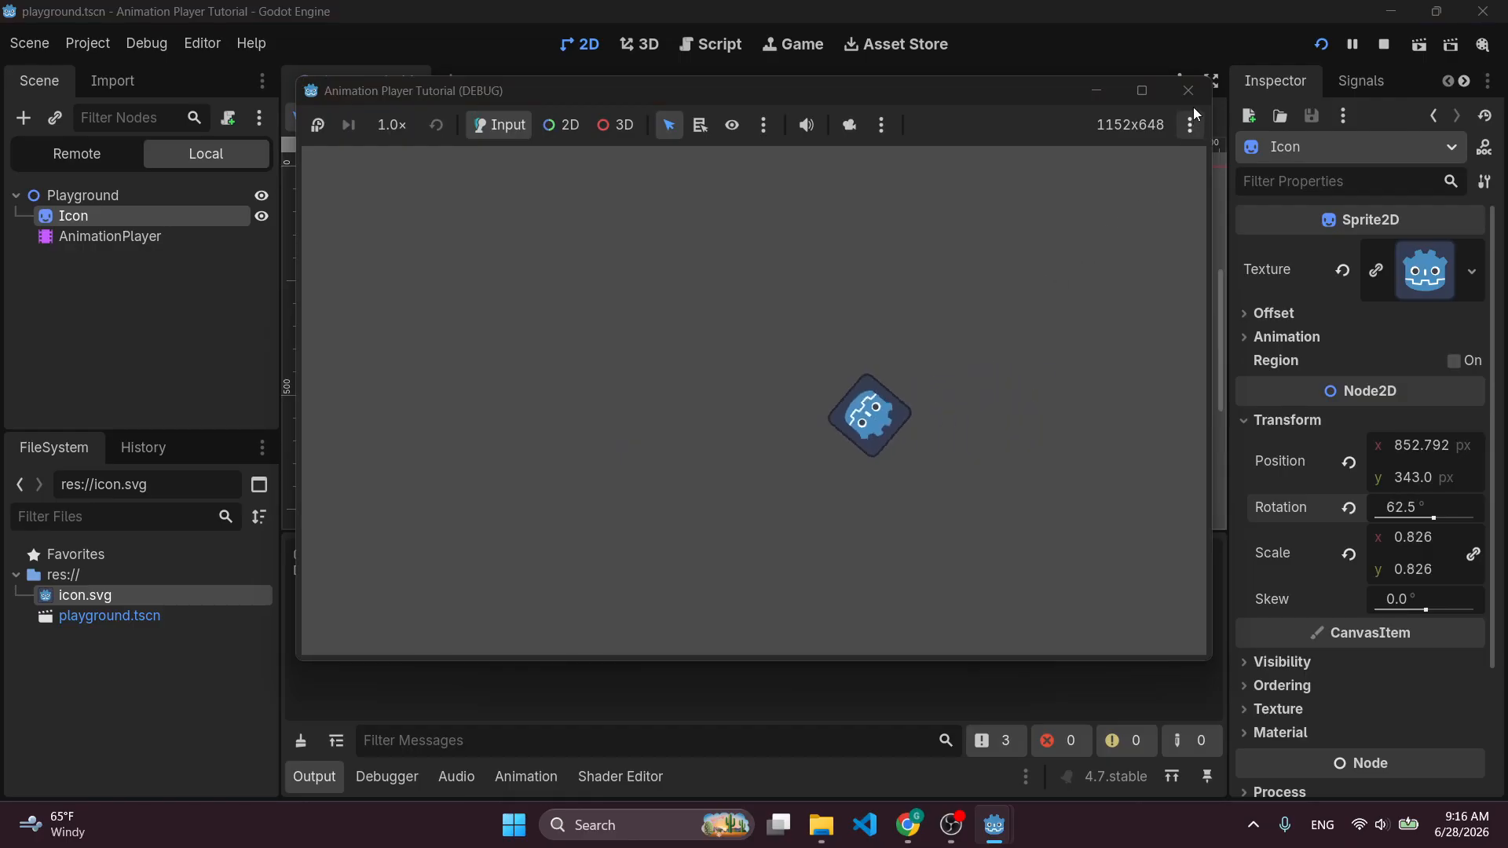
left_click(1188, 90)
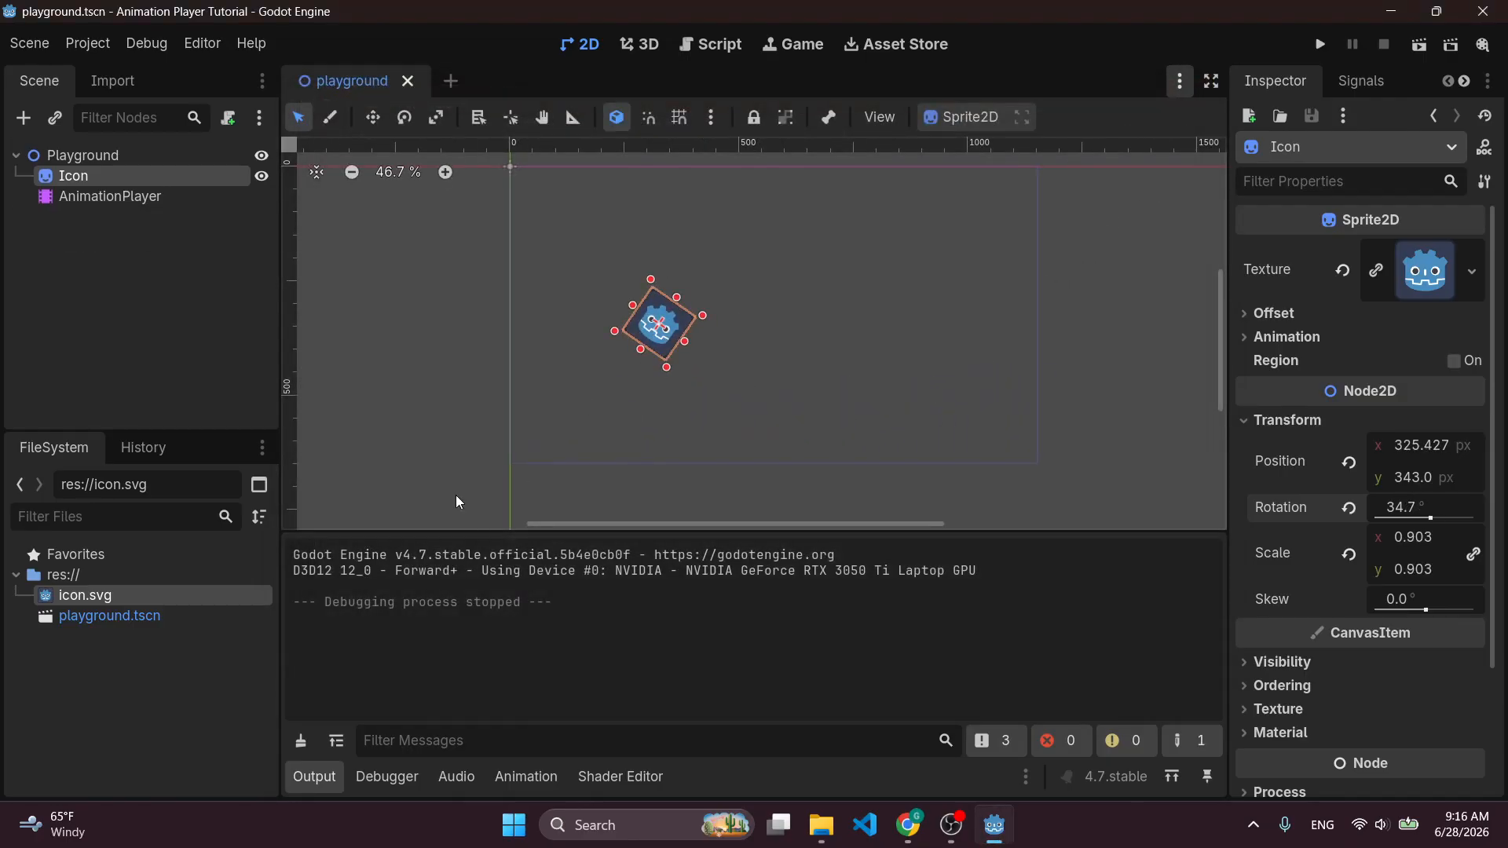
Bring back the AnimationPlayer's move animation, select the Icon and expand its Visibility properties.
double_click(139, 197)
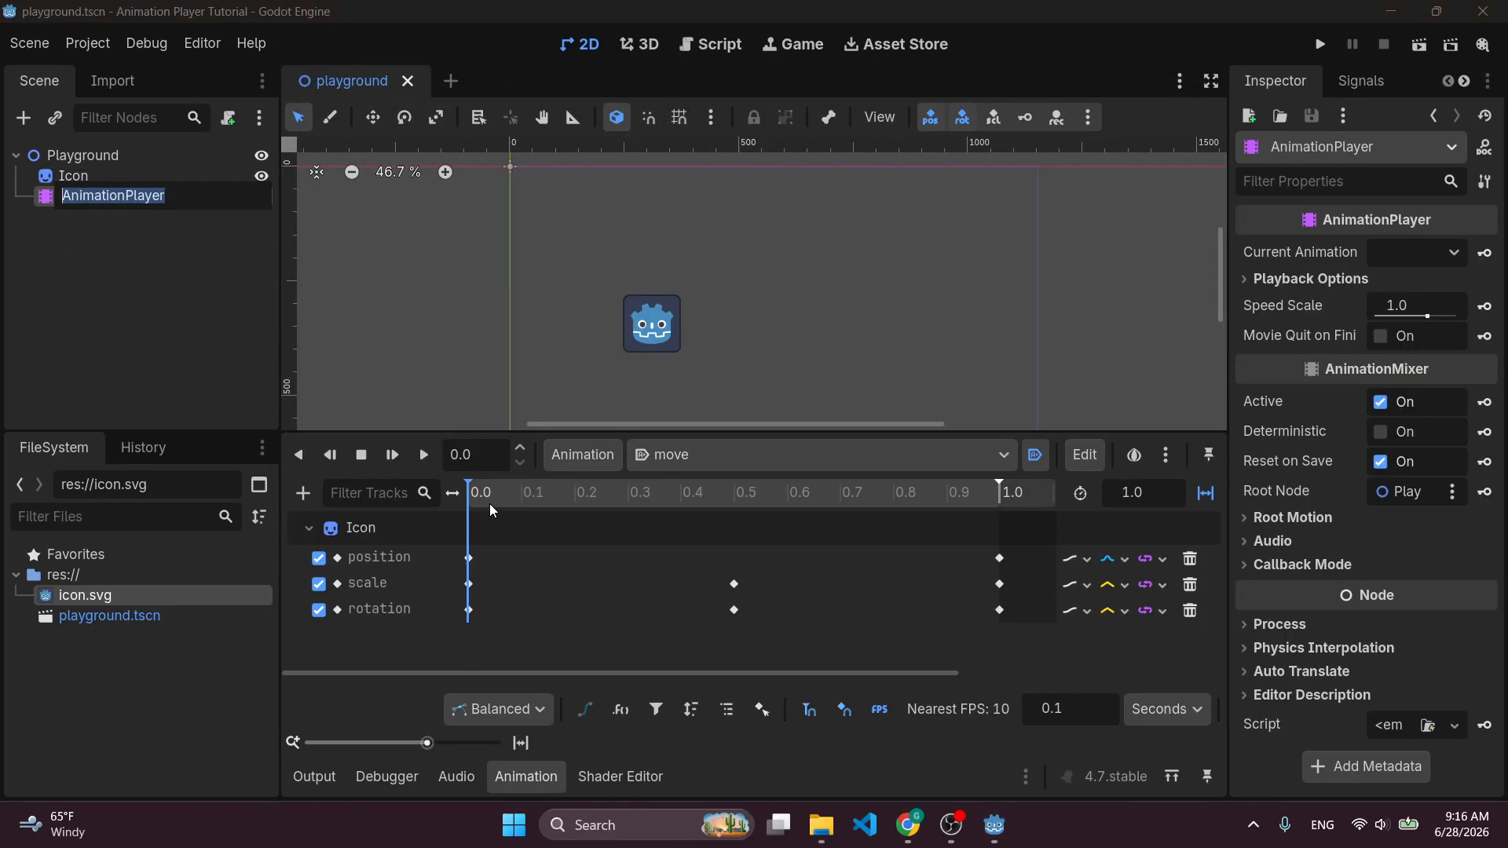
left_click(173, 177)
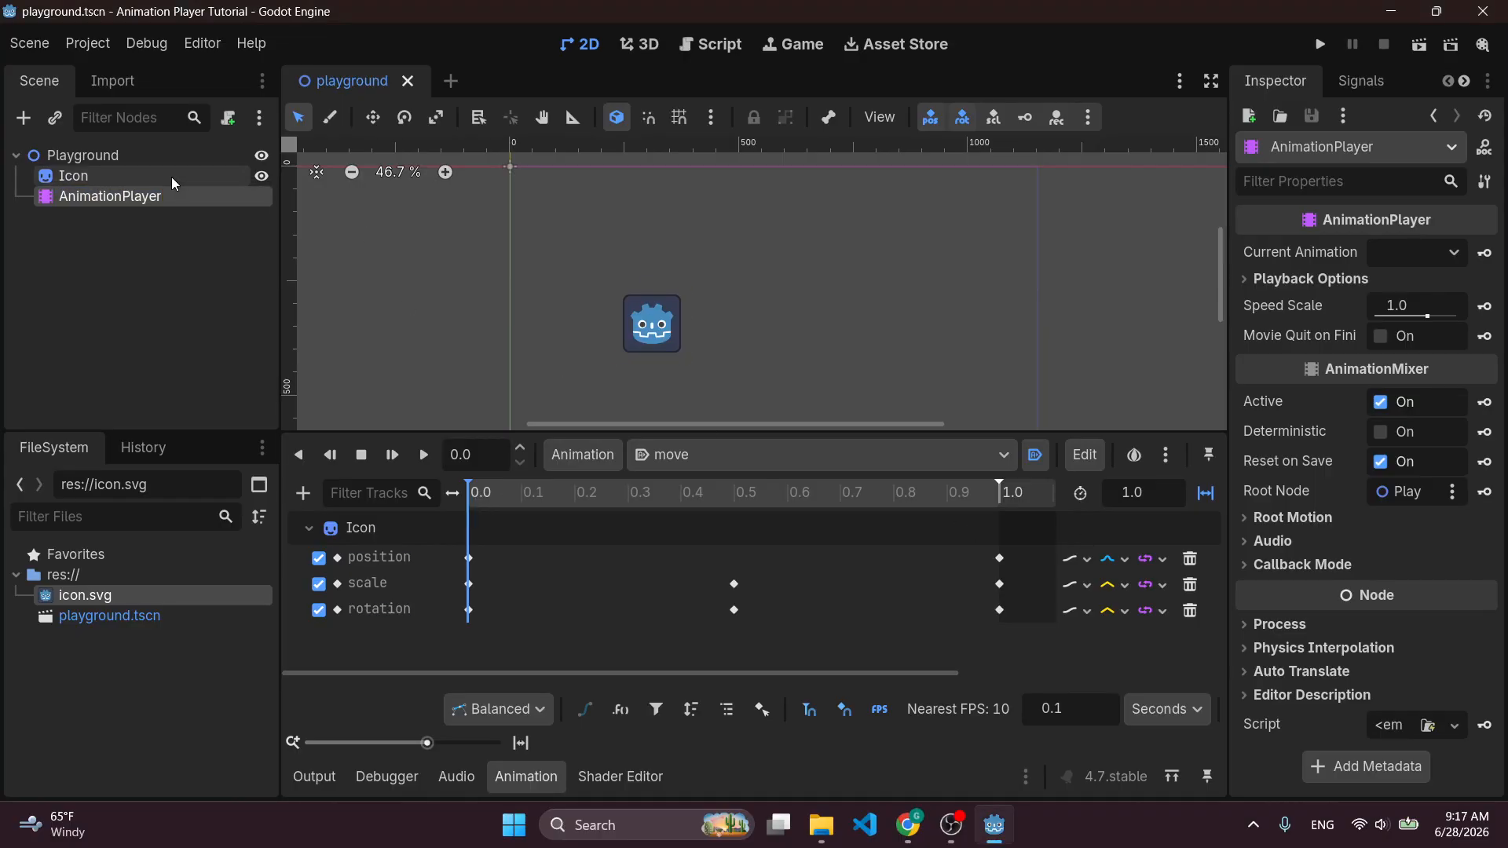
left_click(171, 176)
left_click(1310, 665)
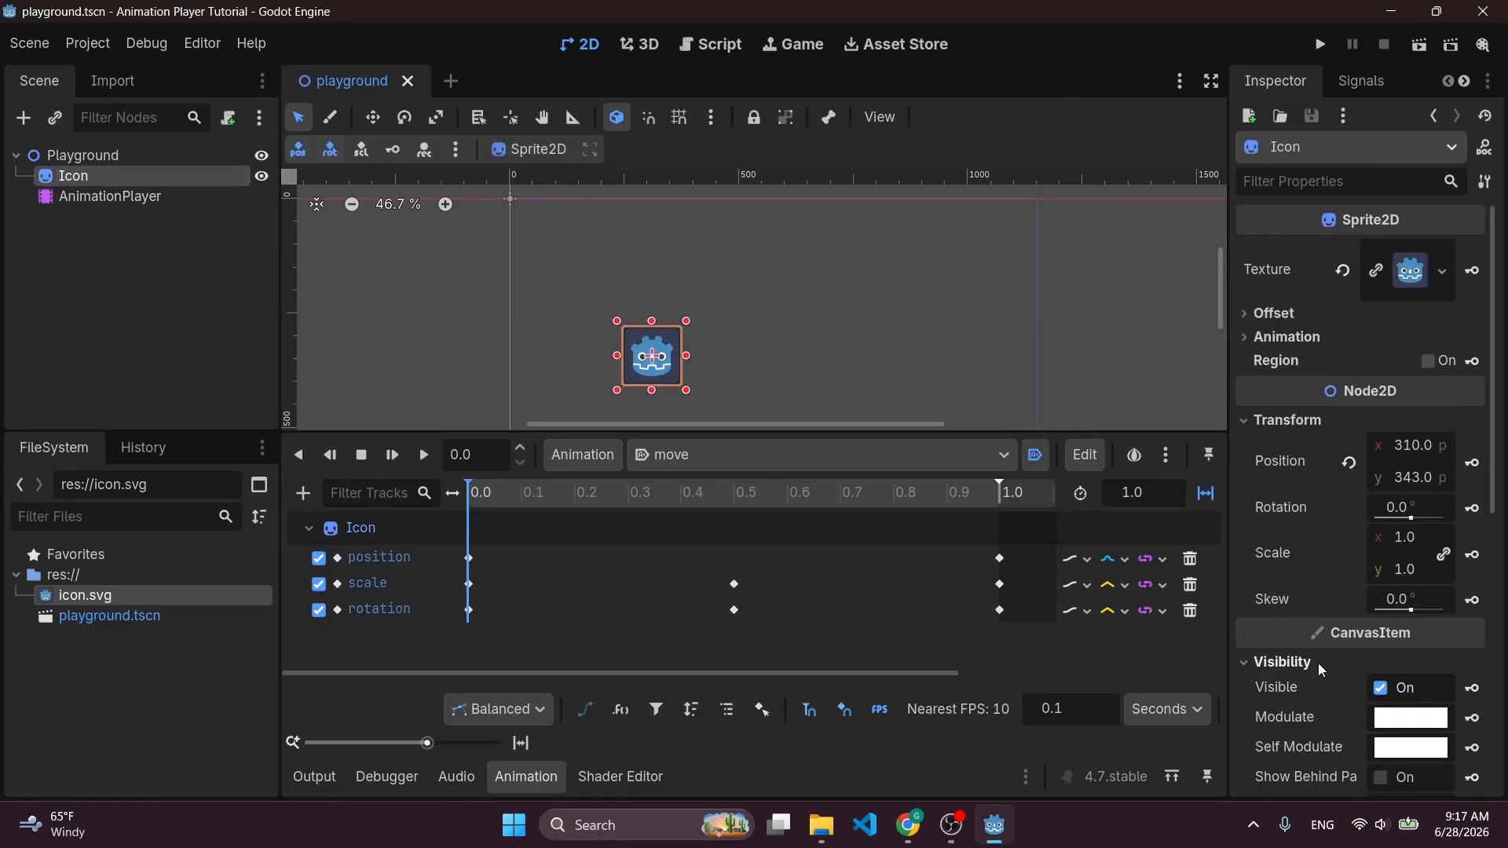
scroll(1312, 664, "down", 3)
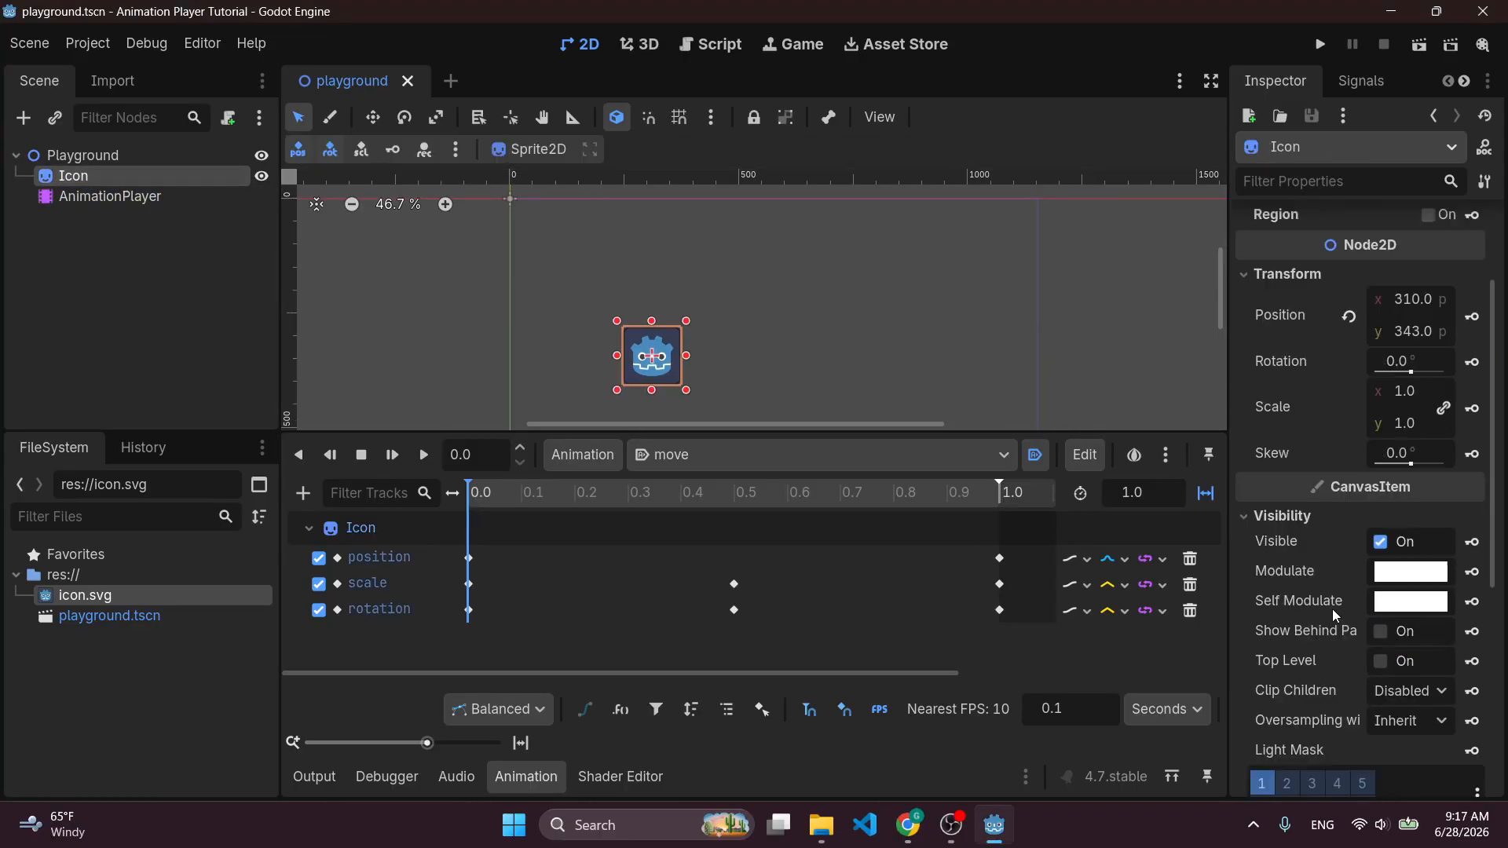
left_click(1471, 574)
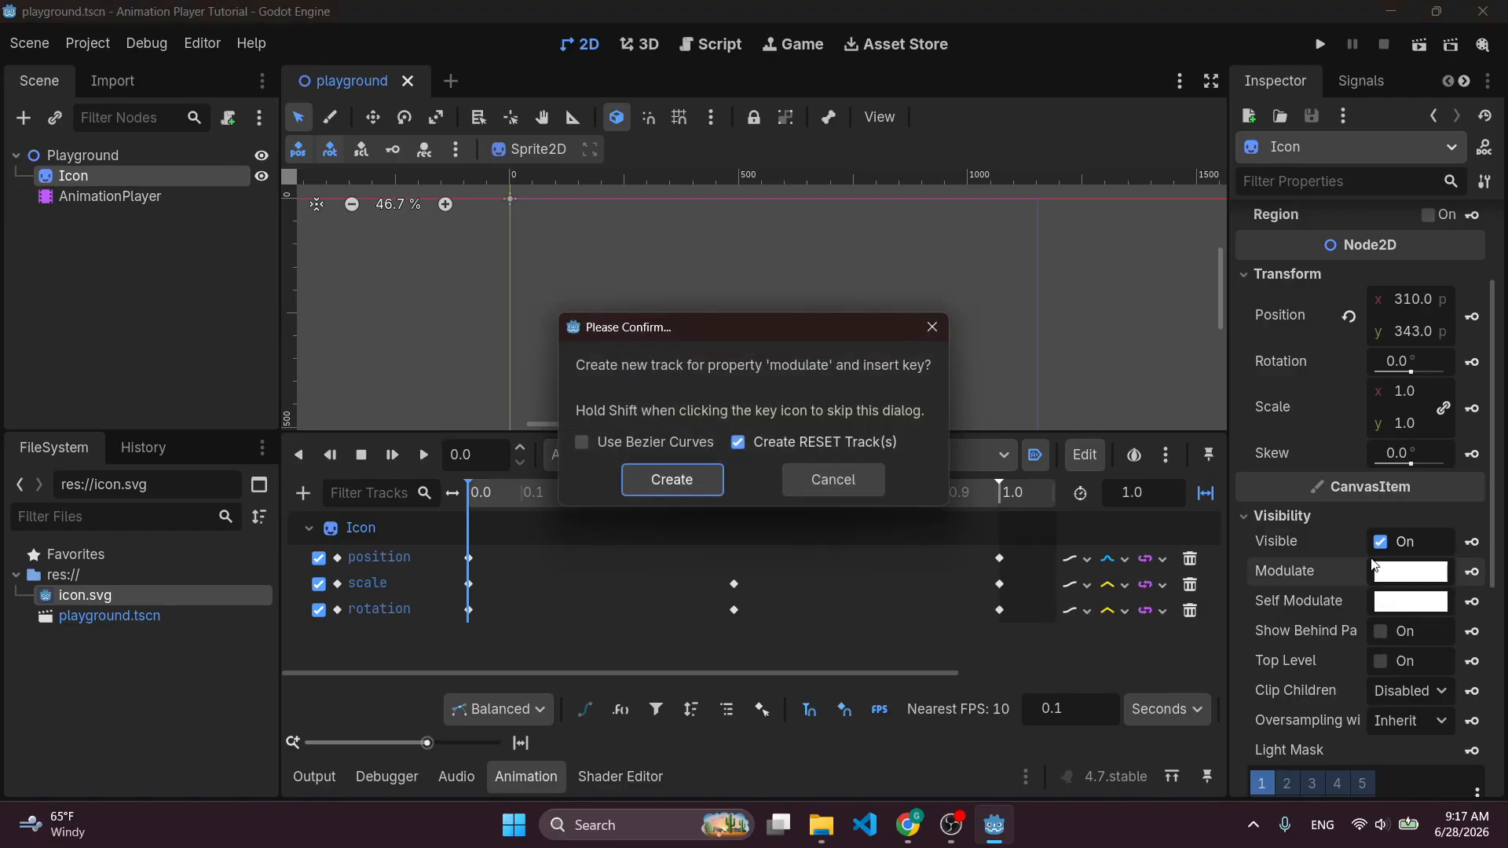
left_click(933, 327)
Set the Icon's modulate to red (f00) and create a modulate track with a key at 0.0 s and a RESET track.
left_click(1405, 573)
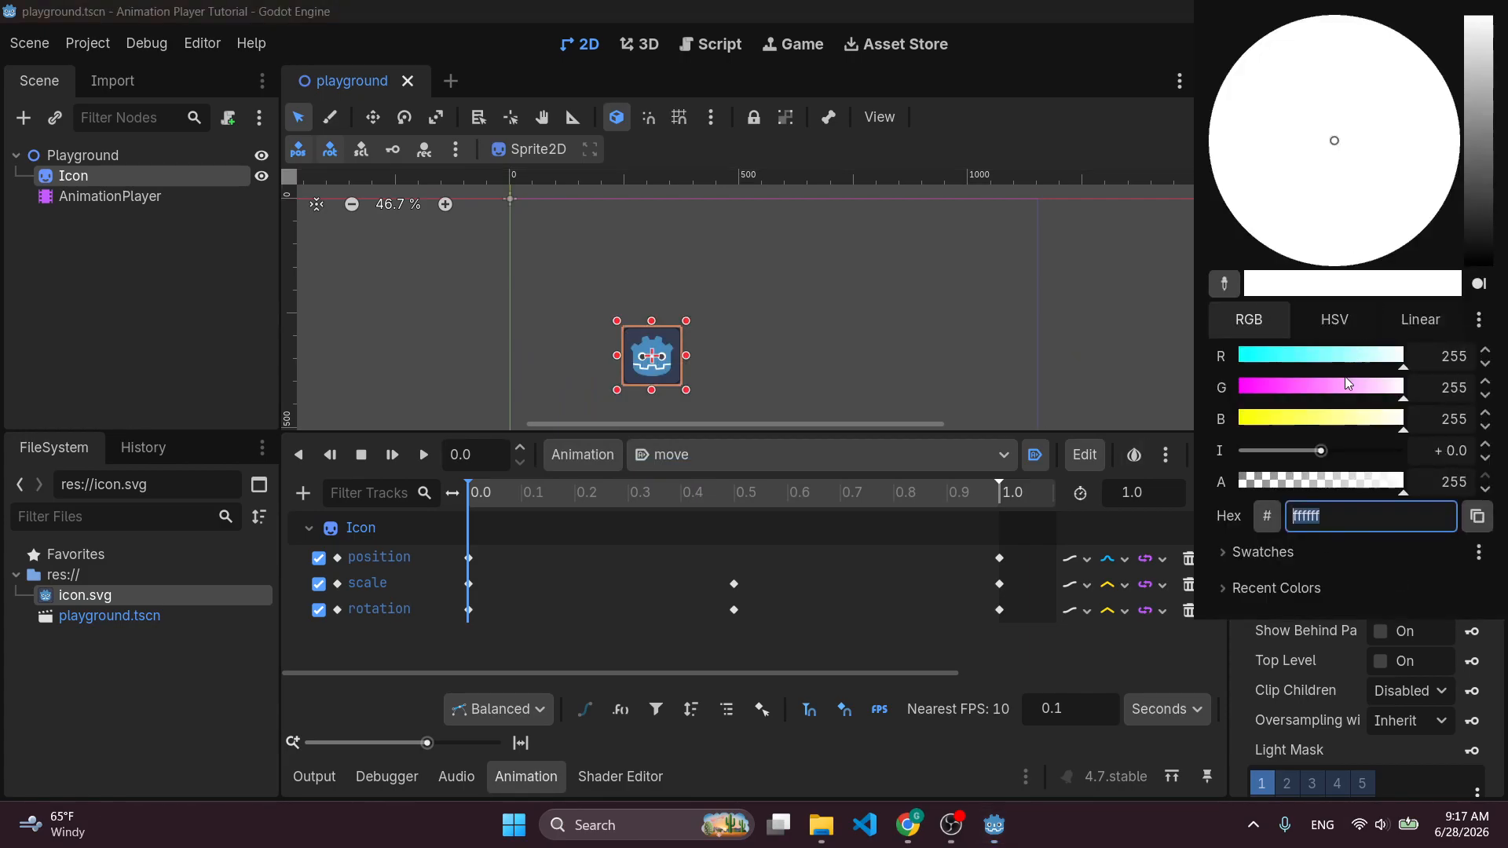
type("f00")
key("Return")
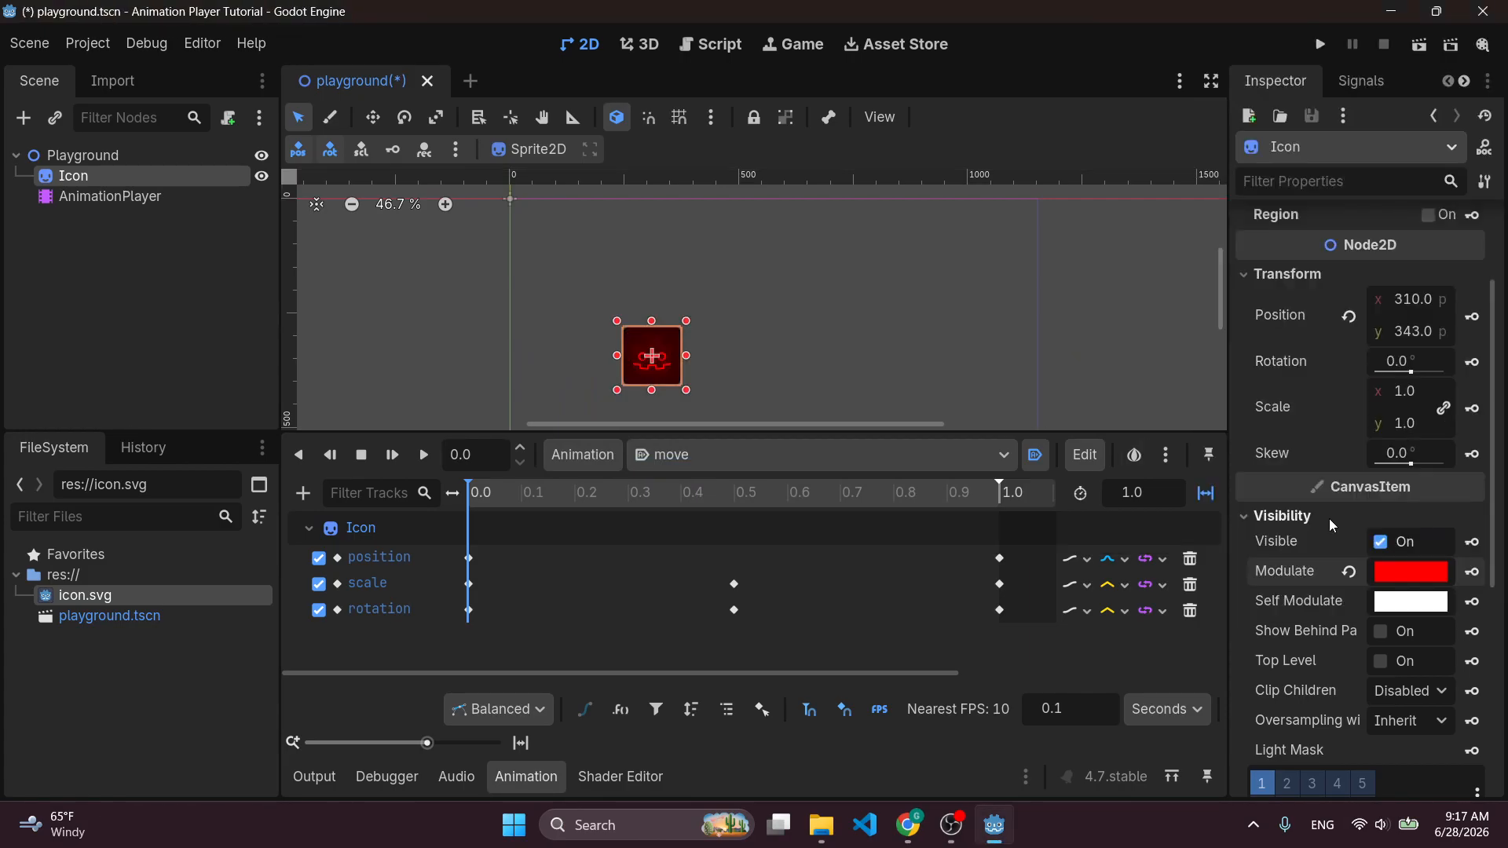
left_click(1473, 570)
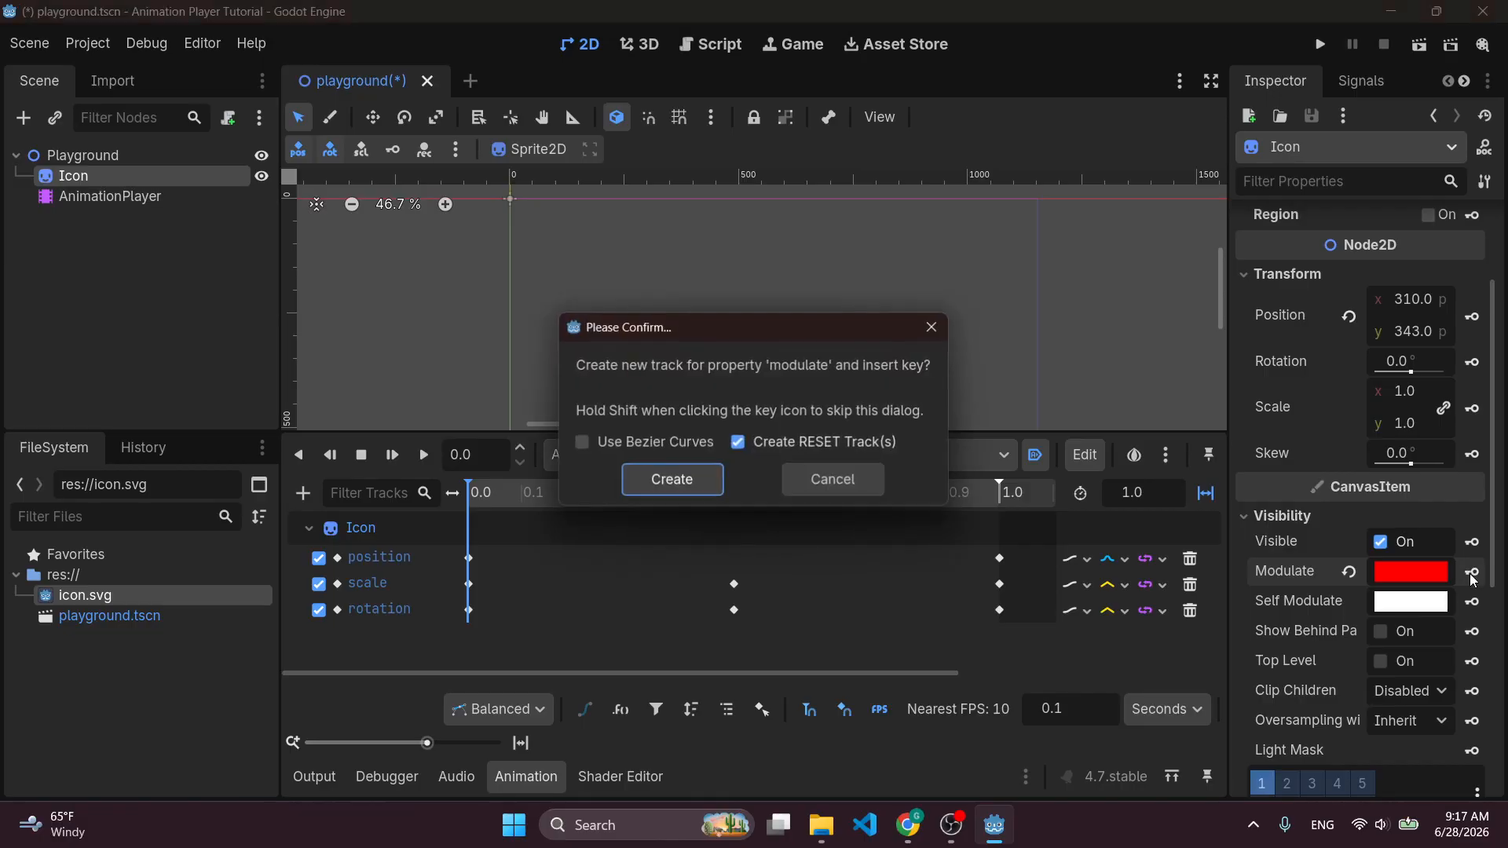
left_click(666, 477)
Change the Icon's modulate to a medium blue and insert a modulate key at 0.5 s.
left_click(733, 493)
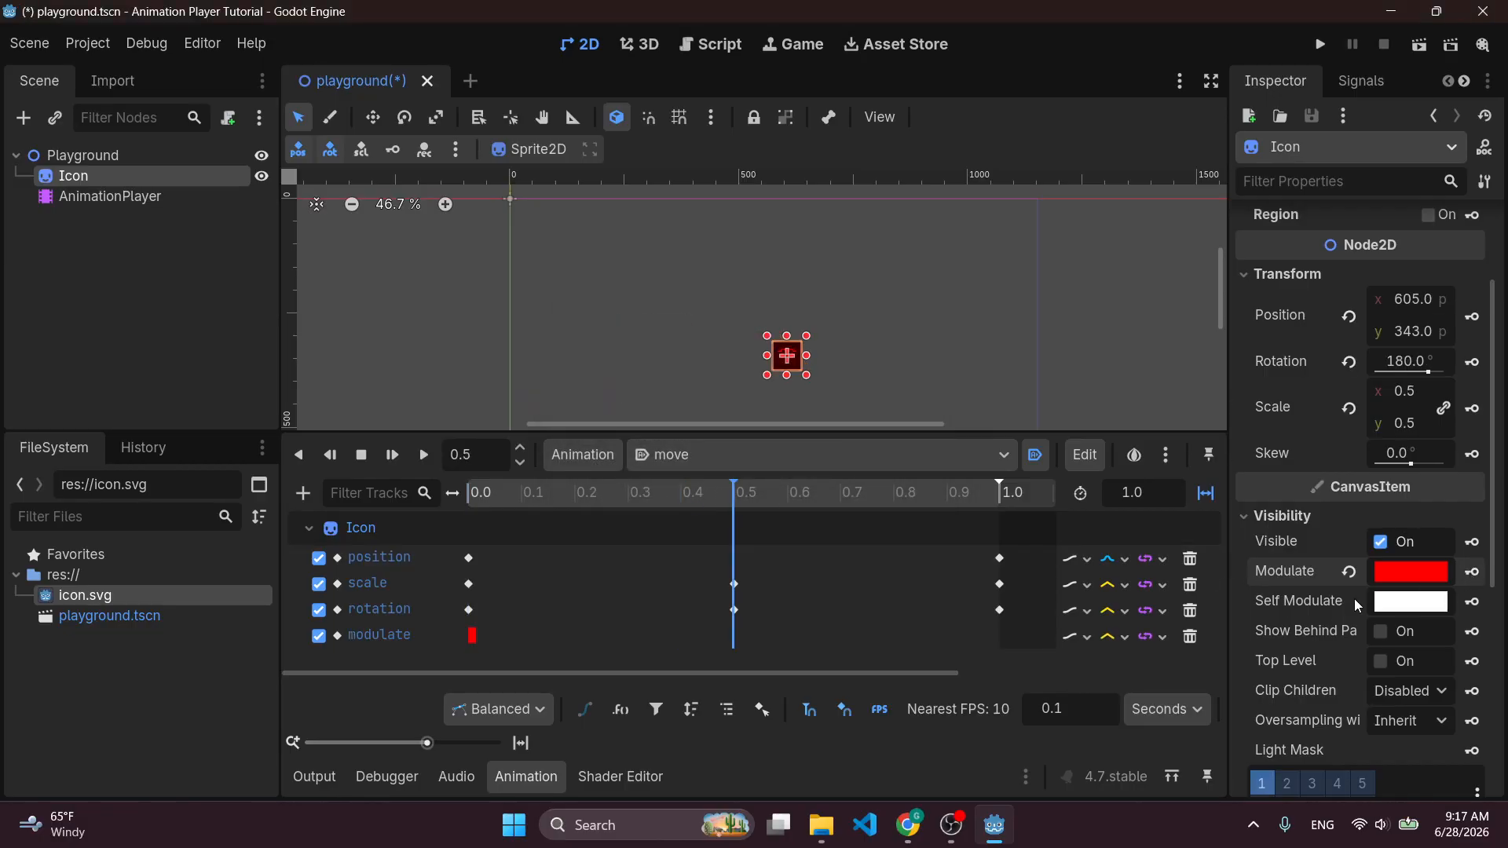
left_click(1406, 573)
mouse_move(1355, 185)
left_mouse_down()
mouse_move(1254, 113)
mouse_move(1241, 52)
left_mouse_up()
mouse_move(1304, 394)
left_mouse_down()
mouse_move(1196, 408)
mouse_move(1296, 387)
left_mouse_up()
left_click(1145, 374)
left_click(1473, 571)
Duplicate the red modulate key from 0.0 s to 1.0 s.
left_click_drag(771, 498, 1009, 494)
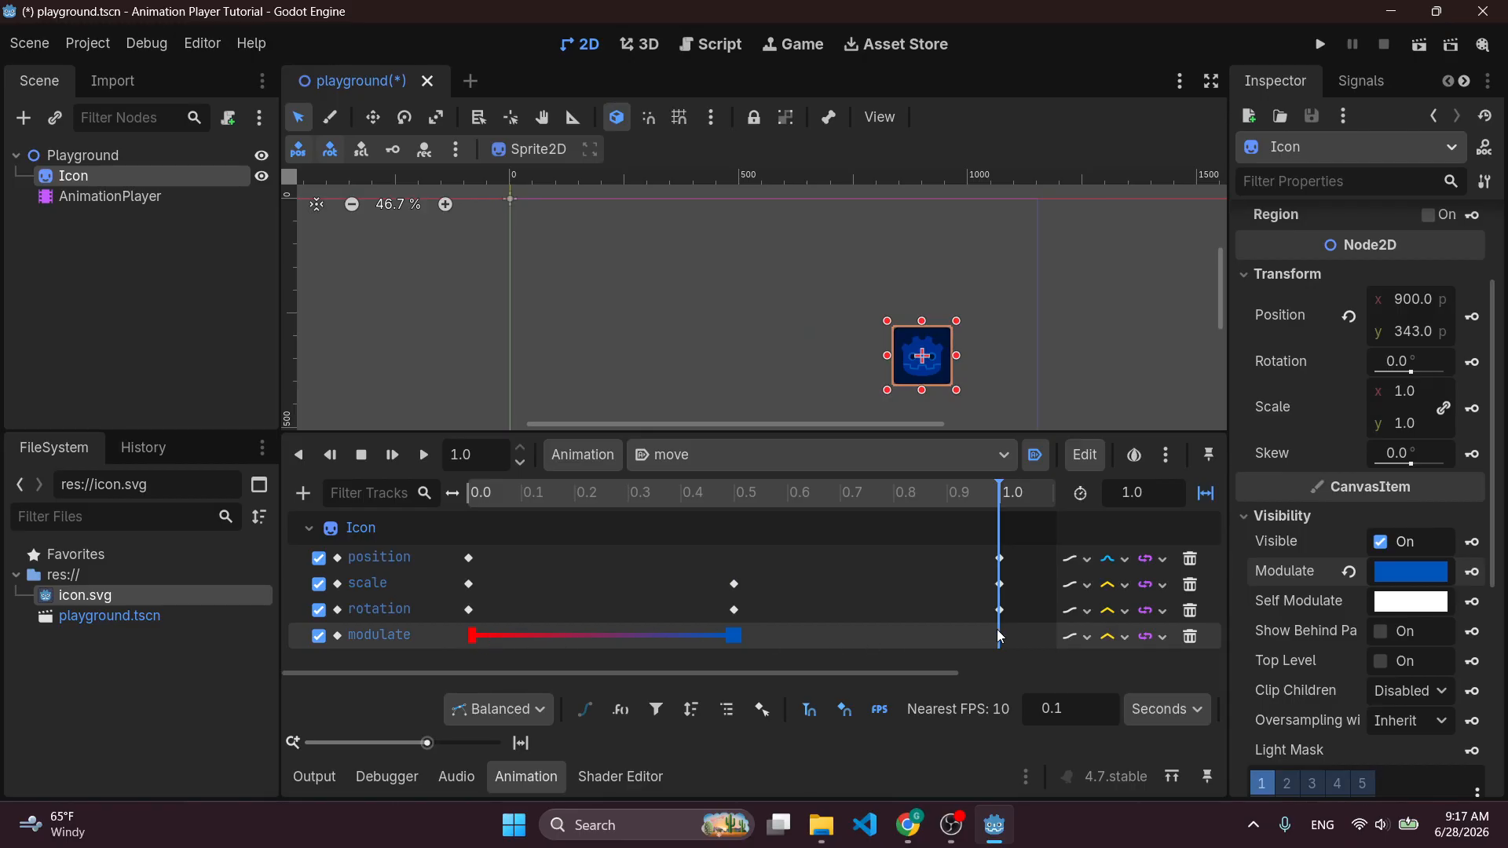
left_click(469, 635)
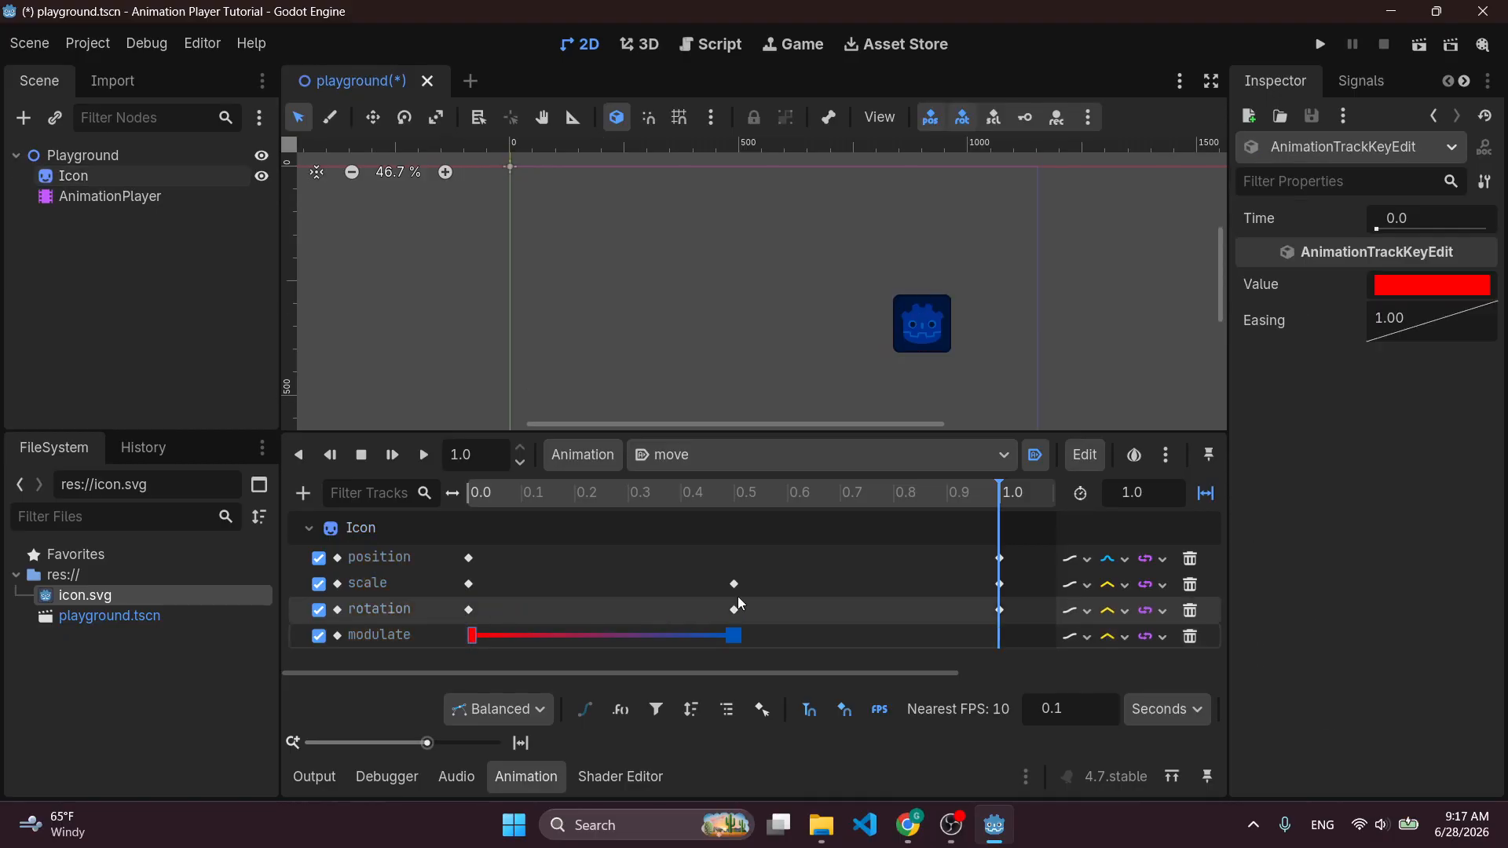
mouse_move(987, 495)
left_mouse_down()
mouse_move(969, 496)
mouse_move(986, 496)
left_mouse_up()
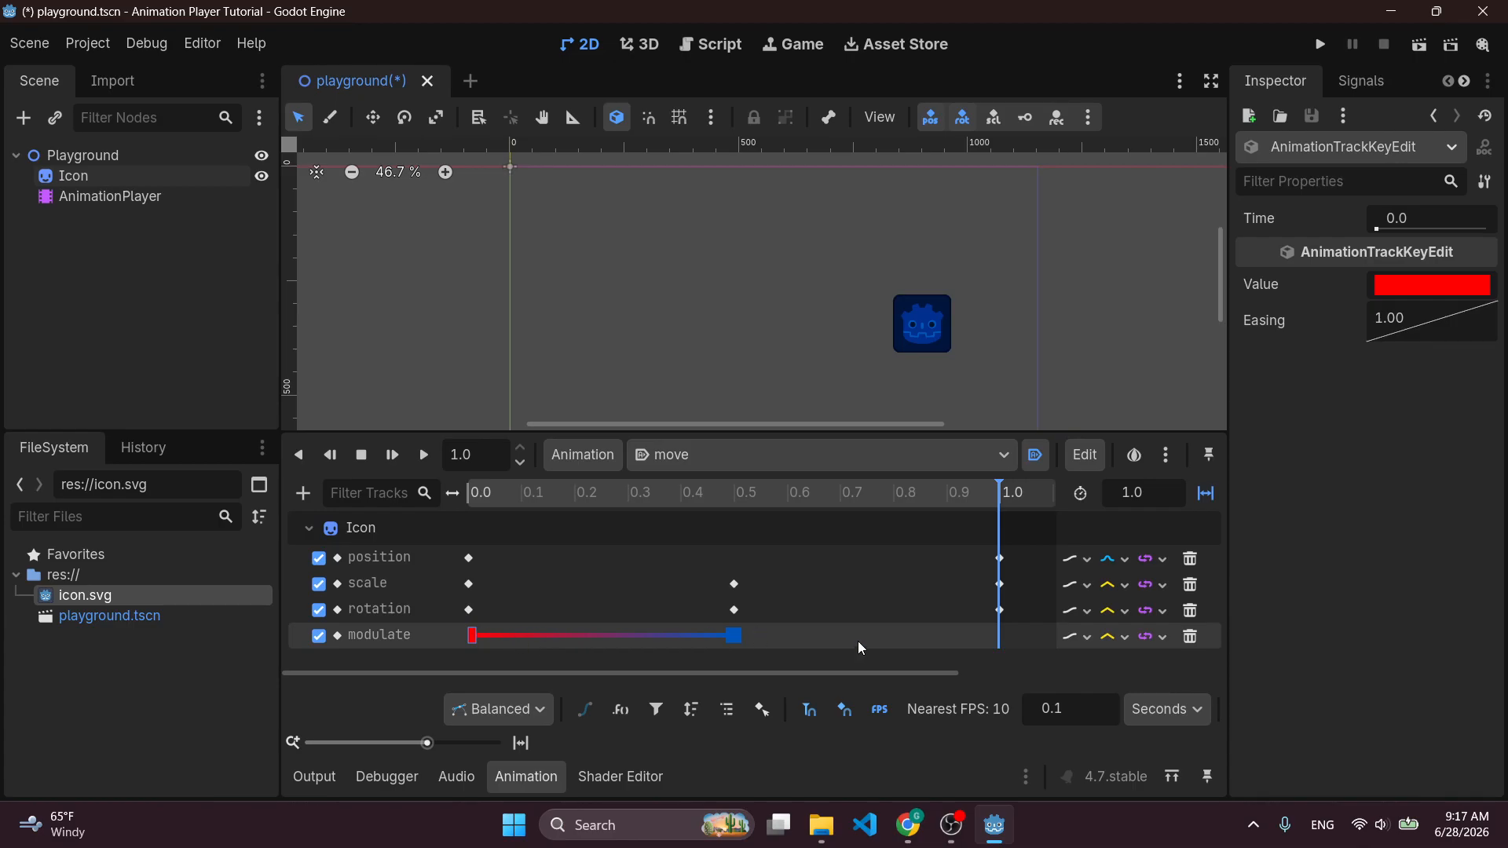
key("ctrl+d")
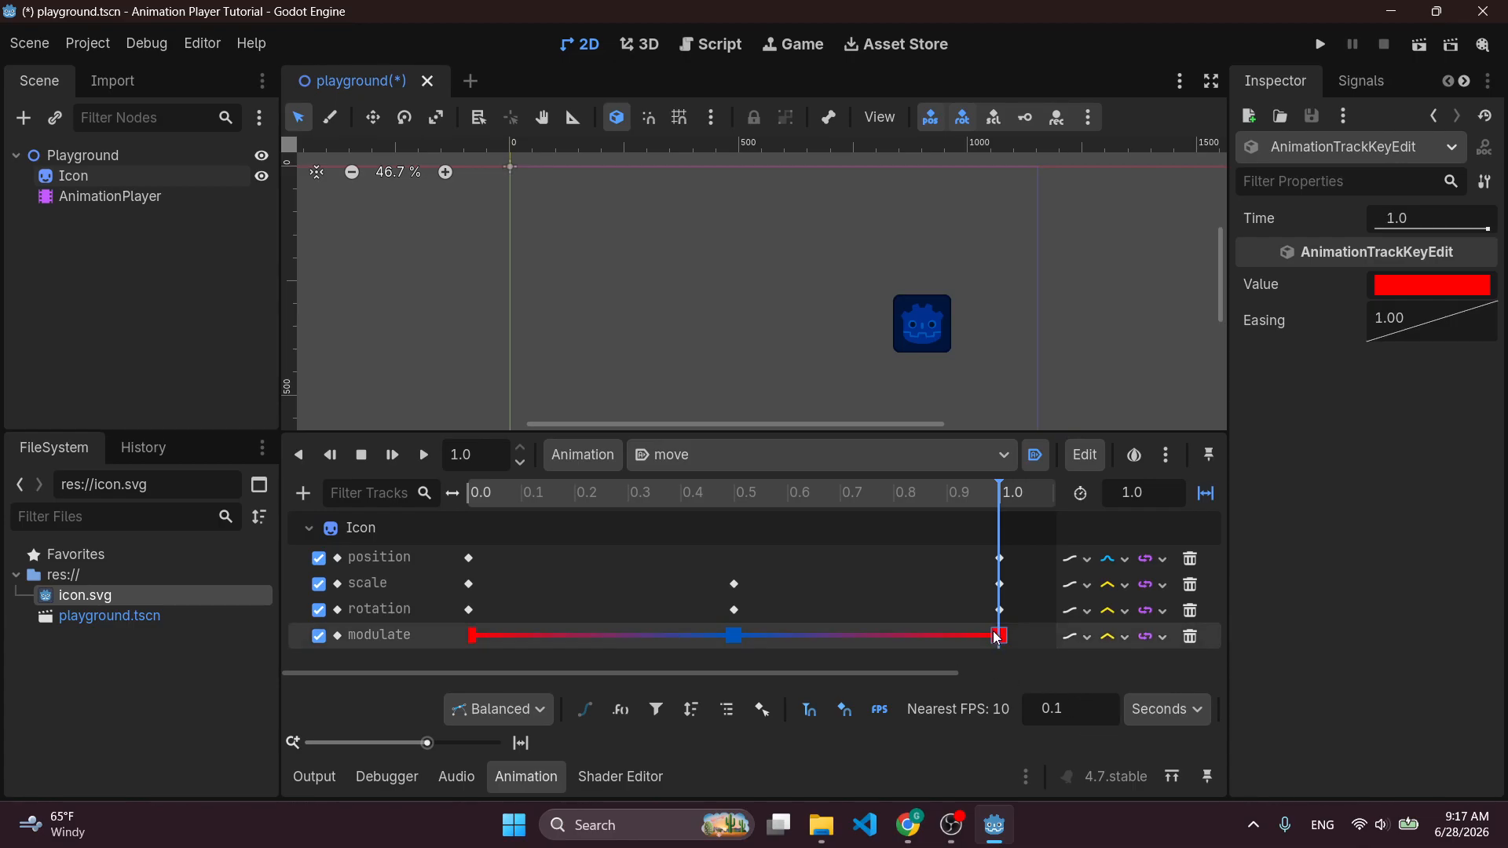
Preview the colour animation, enlarge the animation editor and return the stopped playhead to 0.0 s.
left_click(435, 458)
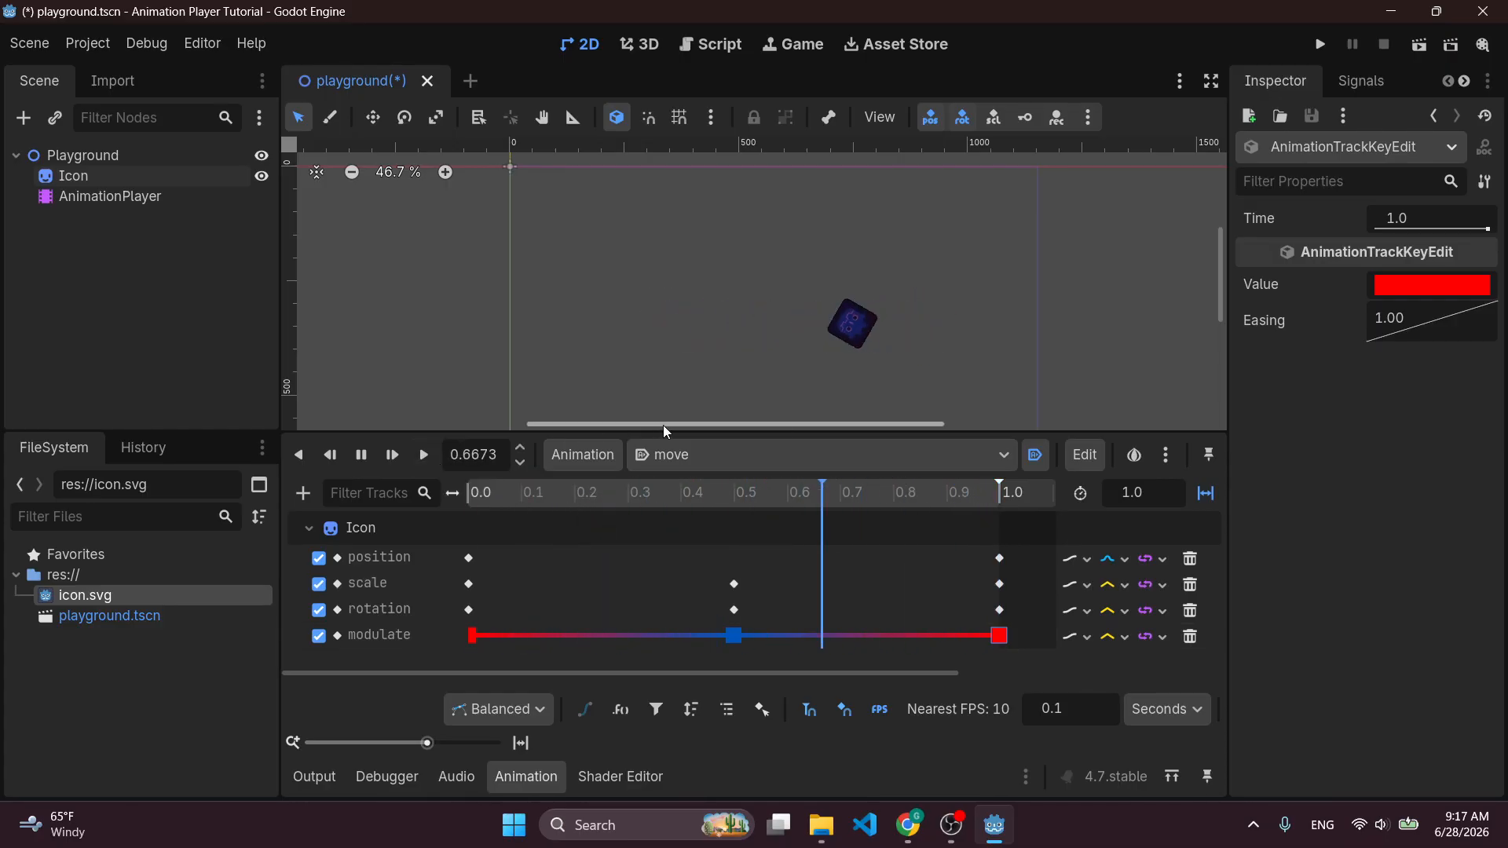
left_click_drag(662, 429, 648, 393)
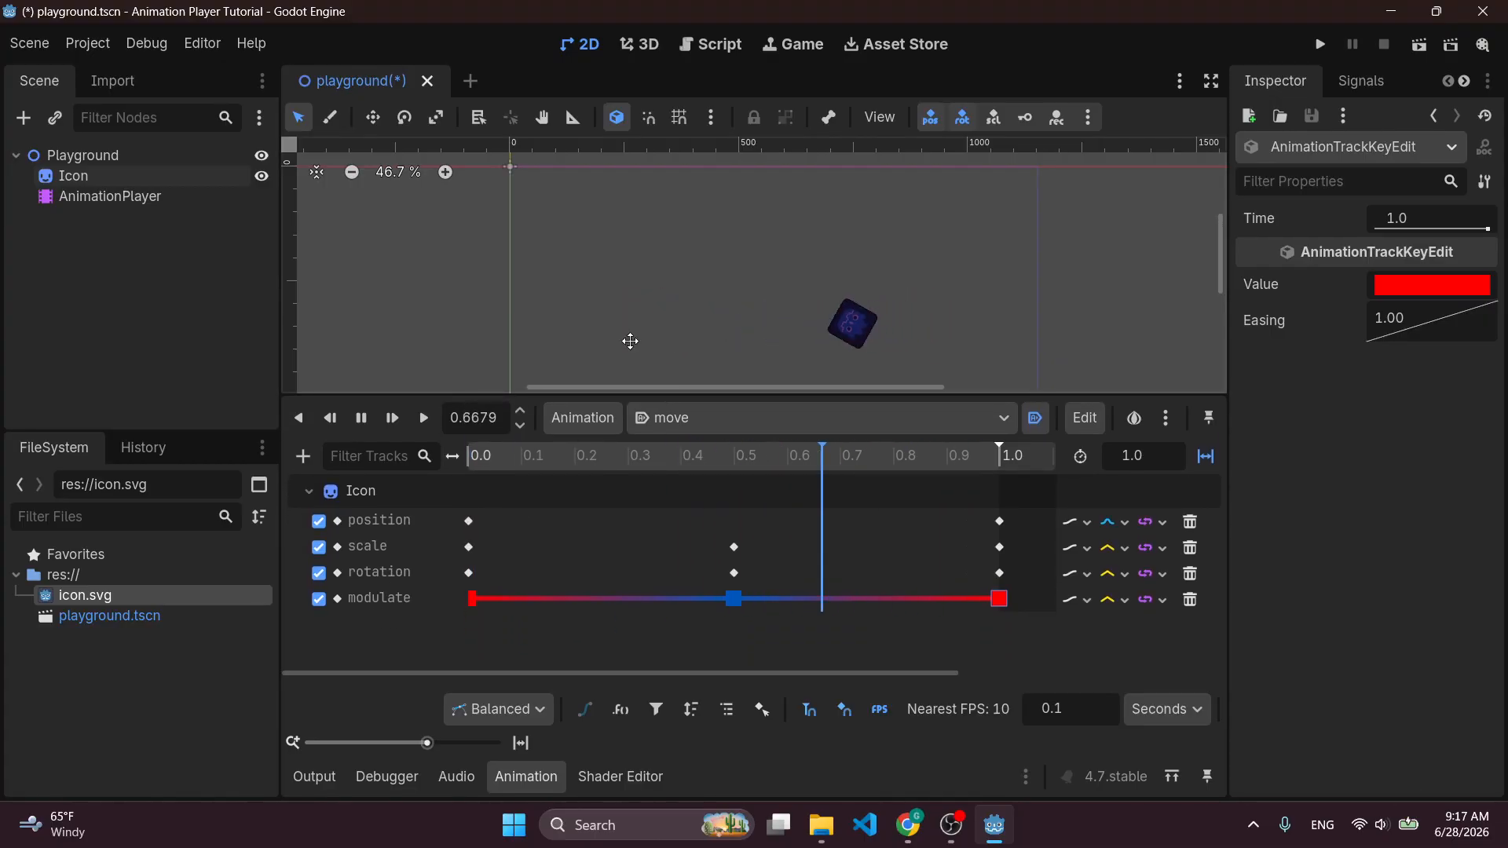
left_click(368, 422)
left_click_drag(647, 466, 400, 455)
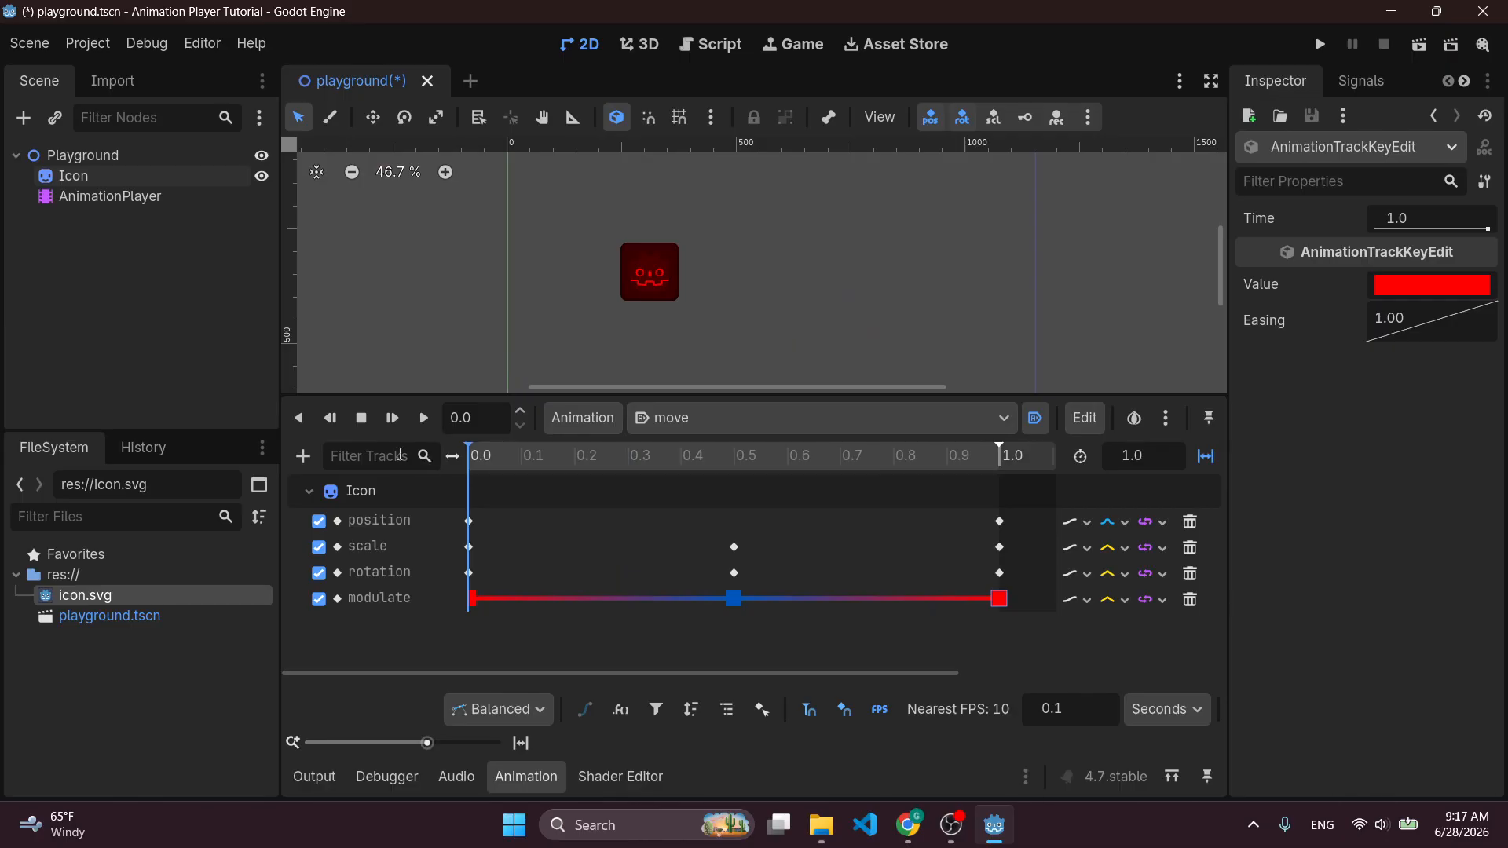
Add a property track for the Icon's visible property to the move animation.
left_click(304, 456)
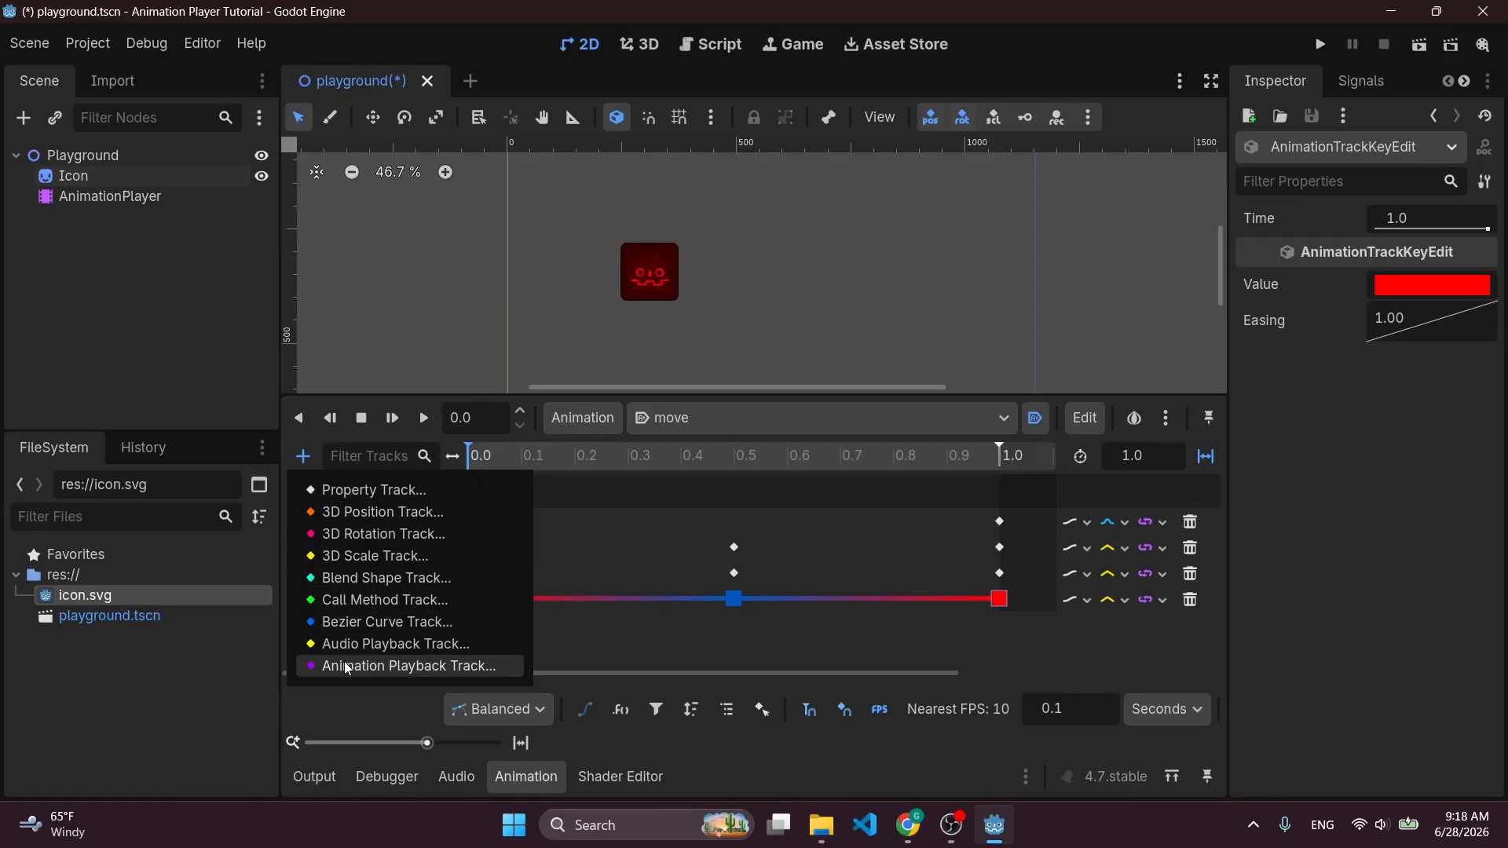
left_click(359, 491)
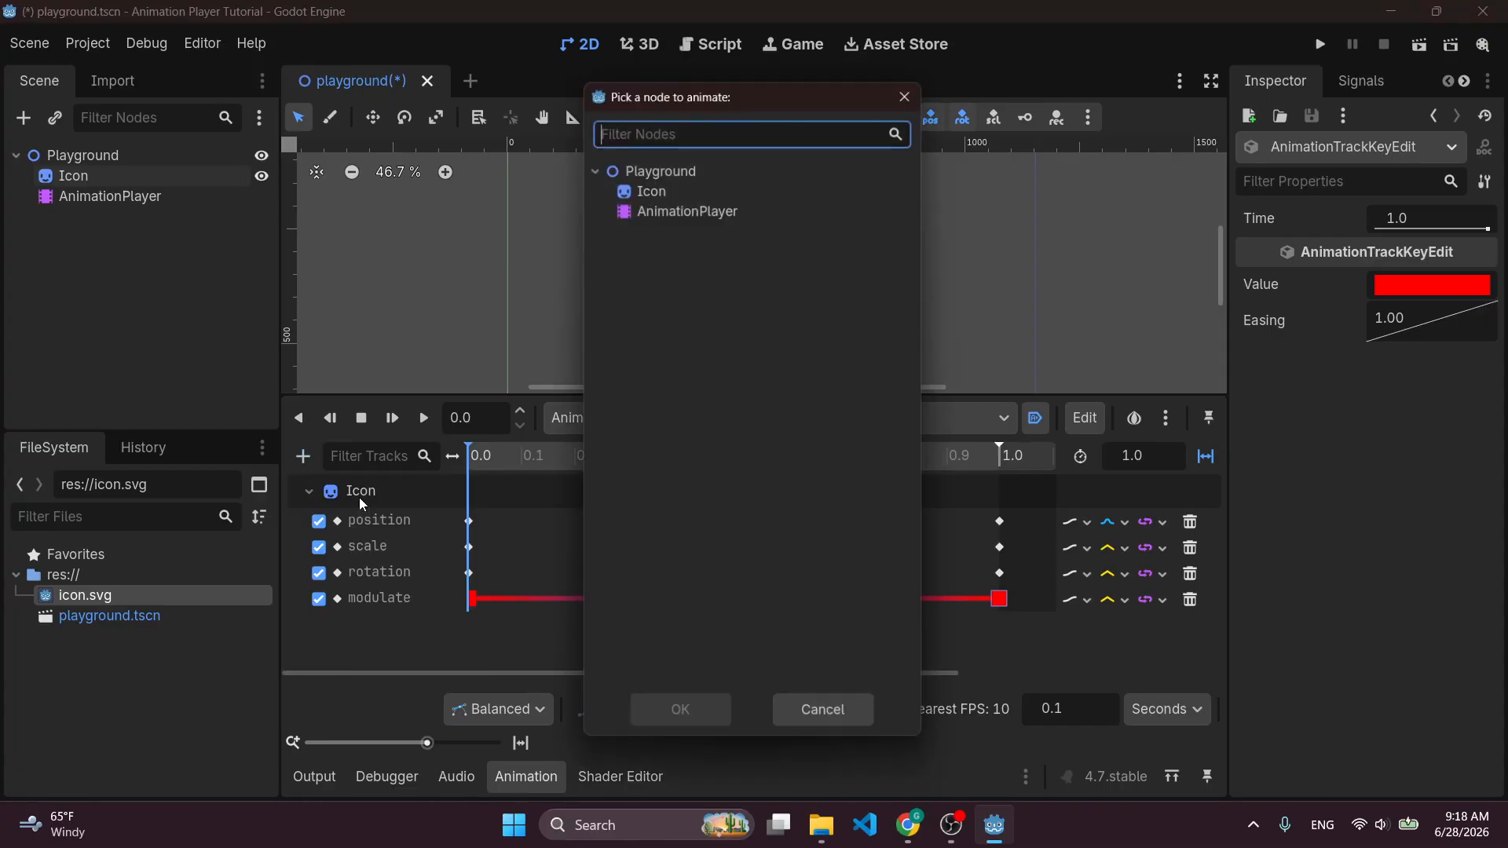
left_click(651, 191)
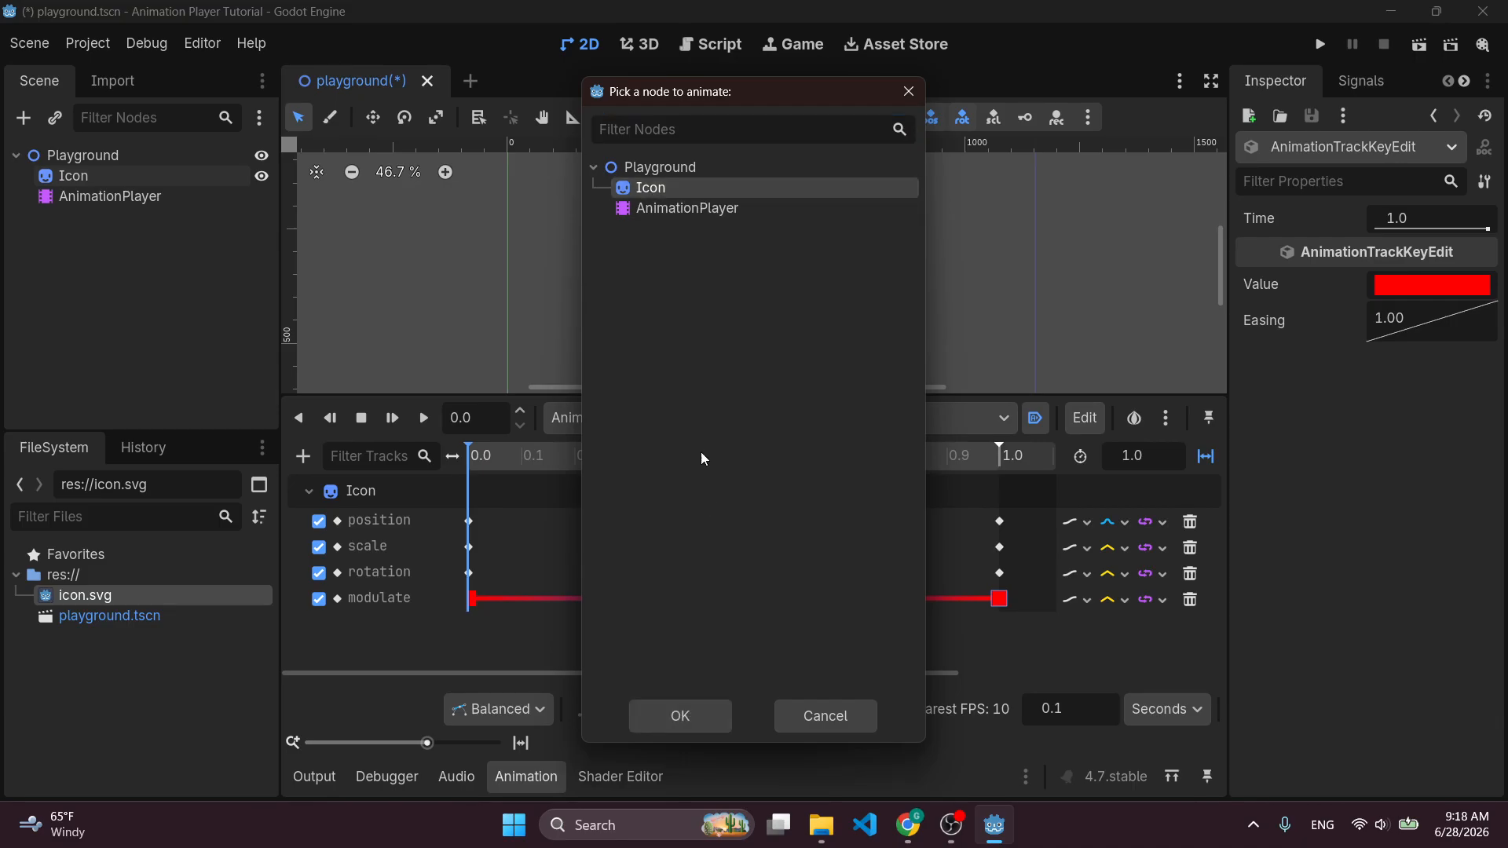
left_click(696, 709)
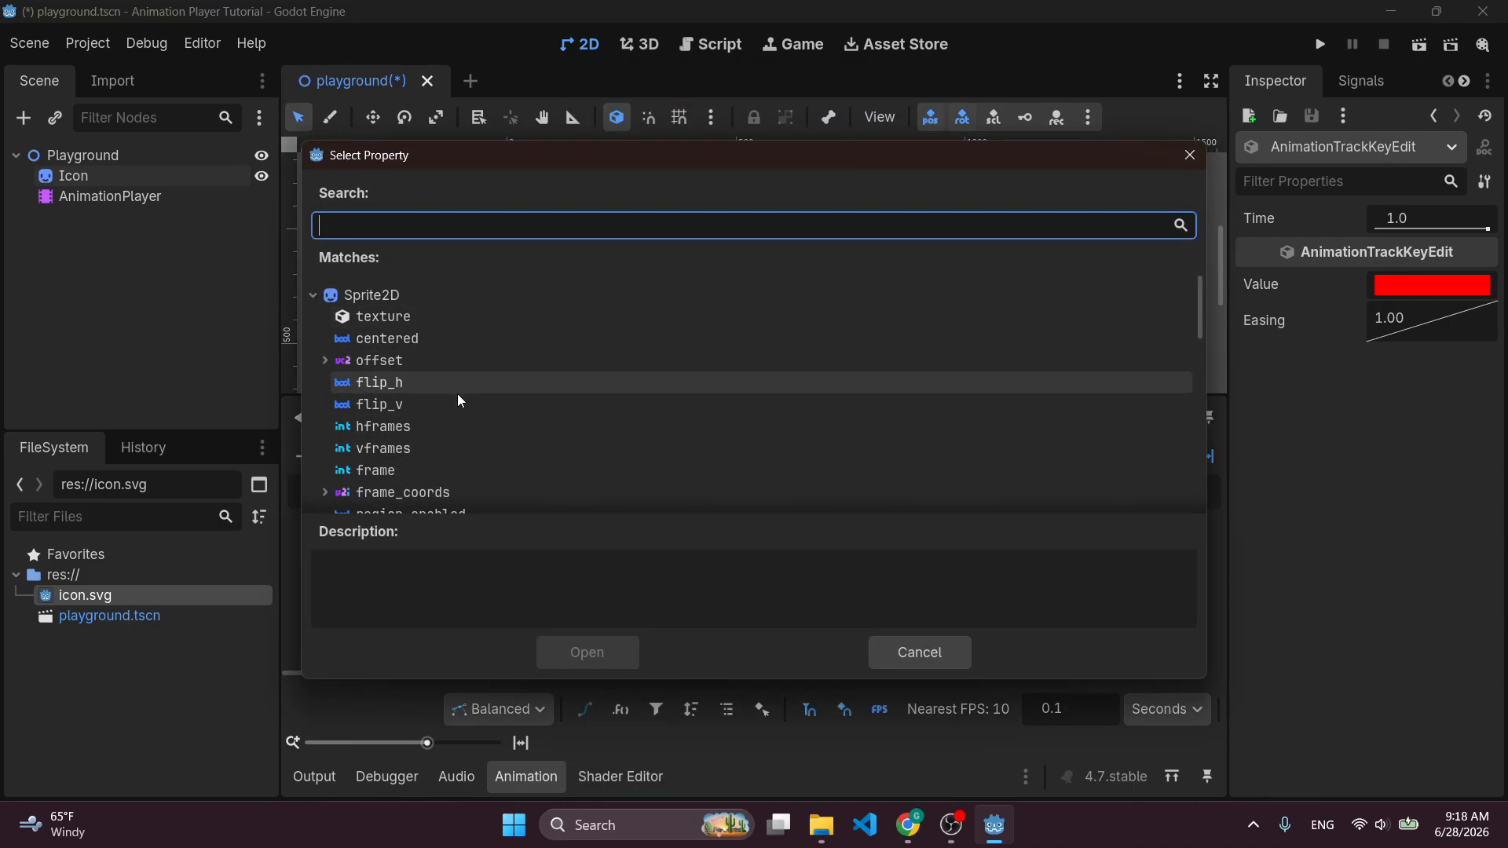
scroll(452, 396, "down", 2)
scroll(444, 403, "down", 4)
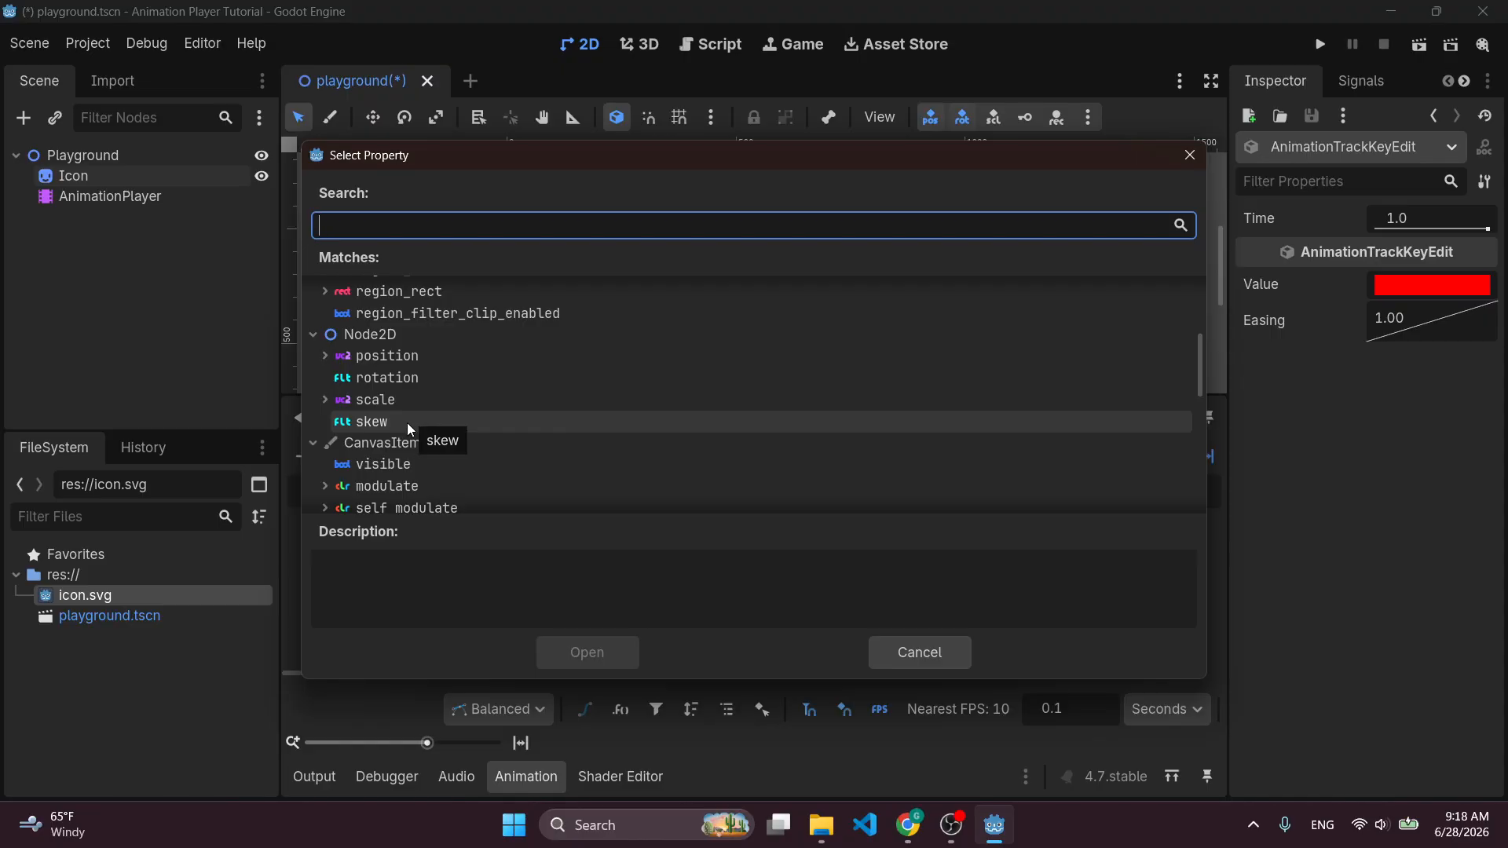
left_click(407, 466)
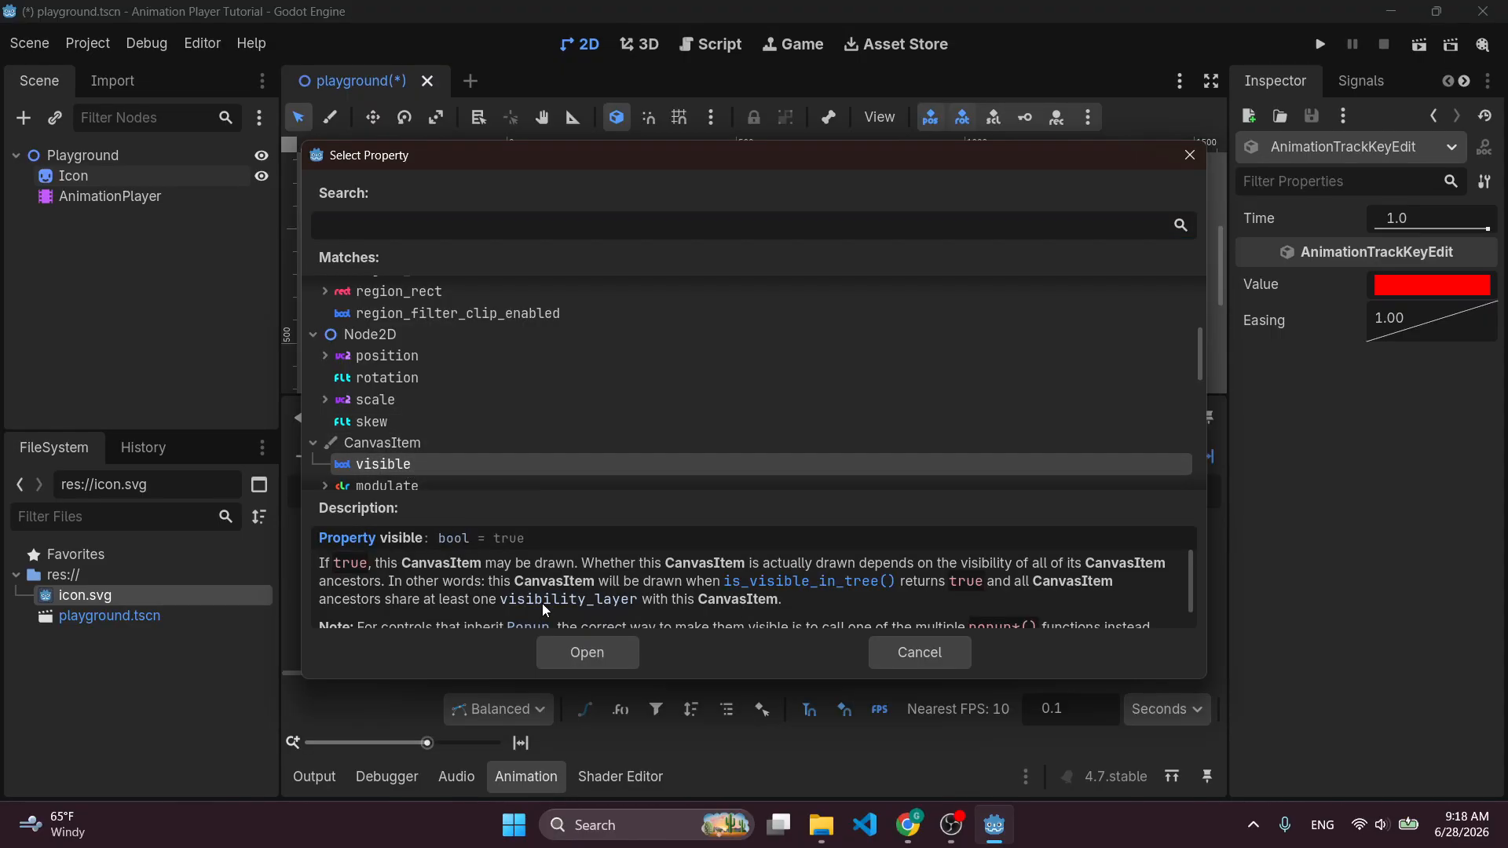
left_click(601, 657)
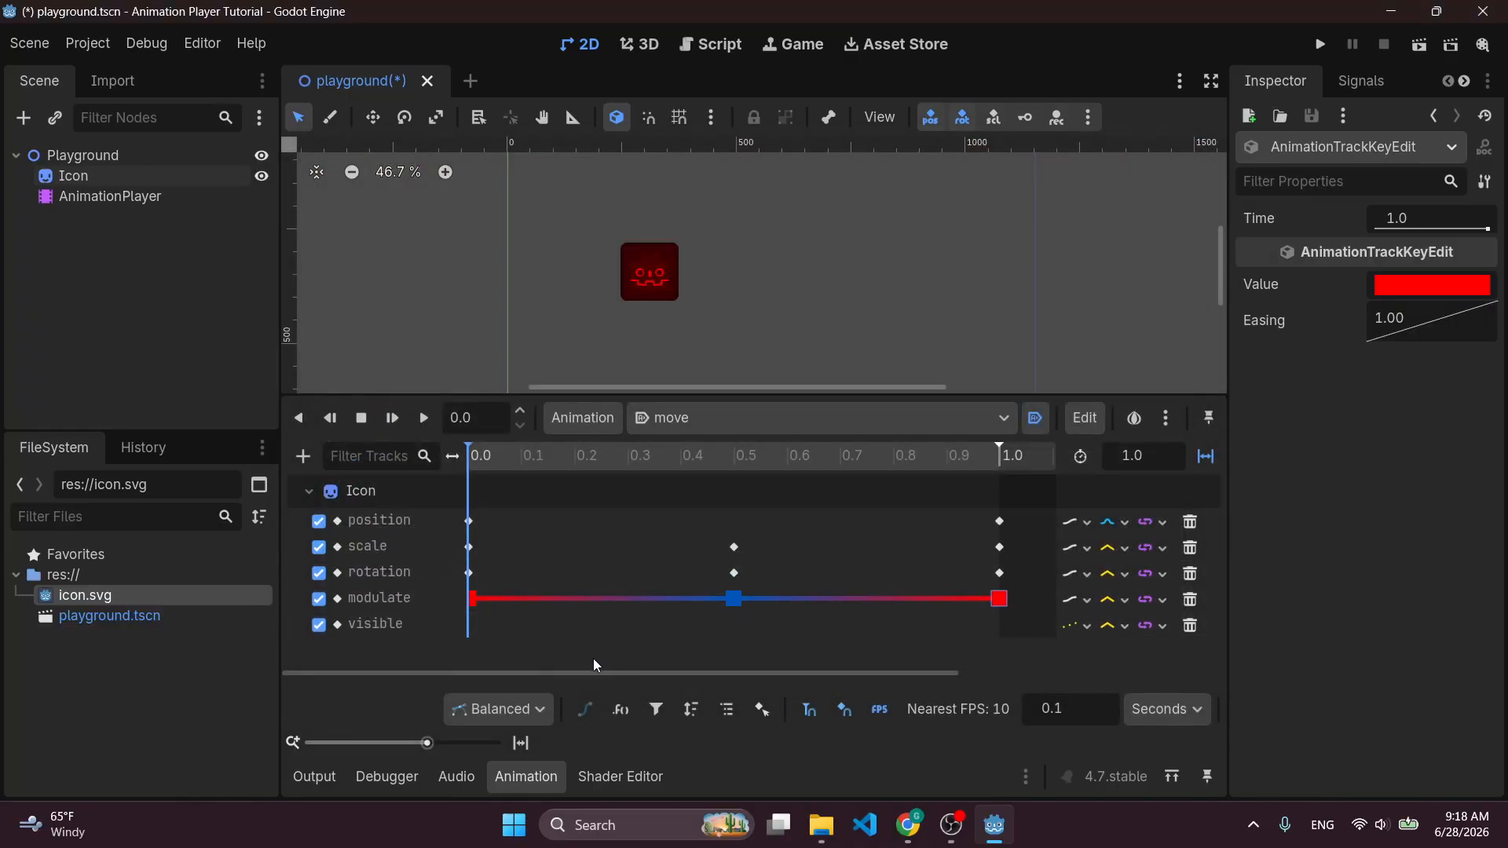
Insert a key on the visible track at 0.0 s and select it to inspect its value.
left_click(471, 632)
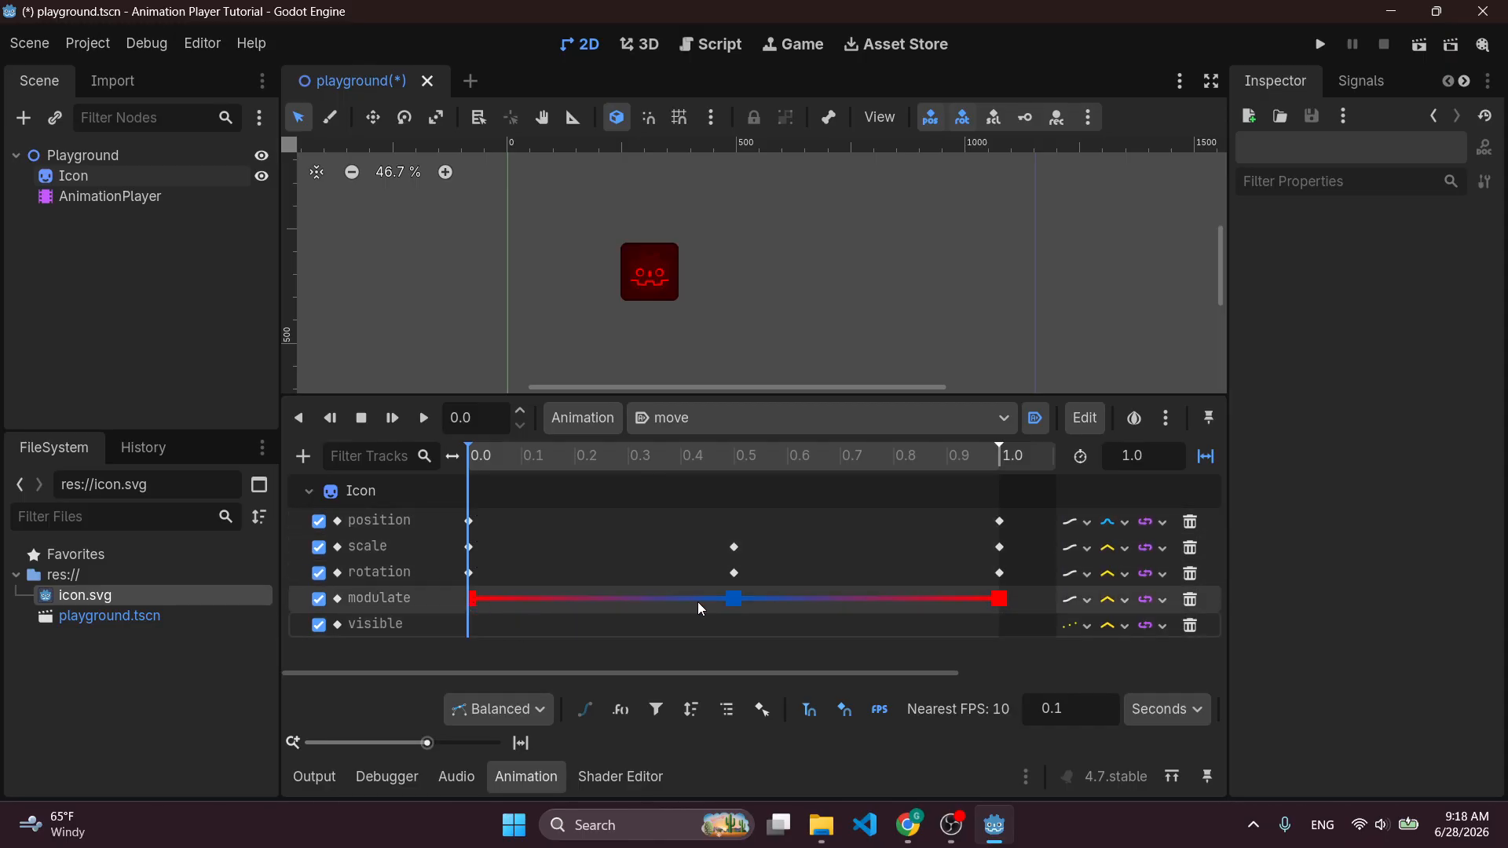
right_click(469, 629)
left_click(541, 645)
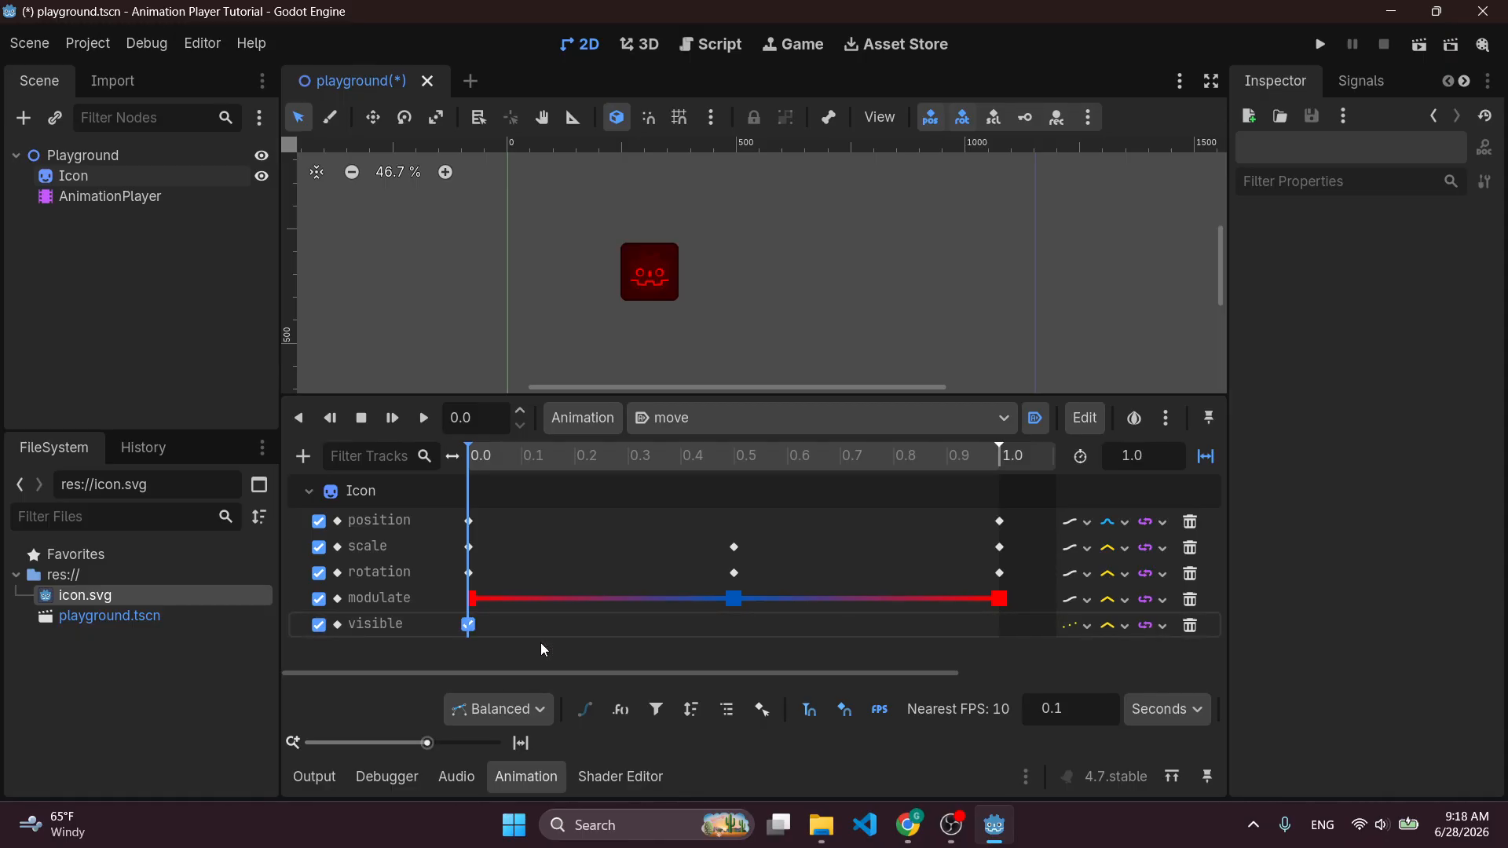
left_click(469, 625)
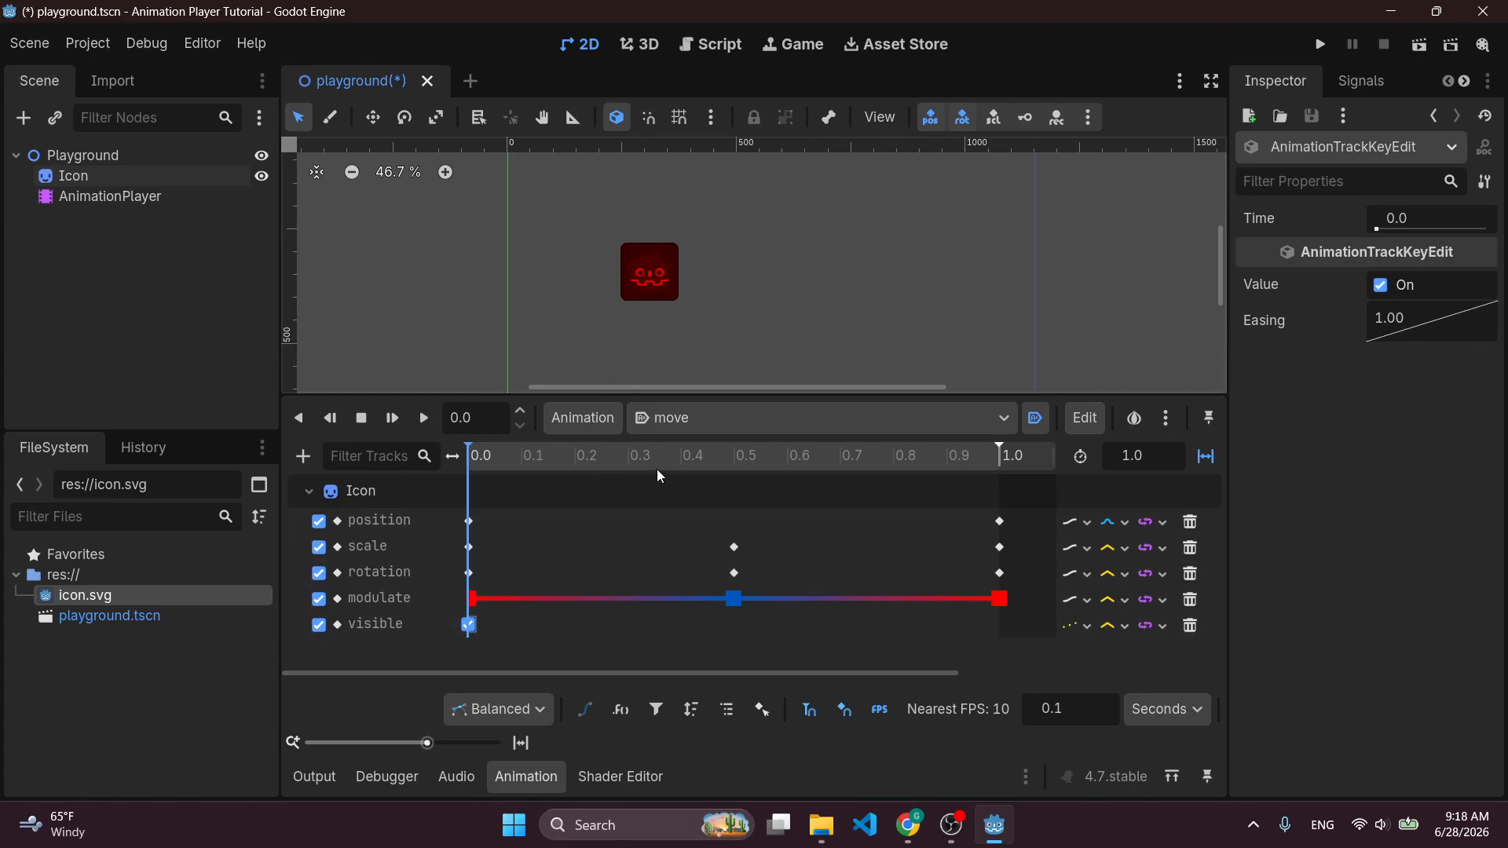
Insert a visible key at 0.5 s and turn its value off.
left_click(734, 459)
right_click(733, 625)
left_click(774, 638)
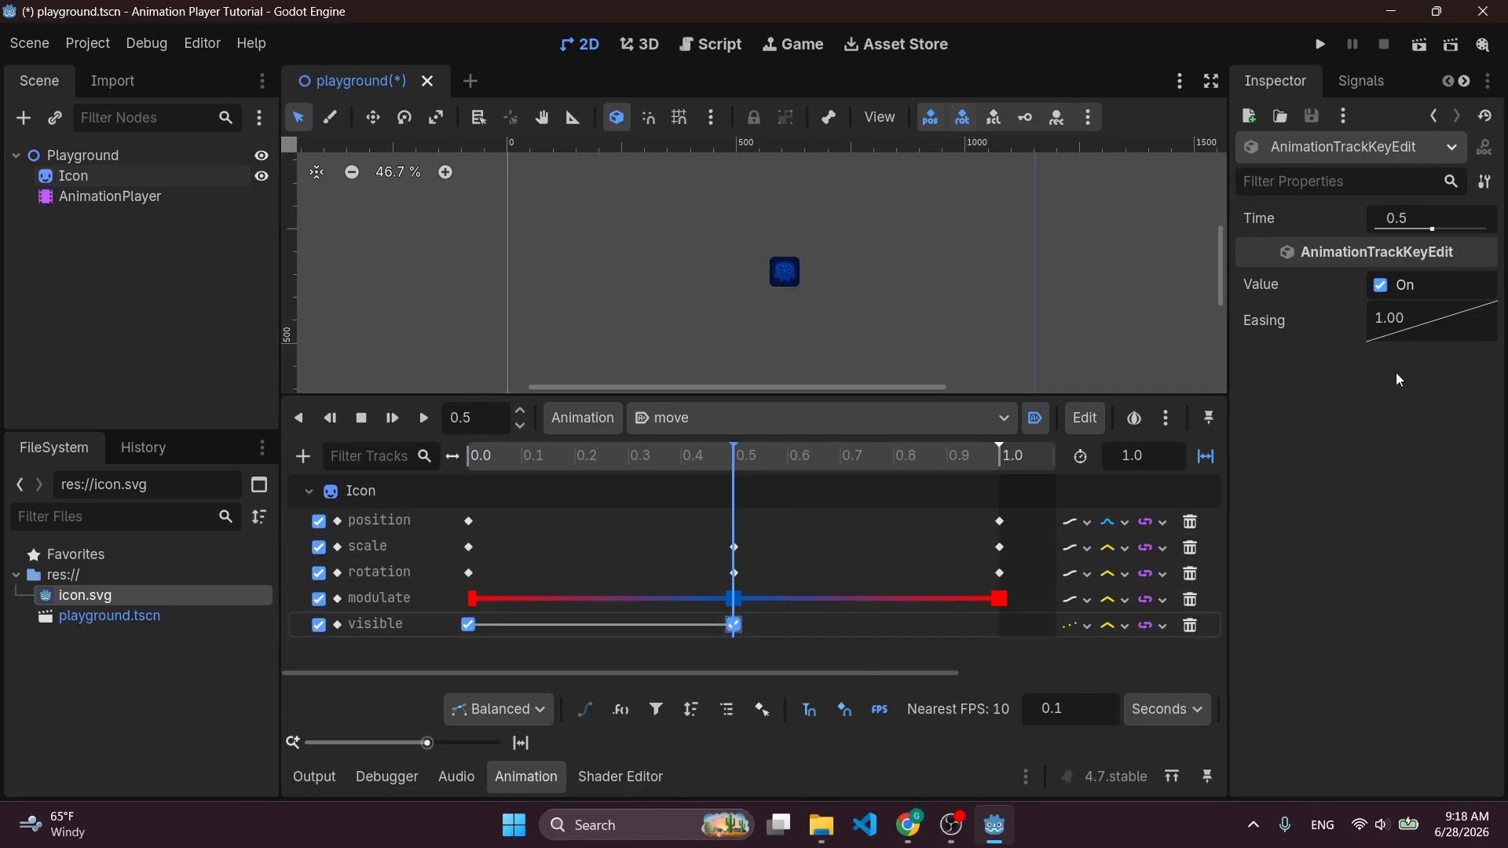
left_click(1381, 285)
Insert a visible key at 1.0 s and turn its value on.
left_click_drag(768, 449, 1002, 427)
right_click(996, 633)
left_click(1025, 640)
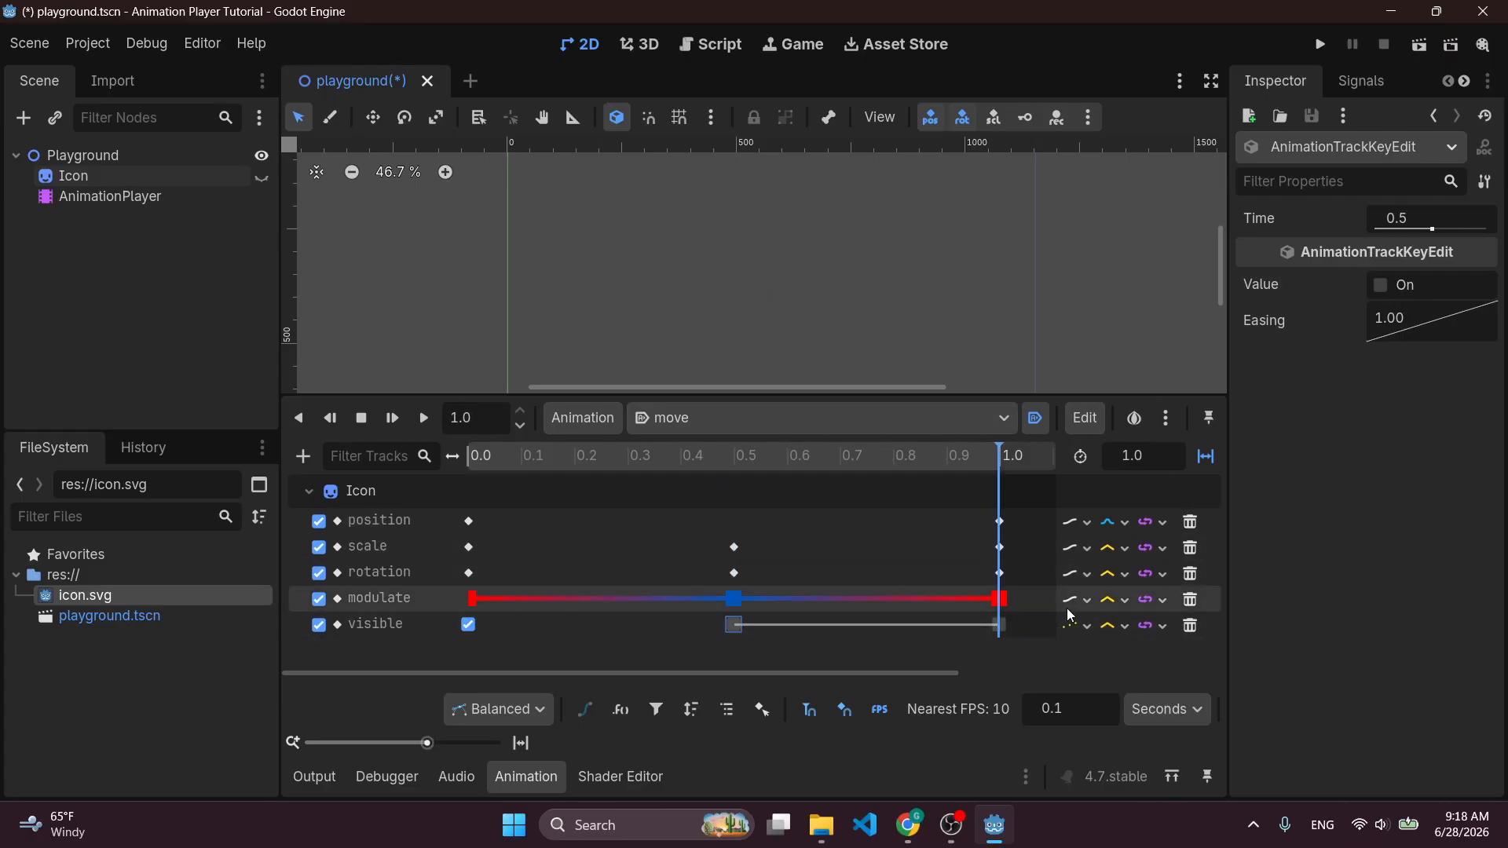
left_click(1000, 625)
left_click(1382, 285)
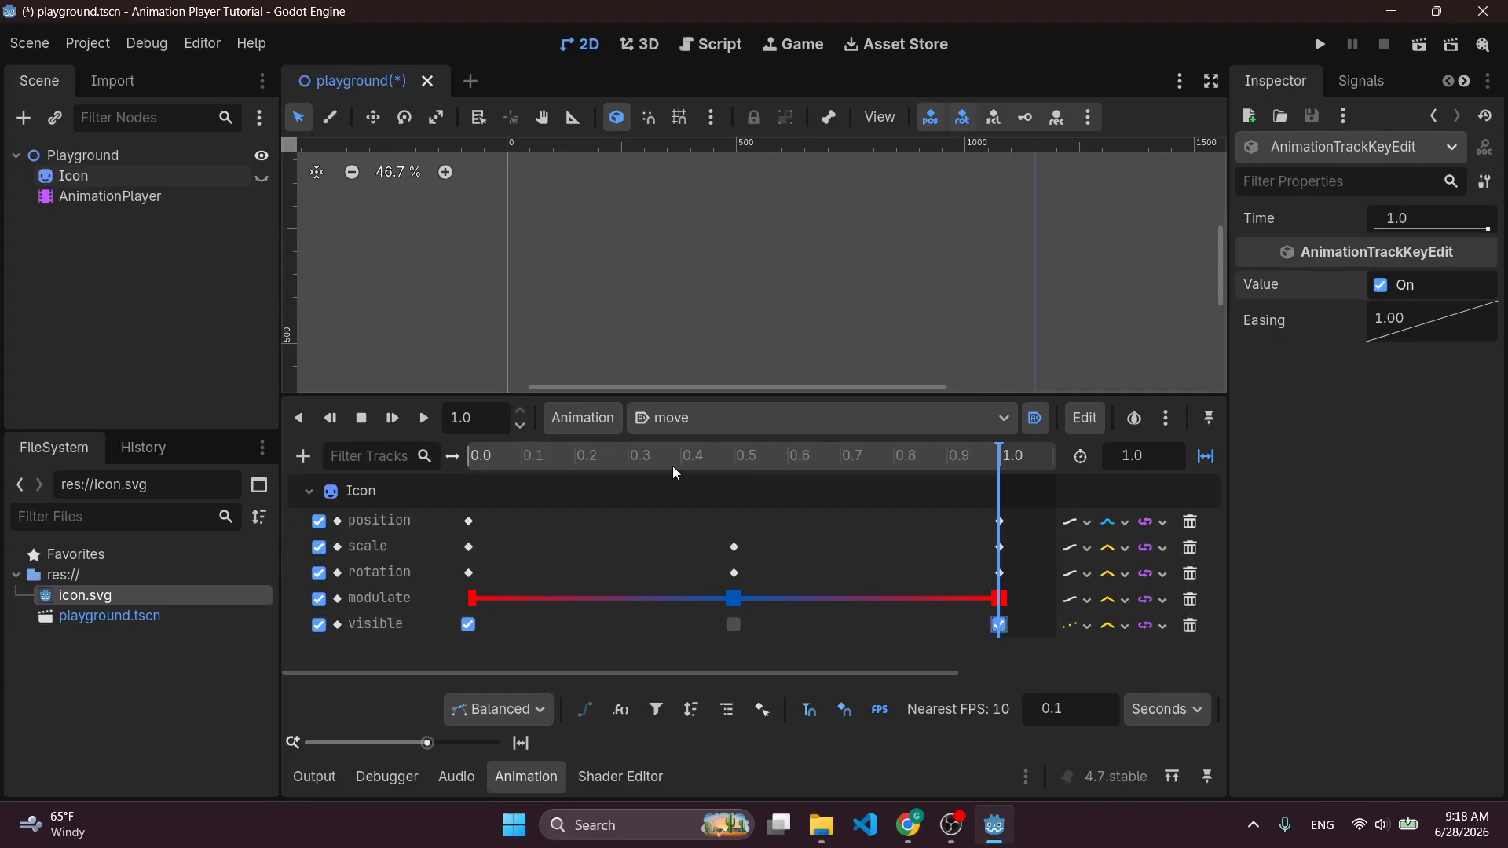
Preview the visibility animation in the editor and in the running project, then close the game window.
left_click(434, 424)
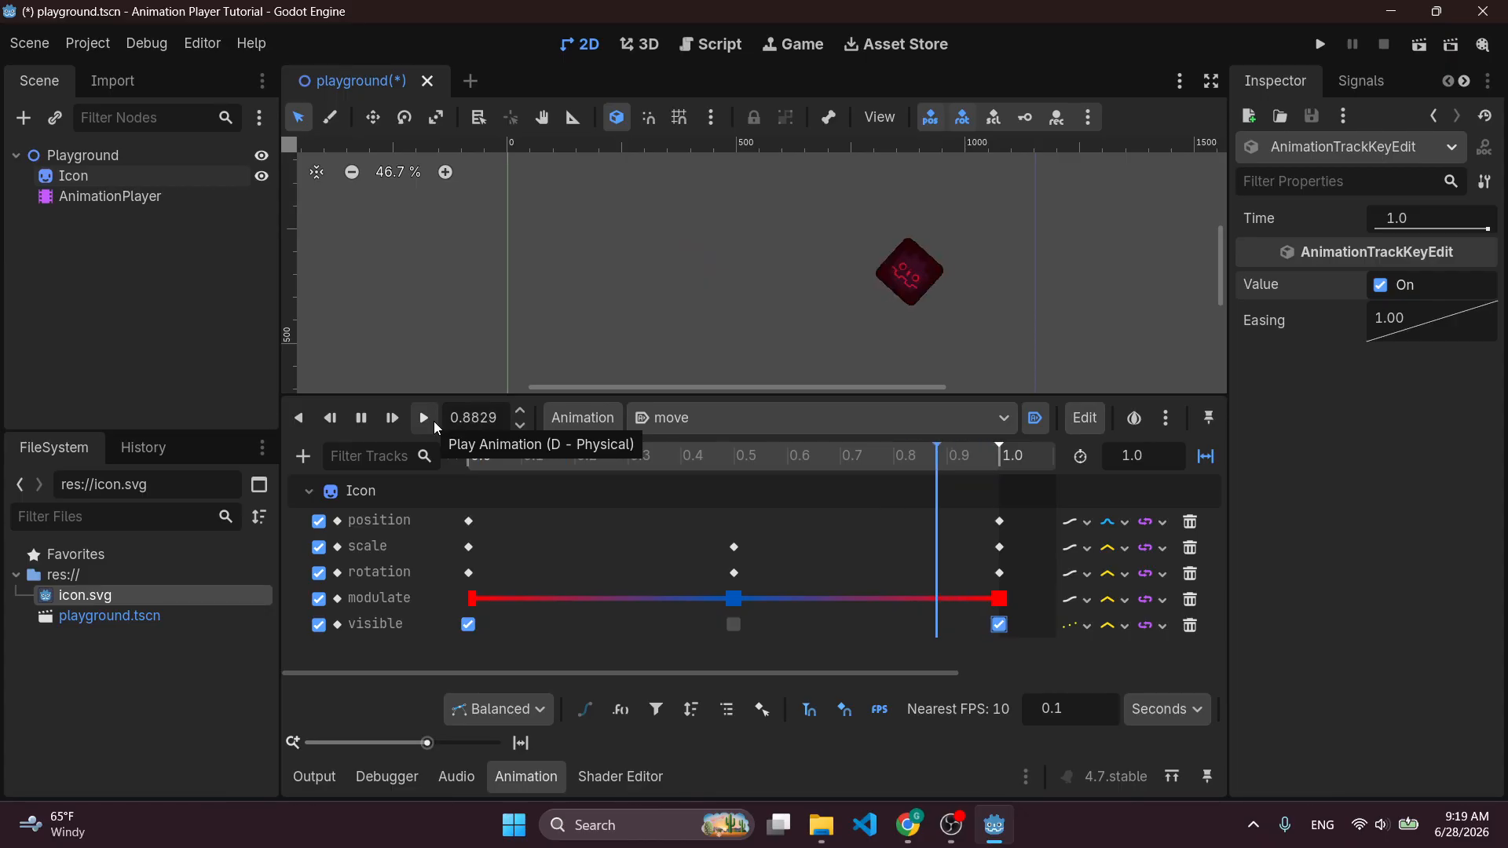
left_click(1319, 48)
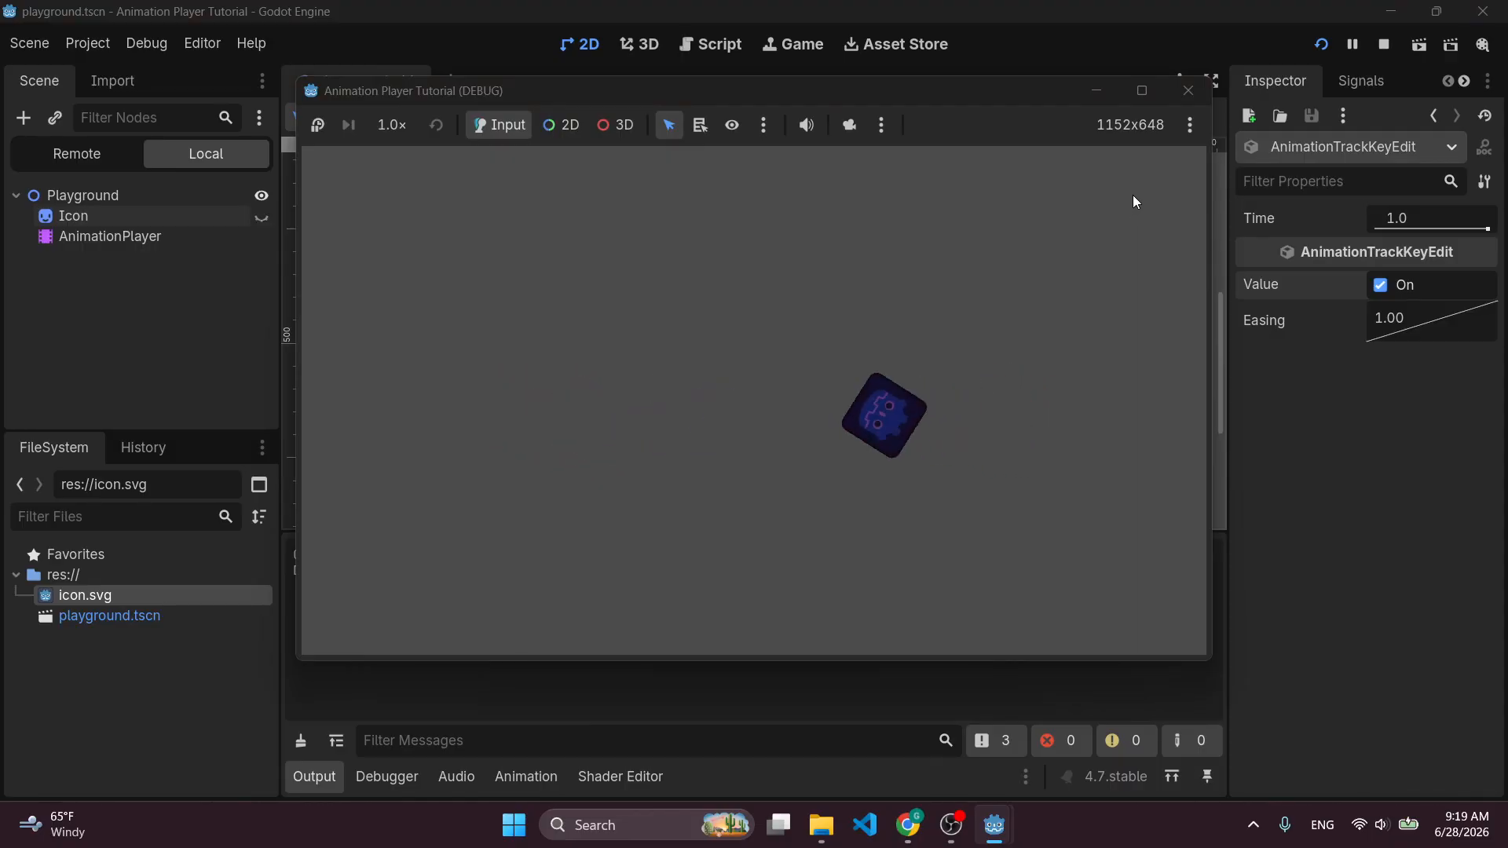
left_click(1188, 90)
Return the move animation's playhead to 0.0 s and examine the Icon's keyable Transform and Visibility properties.
left_click(164, 198)
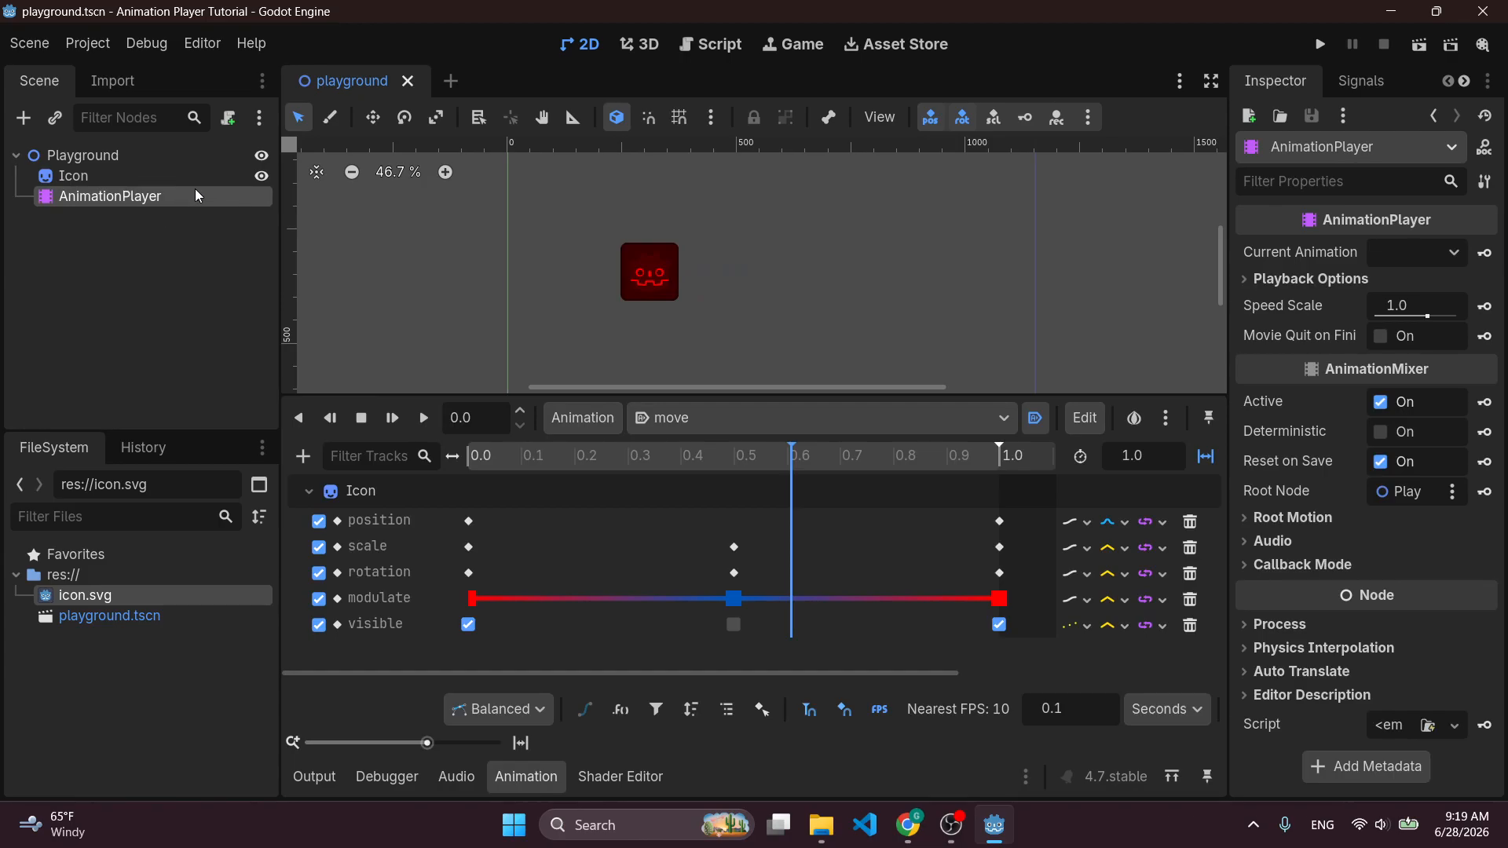
left_click_drag(730, 460, 445, 469)
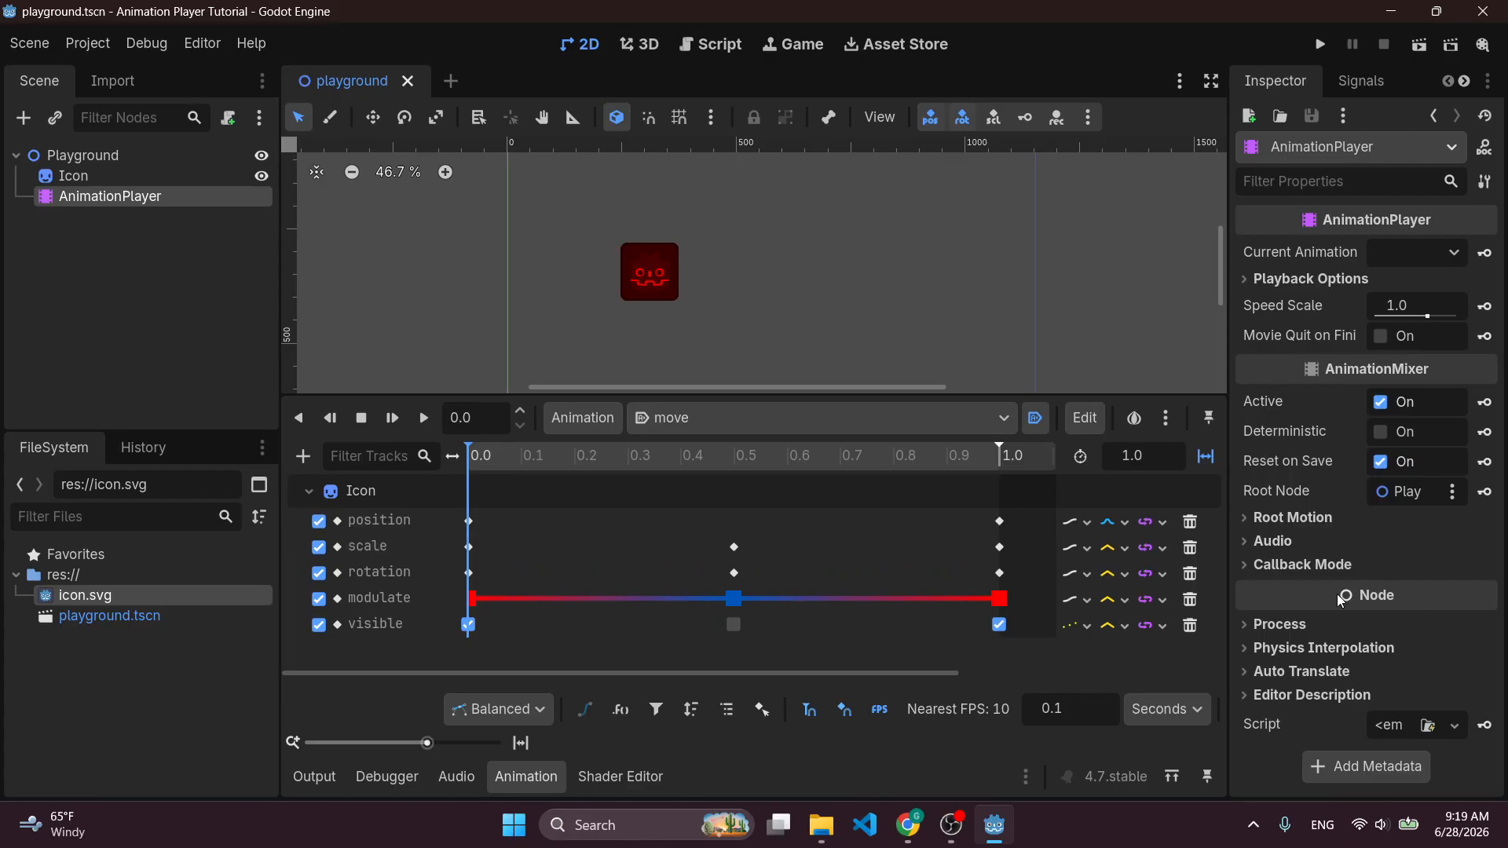
left_click(189, 175)
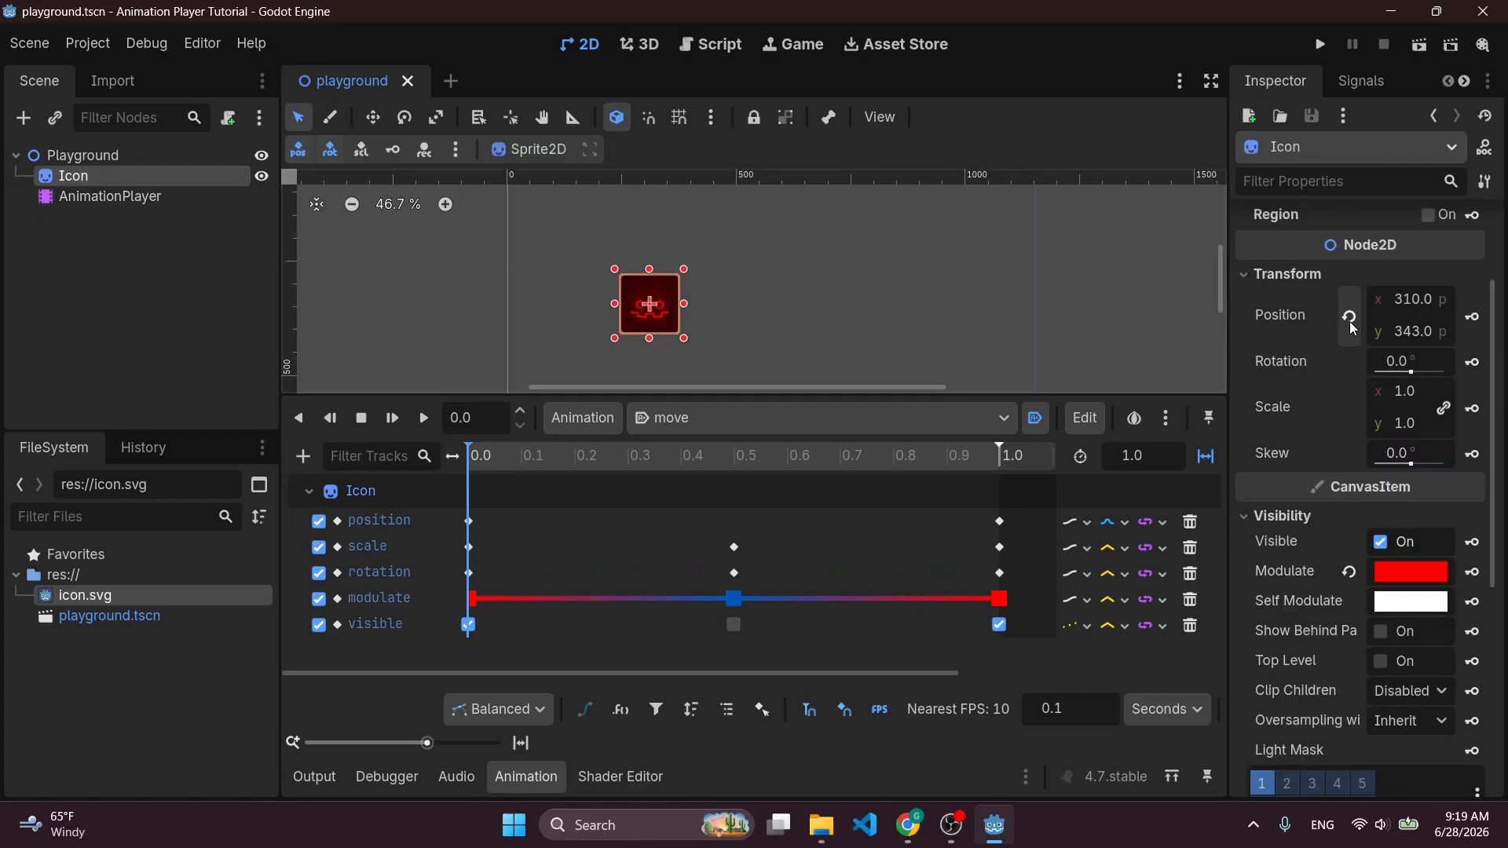
scroll(1351, 572, "down", 2)
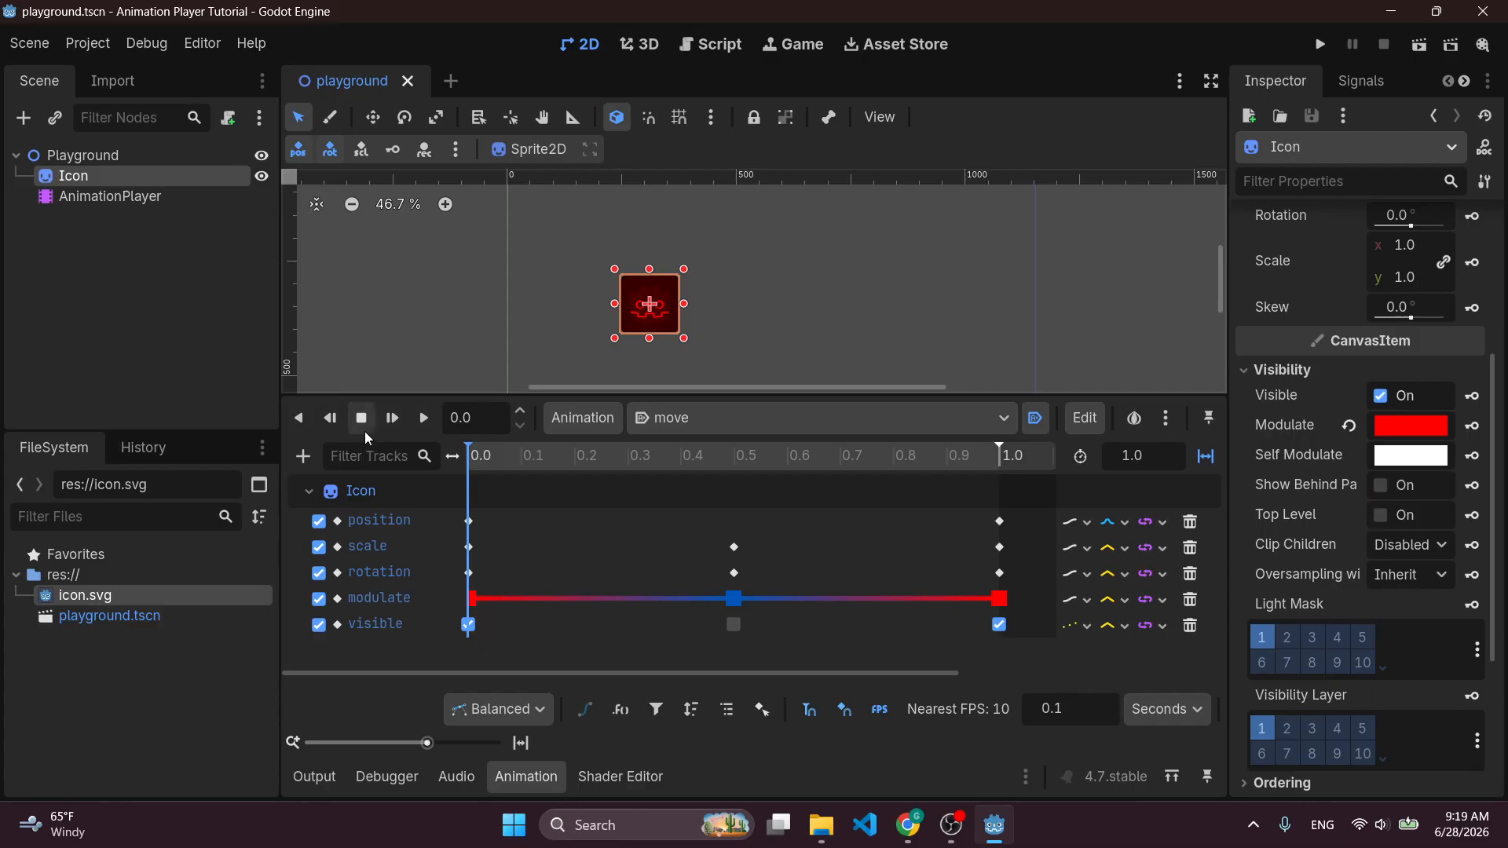
Examine the track types that can be added to the move animation.
left_click(306, 466)
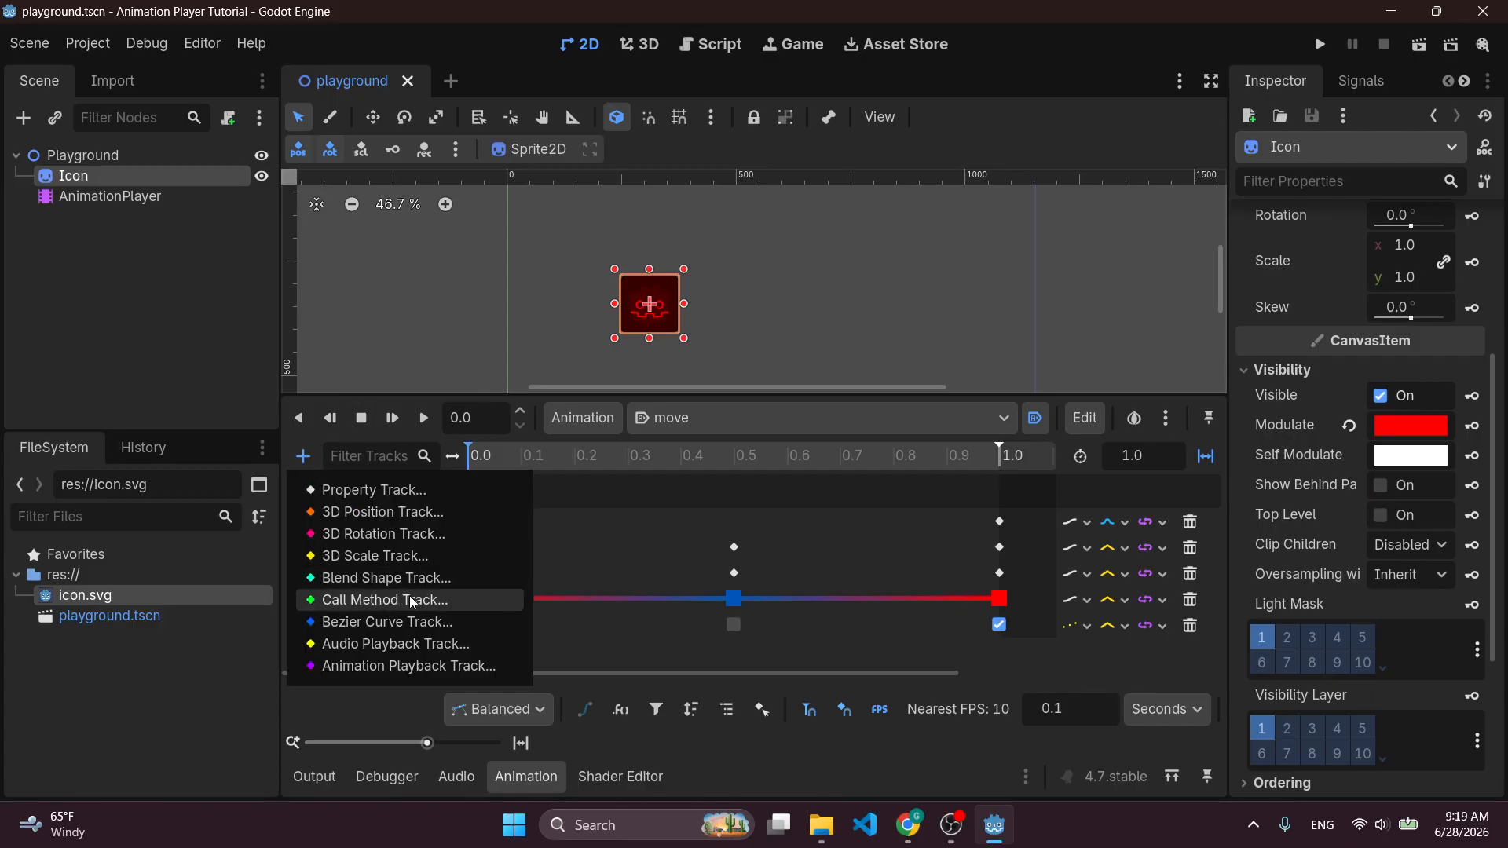
left_click(590, 656)
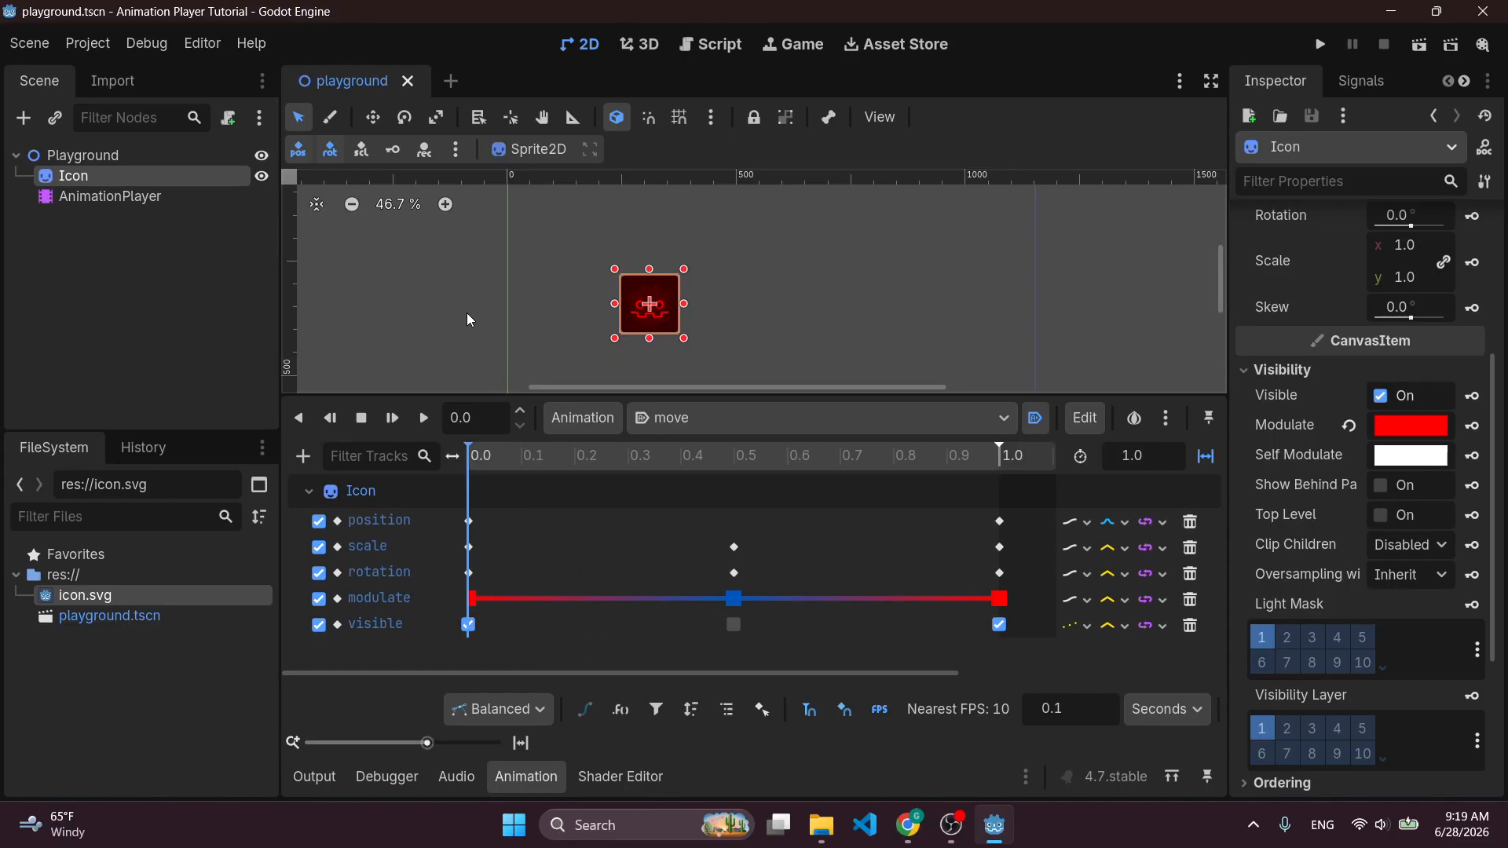
Switch to Chrome and download template_free.zip of the Action Platformer Character Animation Template from itch.io without paying.
left_click(908, 824)
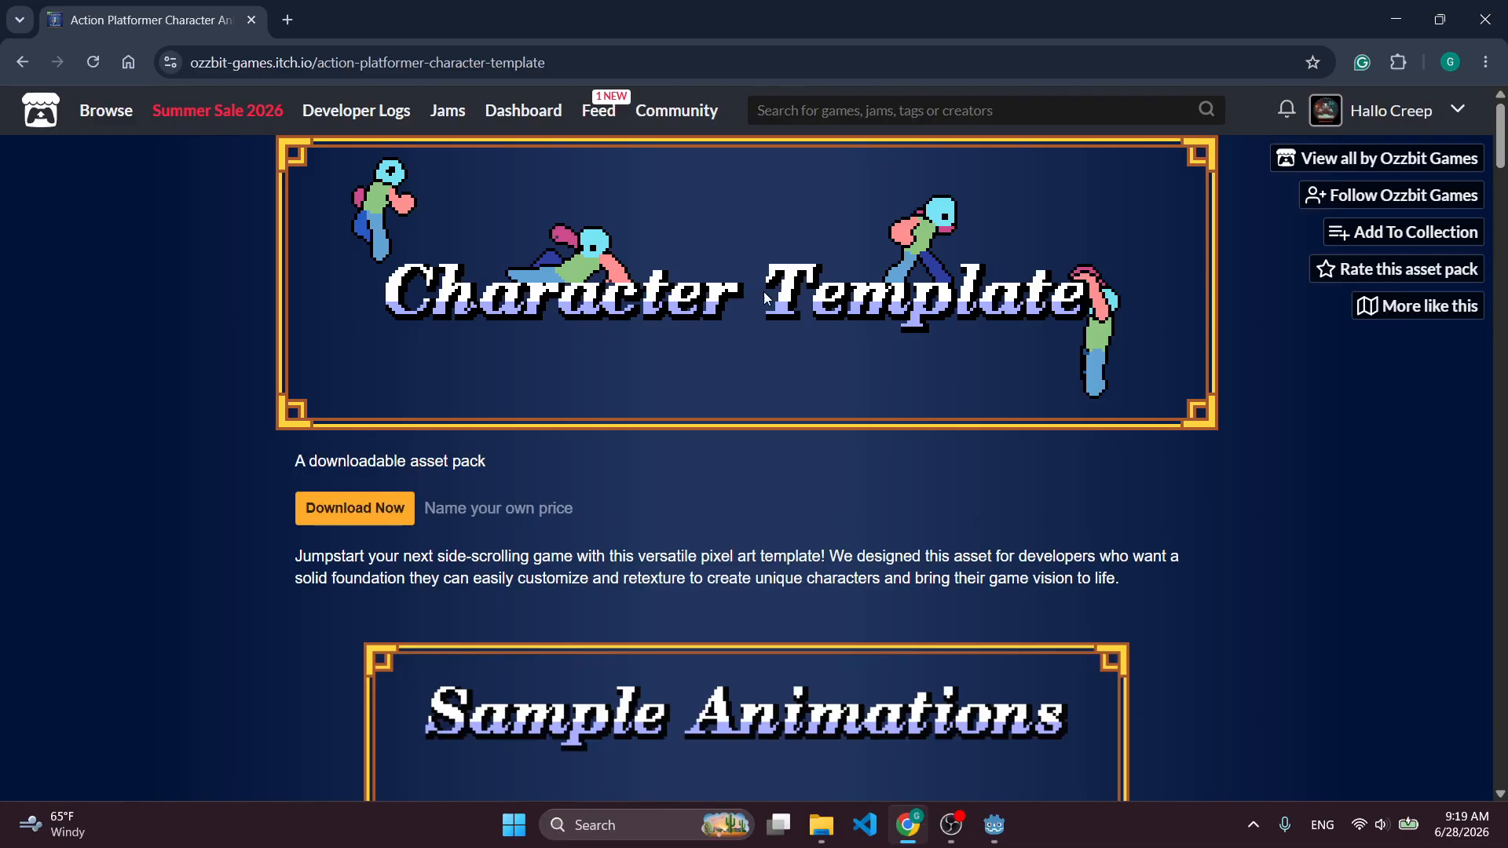
scroll(776, 292, "down", 6)
scroll(776, 291, "up", 1)
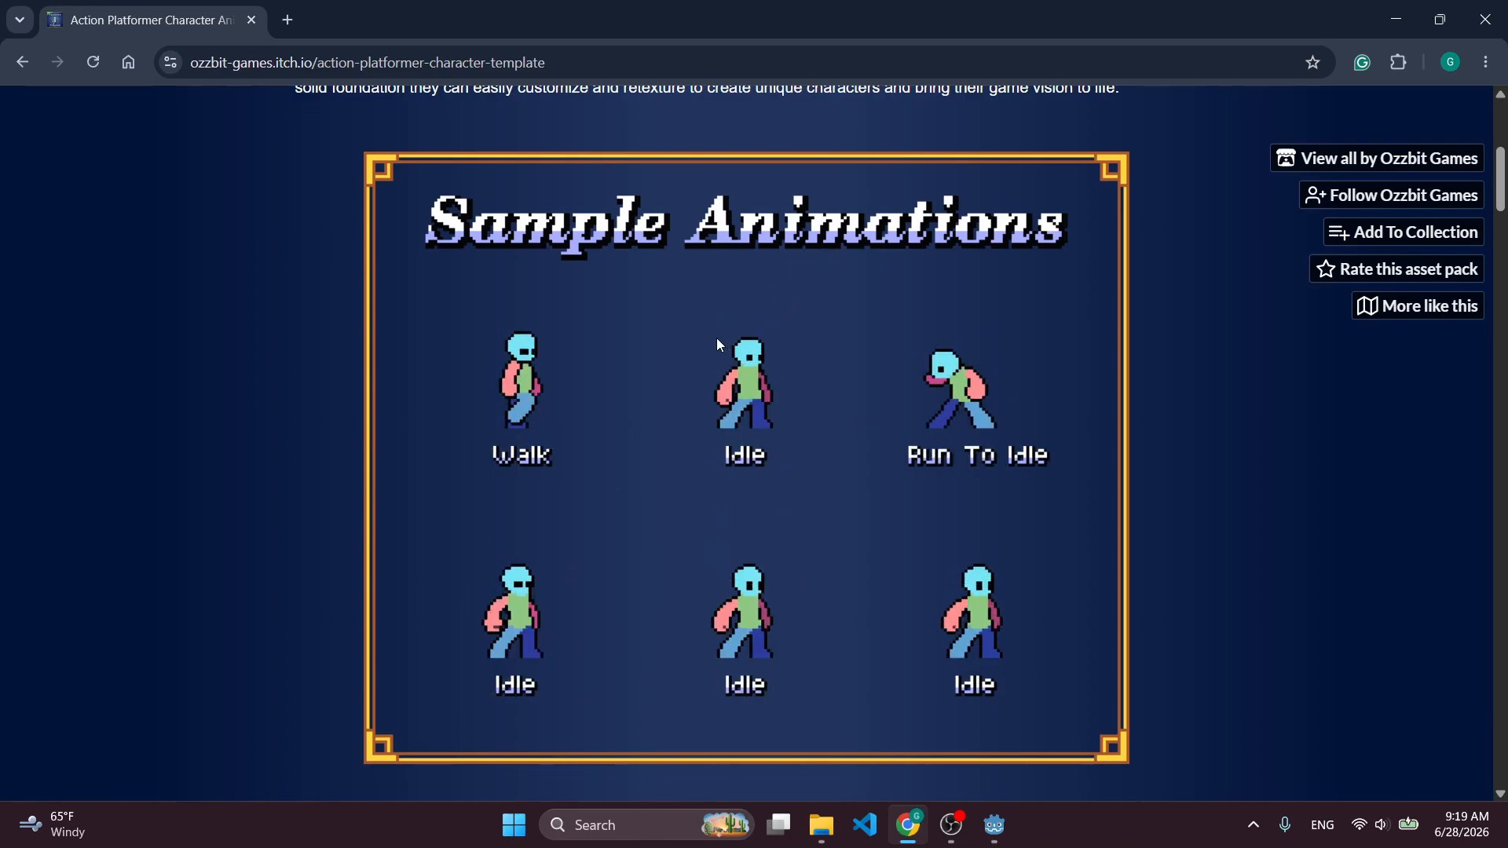
scroll(713, 338, "up", 4)
left_click(378, 414)
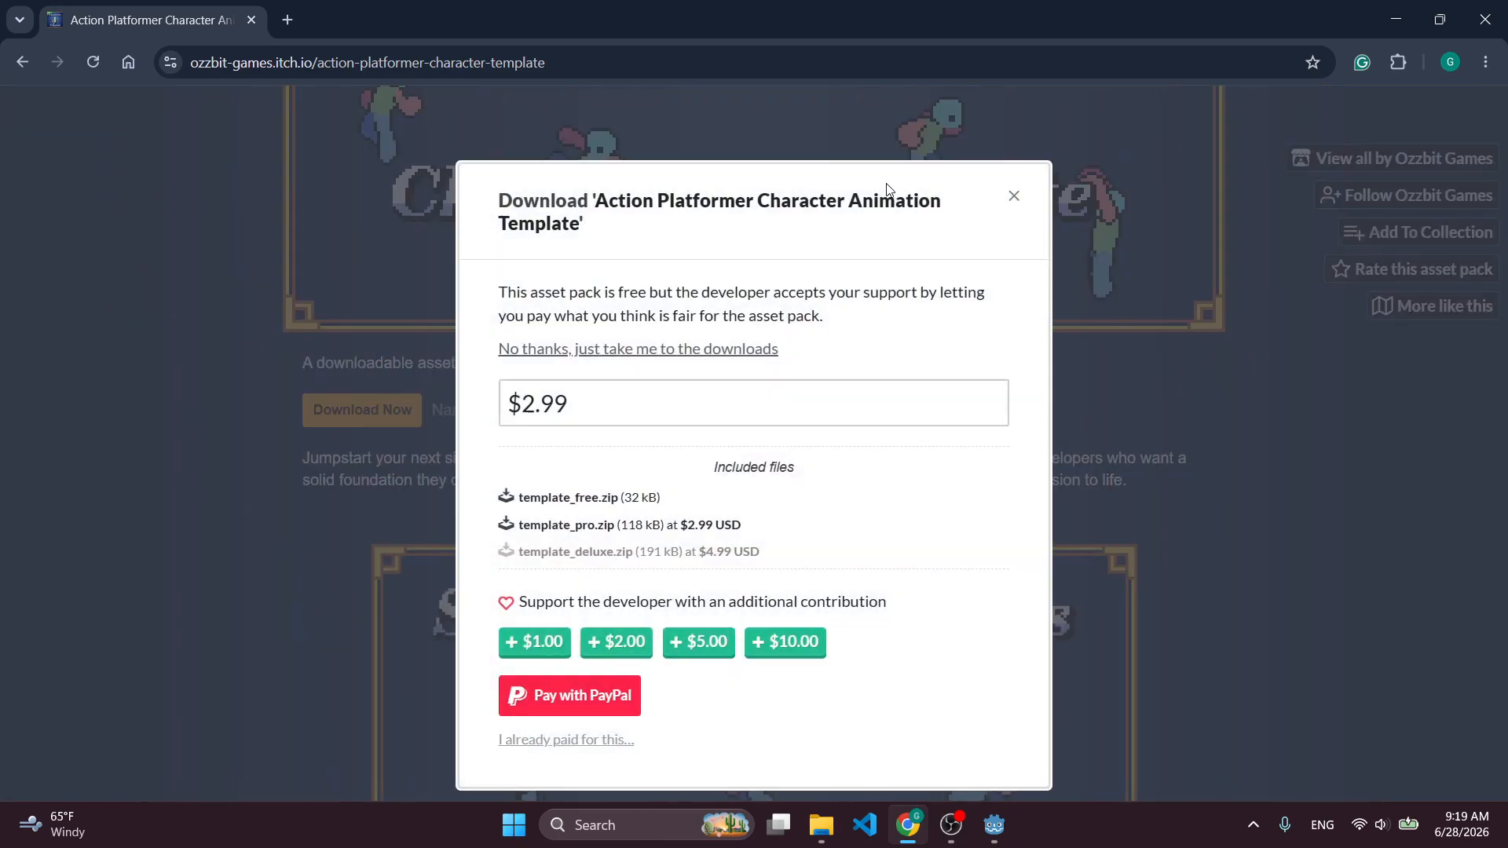
left_click(698, 348)
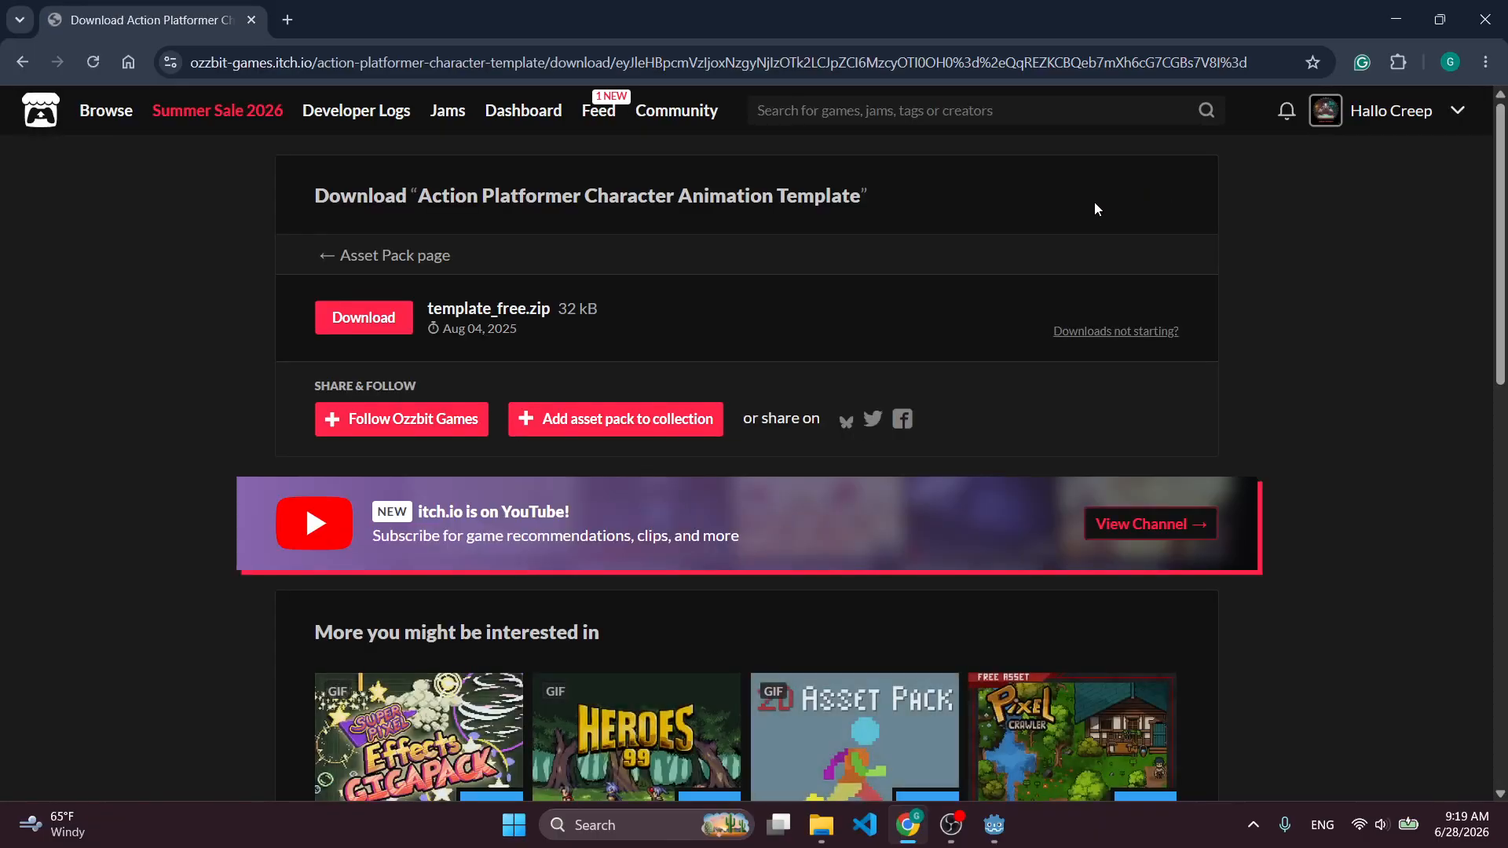
left_click(380, 323)
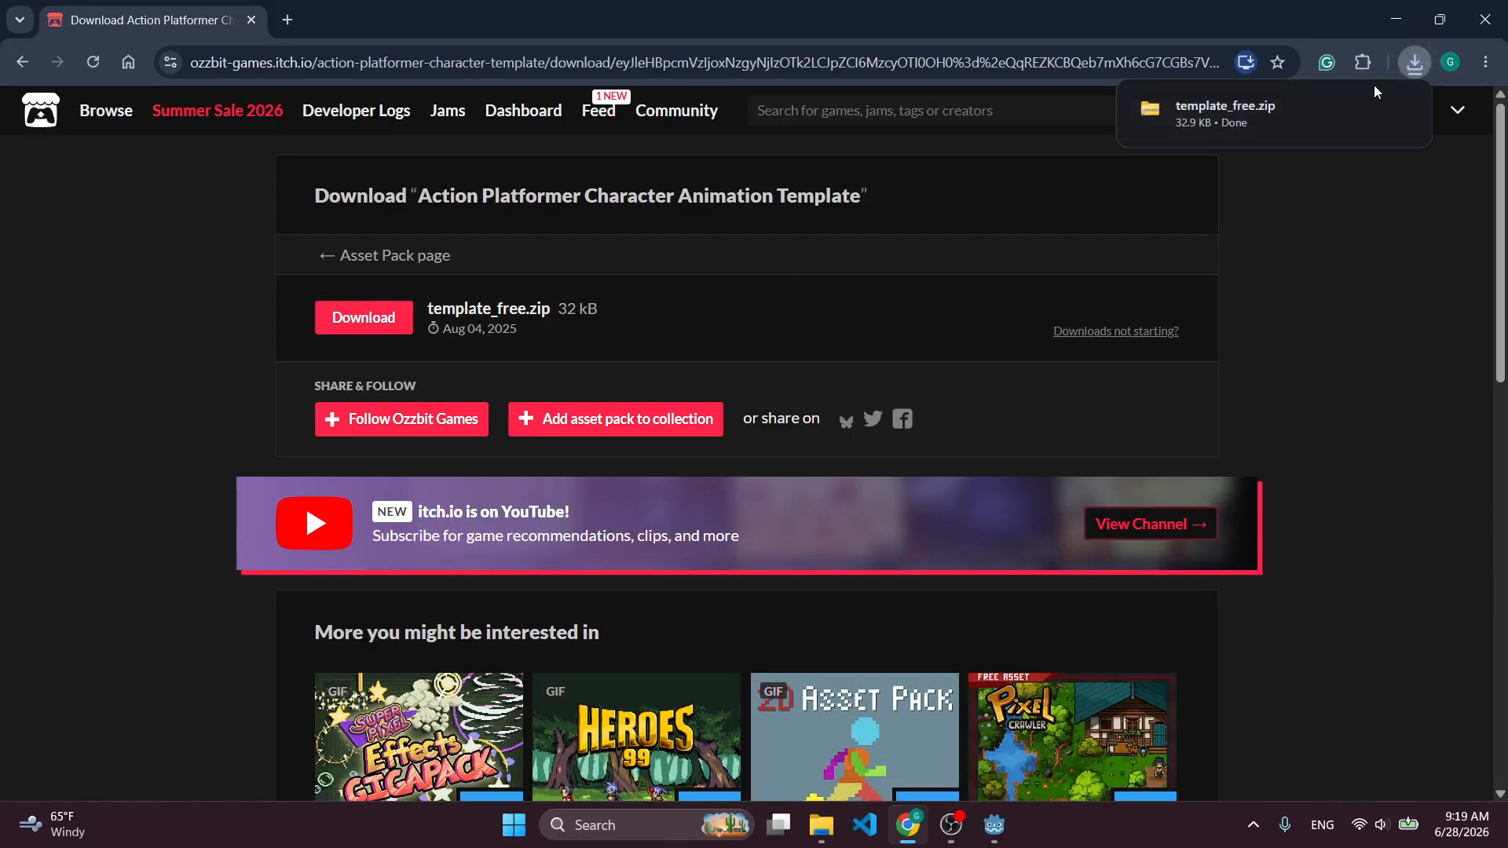
Open template_free.zip, preview male_hero_template.png, and copy that image into the res:// folder of the Godot project.
left_click(1210, 108)
double_click(668, 237)
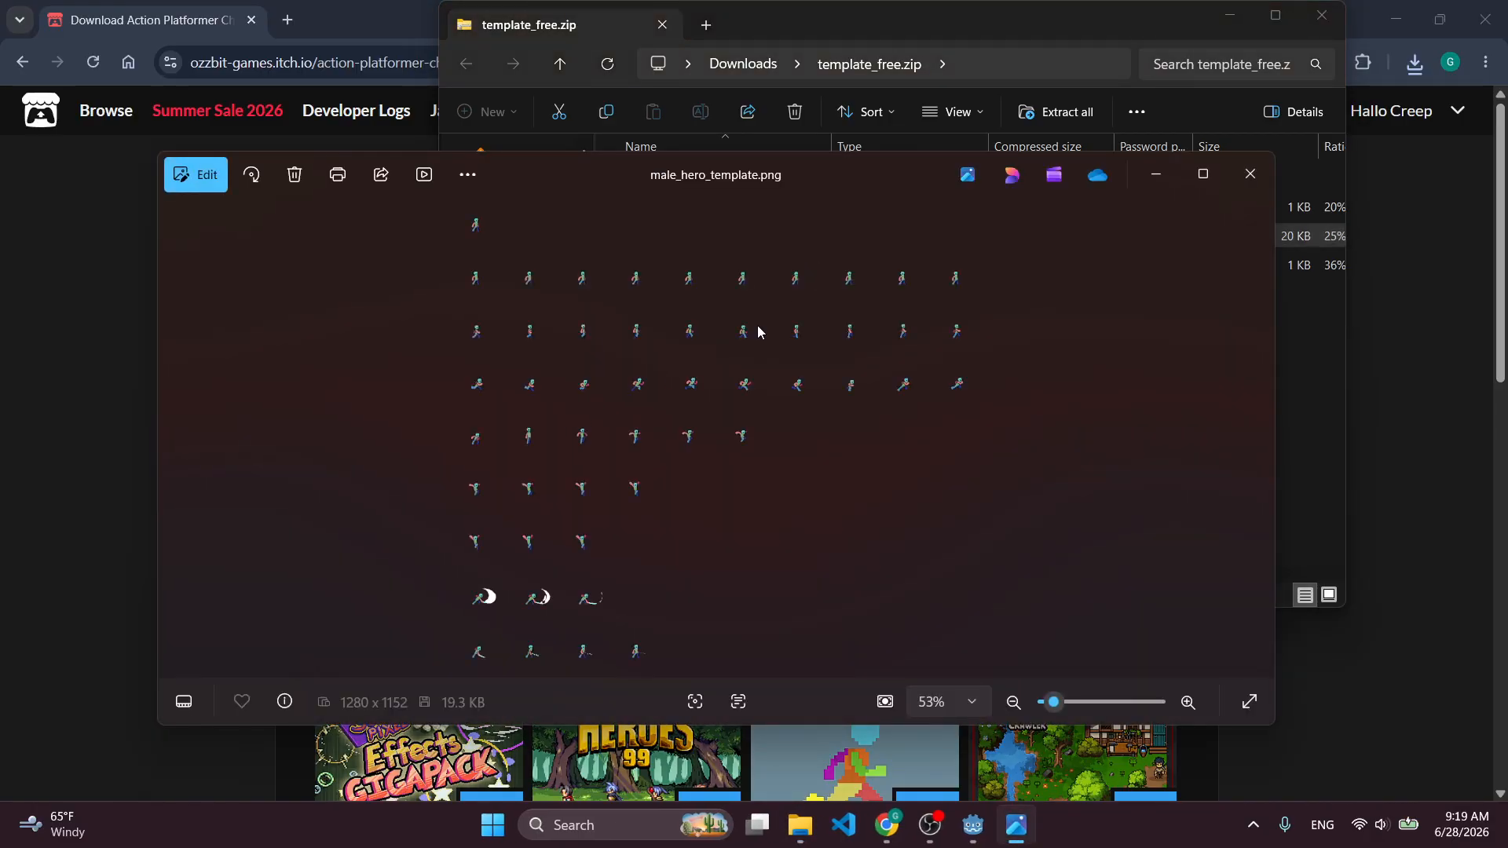
left_click(1251, 174)
left_click_drag(803, 246, 150, 682)
left_click(104, 618)
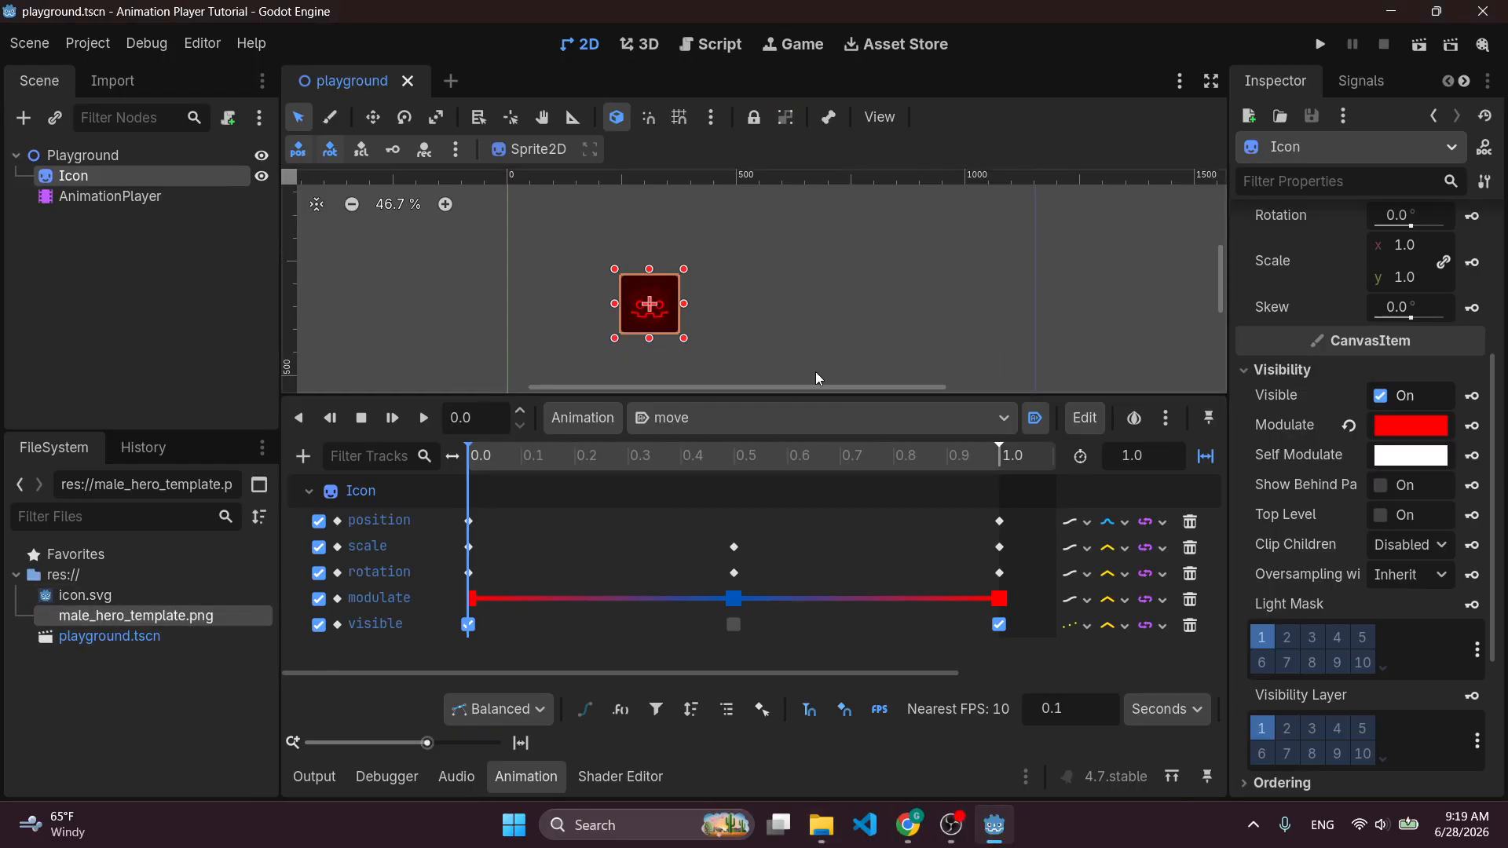
Collapse the animation editor and create a new scene with a CharacterBody2D root node.
left_click(549, 776)
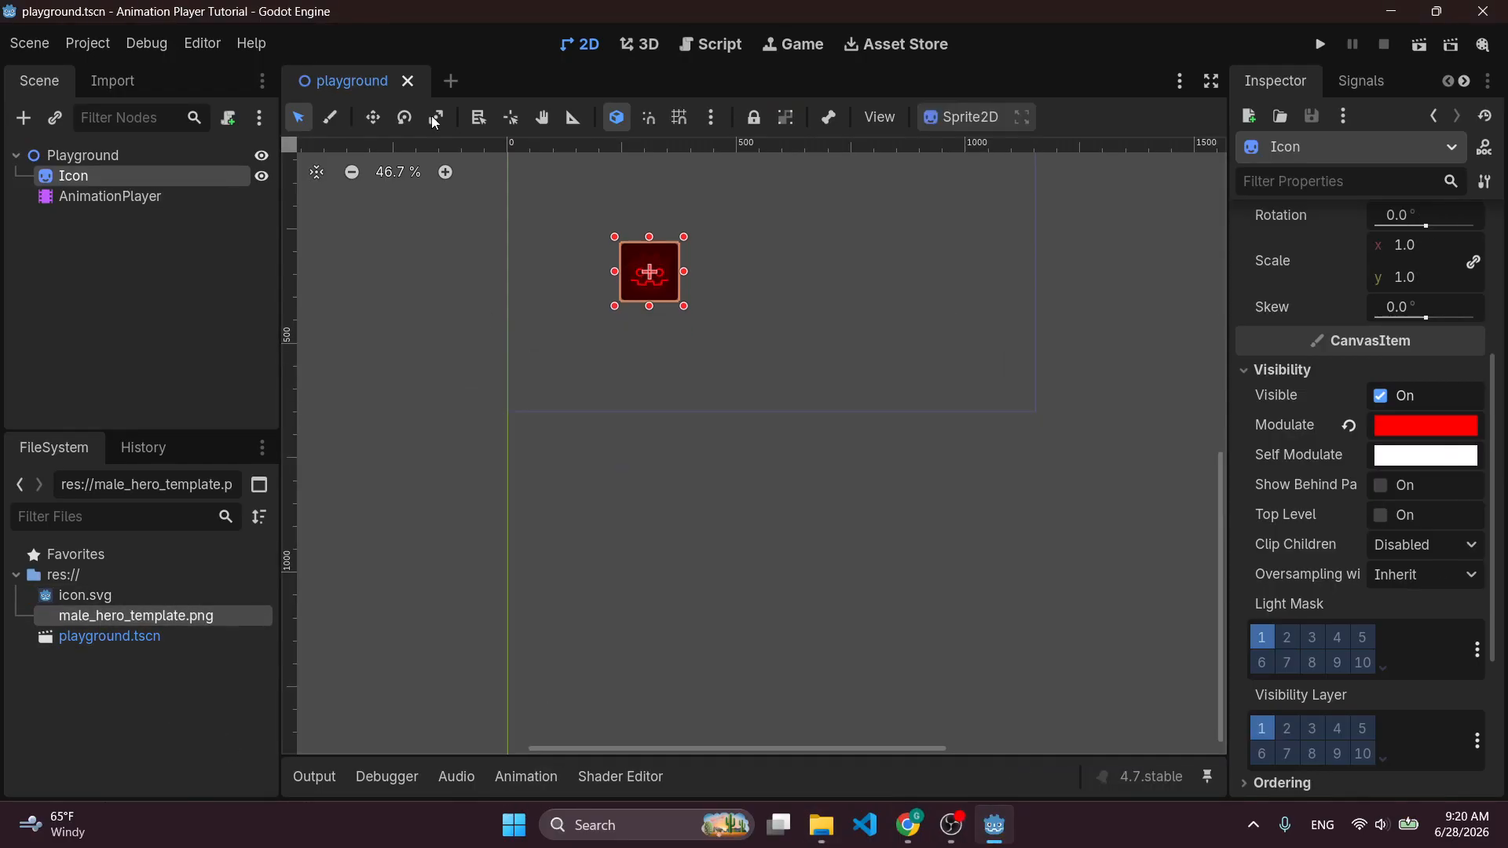
left_click(450, 81)
mouse_move(92, 620)
left_mouse_down()
mouse_move(728, 429)
mouse_move(807, 445)
mouse_move(149, 581)
mouse_move(119, 618)
left_mouse_up()
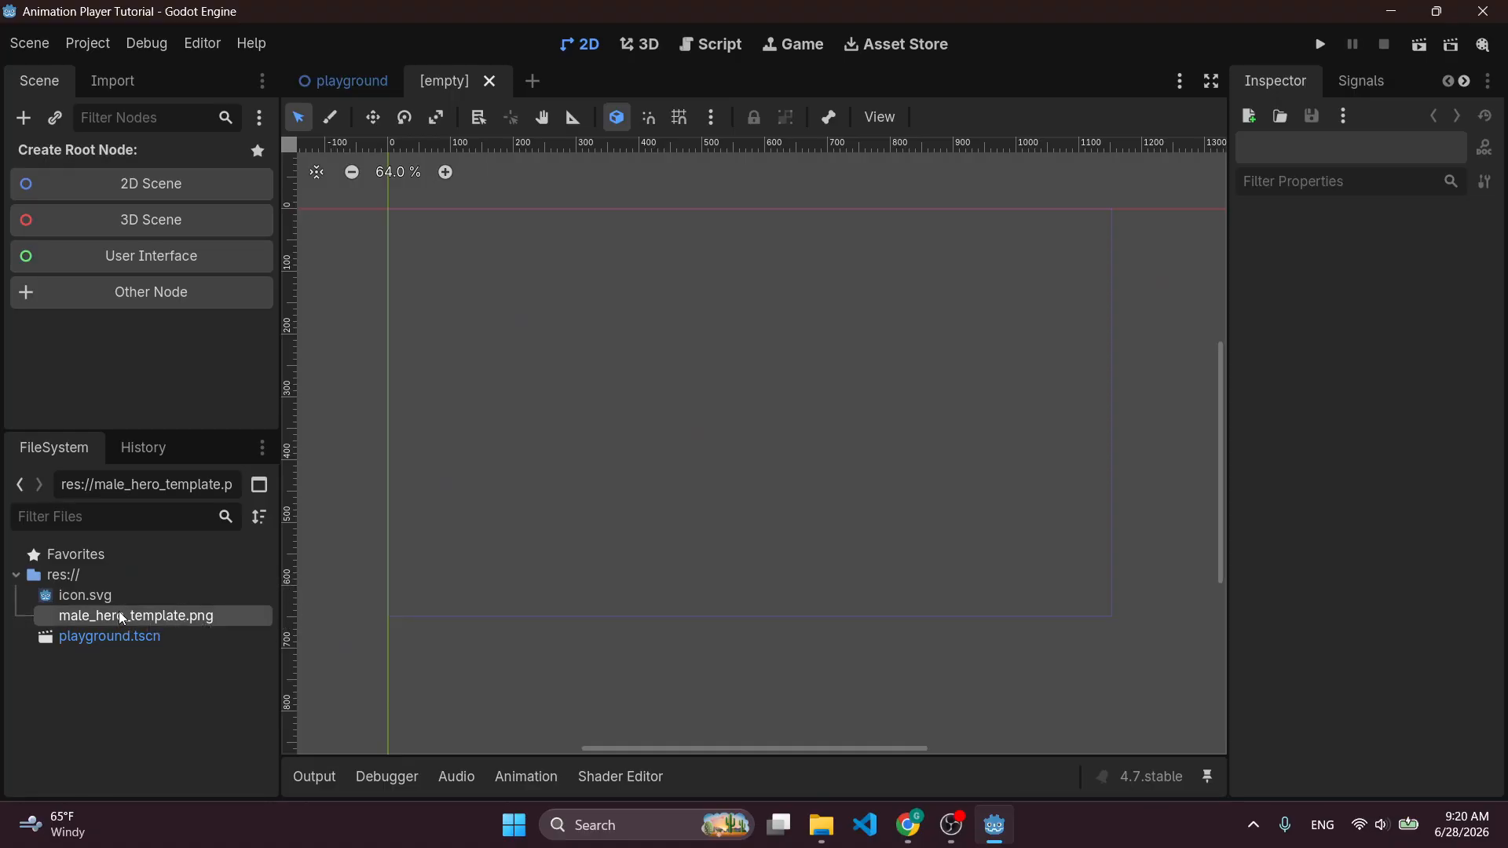
scroll(385, 224, "up", 1)
middle_click_drag(431, 246, 711, 391)
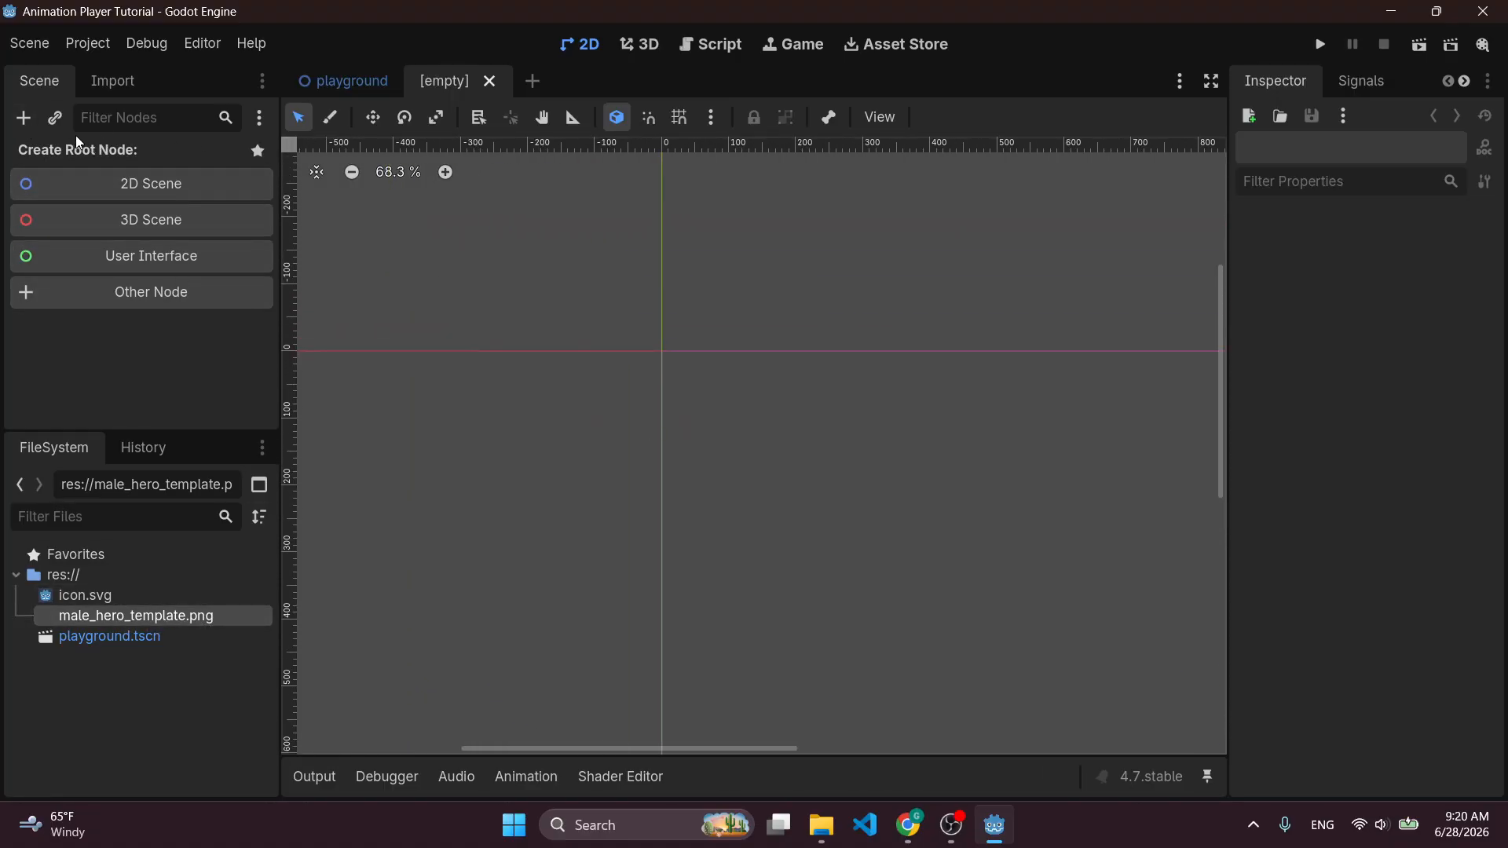
left_click(23, 118)
type("character")
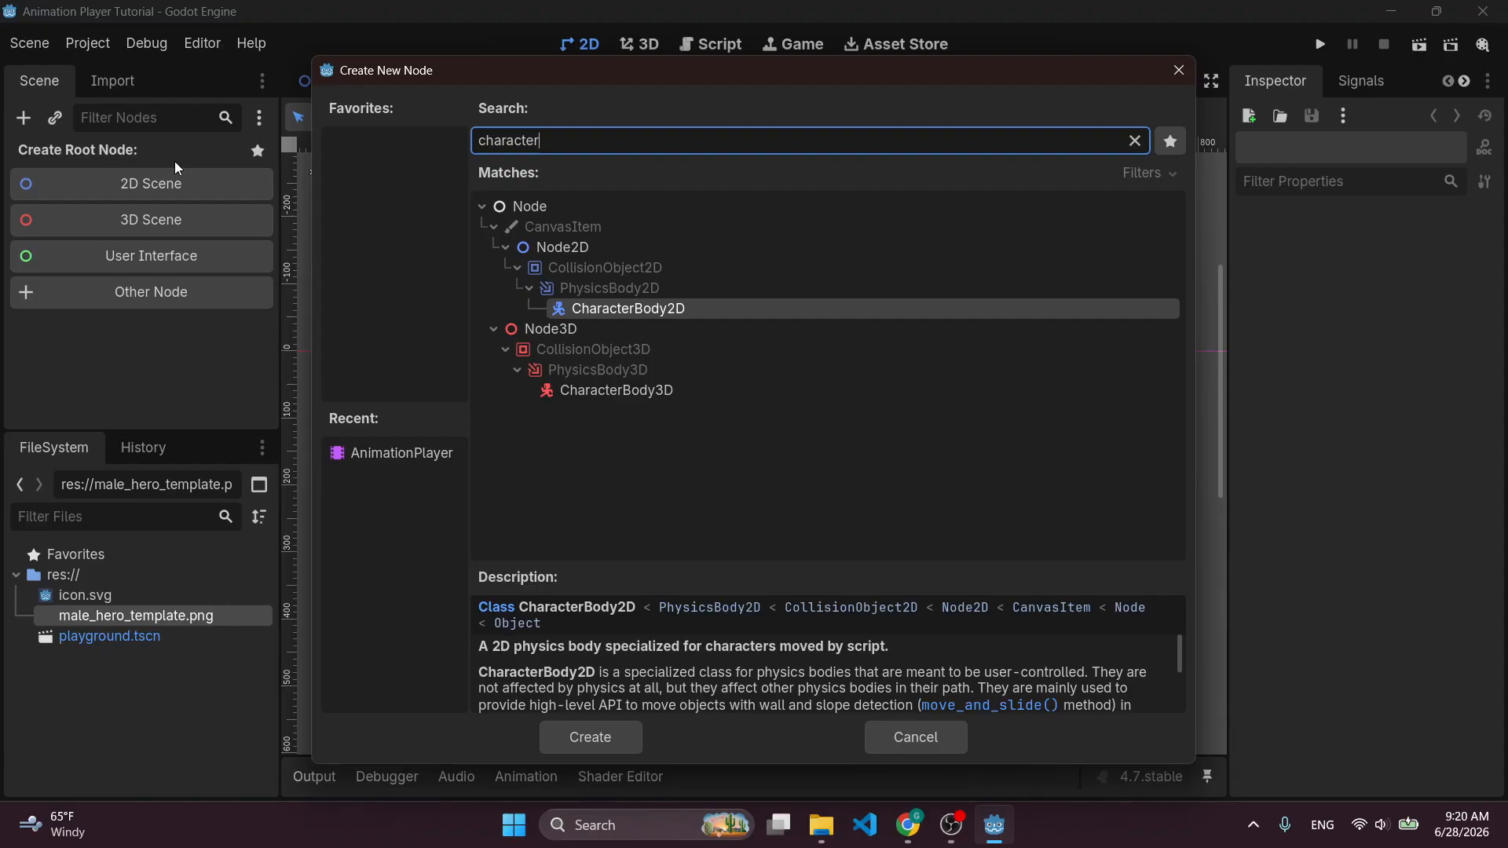
key("Return")
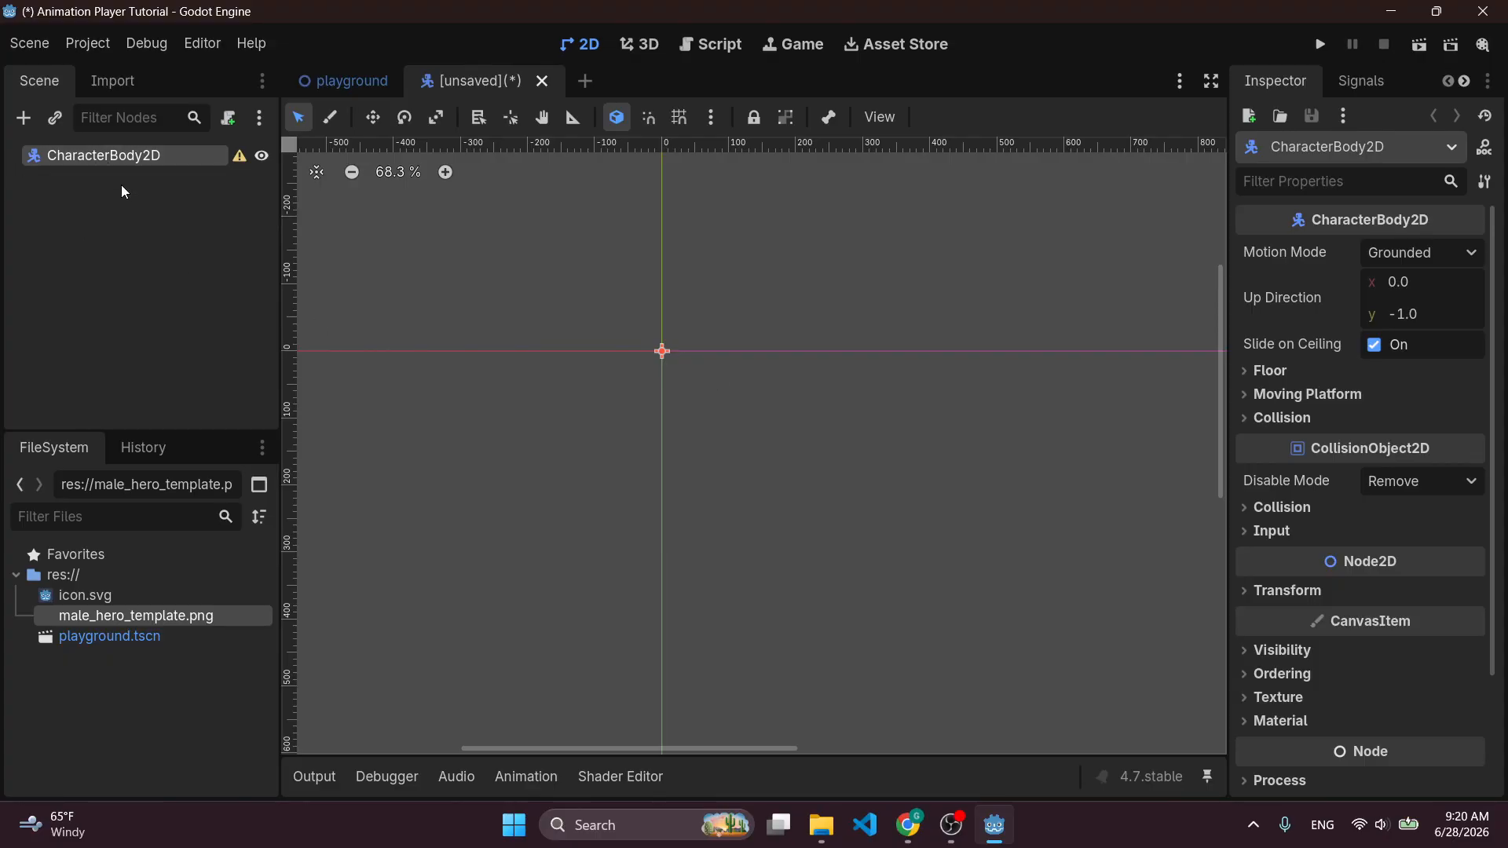
Add a Sprite2D node as a child of the CharacterBody2D root.
key("ctrl+a")
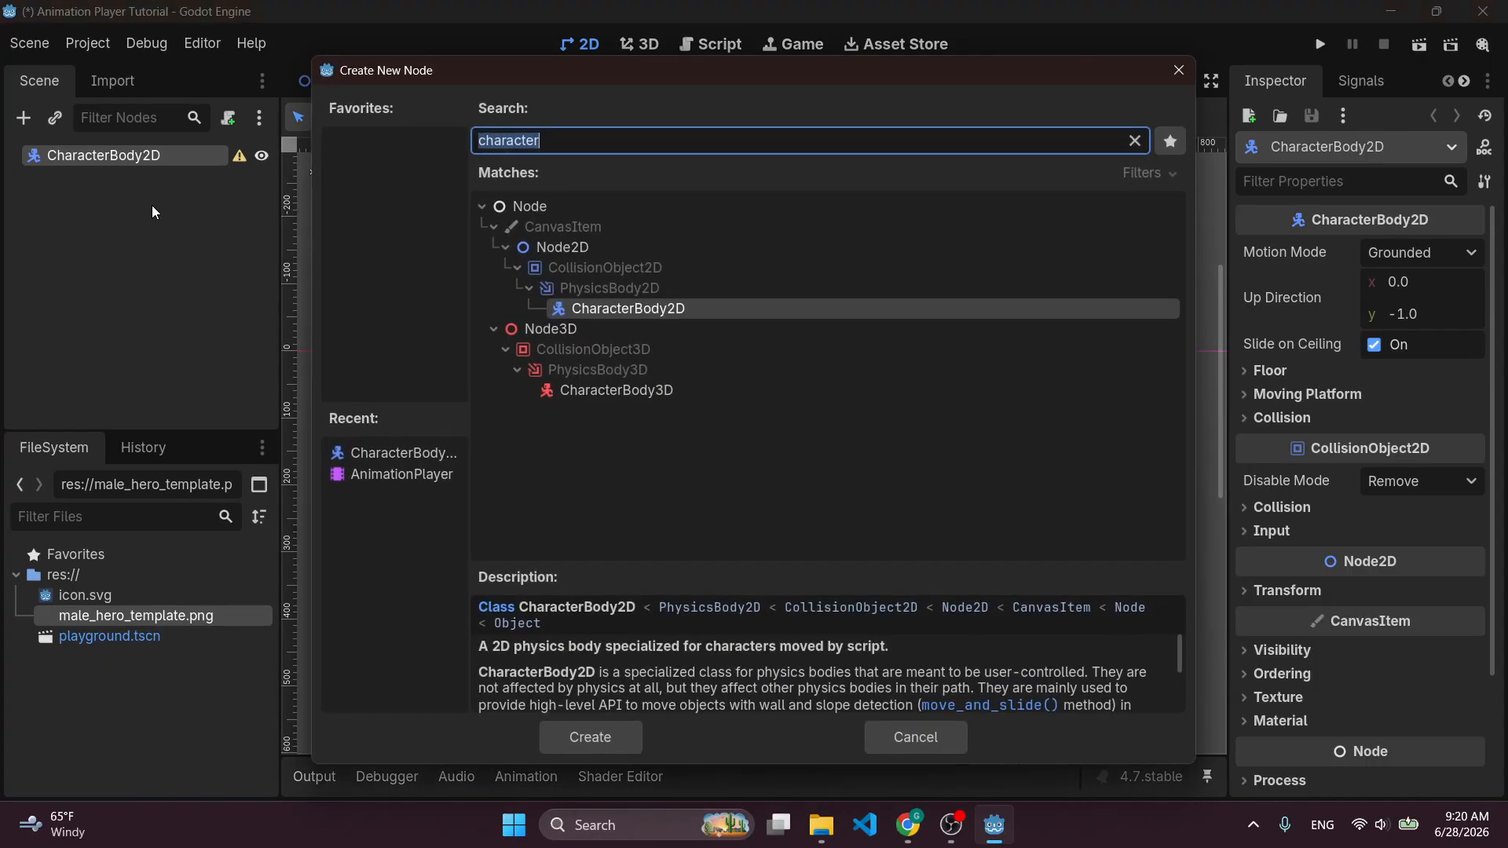
type("sprite")
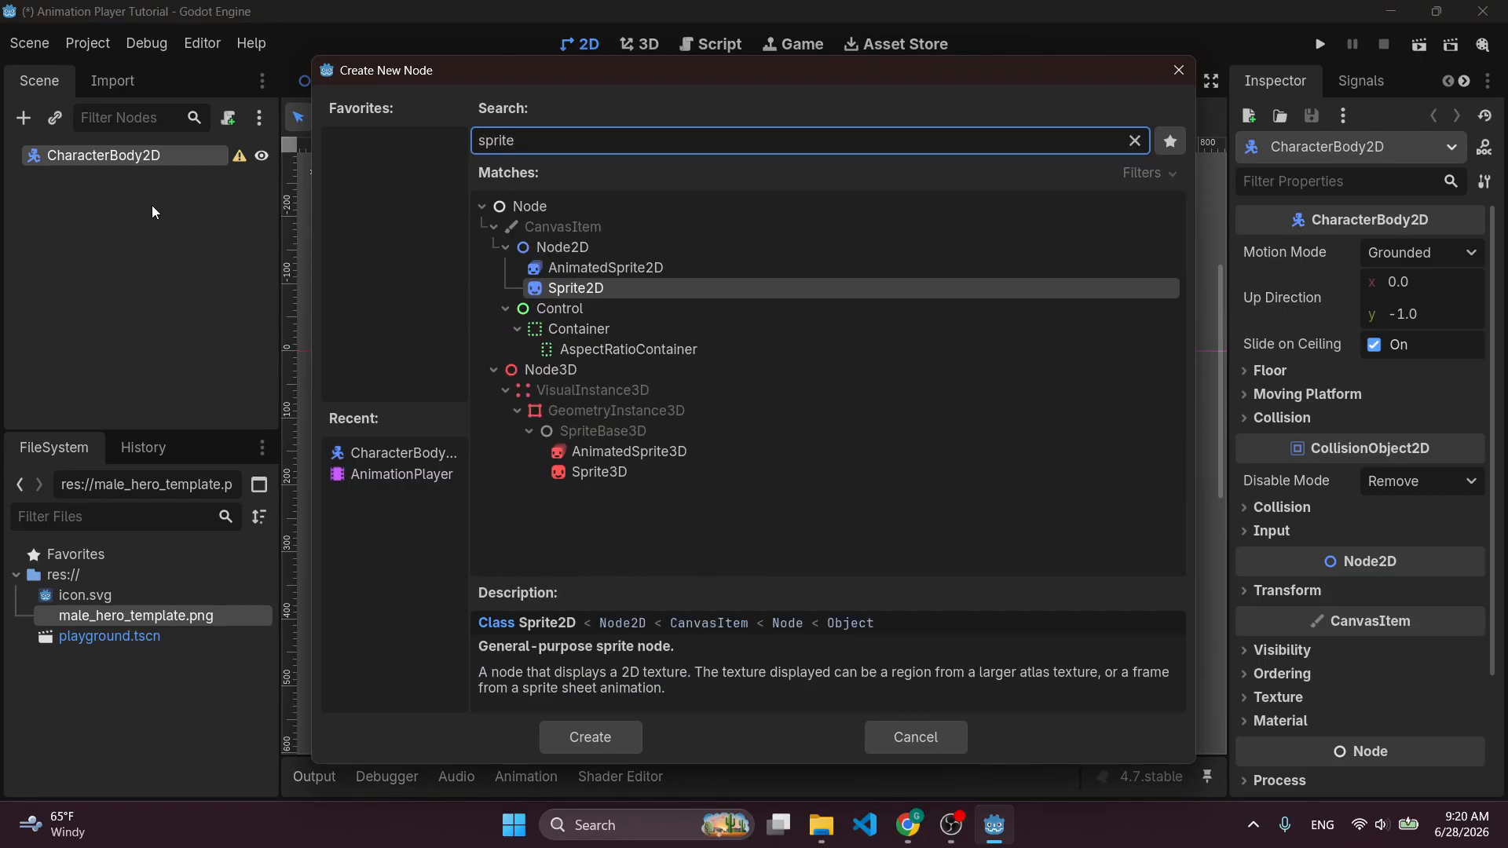
key("Return")
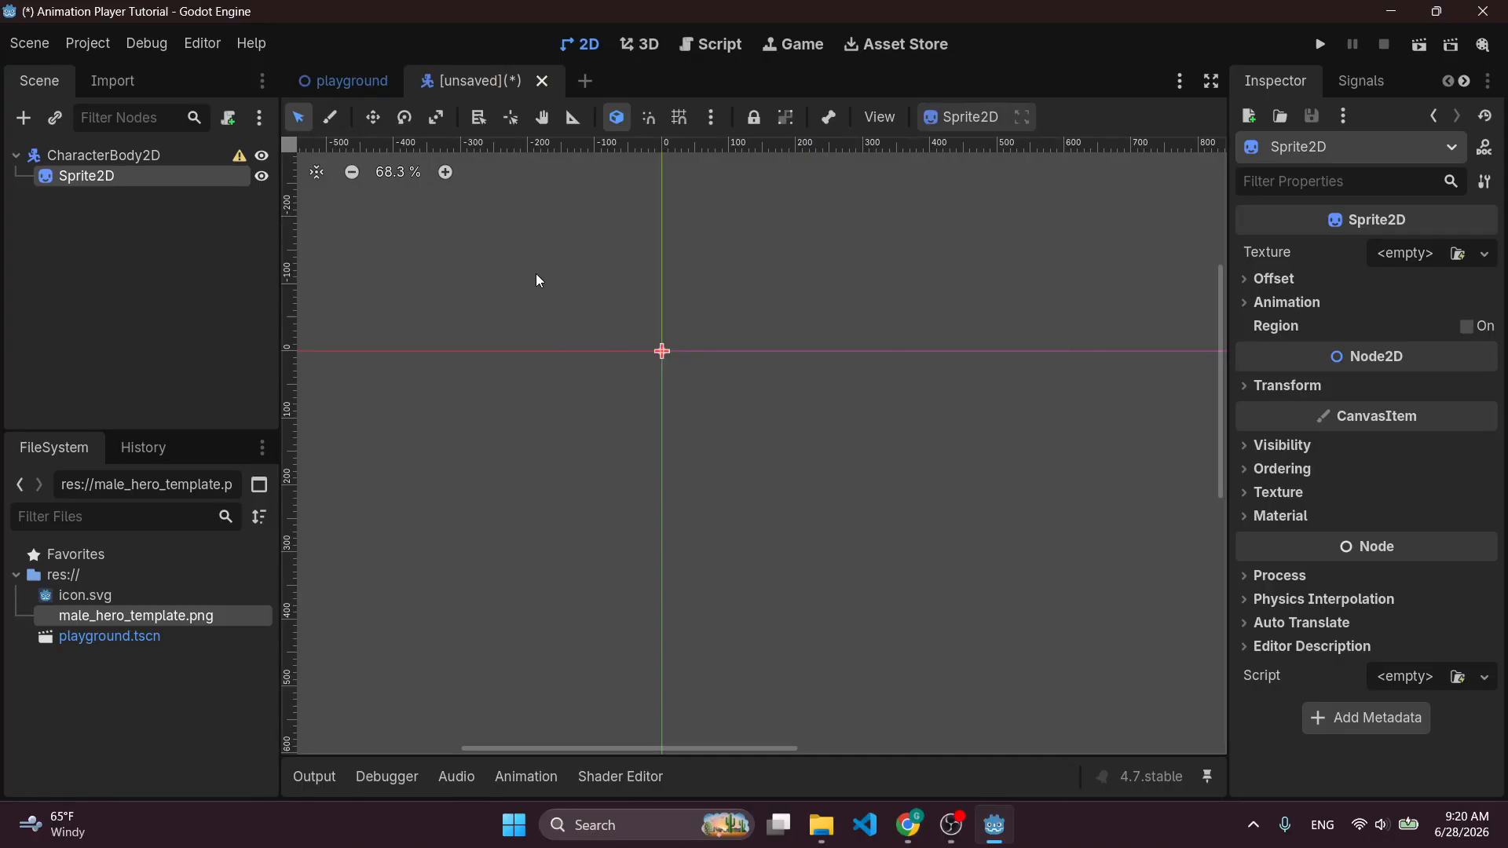
Rename the root node as Player_CharacterBody2D.
double_click(96, 155)
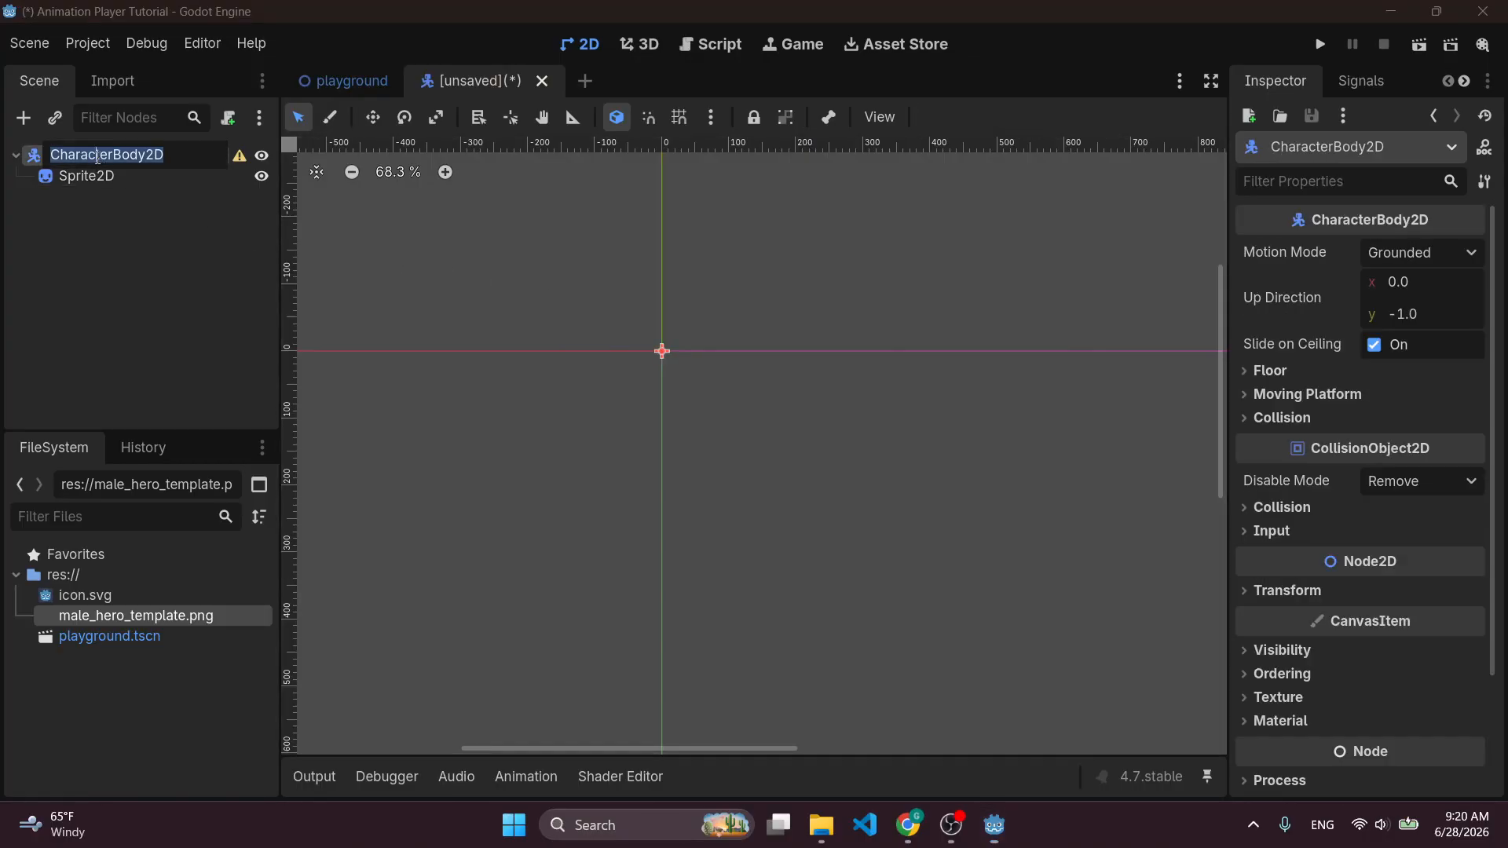
type("Player")
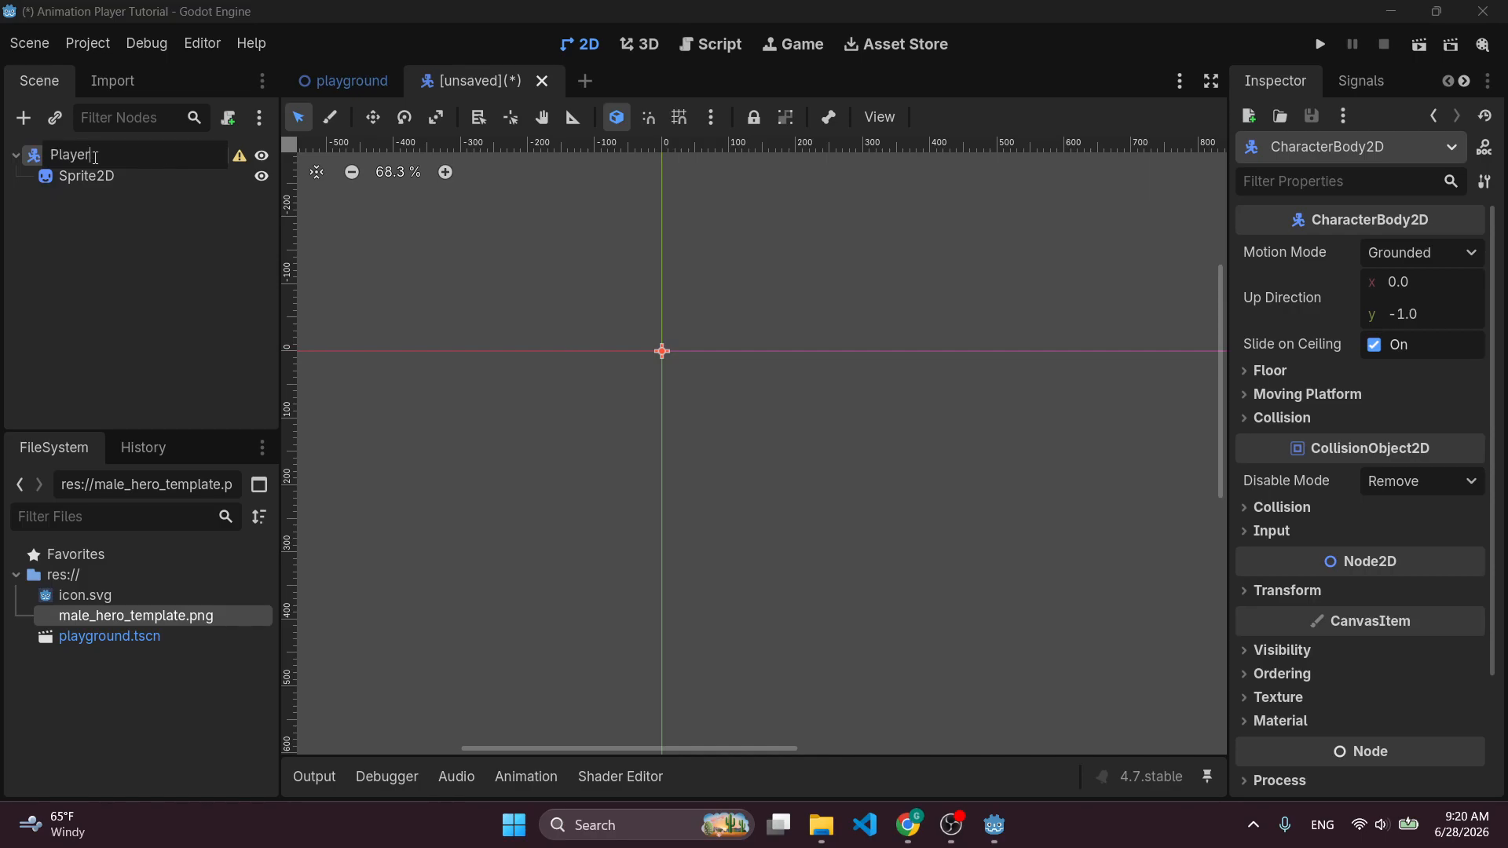
key("BackSpace")
key("BackSpace")
key("BackSpace")
key("BackSpace")
key("Escape")
type("Player_")
key("Return")
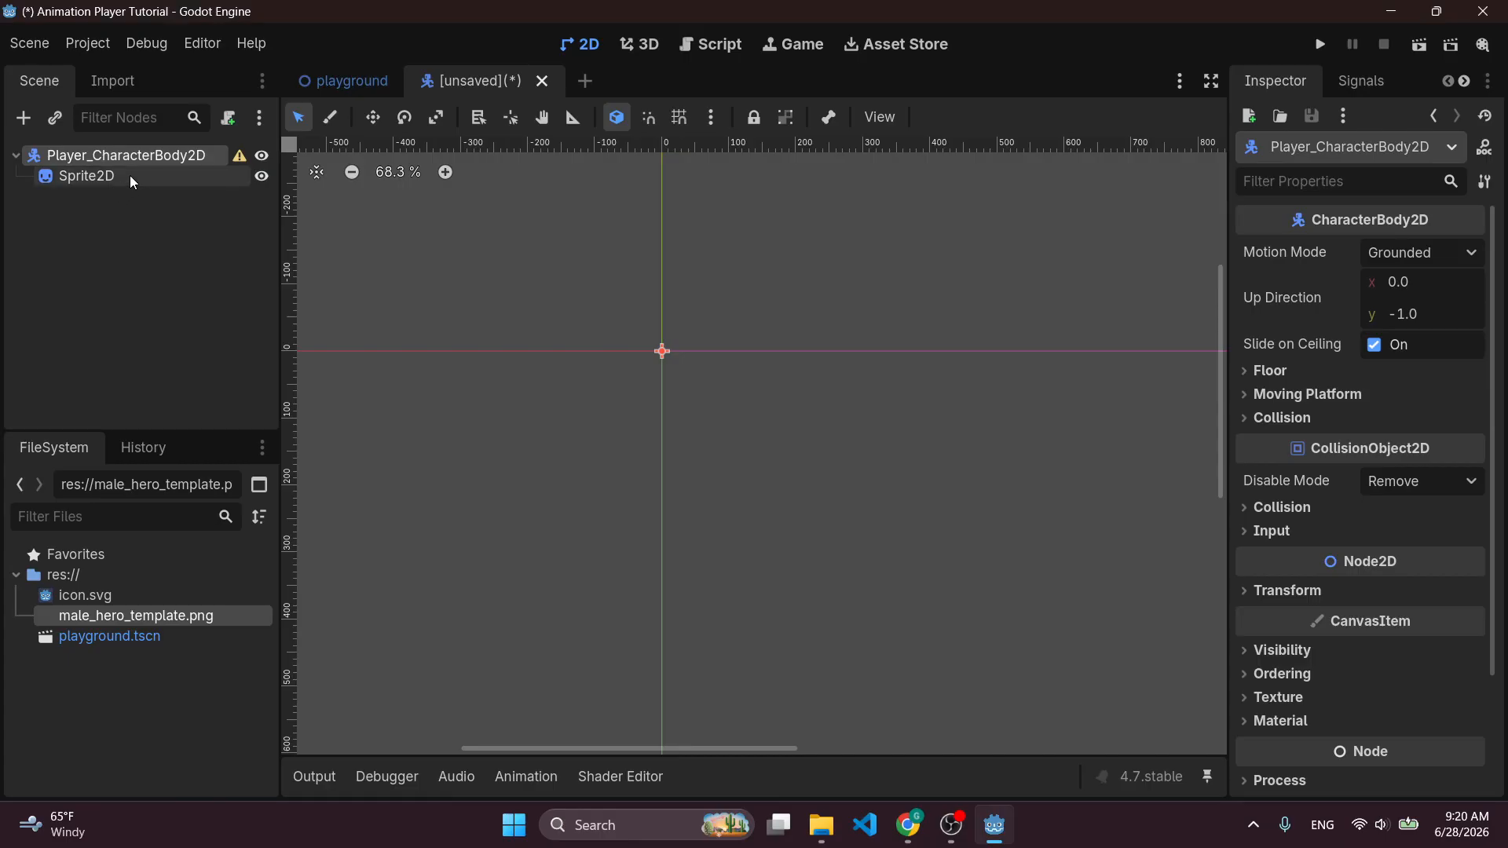
Check the root node's configuration warning and add a CollisionShape2D child to Player_CharacterBody2D.
mouse_move(239, 159)
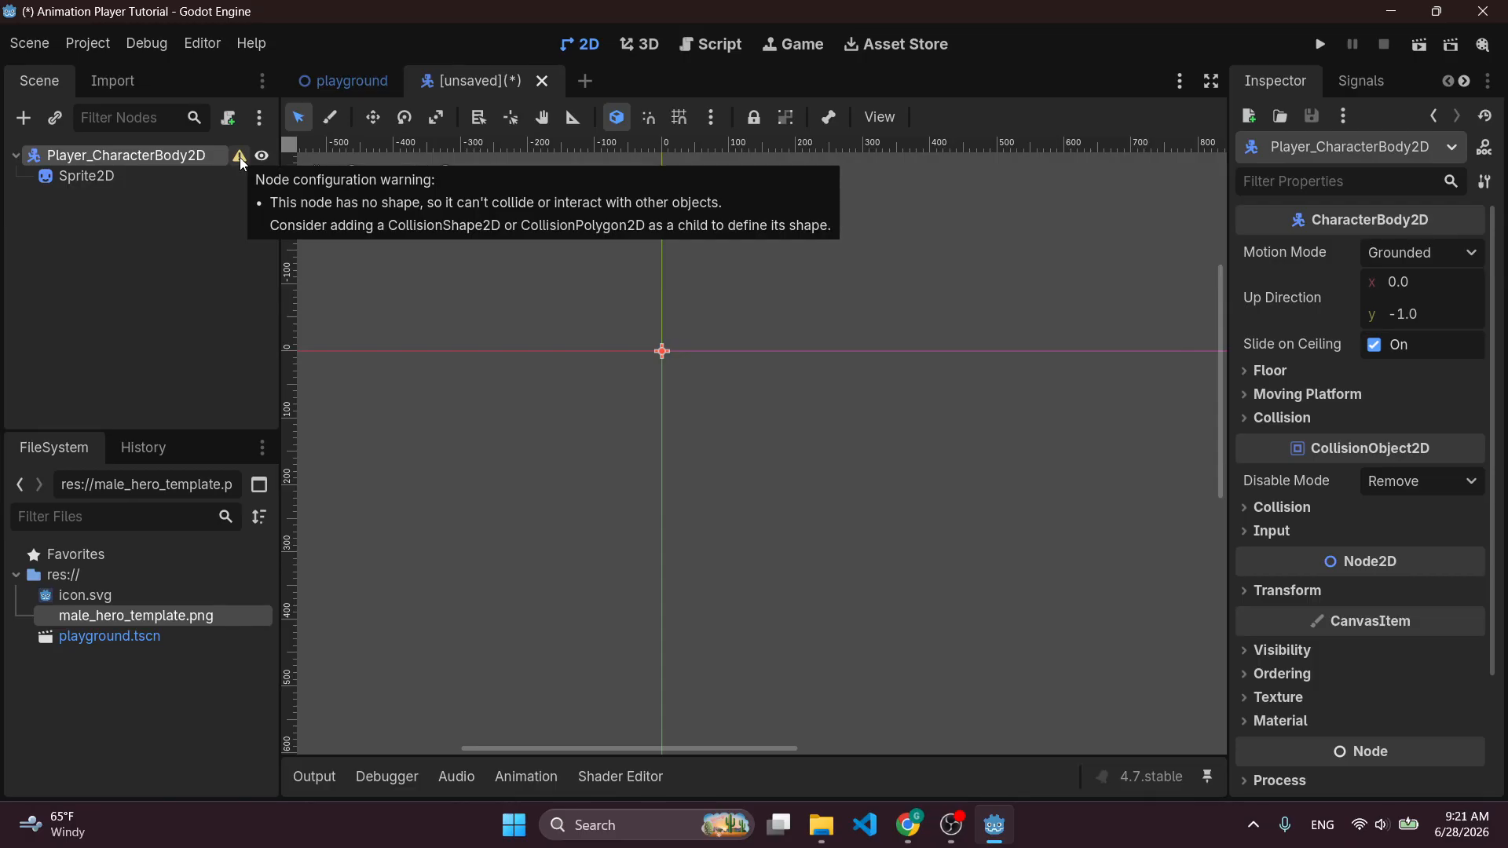
double_click(99, 153)
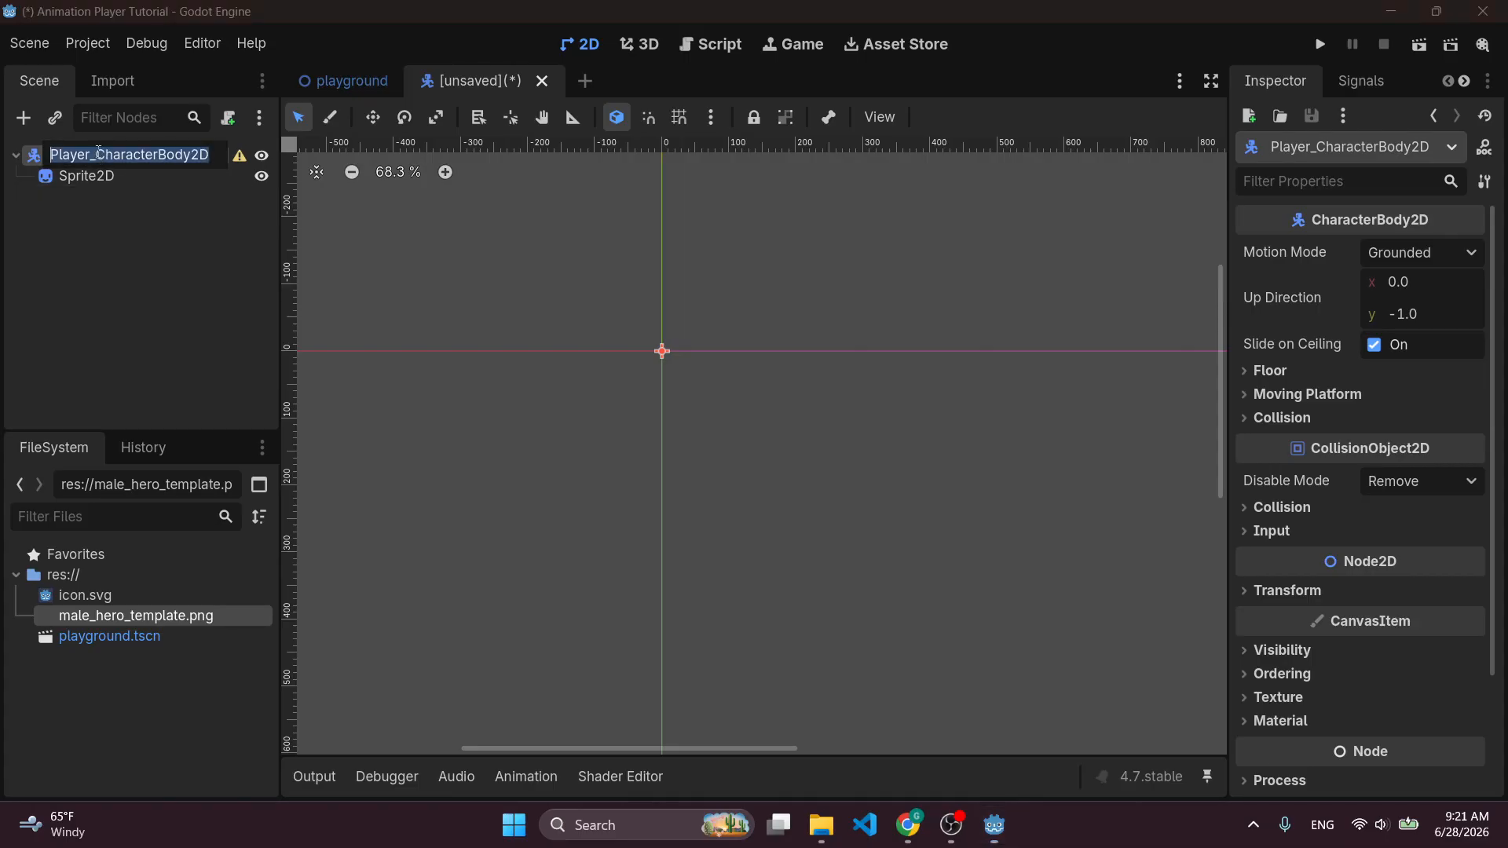
key("Escape")
key("ctrl+a")
type("c")
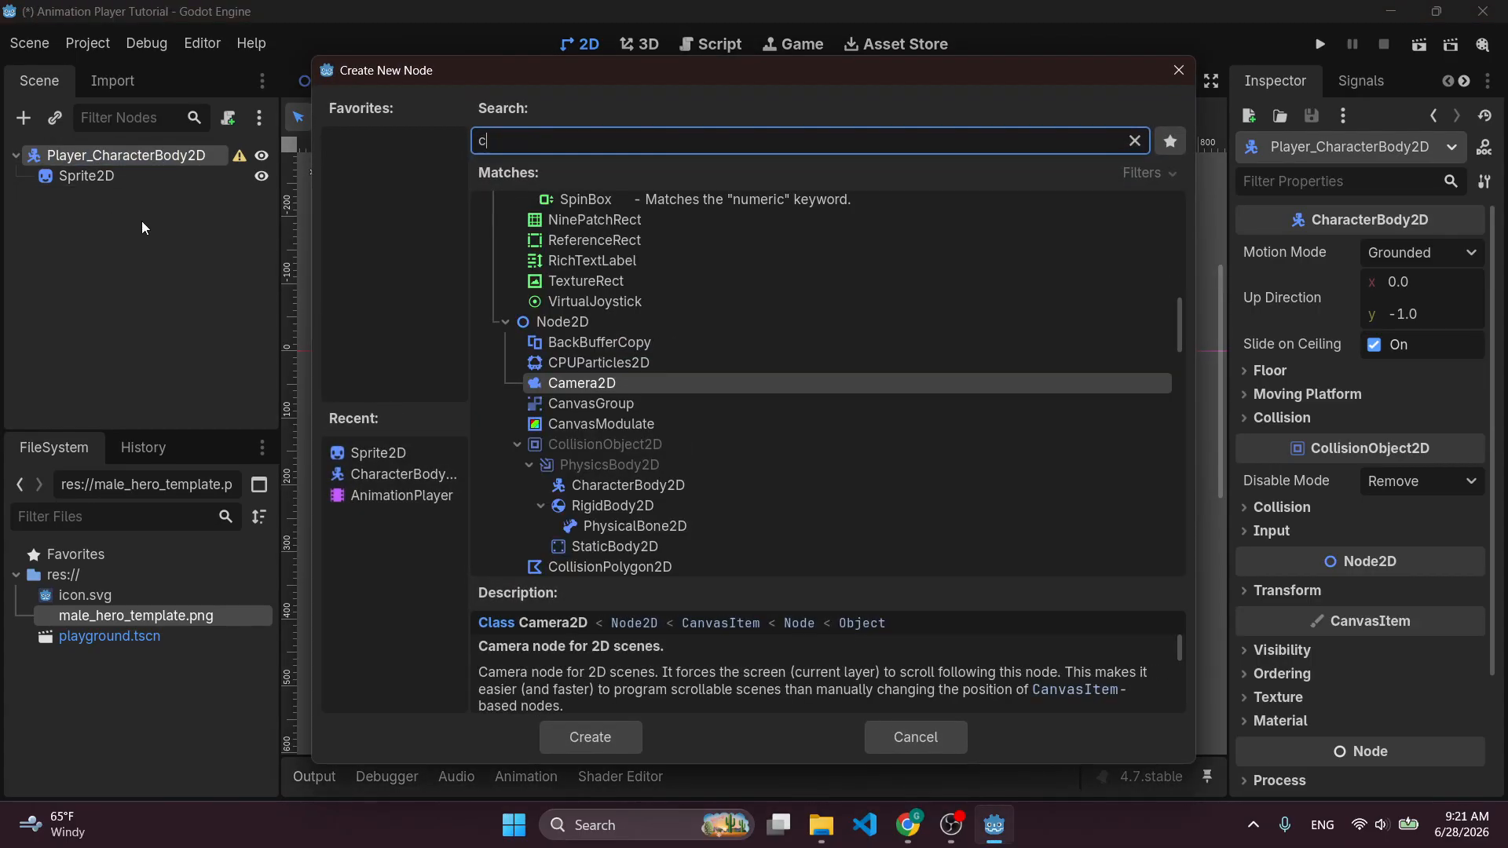
type("ollision")
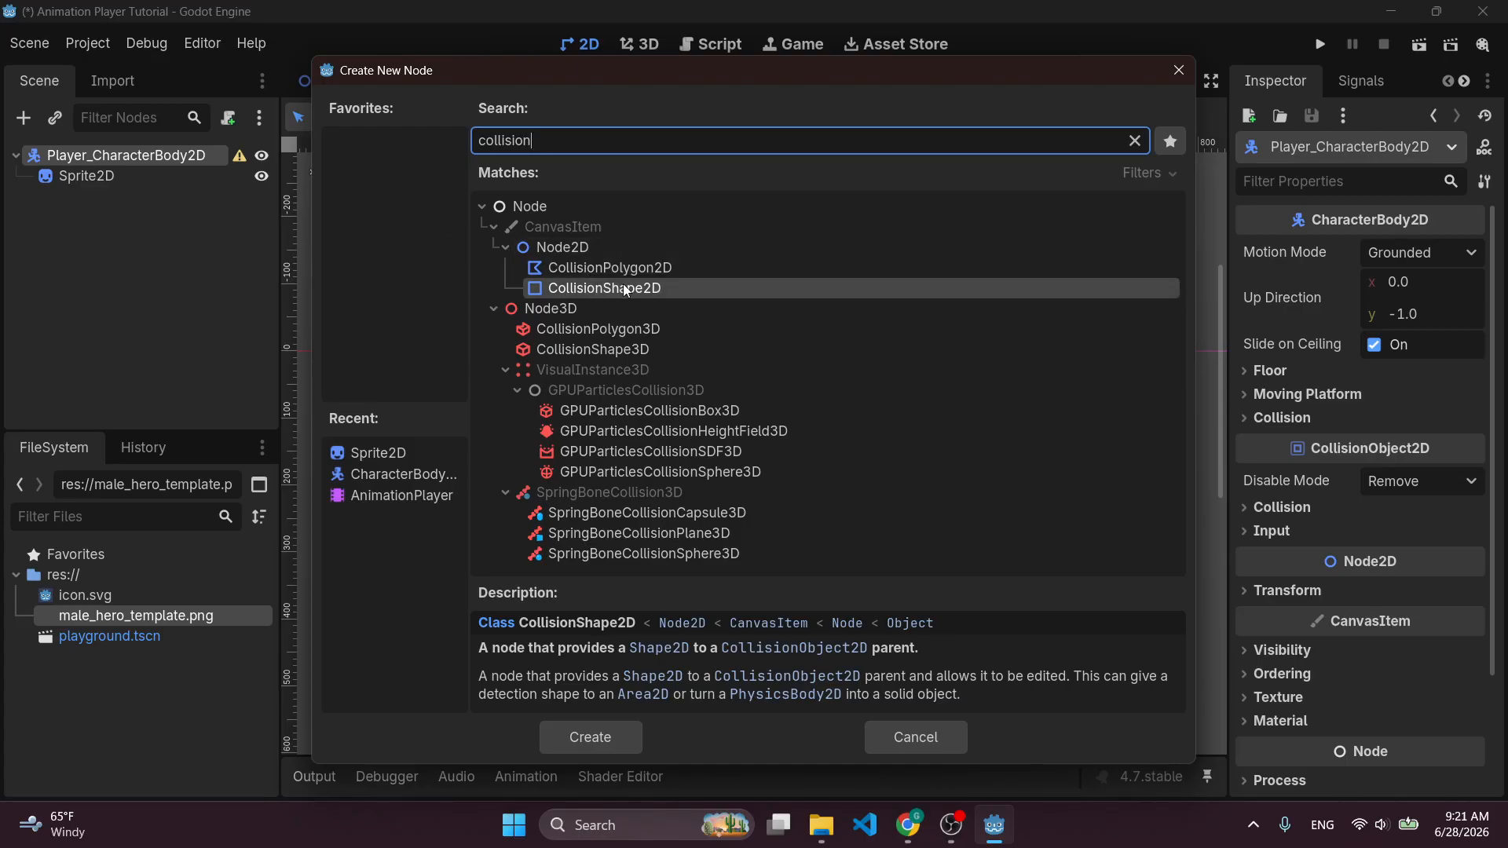
double_click(647, 287)
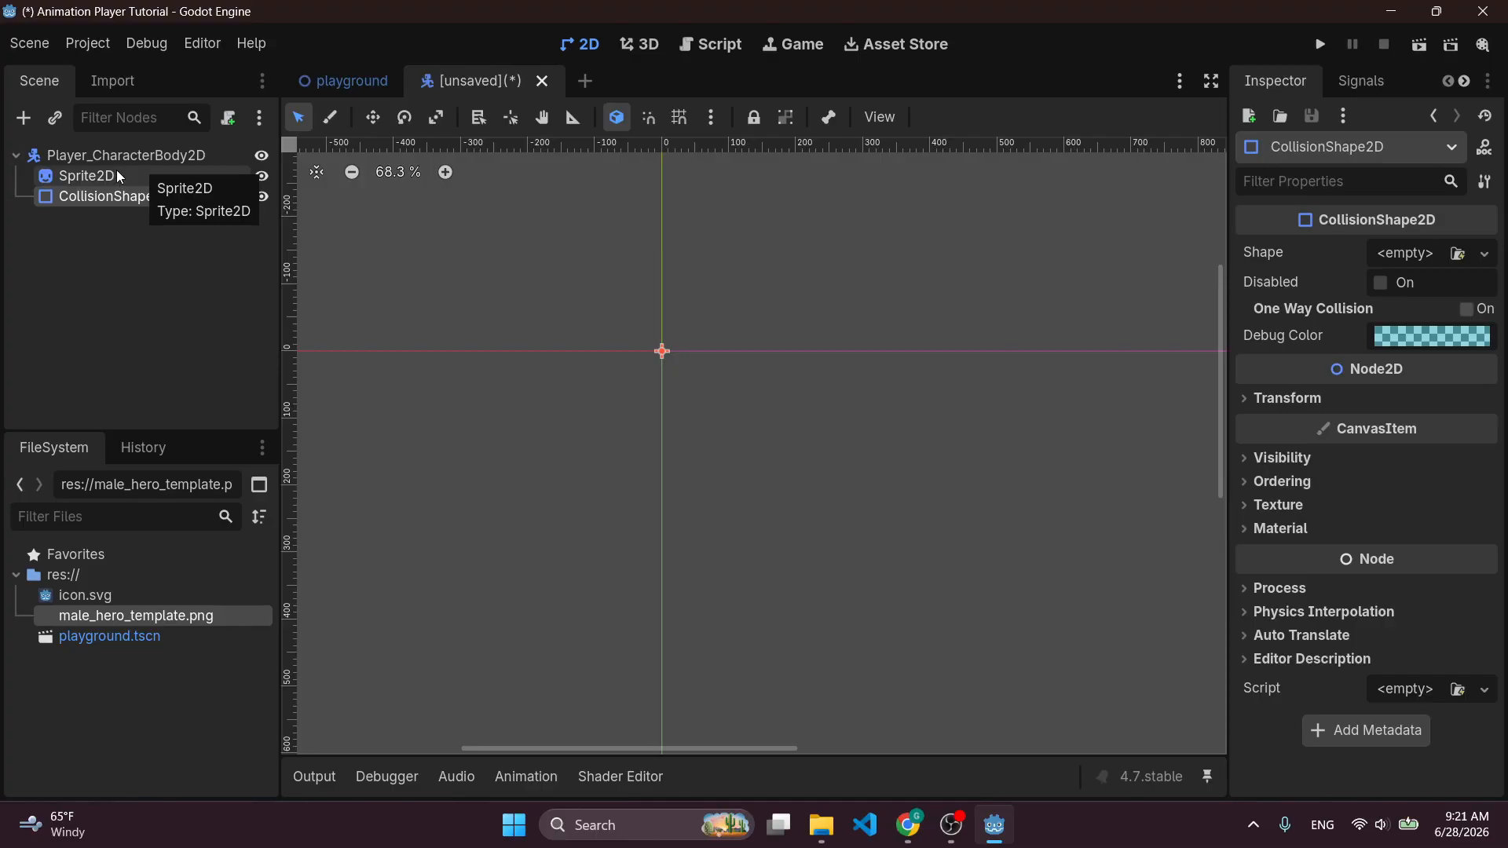
Save the new scene as player.tscn in the res:// folder.
key("ctrl+s")
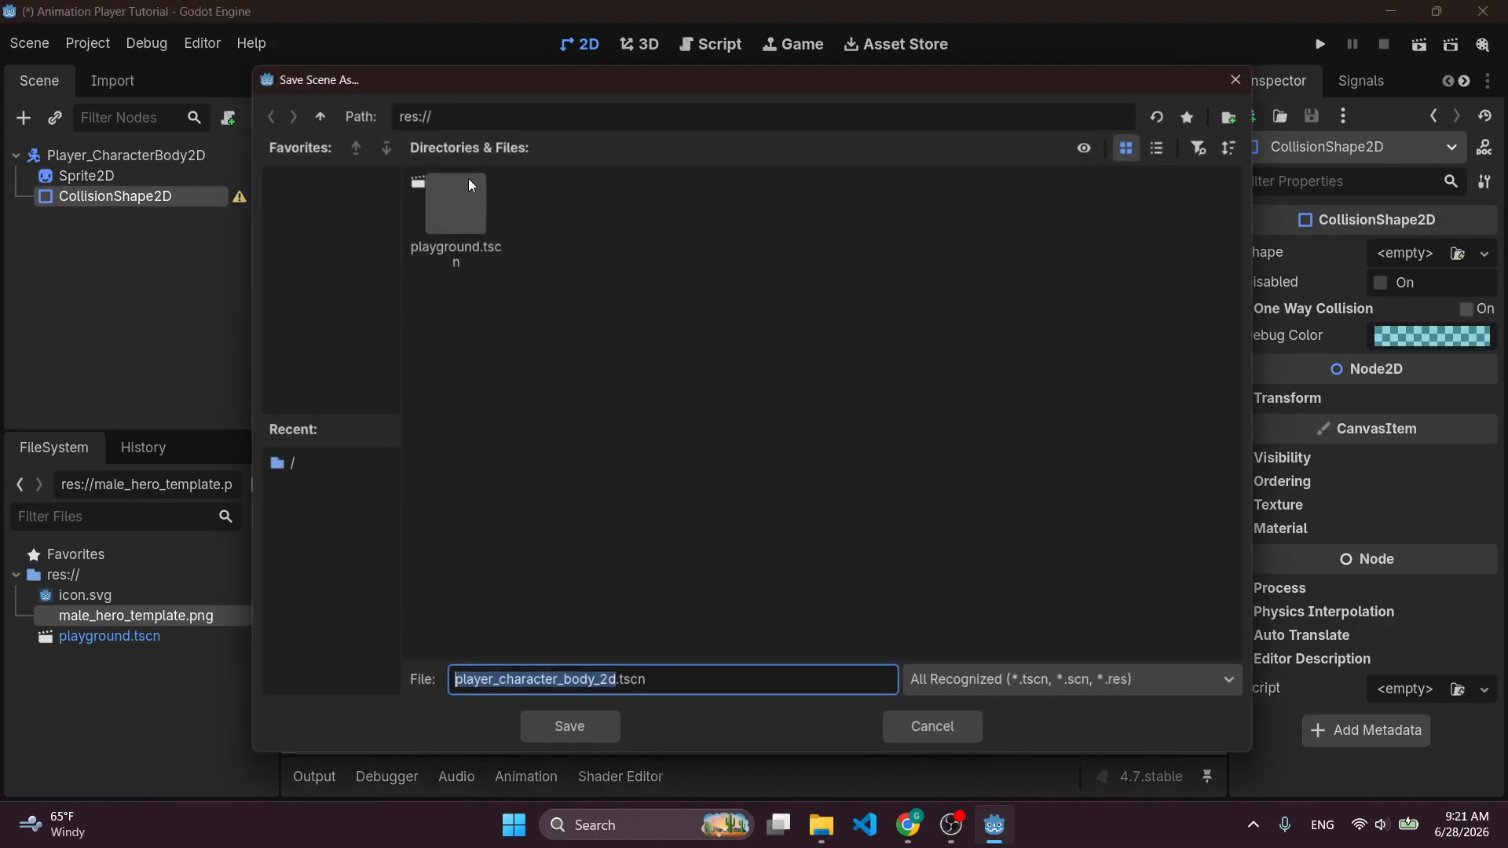
key("Right")
key("BackSpace")
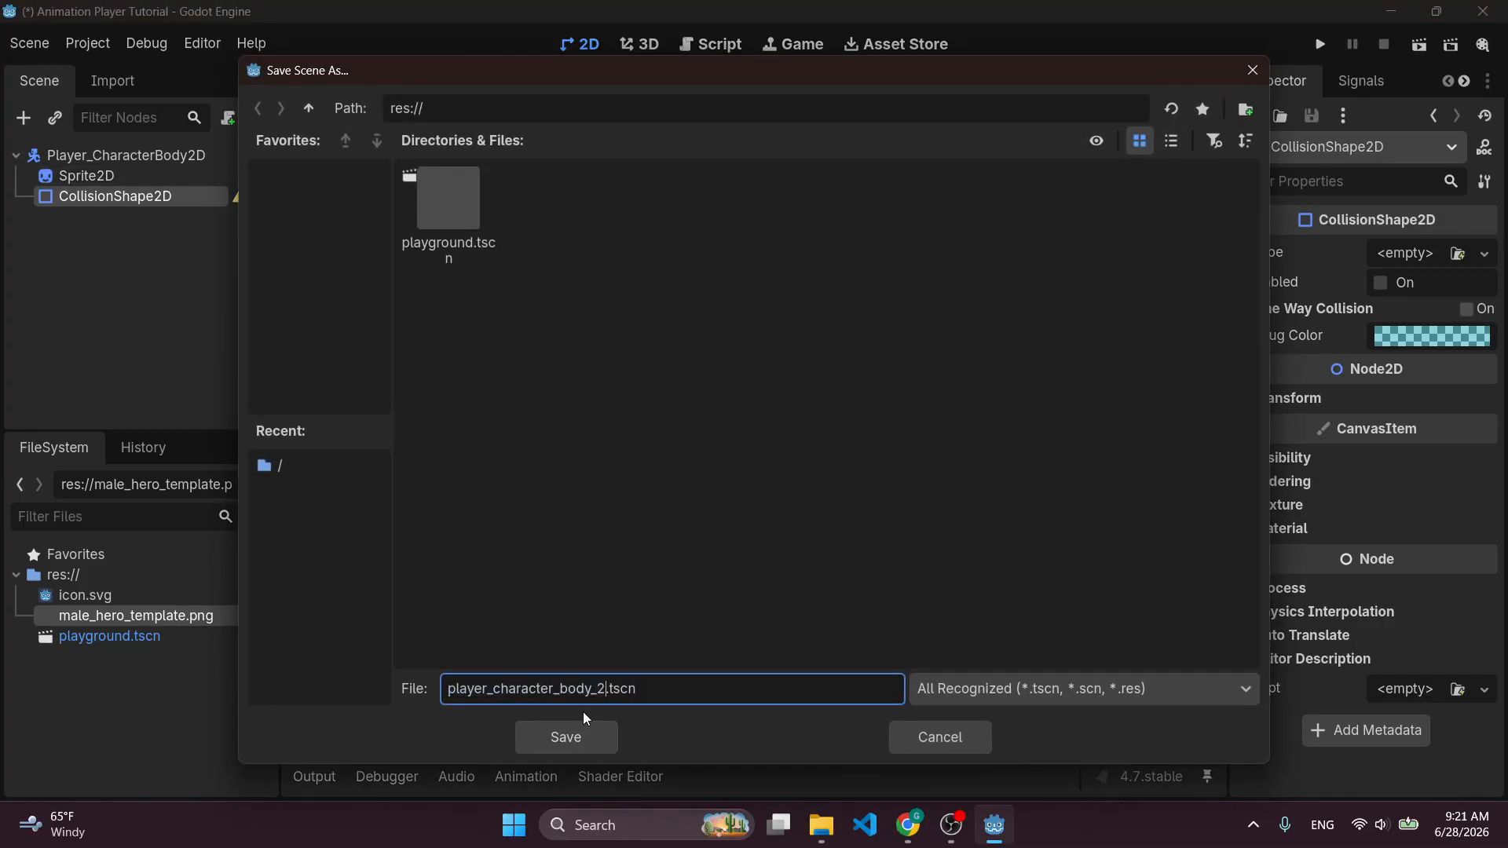
key("BackSpace")
key("BackSpace")
key("BackSpace")
key("BackSpace")
key("BackSpace")
key("BackSpace")
key("BackSpace")
key("BackSpace")
key("BackSpace")
key("BackSpace")
key("BackSpace")
key("BackSpace")
key("BackSpace")
key("BackSpace")
key("BackSpace")
key("Return")
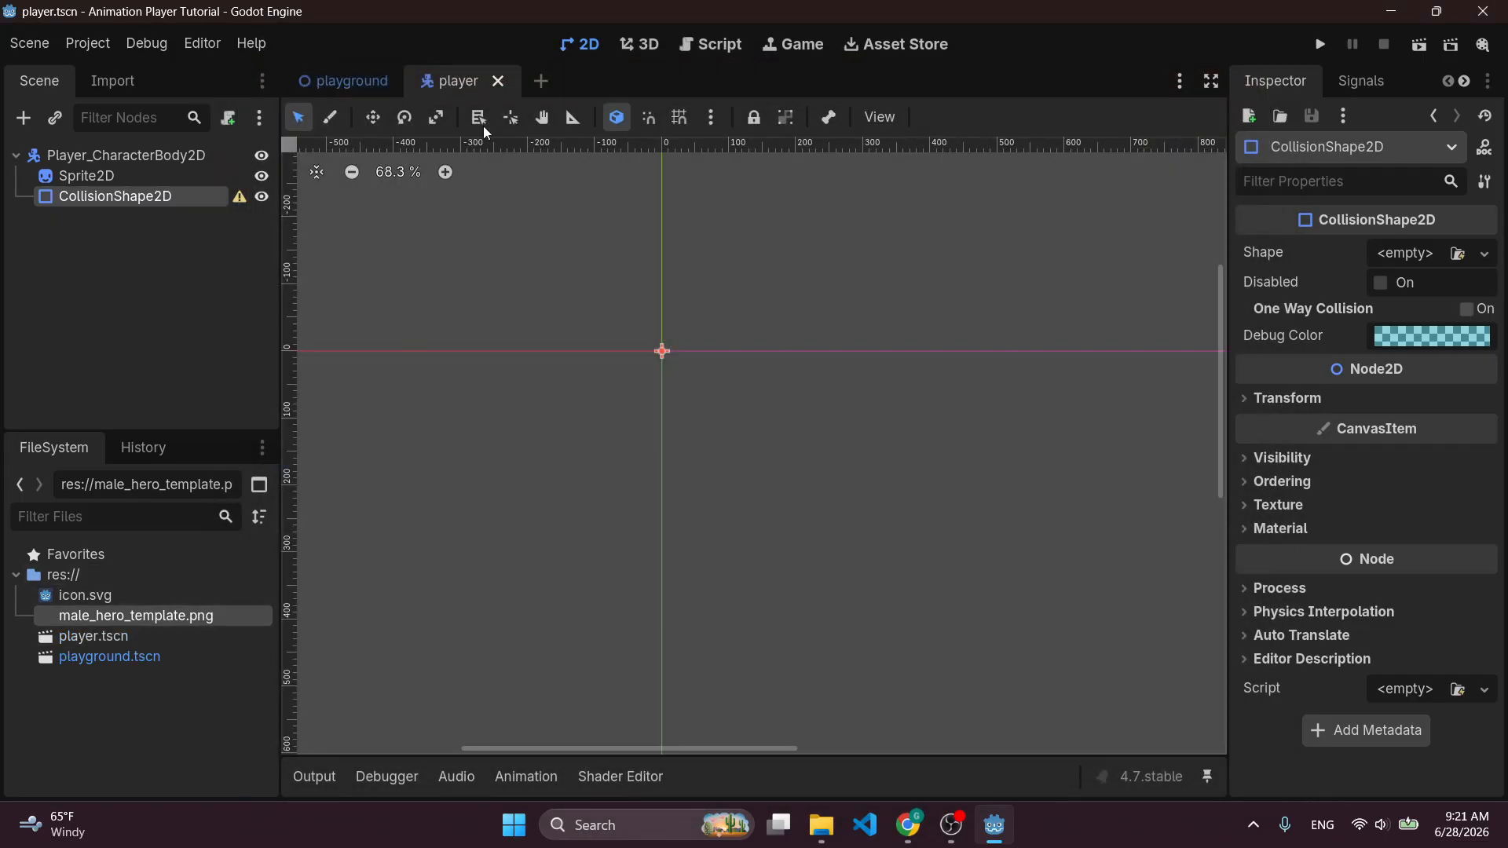
Assign male_hero_template.png as the Sprite2D's texture and inspect the rows of frames in the sprite sheet.
left_click(146, 178)
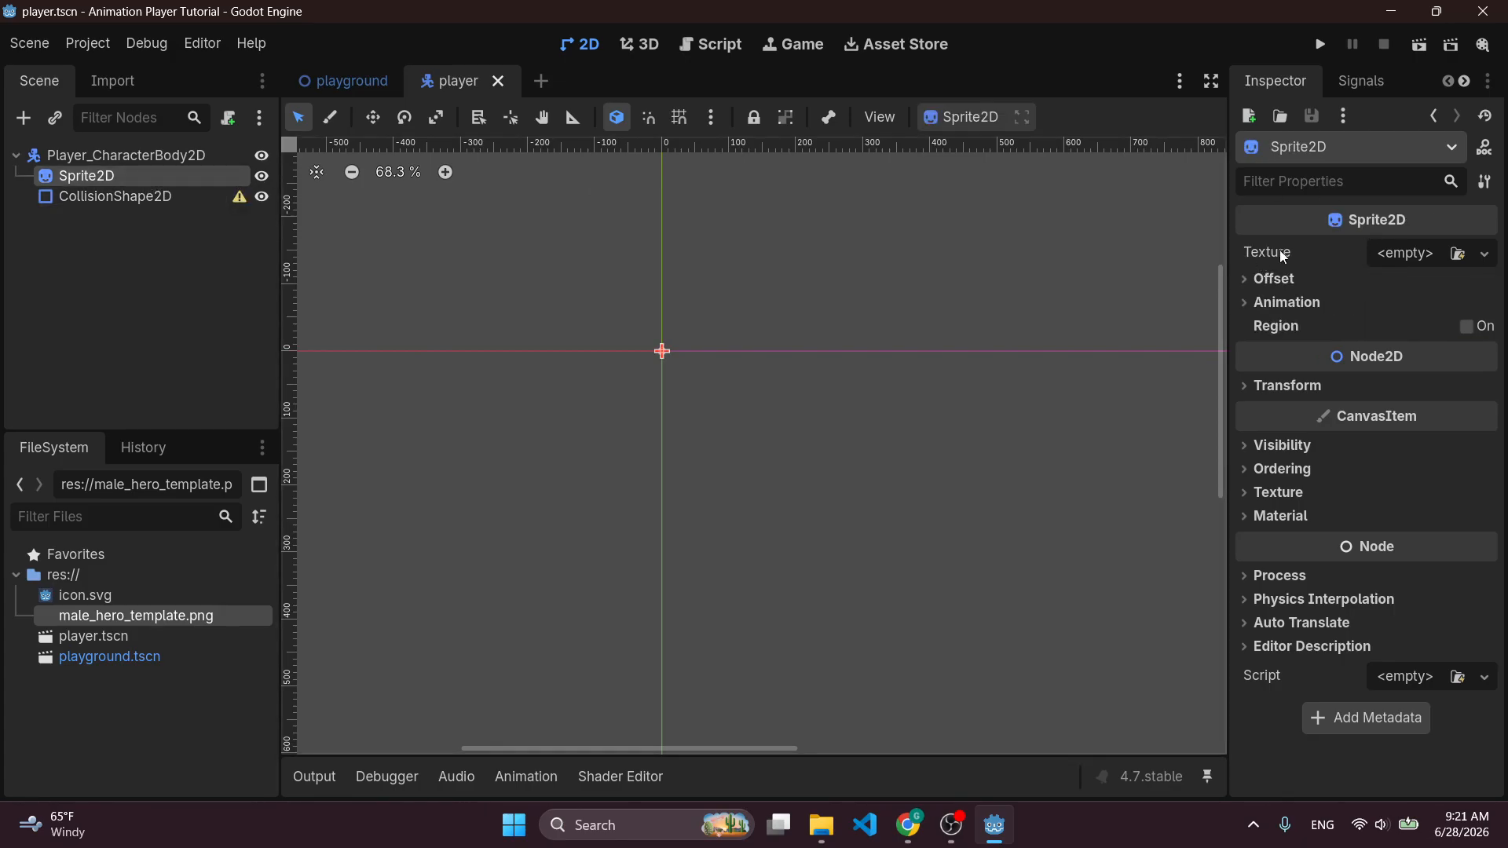
left_click_drag(137, 617, 1401, 256)
scroll(861, 323, "down", 5)
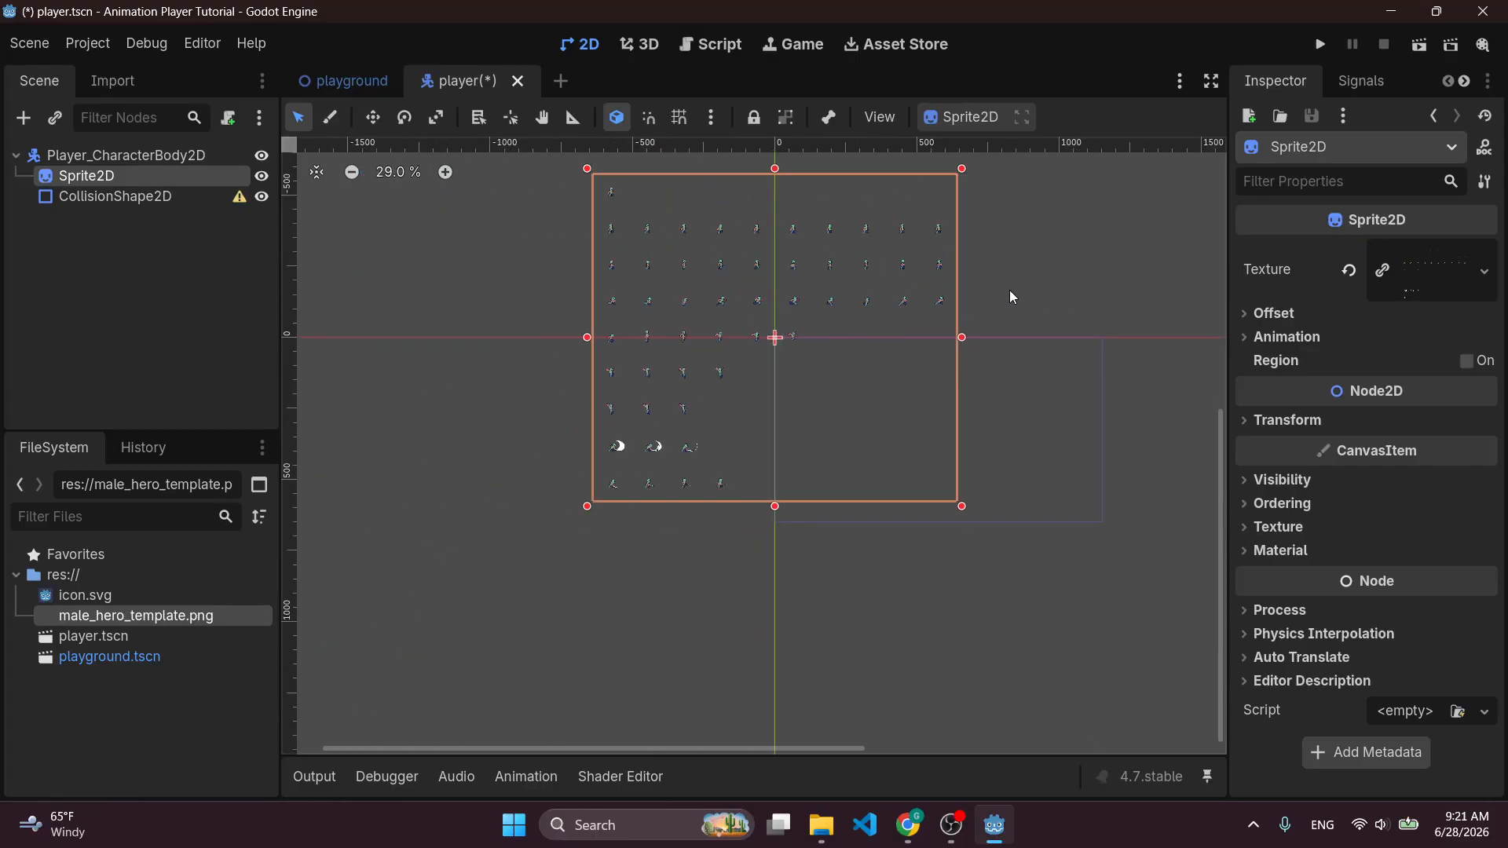
scroll(1031, 349, "up", 3)
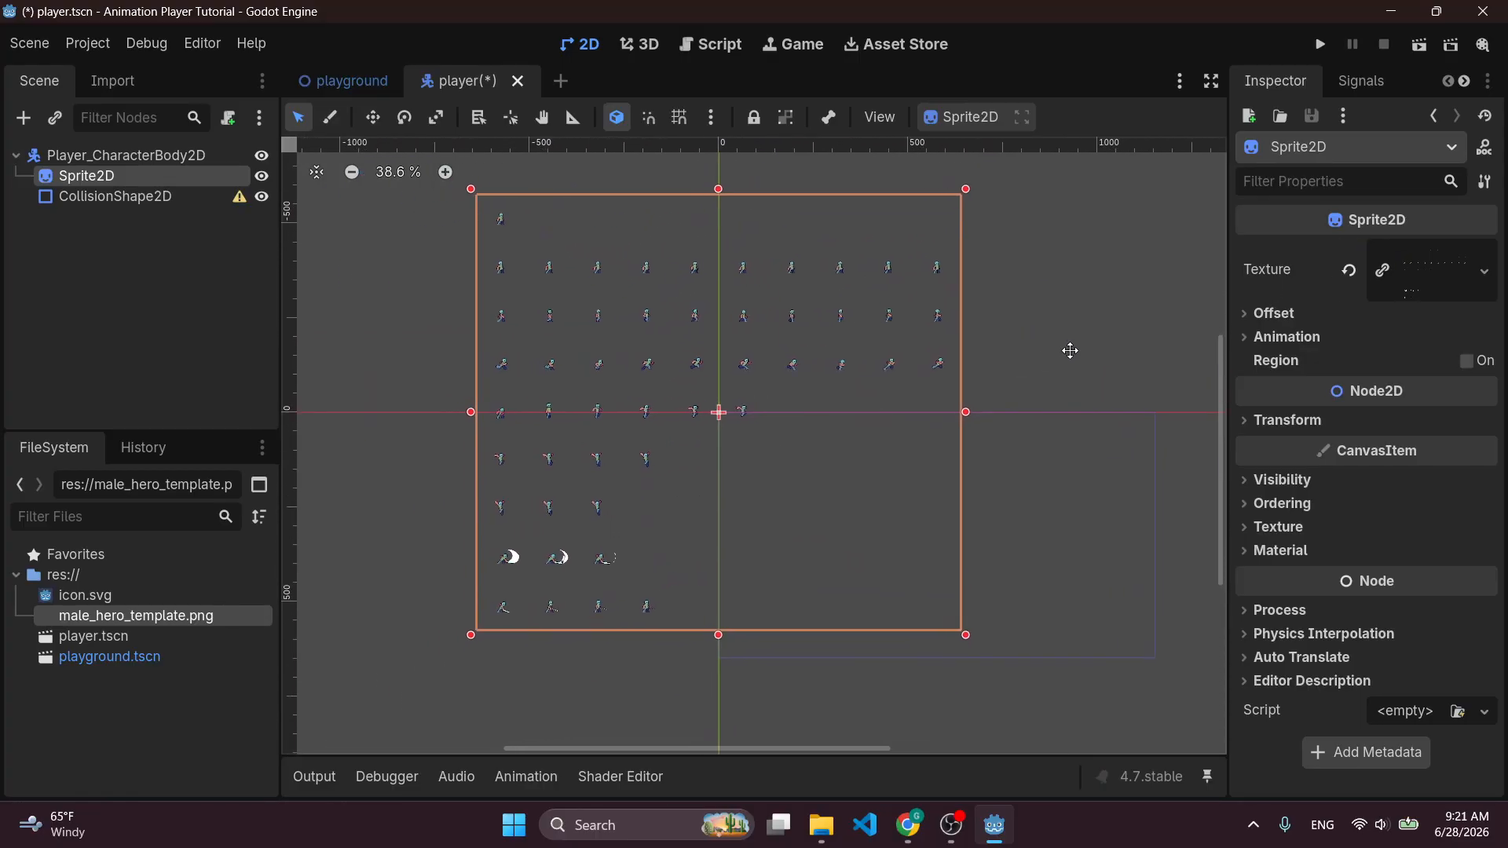
scroll(1036, 358, "up", 1)
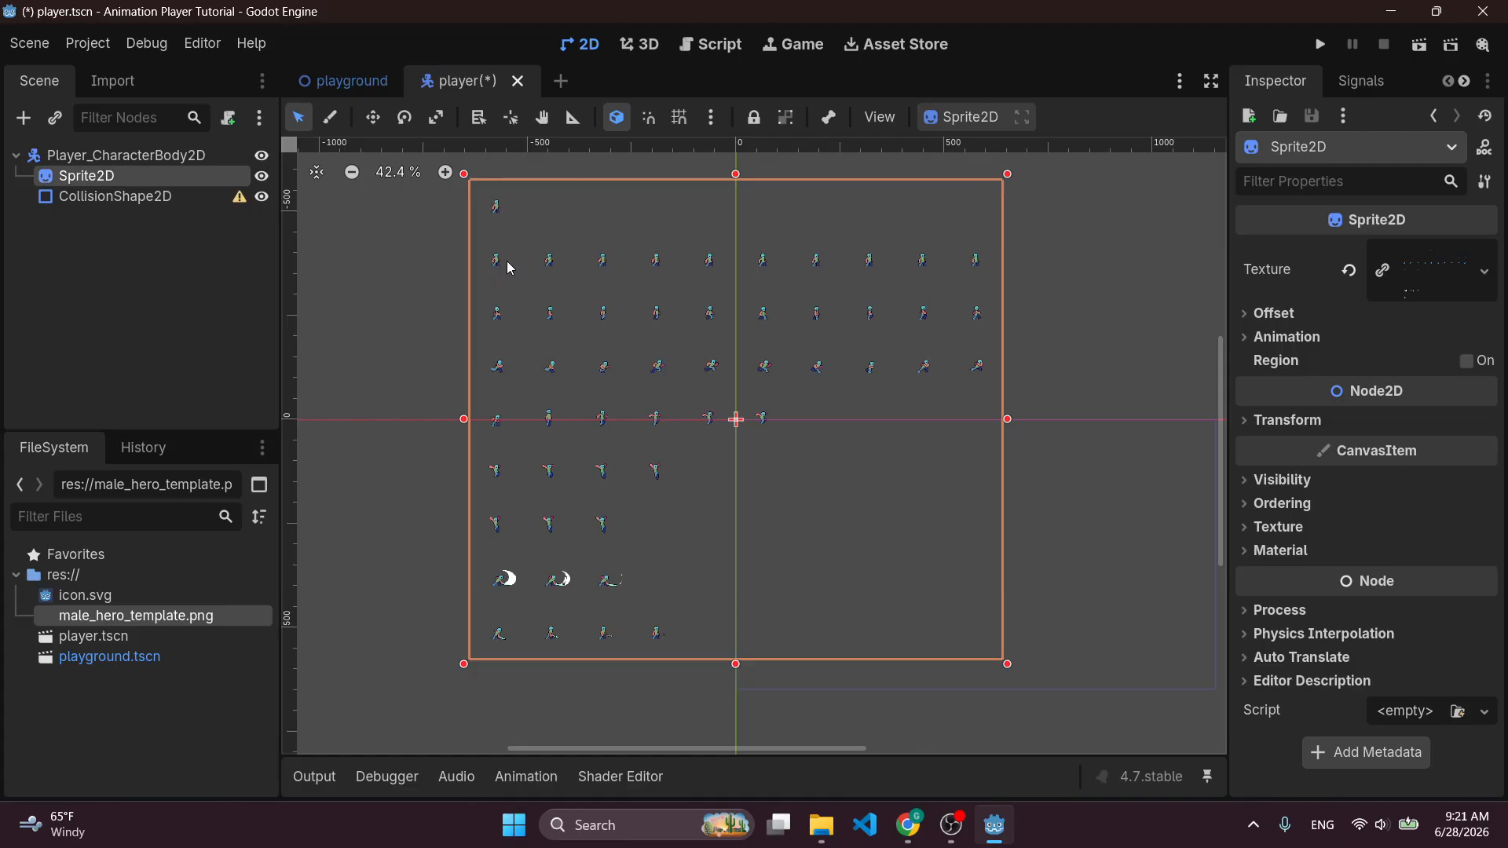
scroll(525, 248, "up", 8)
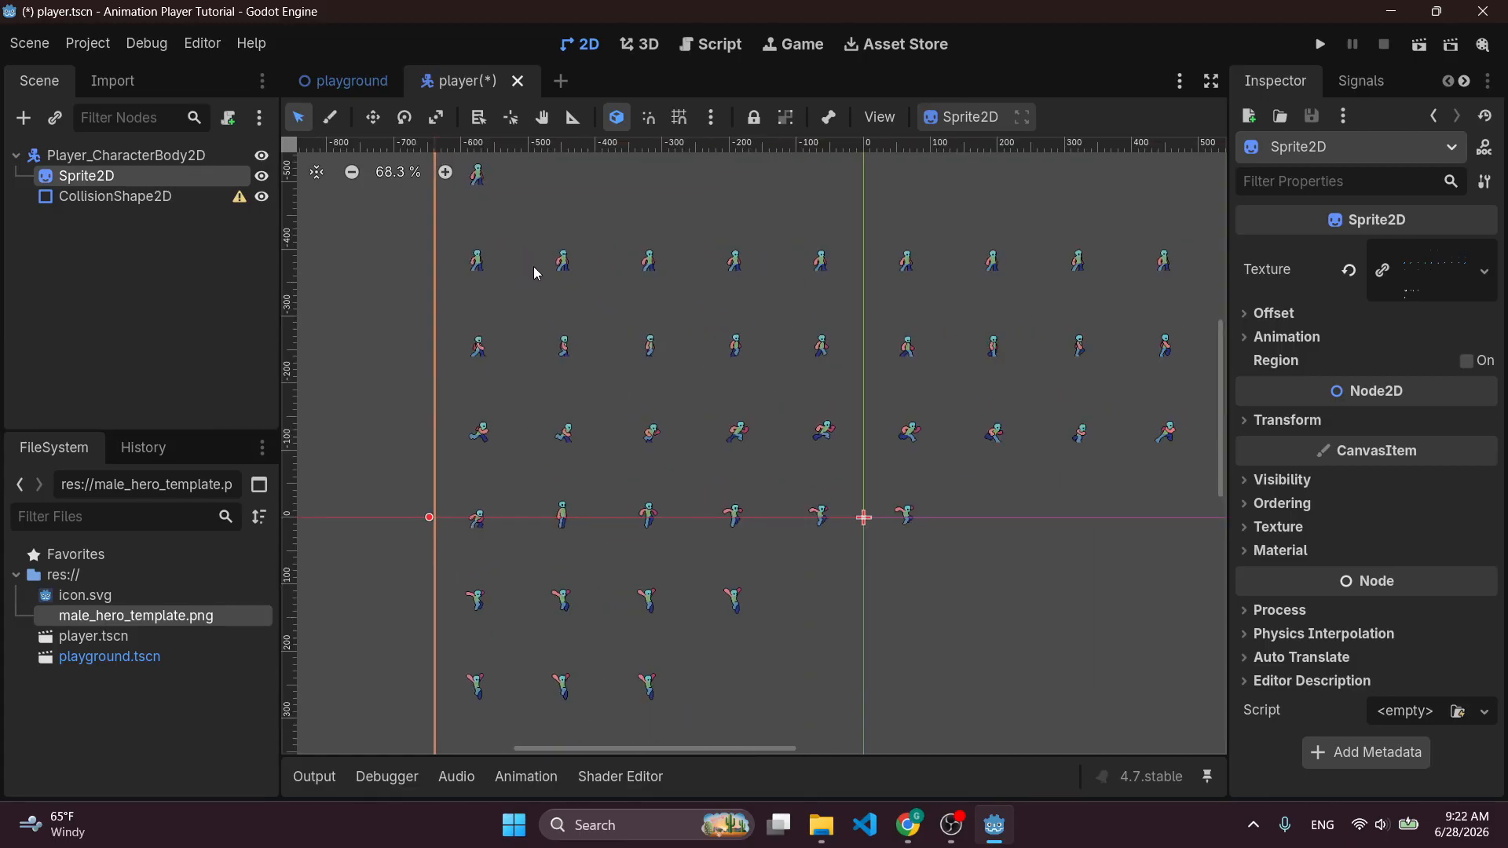
scroll(671, 308, "down", 5)
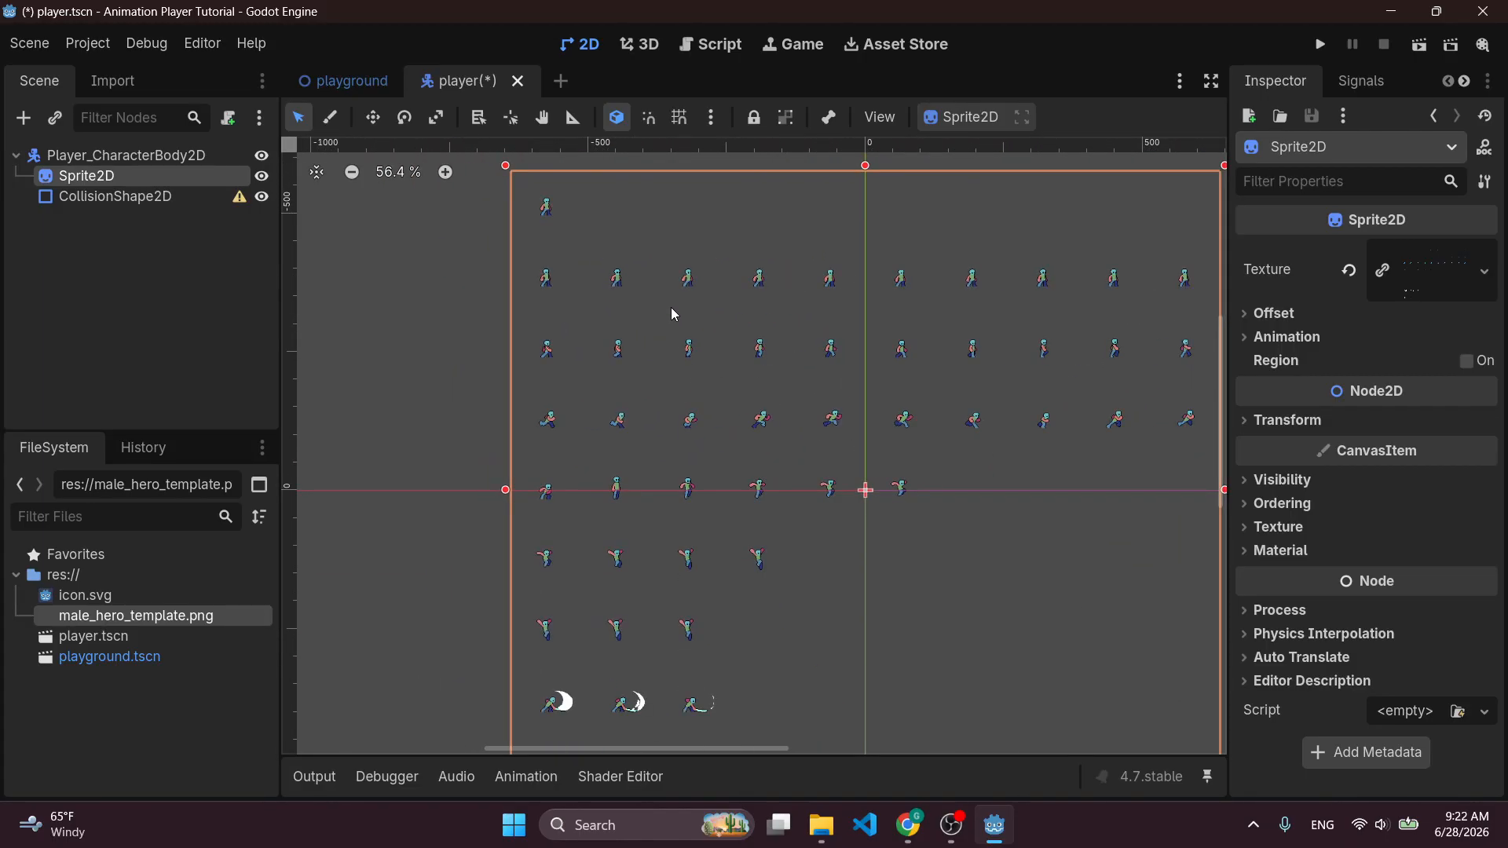
middle_click_drag(1118, 306, 1107, 295)
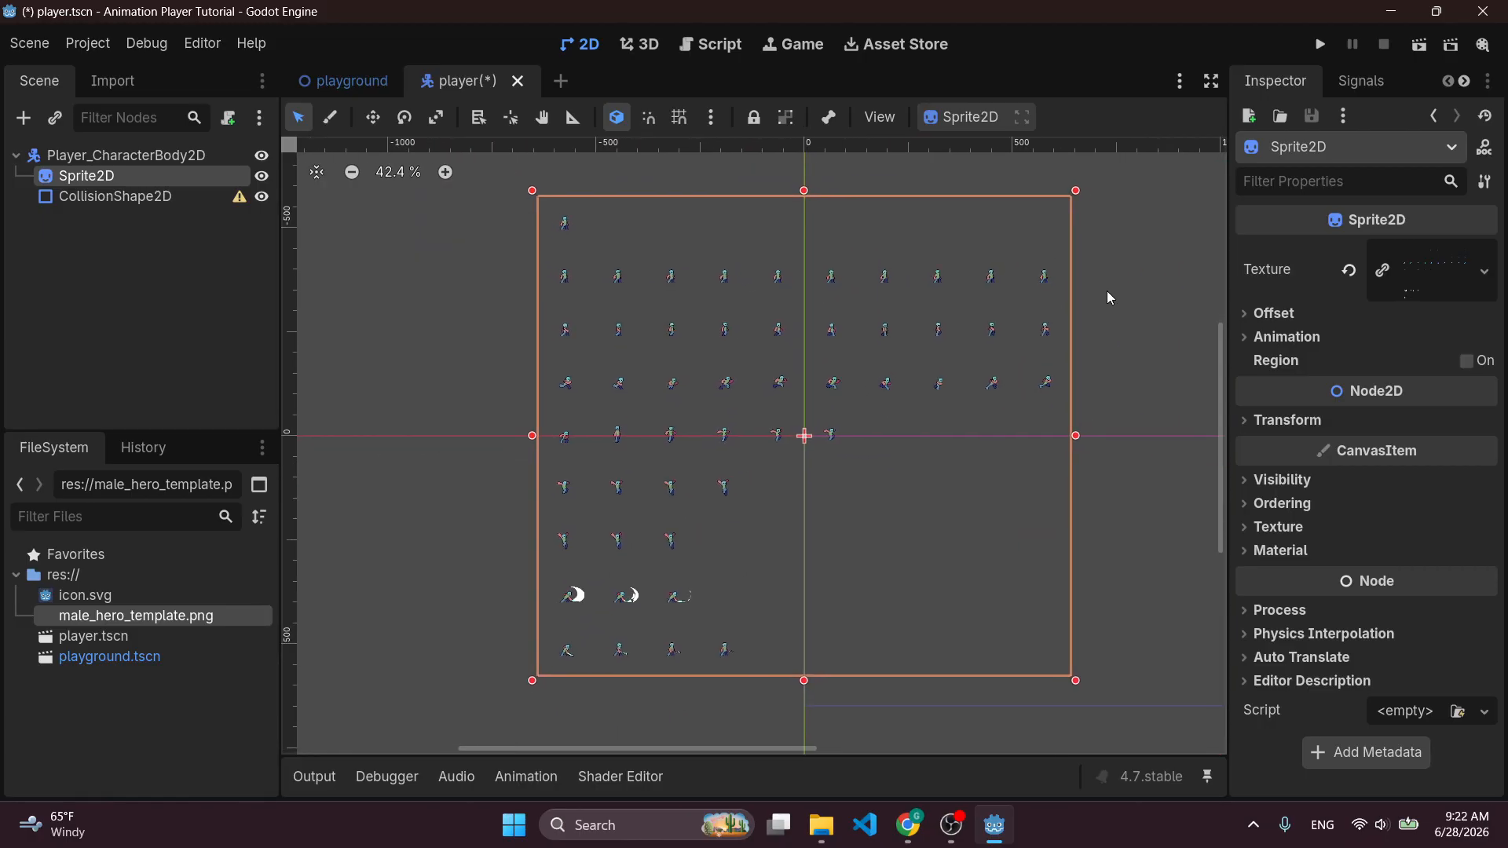
Split the Sprite2D's sprite sheet into 10 horizontal frames and 9 vertical frames.
middle_click_drag(1119, 313, 1099, 290)
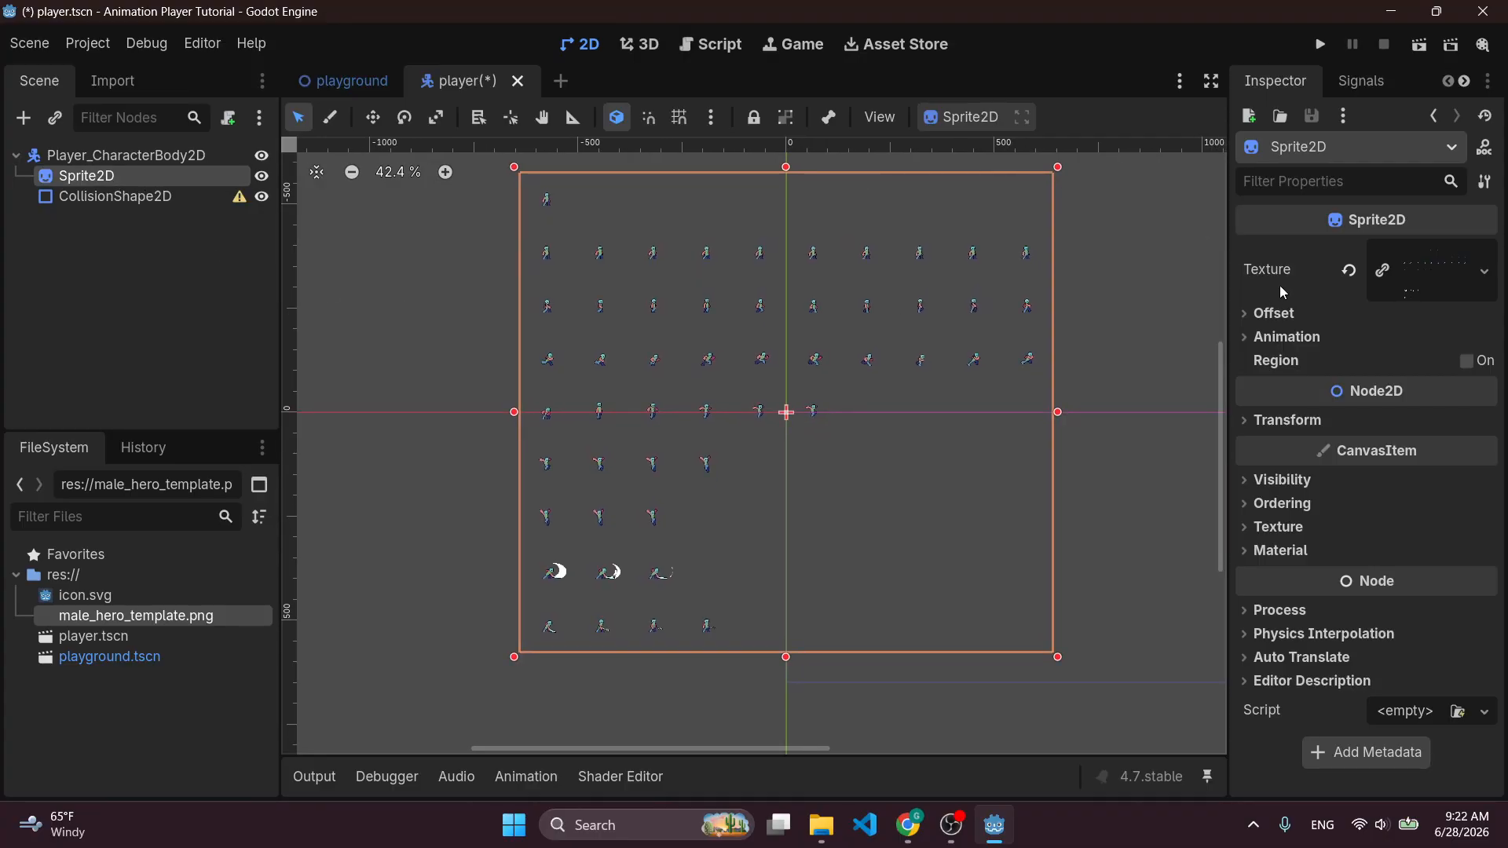
left_click(1292, 339)
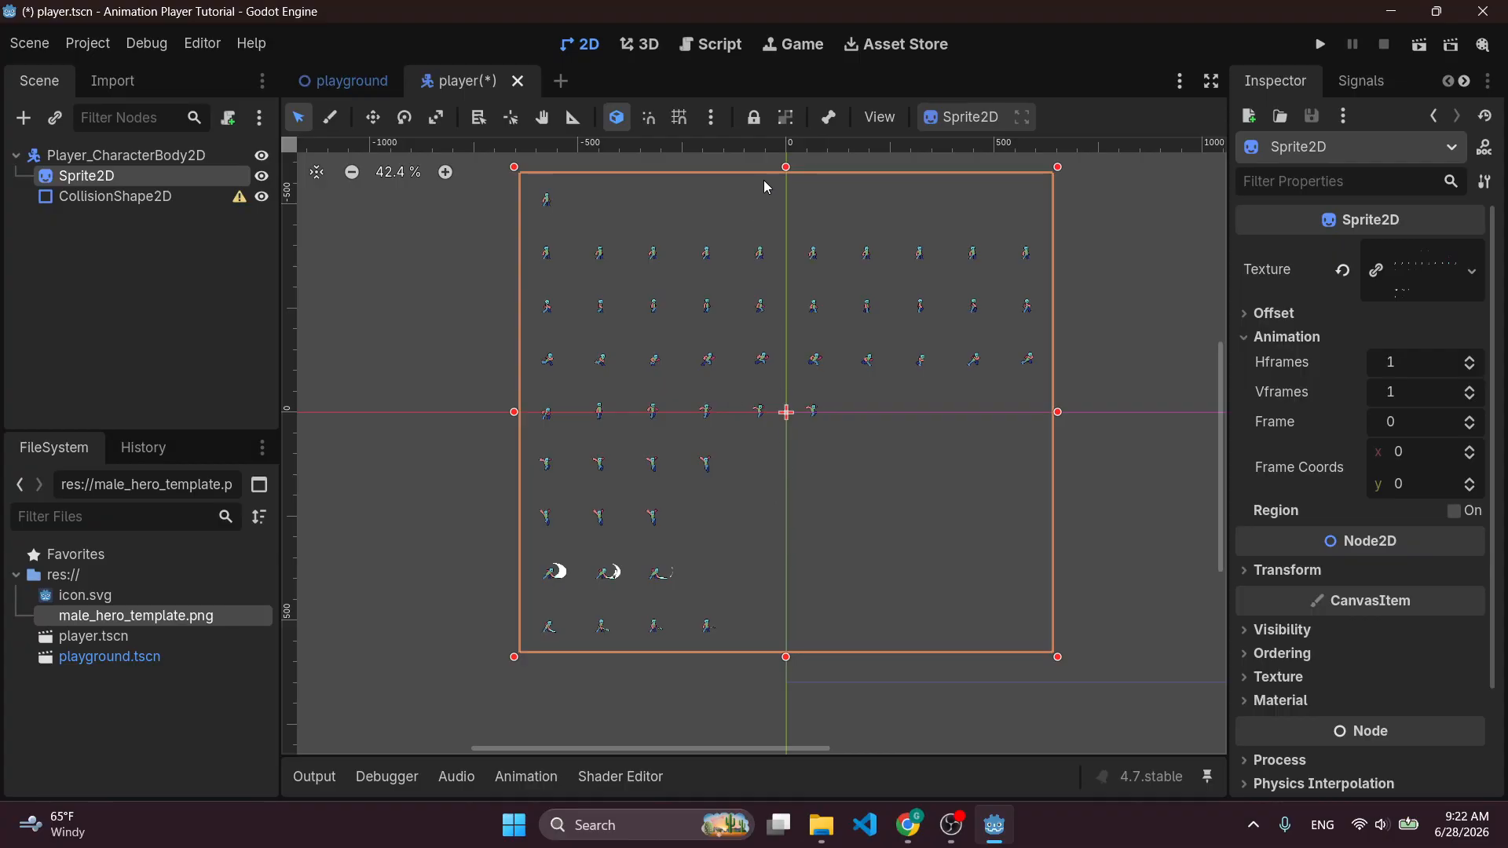
scroll(452, 322, "up", 2)
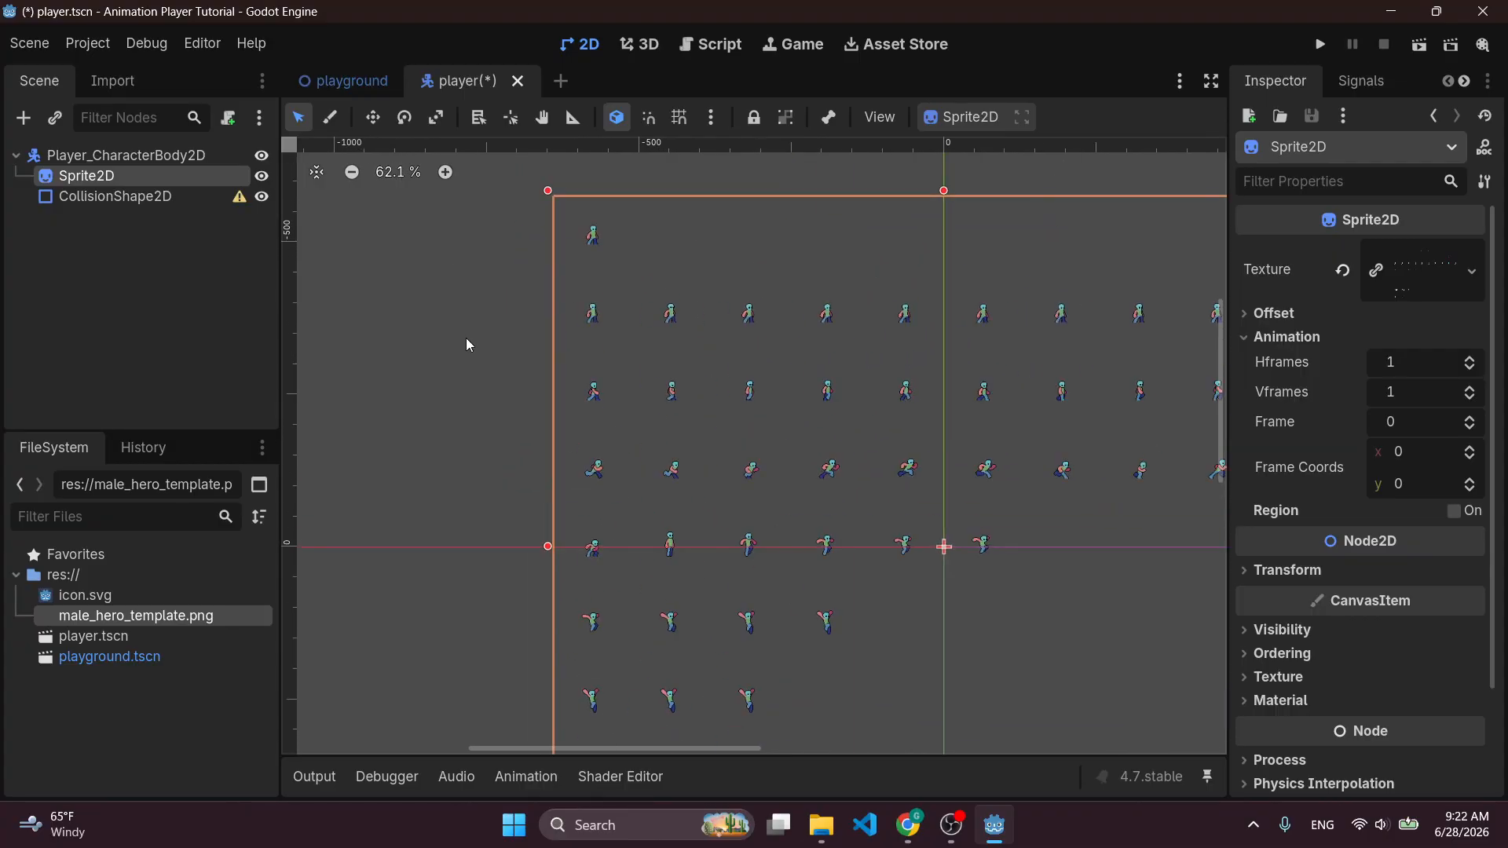
scroll(478, 374, "down", 2)
middle_click_drag(476, 401, 421, 353)
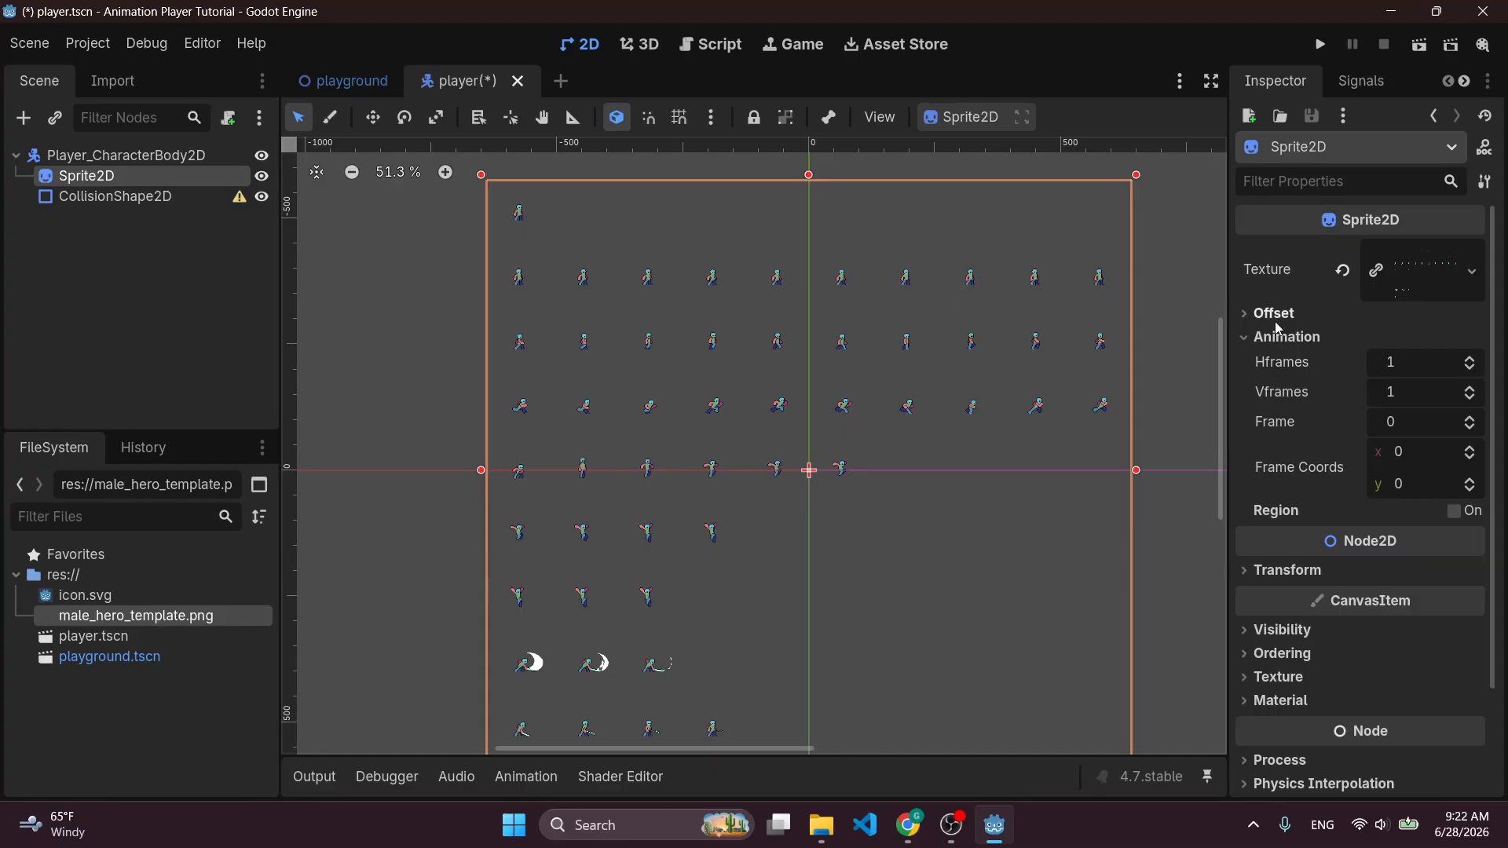
left_click(1441, 366)
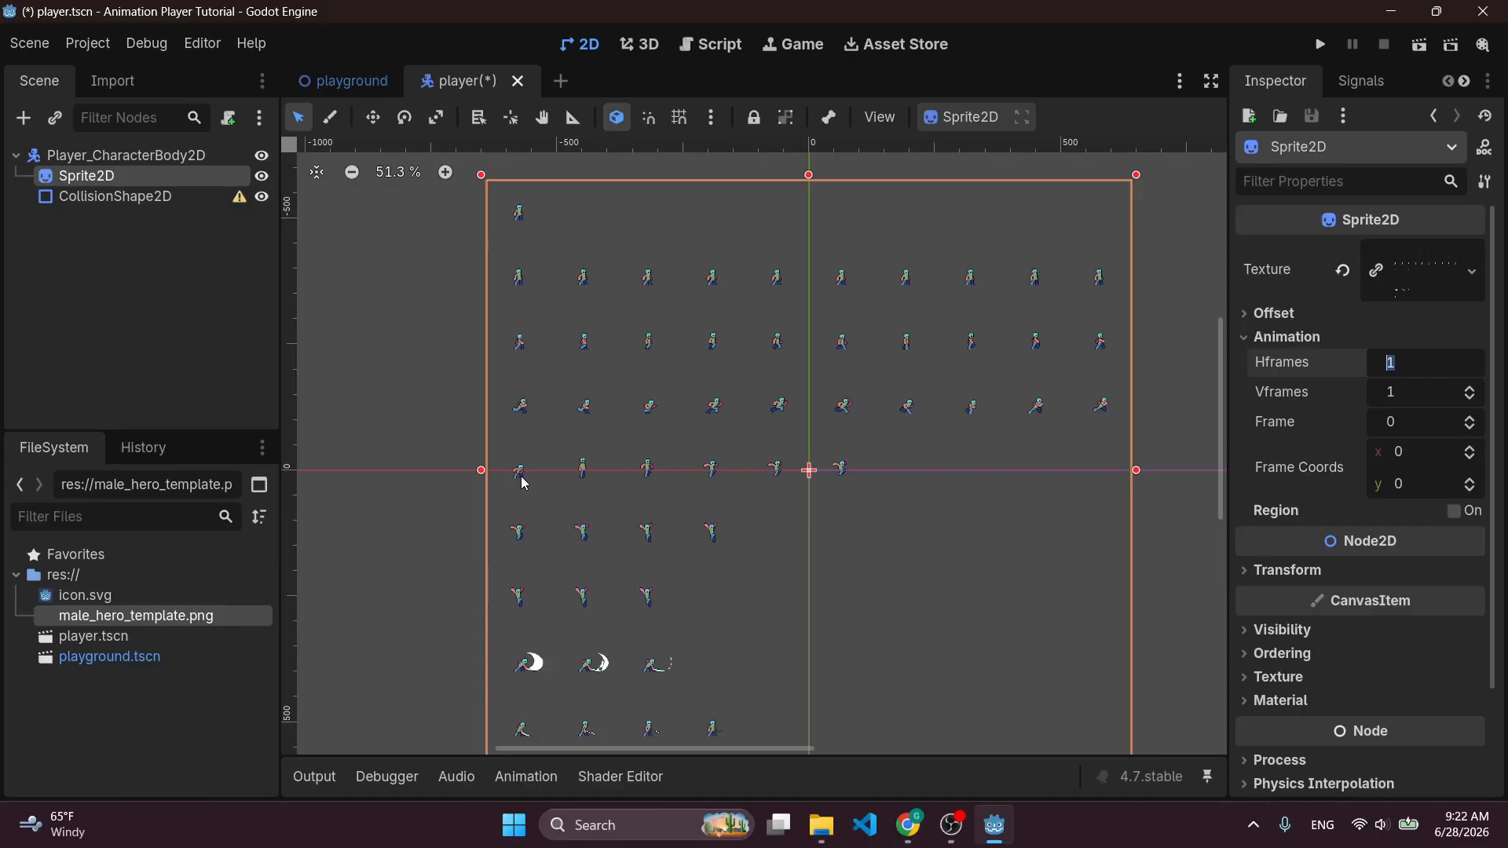
middle_click_drag(441, 698, 425, 616)
type("10")
key("Return")
left_click(1395, 392)
type("9")
key("Return")
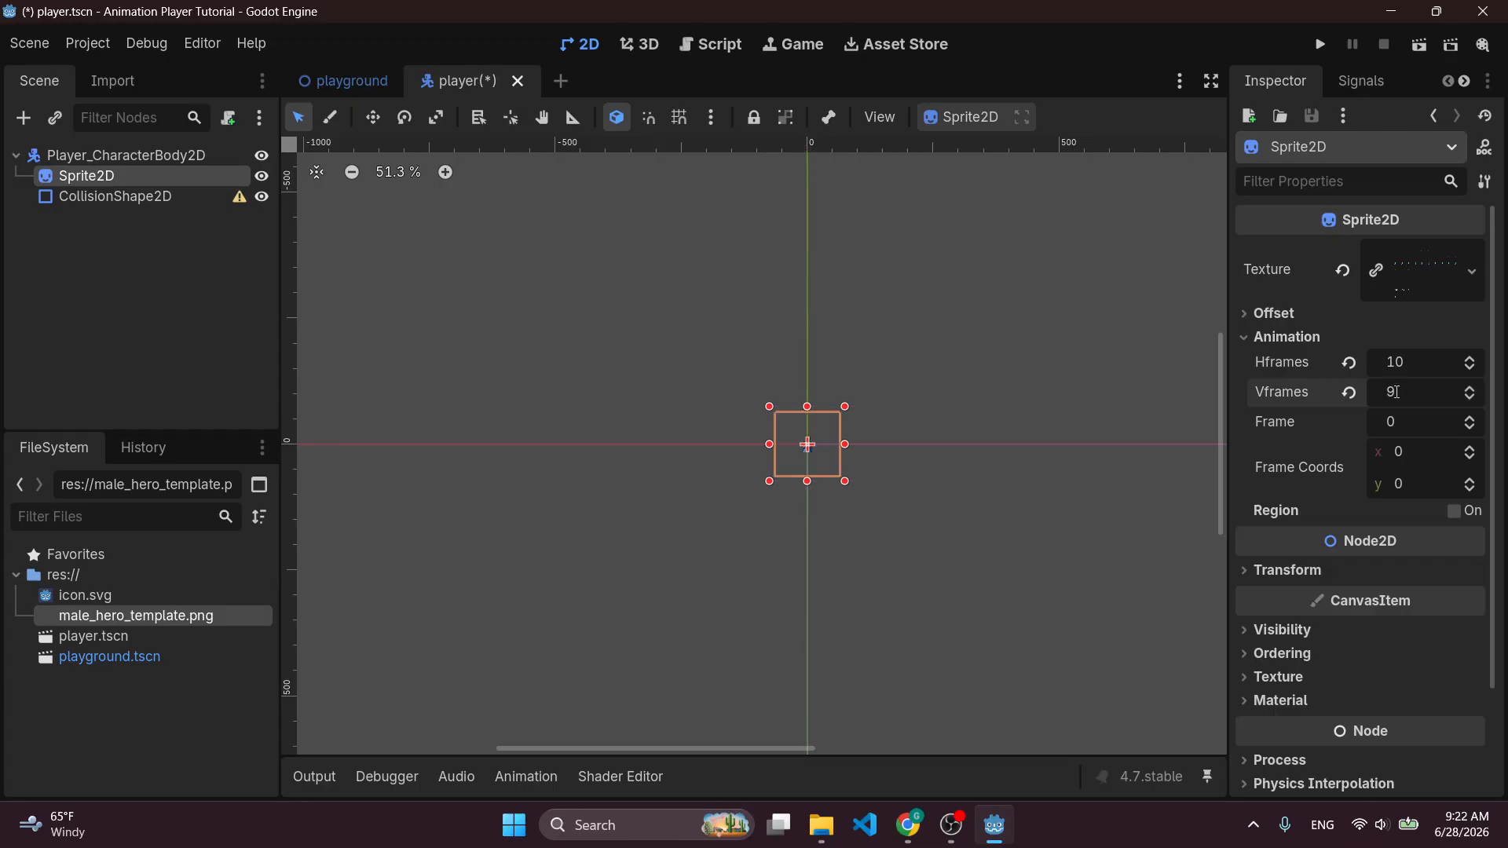
Inspect the single character frame and review the display window's viewport size in the project settings.
scroll(951, 399, "up", 5)
scroll(783, 500, "up", 5)
middle_click_drag(733, 527, 1059, 451)
scroll(1031, 304, "up", 6)
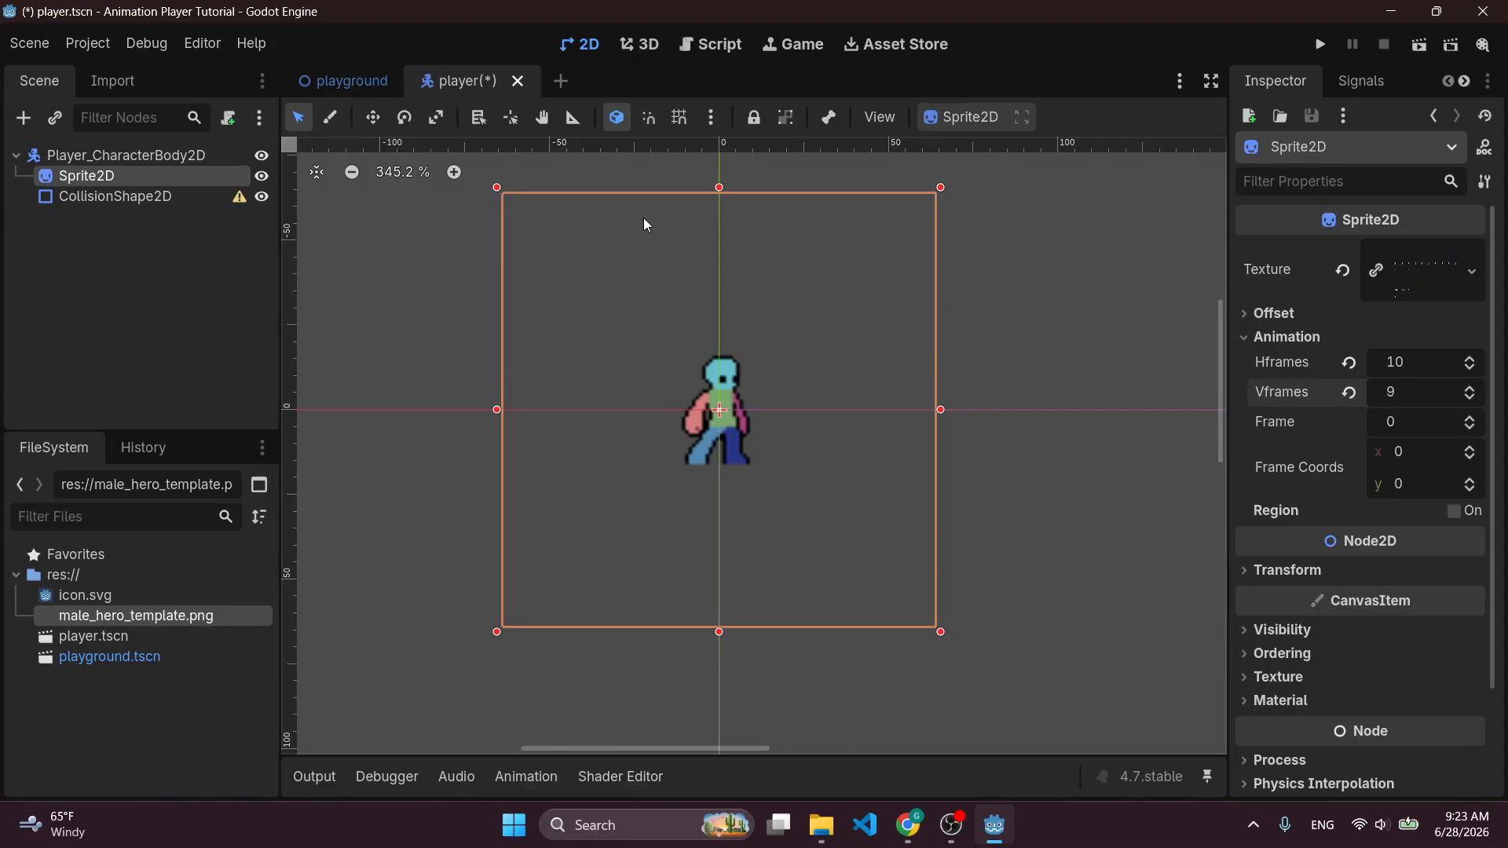
left_click(96, 45)
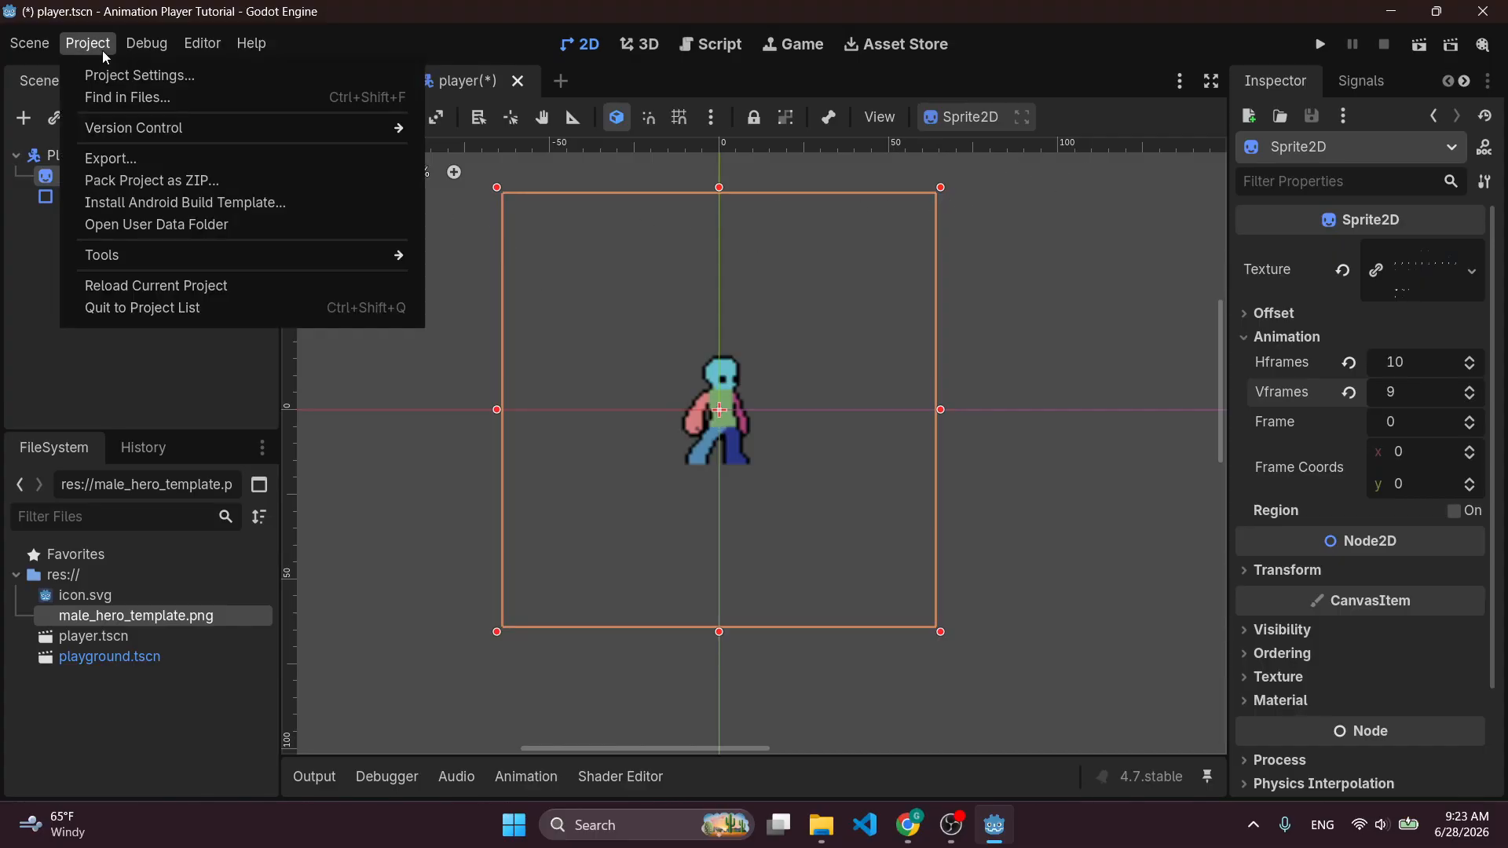
left_click(106, 72)
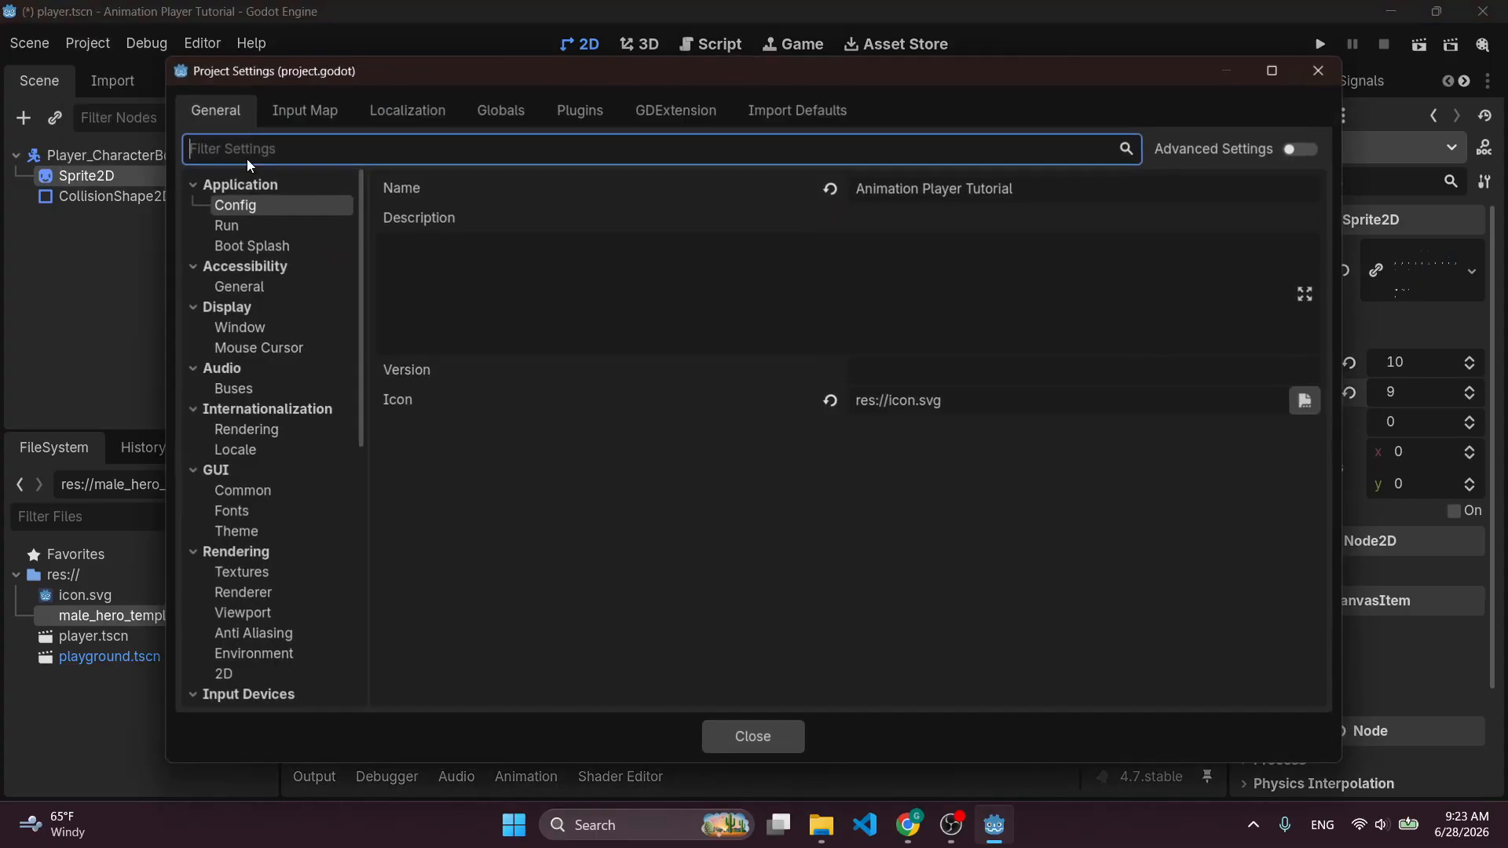
left_click(239, 327)
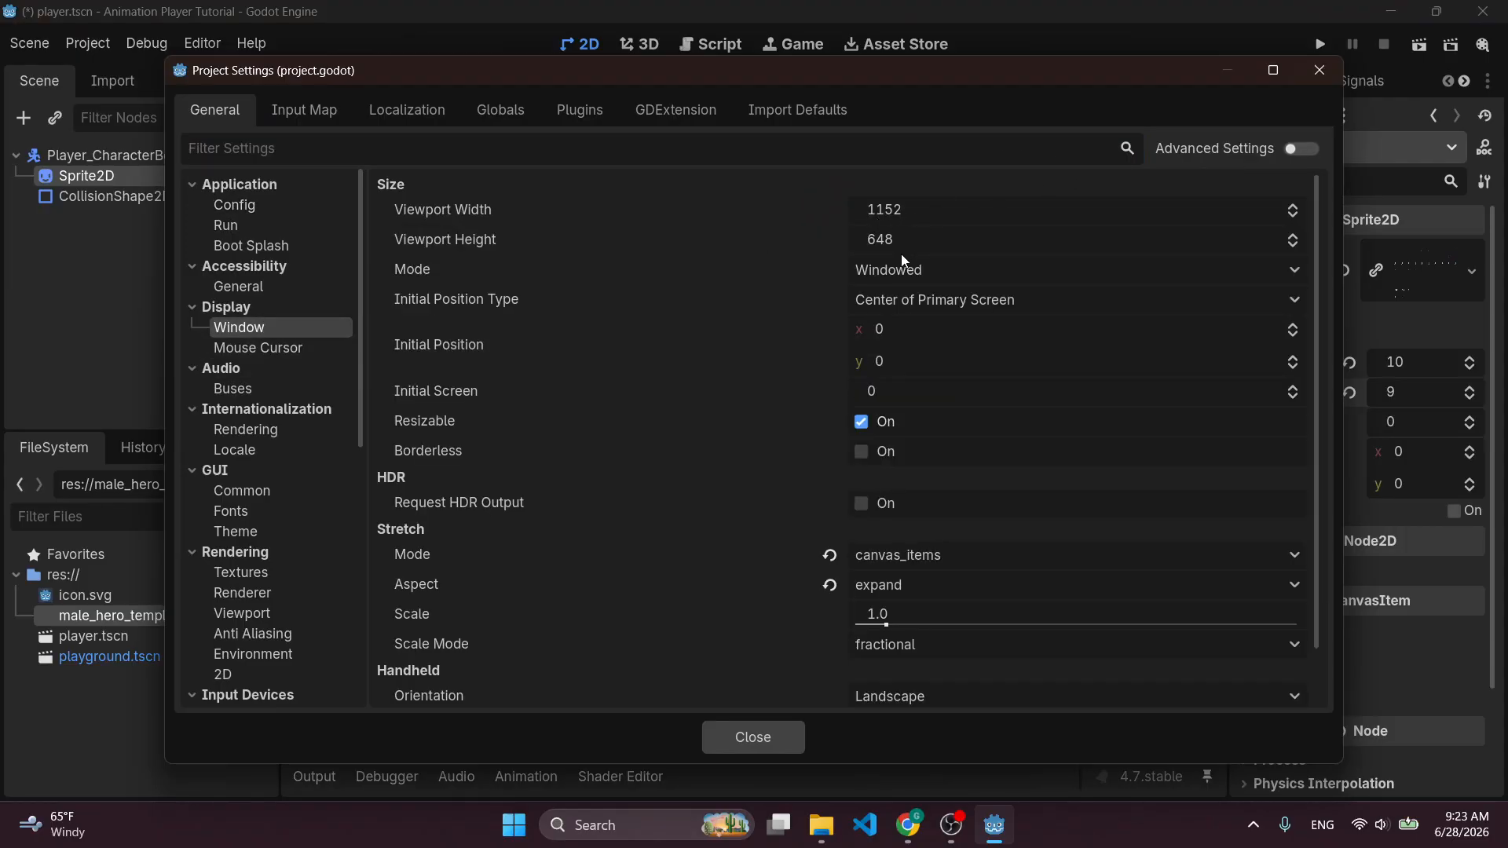
left_click(1333, 69)
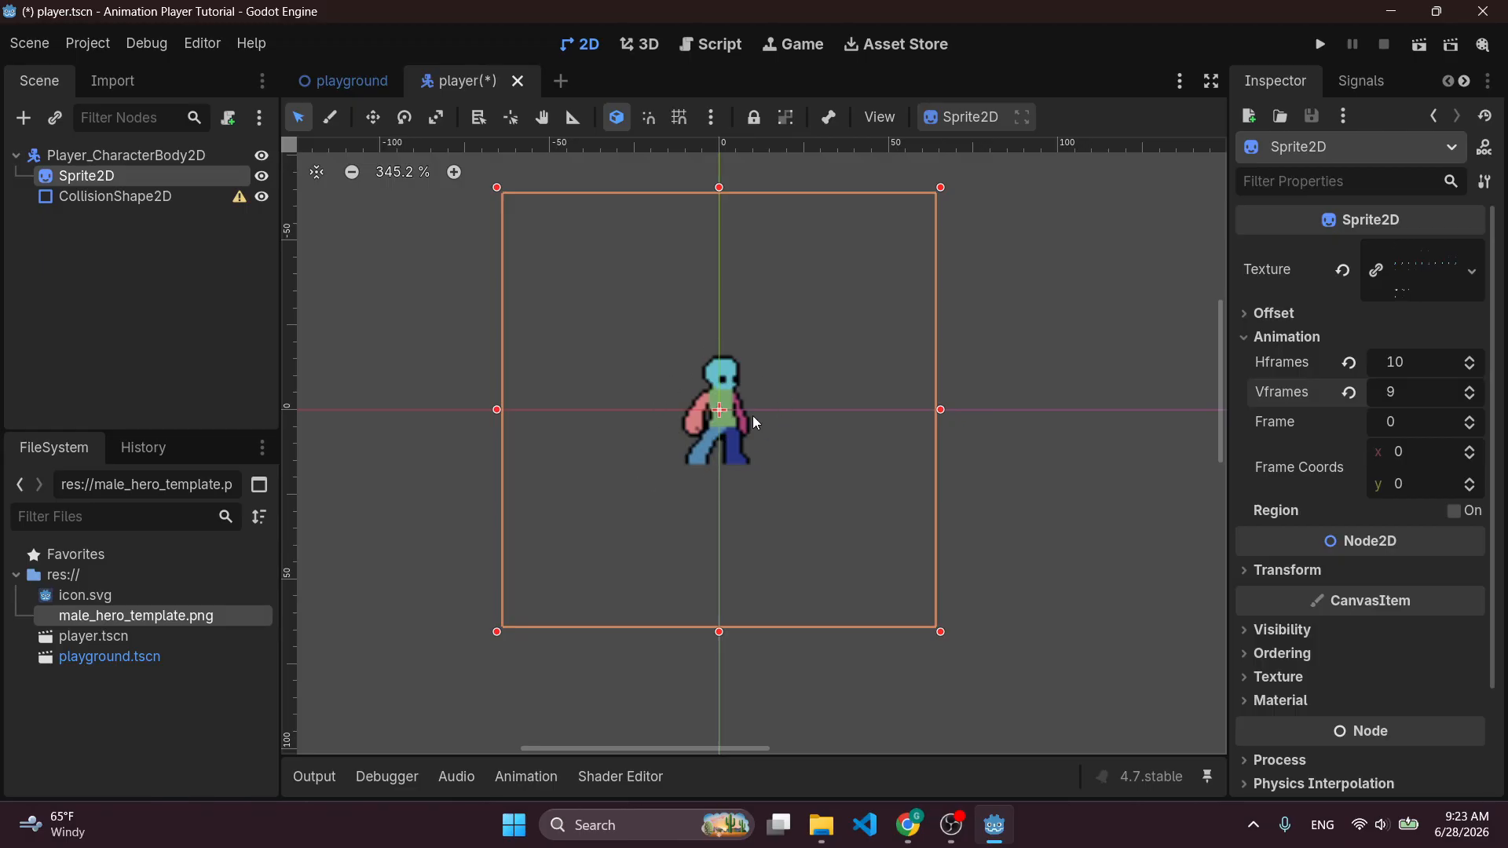
Try the Nearest texture filter on the Sprite2D alone, then reset its filter to Inherit.
scroll(722, 405, "up", 4)
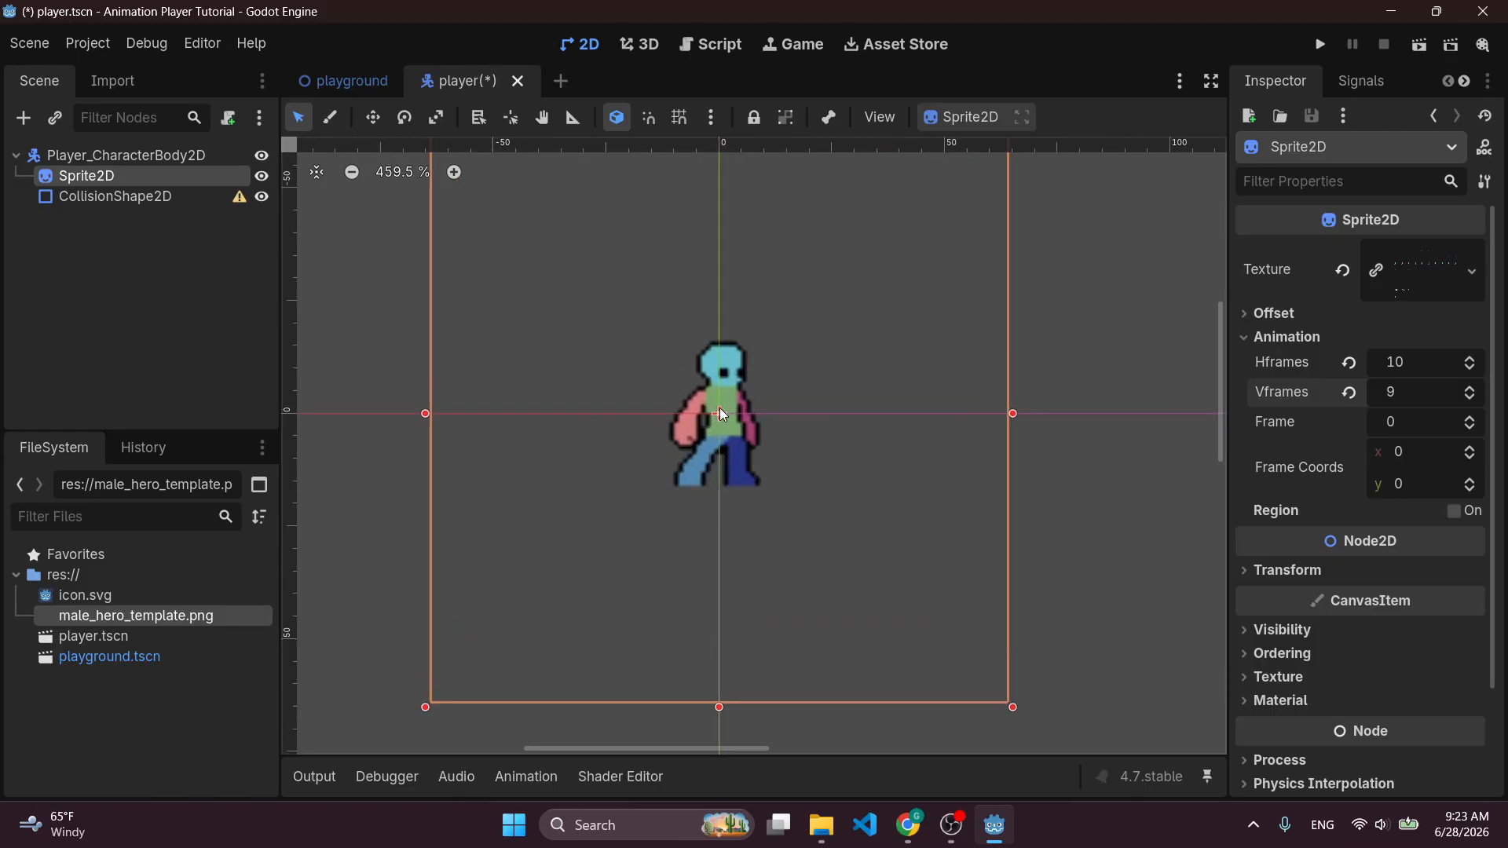
scroll(714, 426, "down", 3)
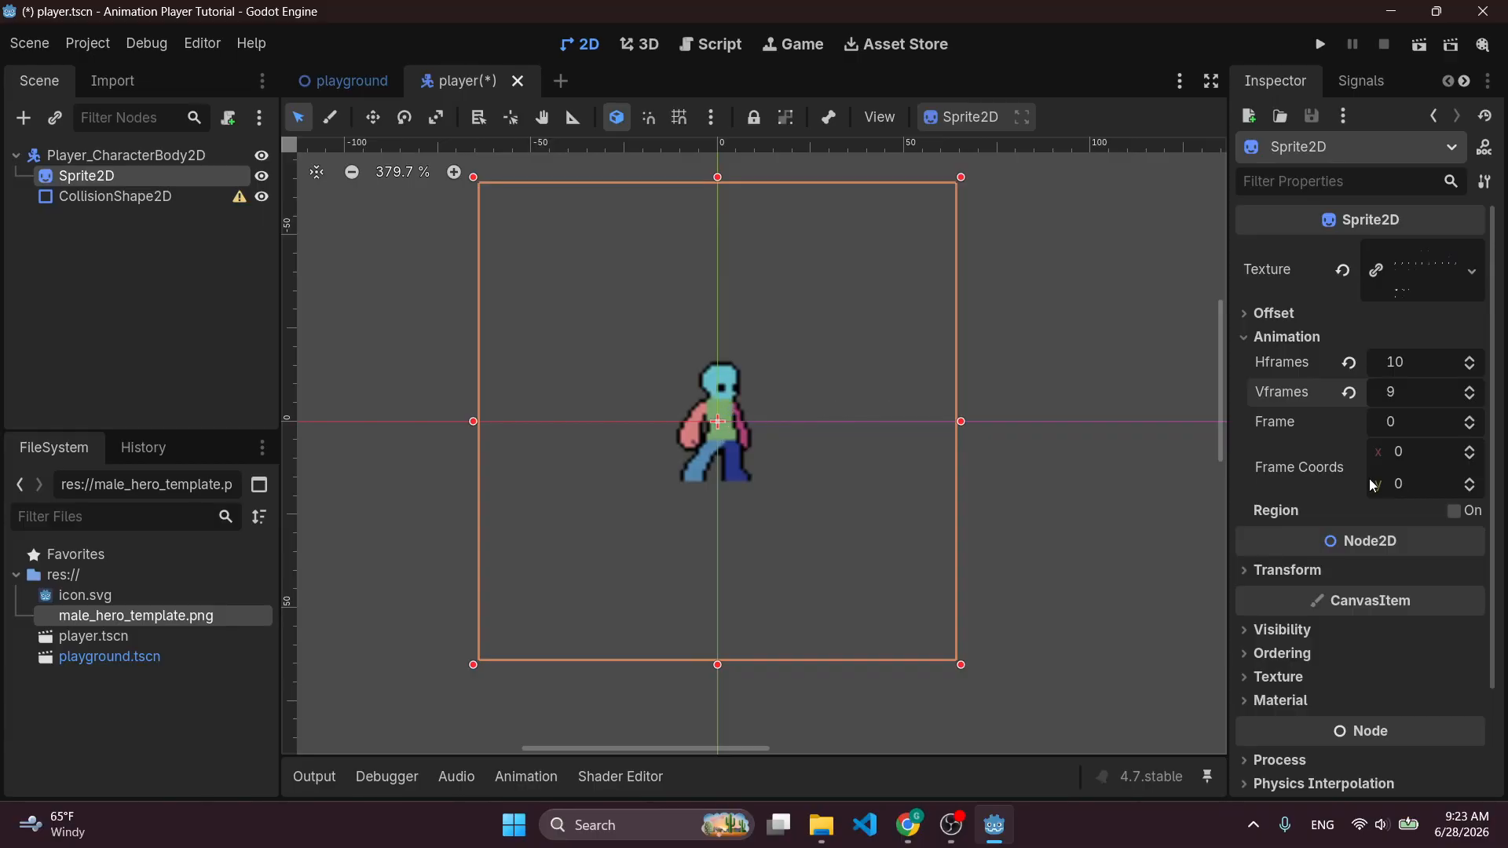
scroll(1369, 487, "down", 3)
left_click(1278, 550)
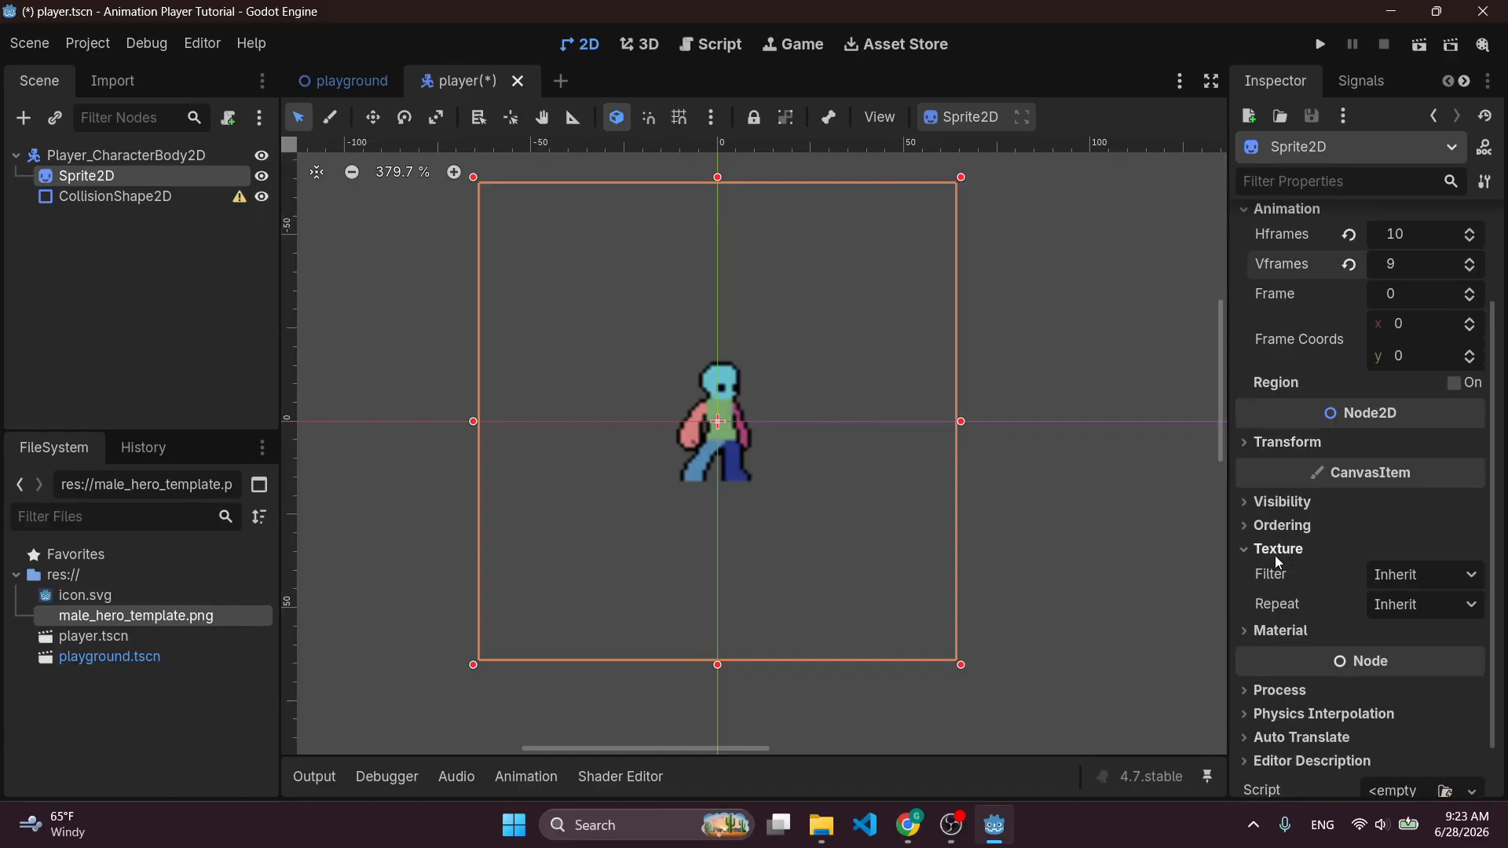
left_click(1412, 573)
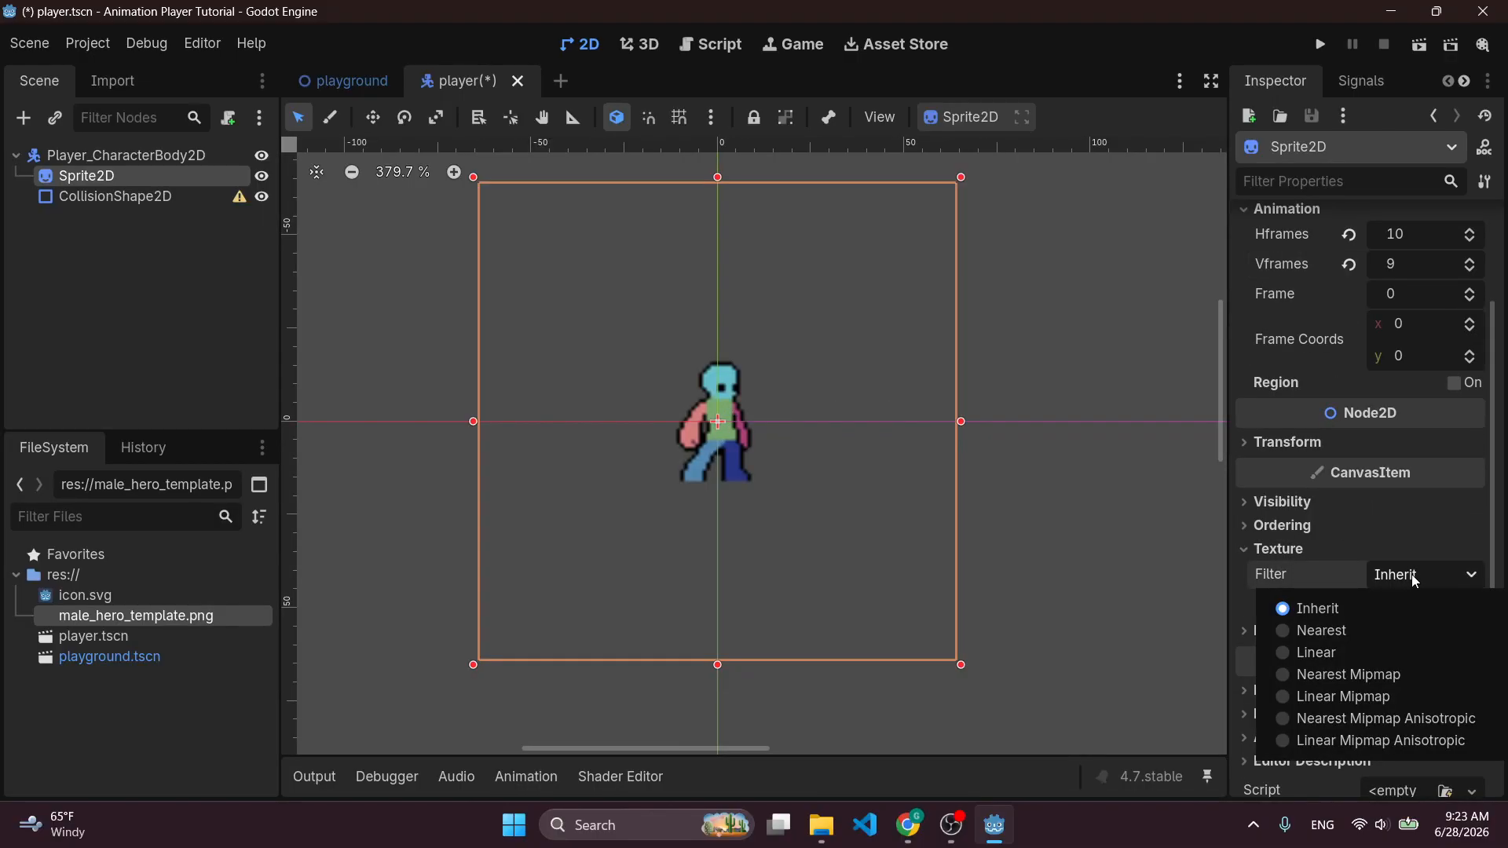
left_click(1349, 624)
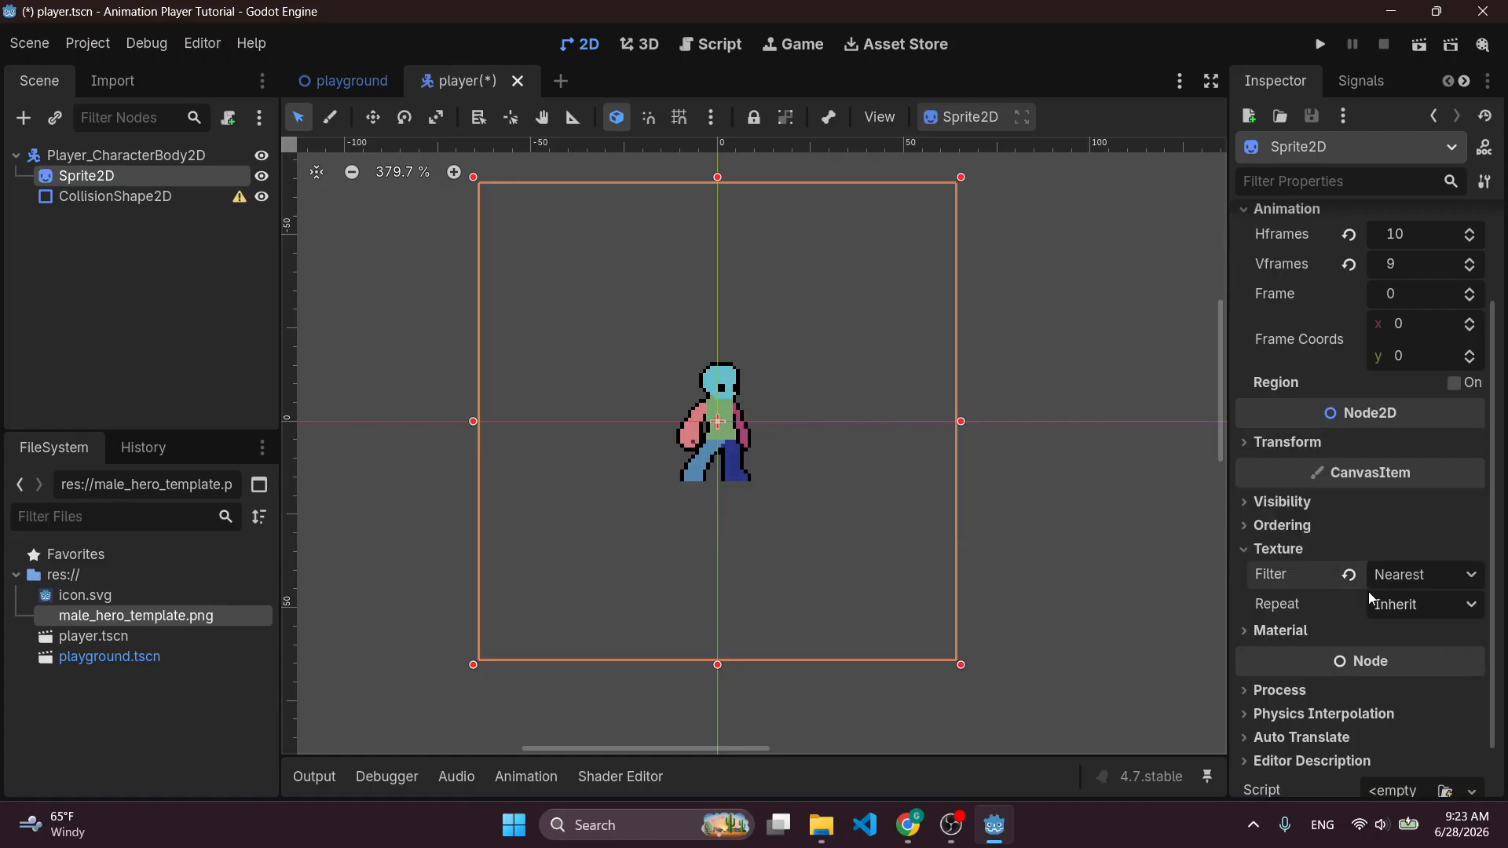
left_click(1350, 576)
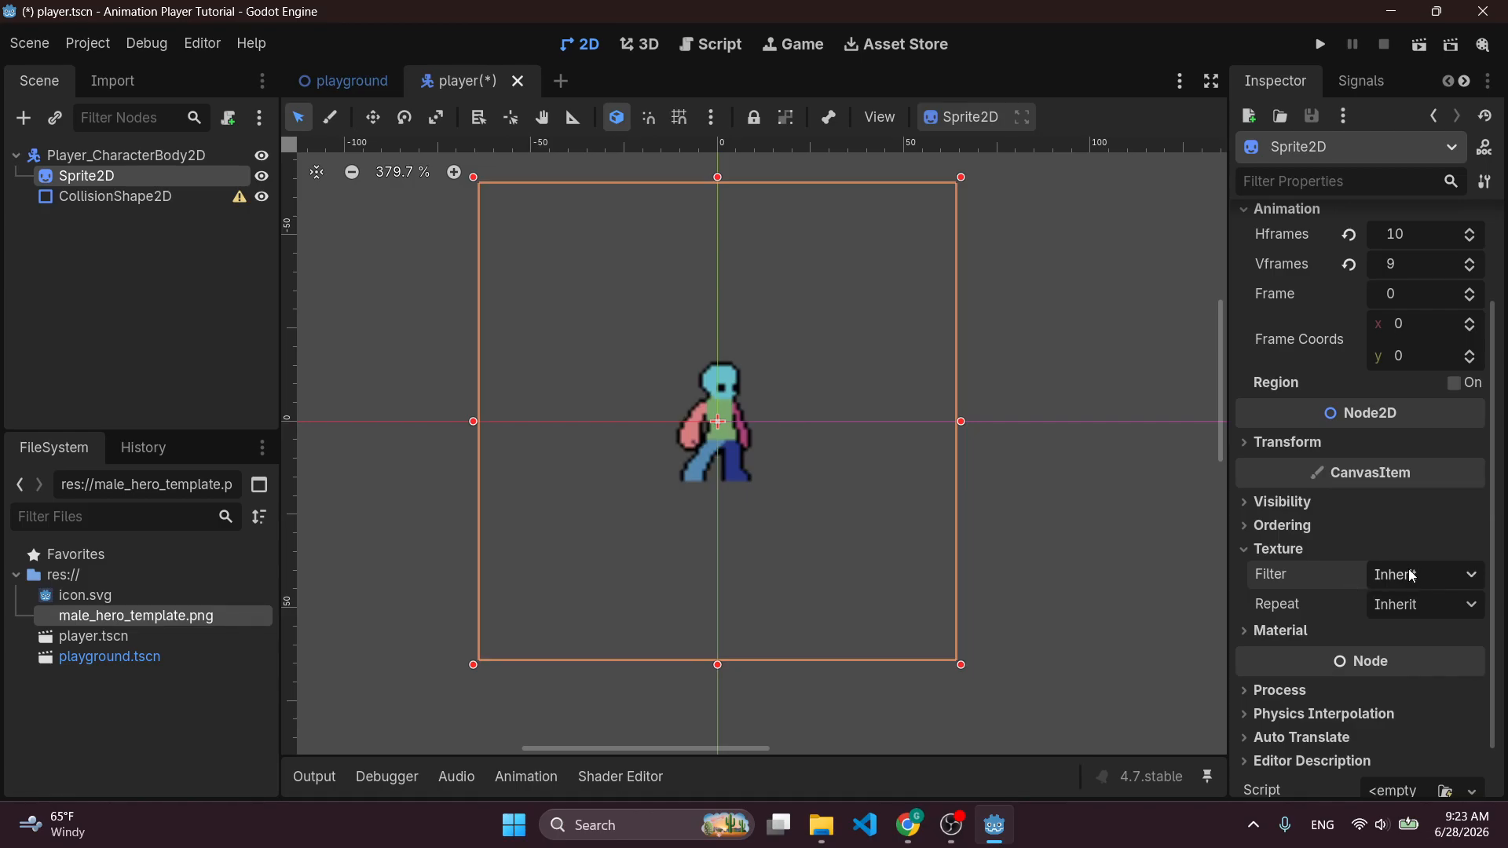
Set the project's default canvas texture filter to Nearest in the rendering texture settings.
left_click(88, 43)
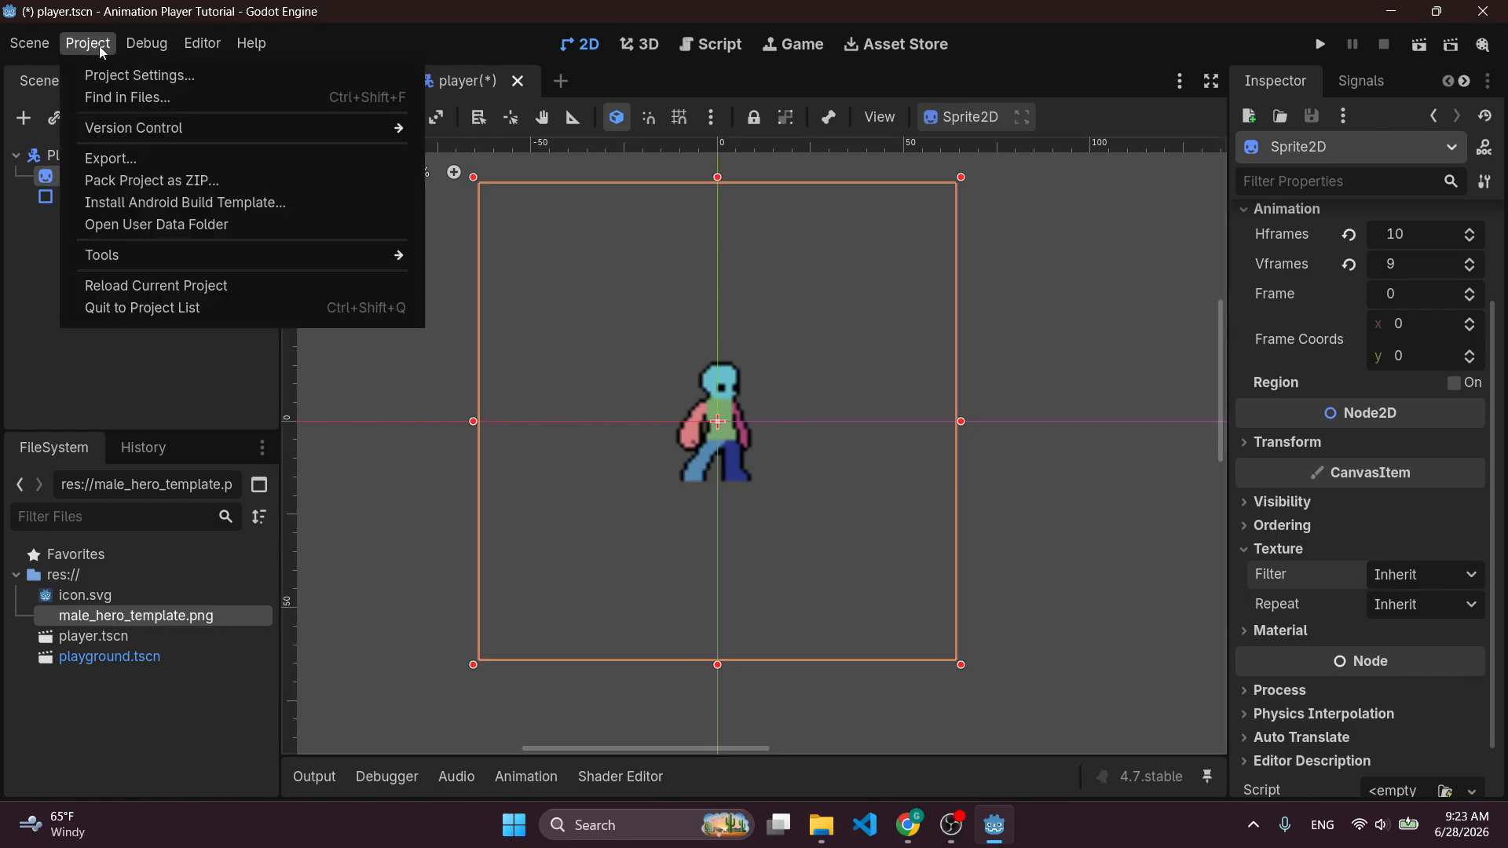
left_click(122, 72)
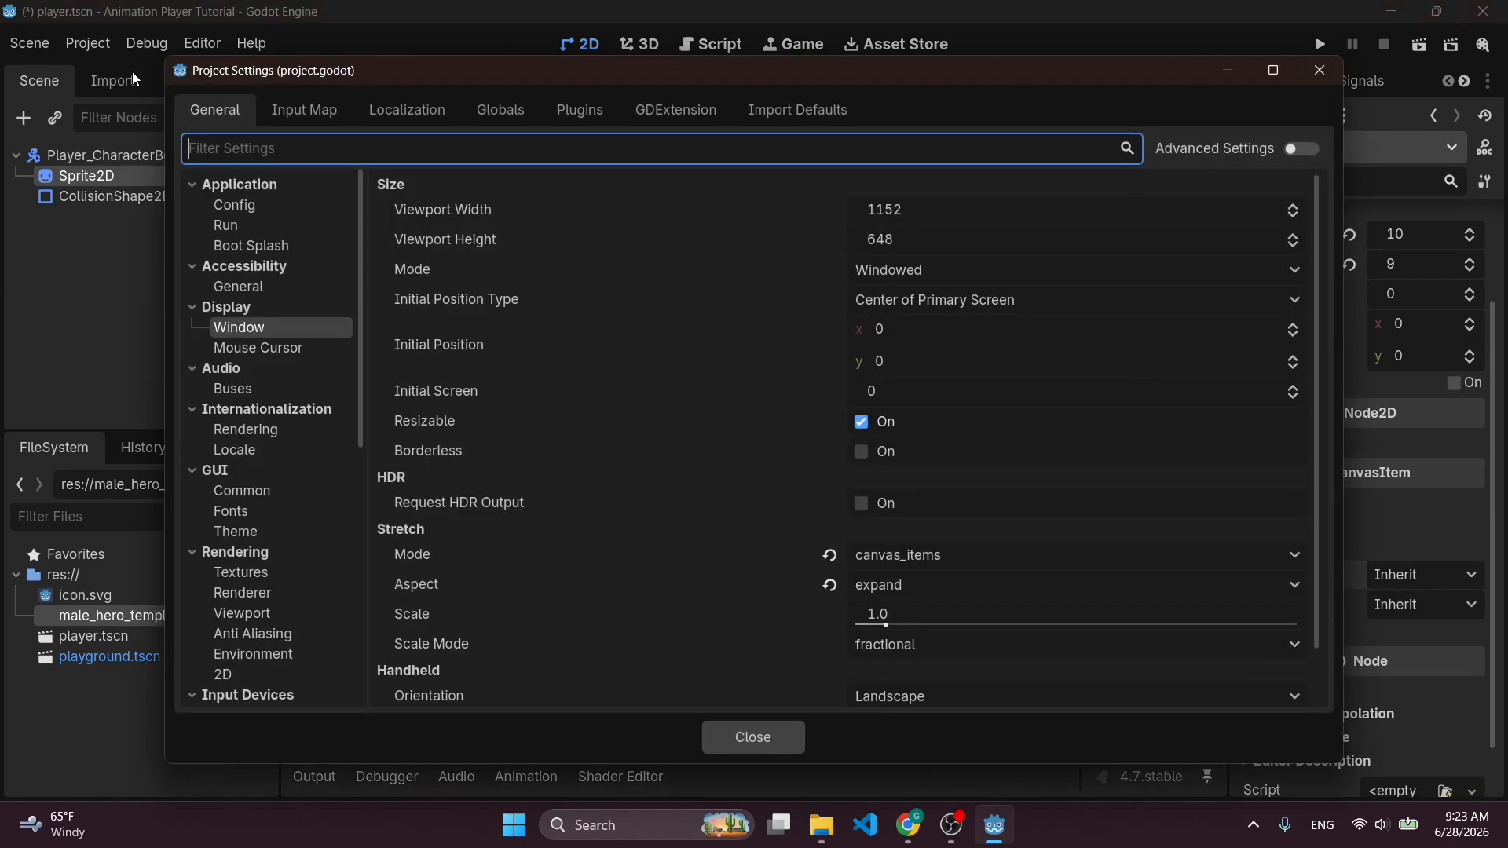
left_click(255, 571)
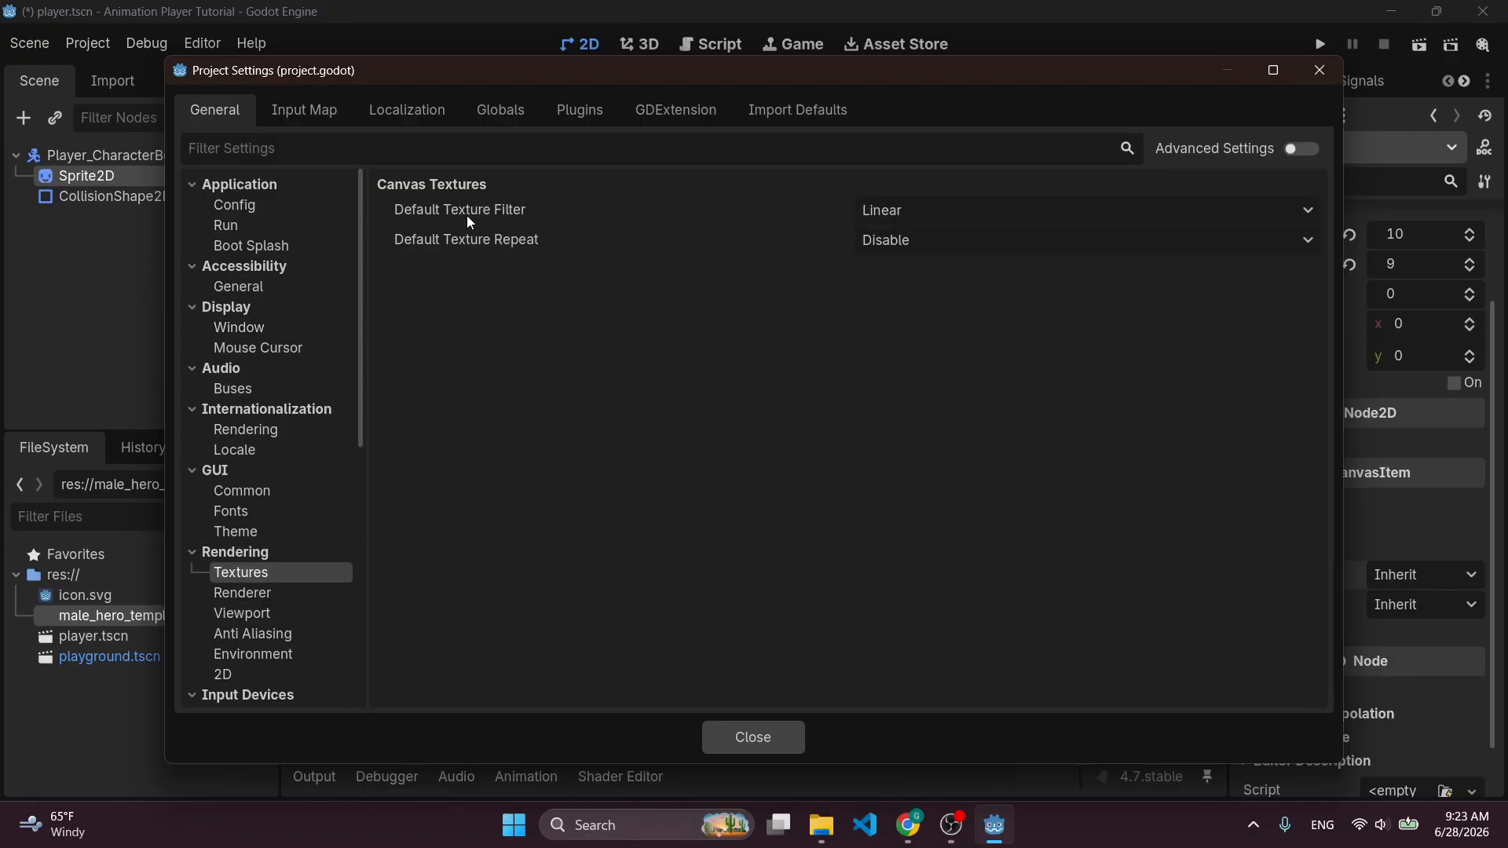
left_click(888, 210)
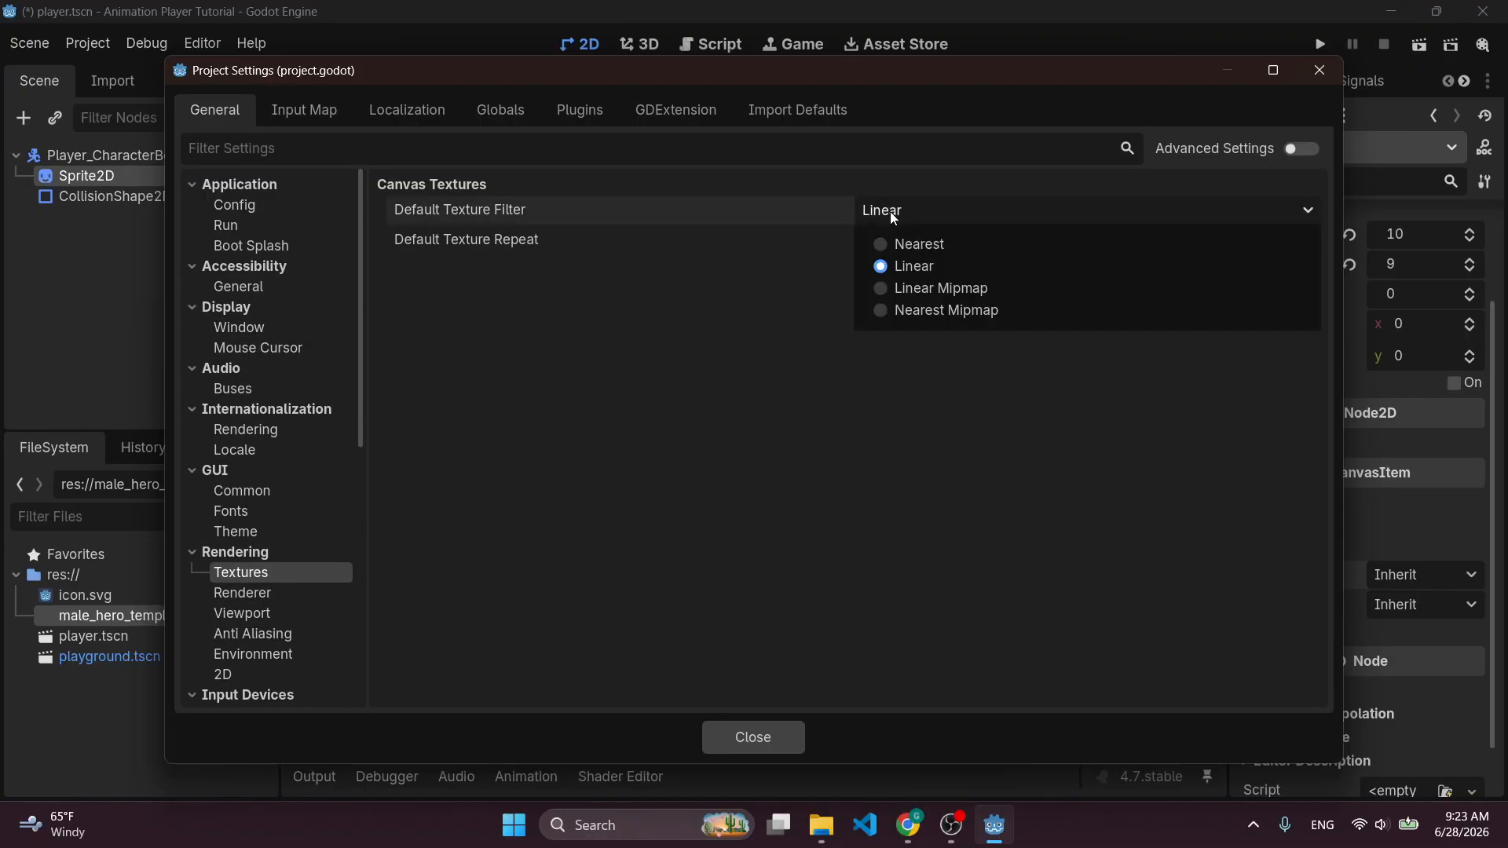
left_click(927, 242)
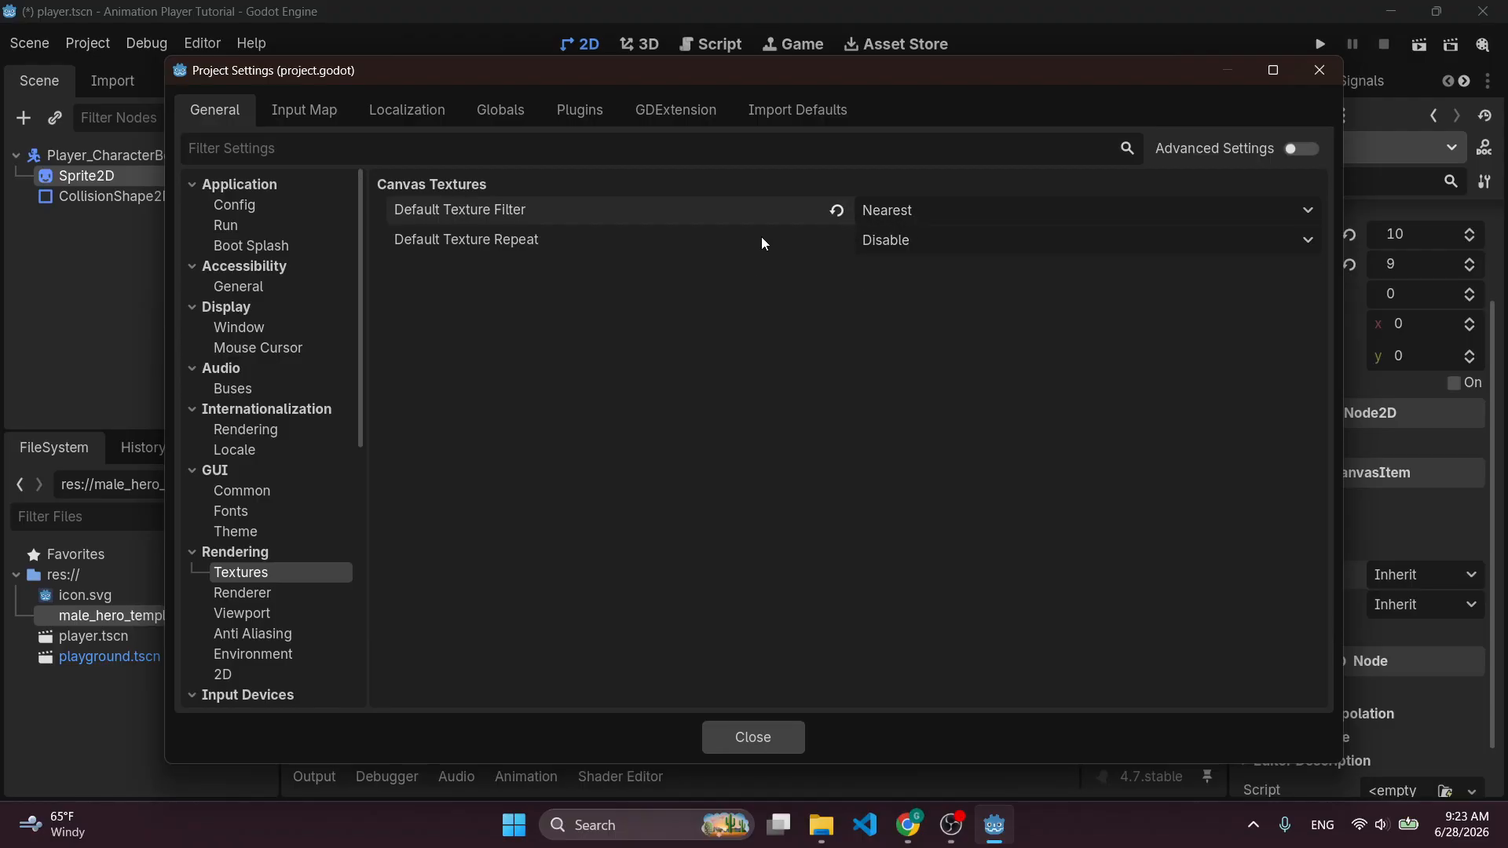
left_click(765, 732)
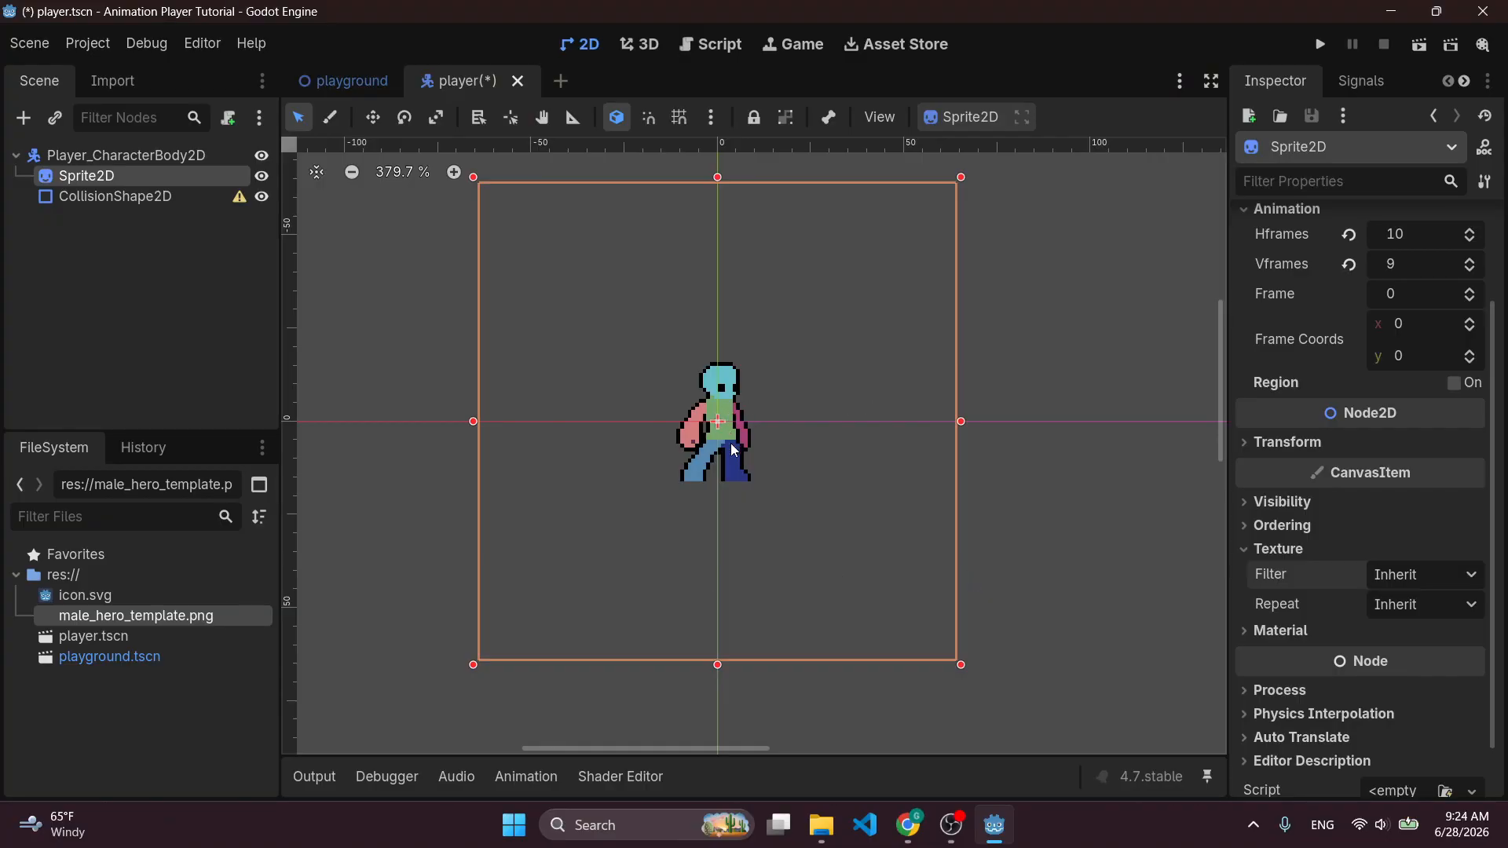
Move the Sprite2D up about 16 px so the character's feet rest on the scene's horizontal origin line.
left_click_drag(733, 445, 731, 385)
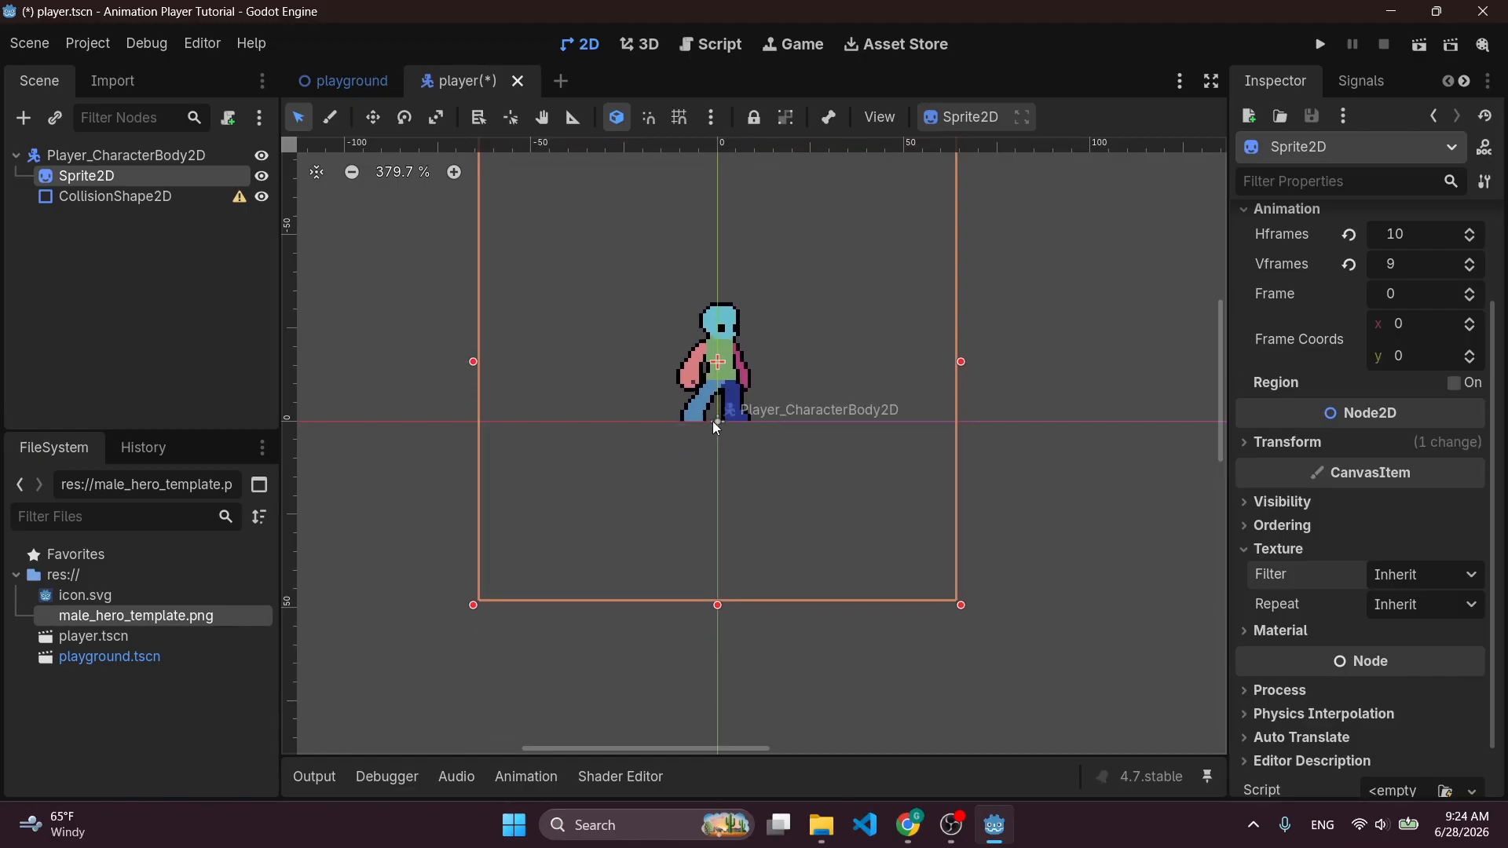
scroll(738, 421, "down", 5)
middle_click_drag(993, 291, 996, 327)
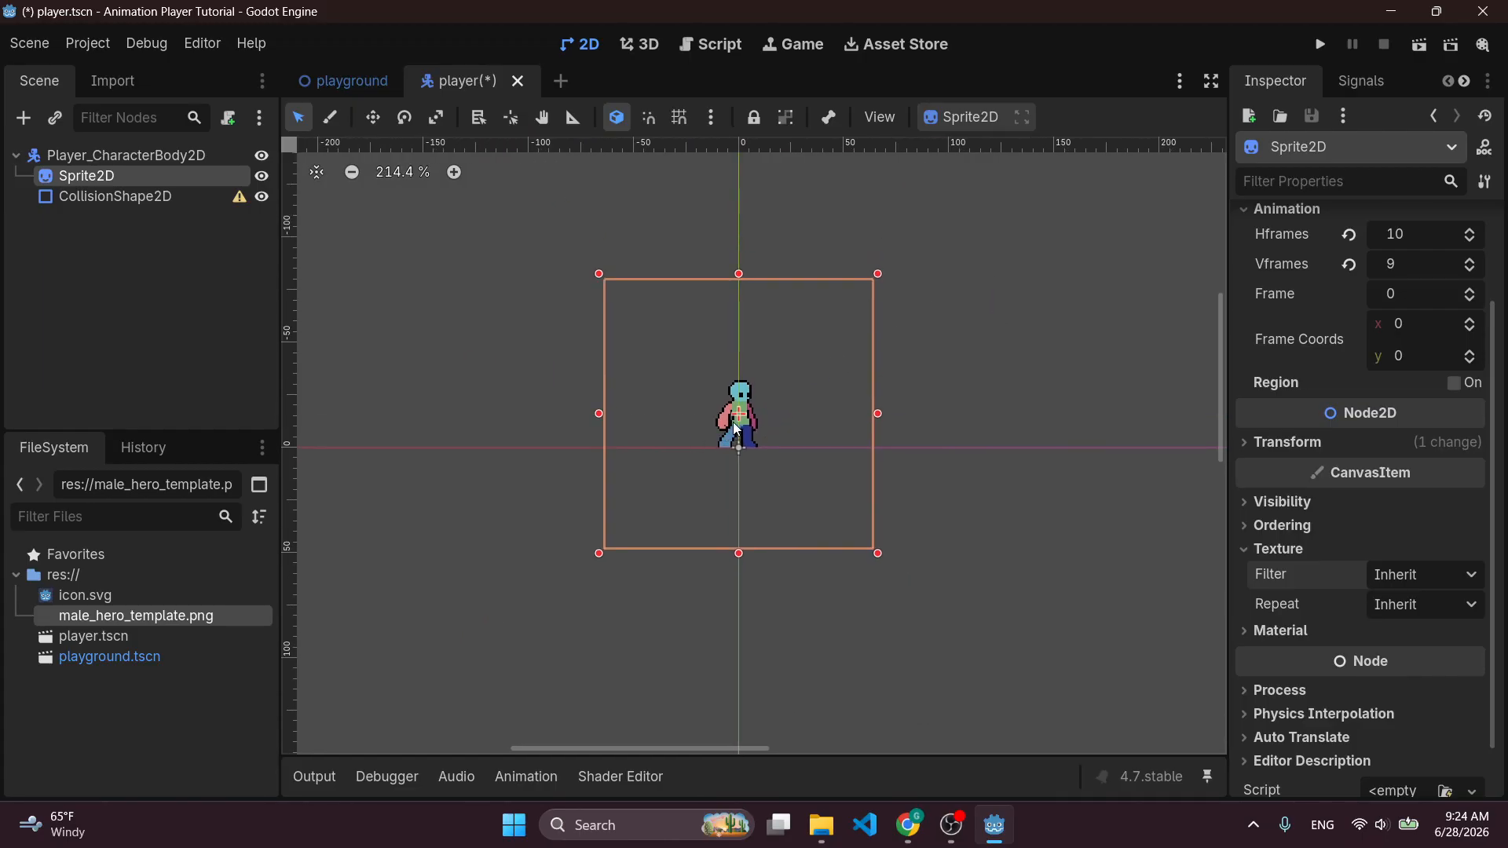
scroll(726, 447, "up", 3)
scroll(750, 443, "up", 3)
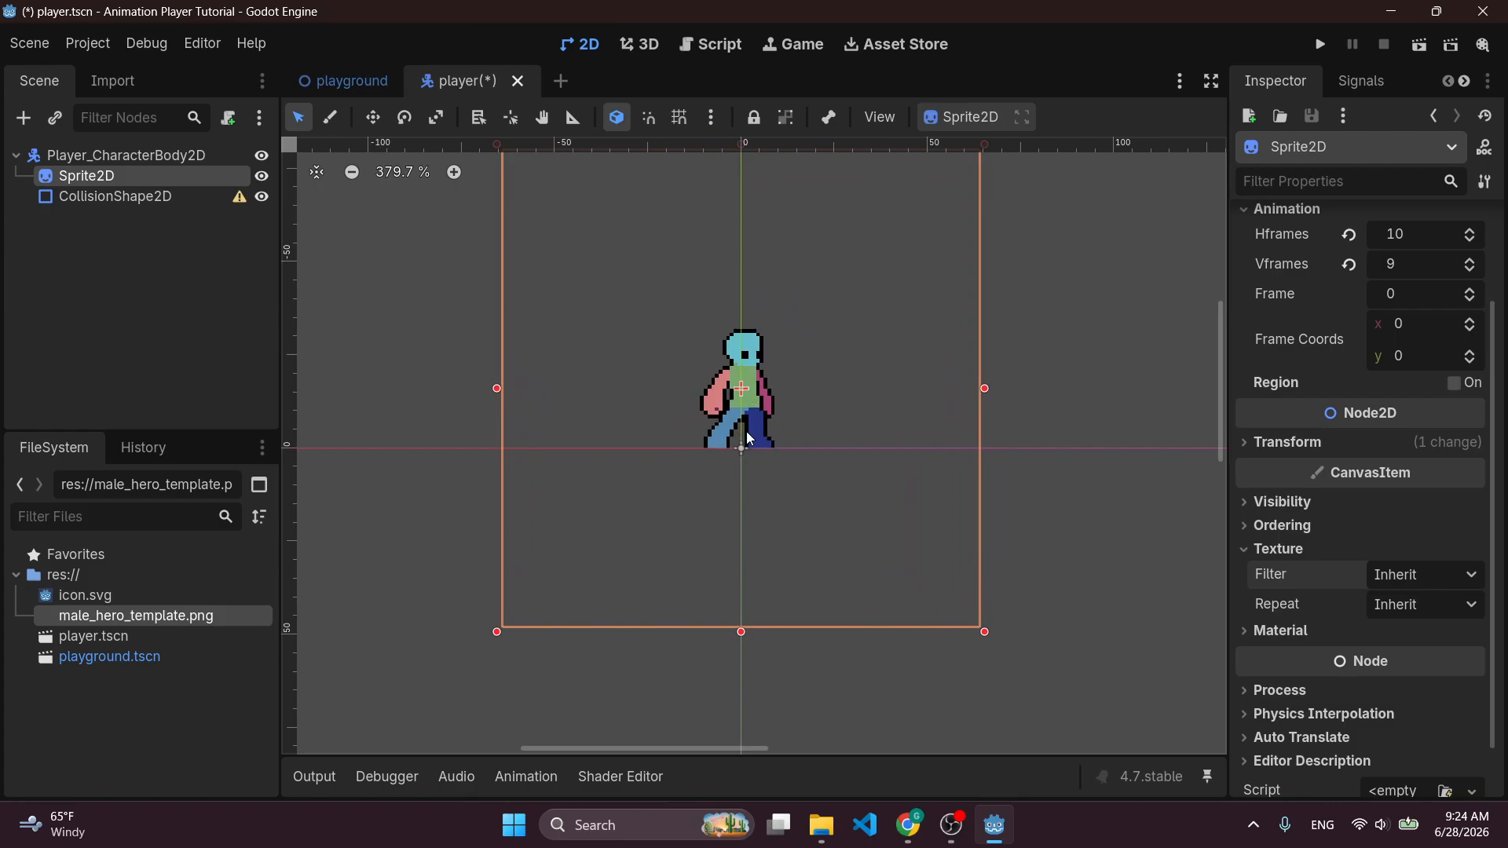
scroll(780, 423, "down", 3)
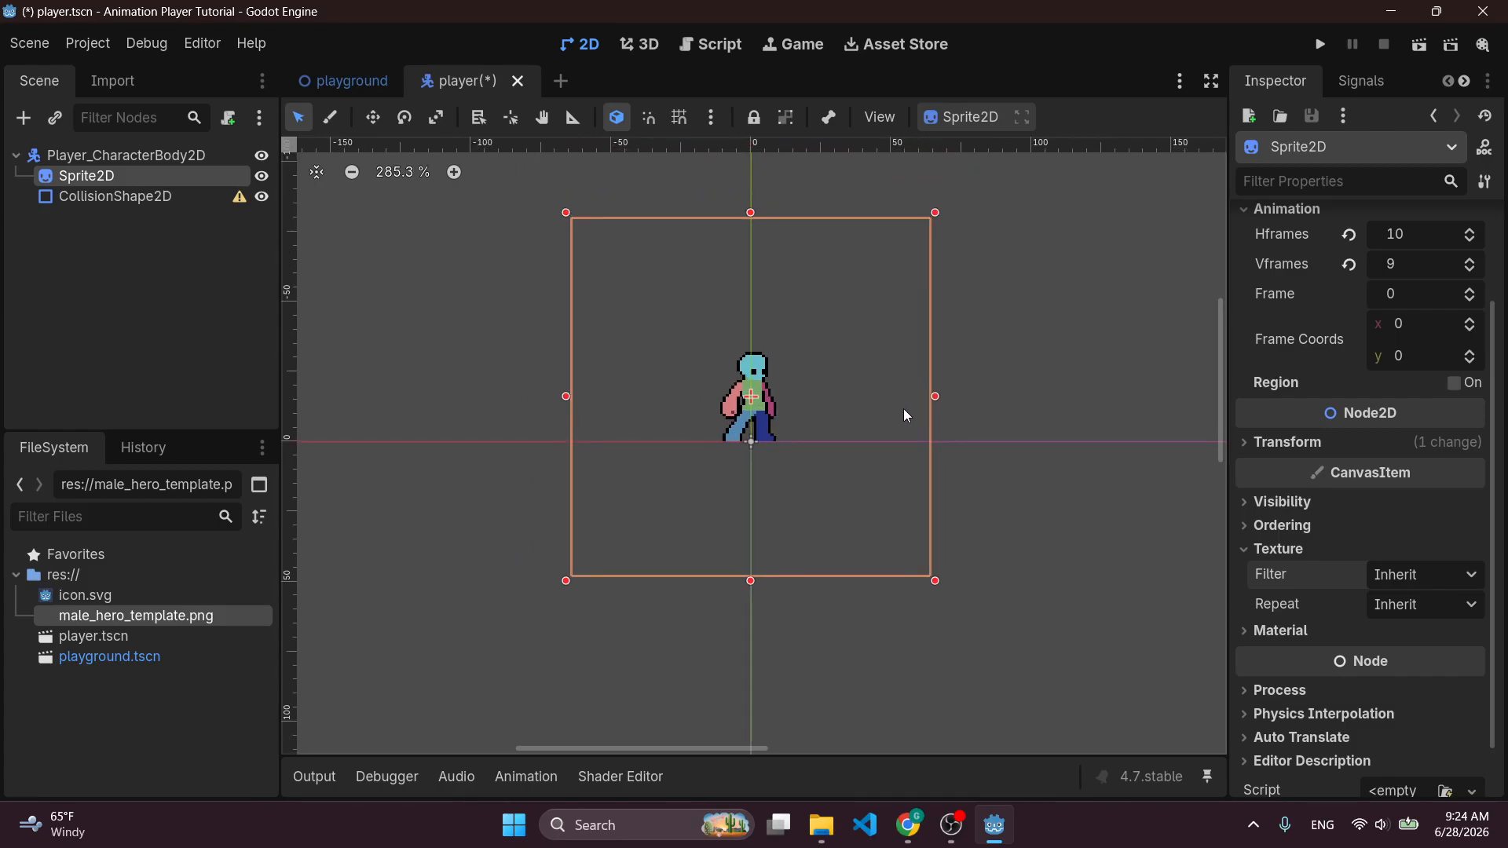
scroll(741, 410, "up", 1)
scroll(757, 412, "up", 1)
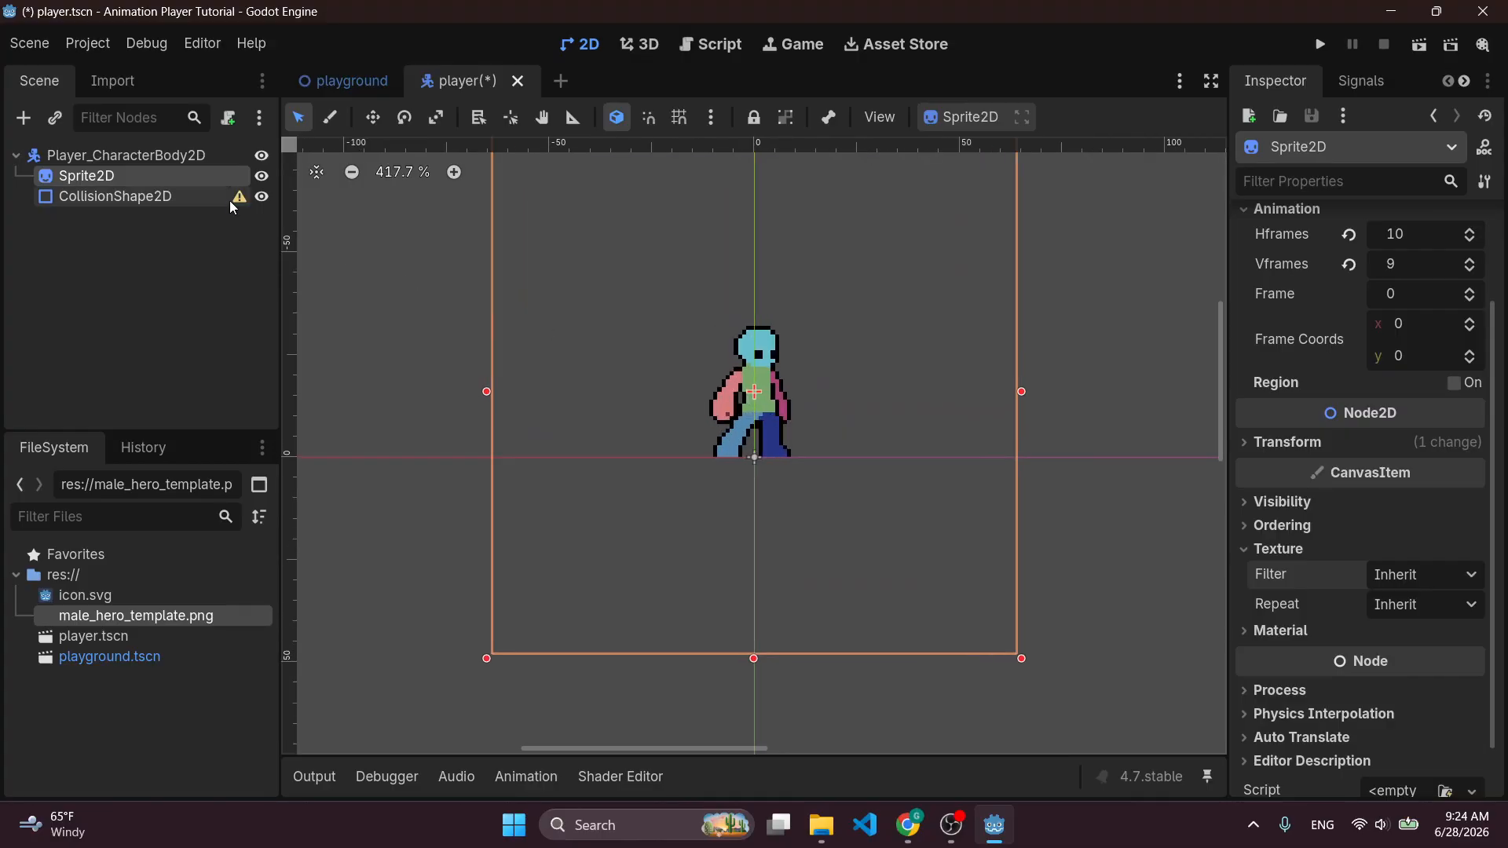
Give the CollisionShape2D a CapsuleShape2D and move it up over the character with its base on the origin line.
left_click(179, 204)
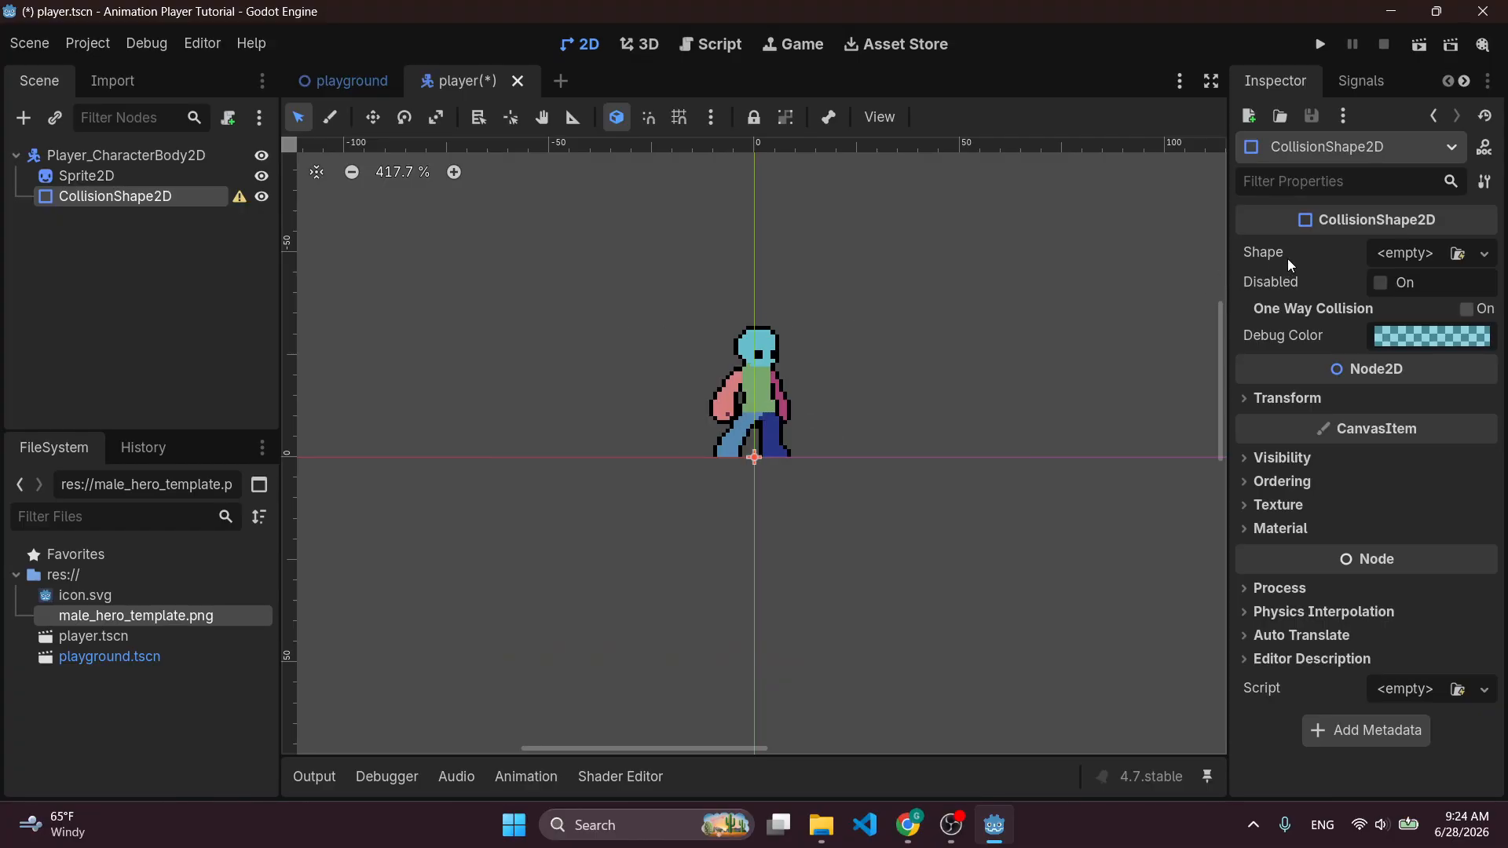
left_click(1404, 254)
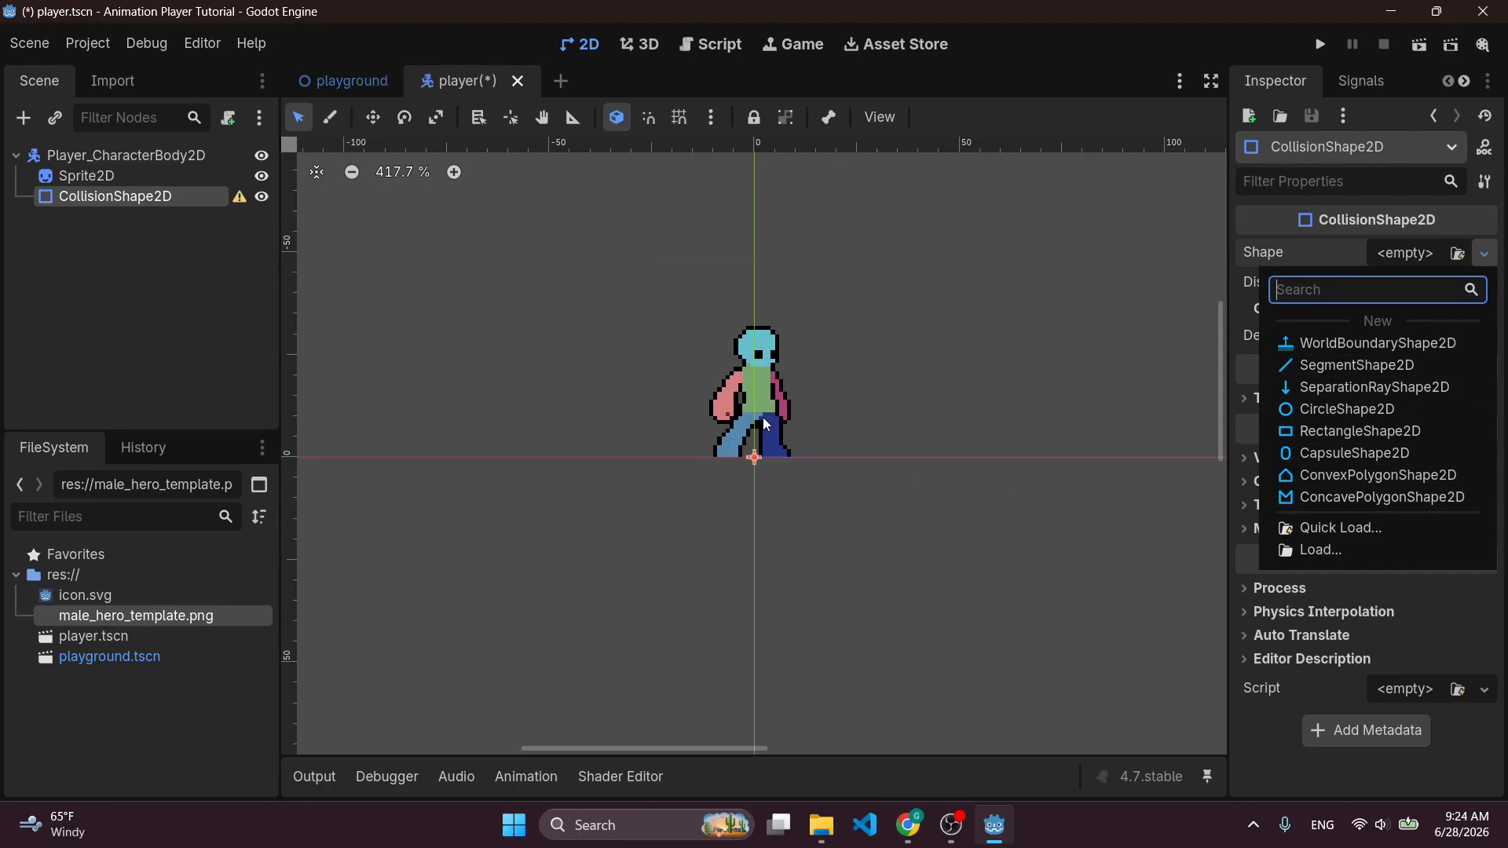
left_click(1330, 459)
left_click_drag(774, 478, 784, 442)
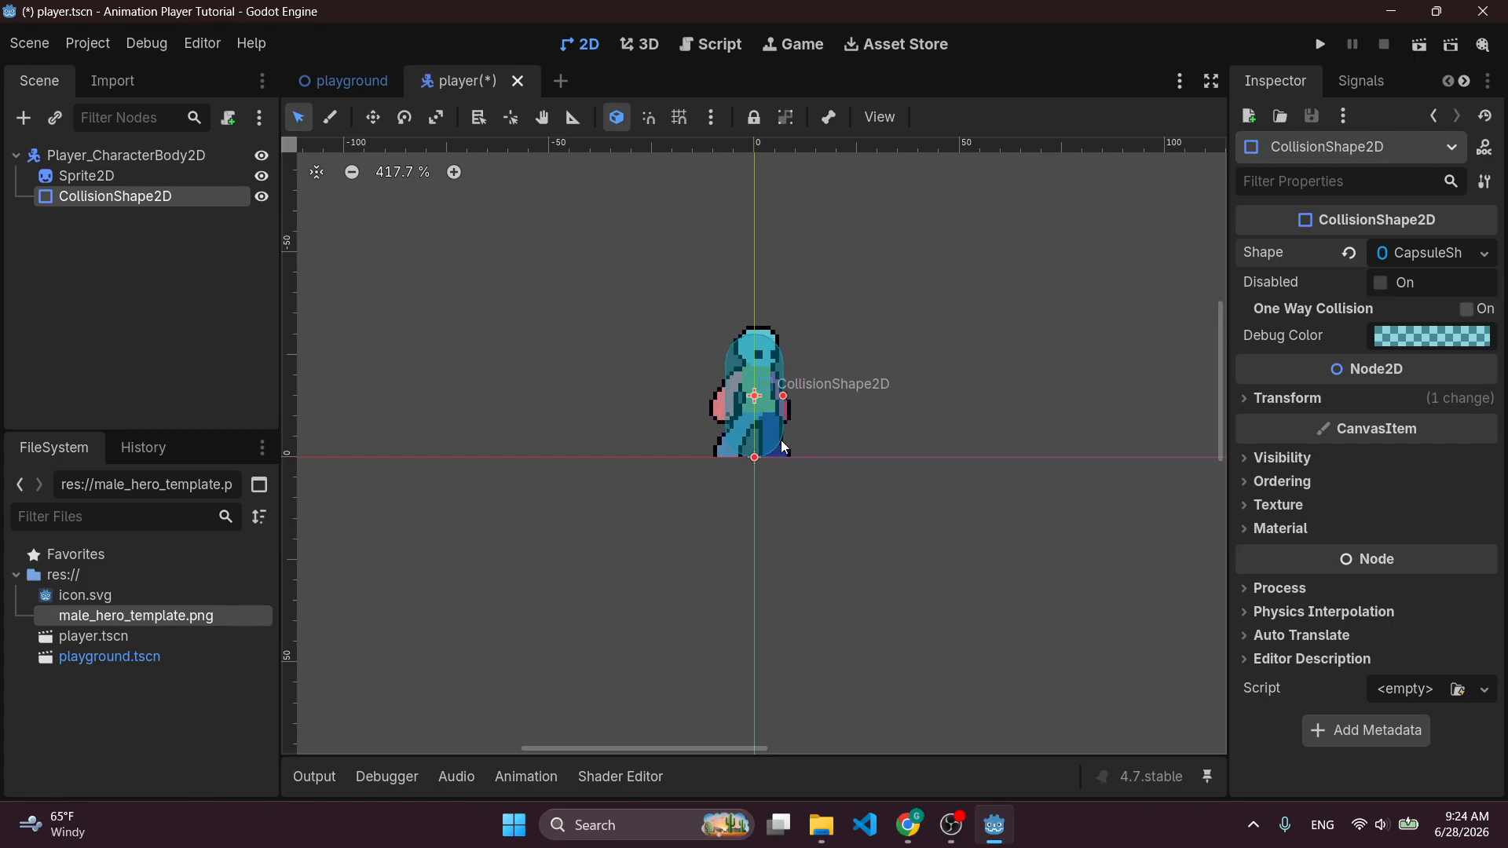
Narrow the collision capsule to a radius of about 6 px to fit the character's torso.
scroll(760, 463, "up", 4)
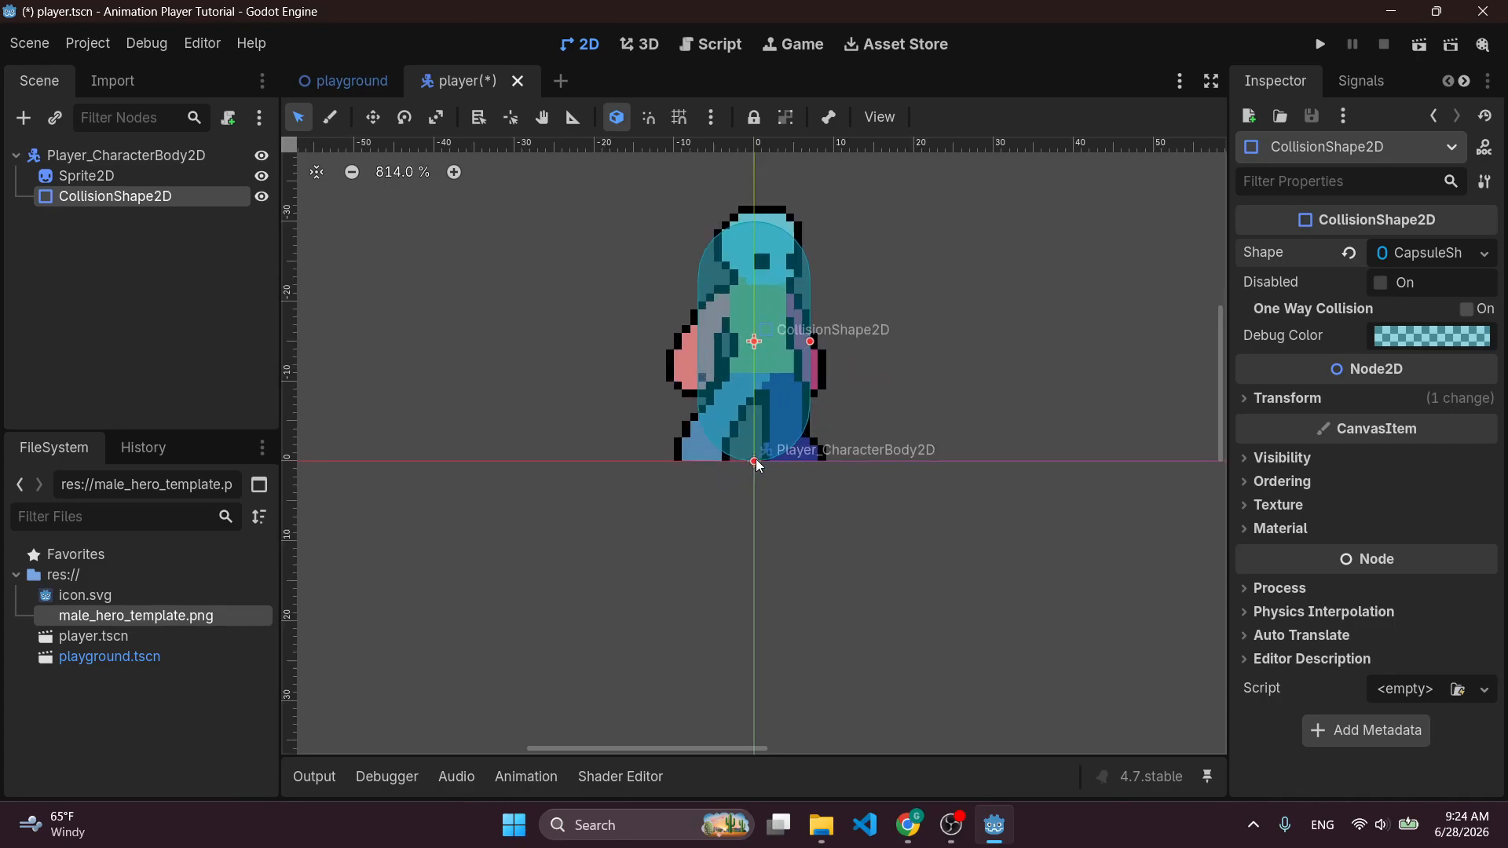
scroll(759, 465, "up", 2)
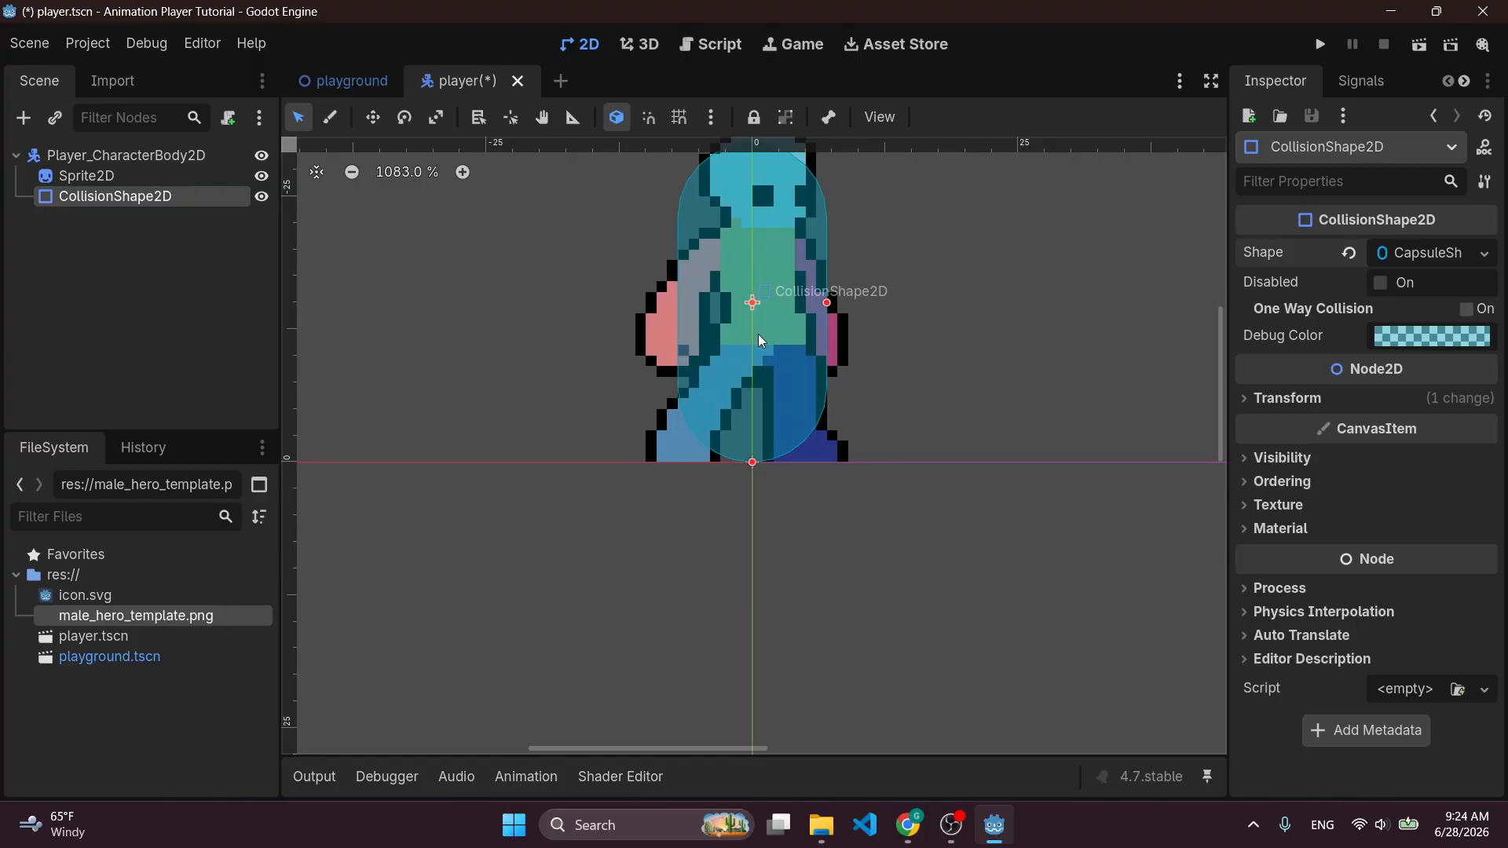
left_click_drag(827, 303, 820, 305)
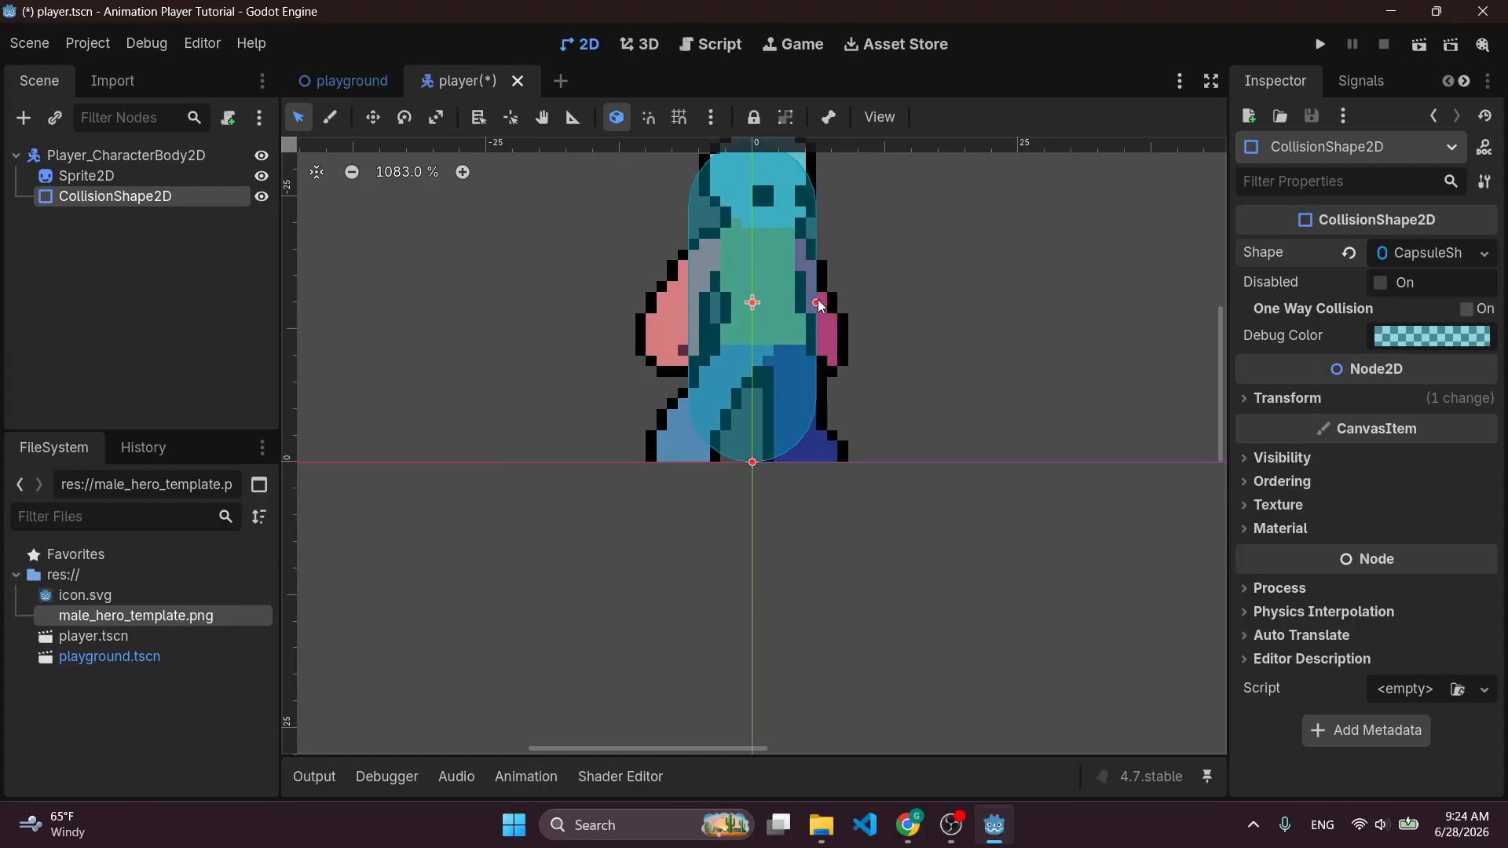
scroll(819, 305, "down", 3)
middle_click_drag(893, 250, 872, 334)
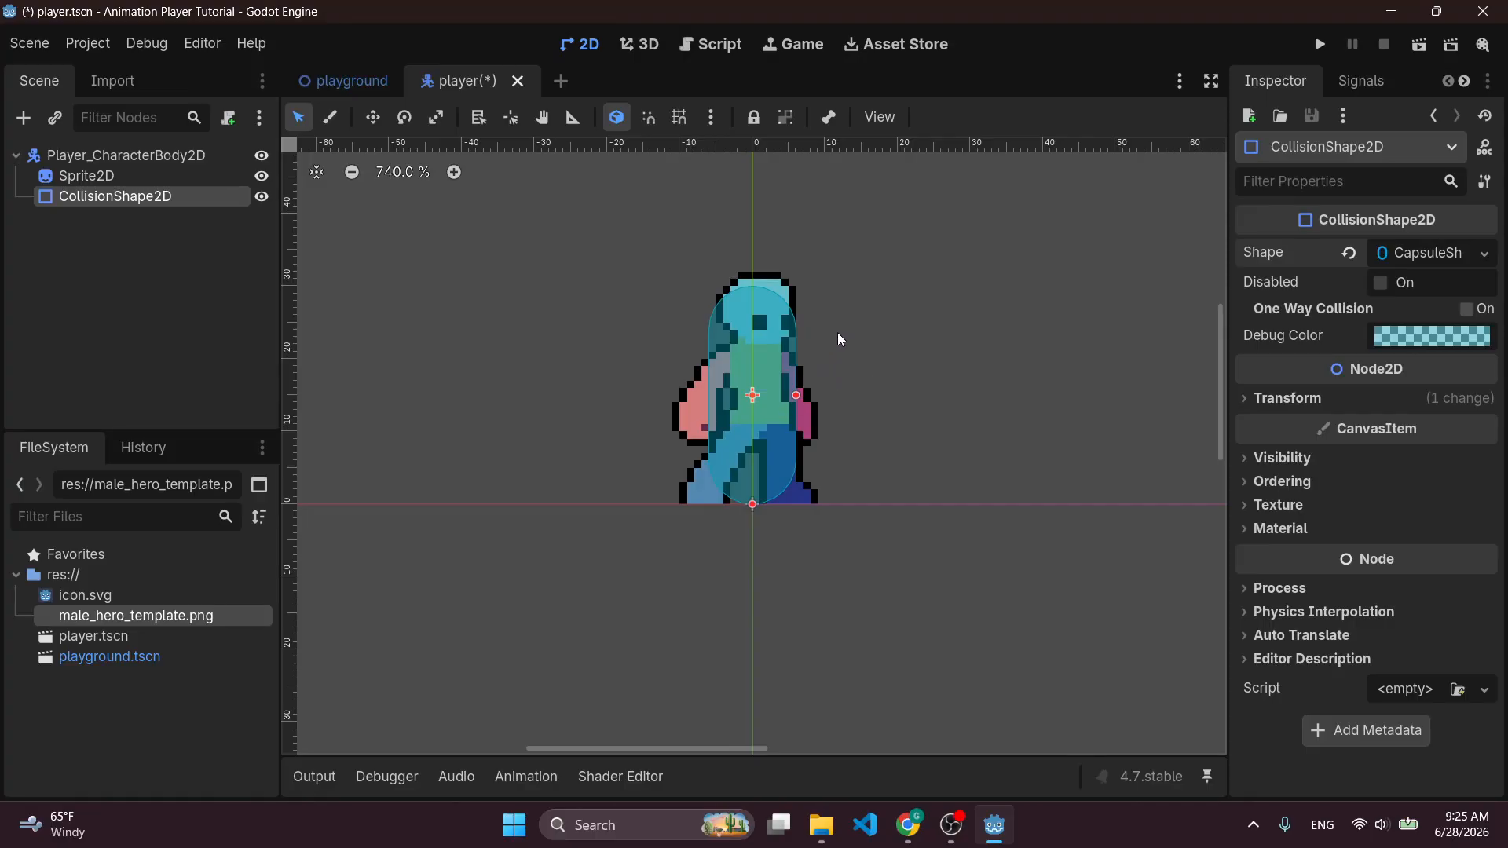
Add an AnimationPlayer node as a child of the Player_CharacterBody2D root.
left_click(110, 156)
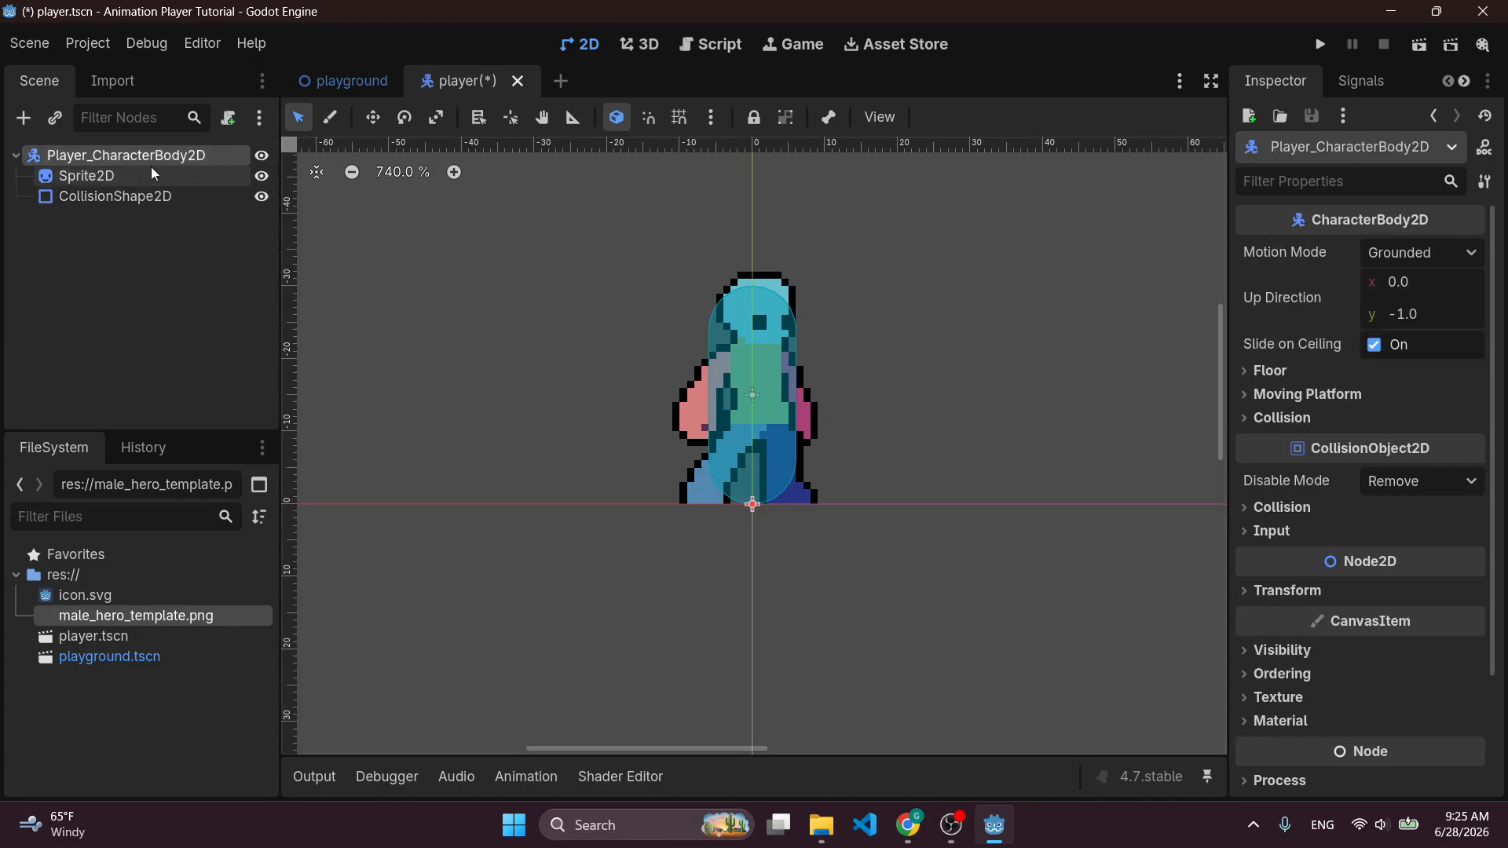
left_click(27, 117)
type("animati")
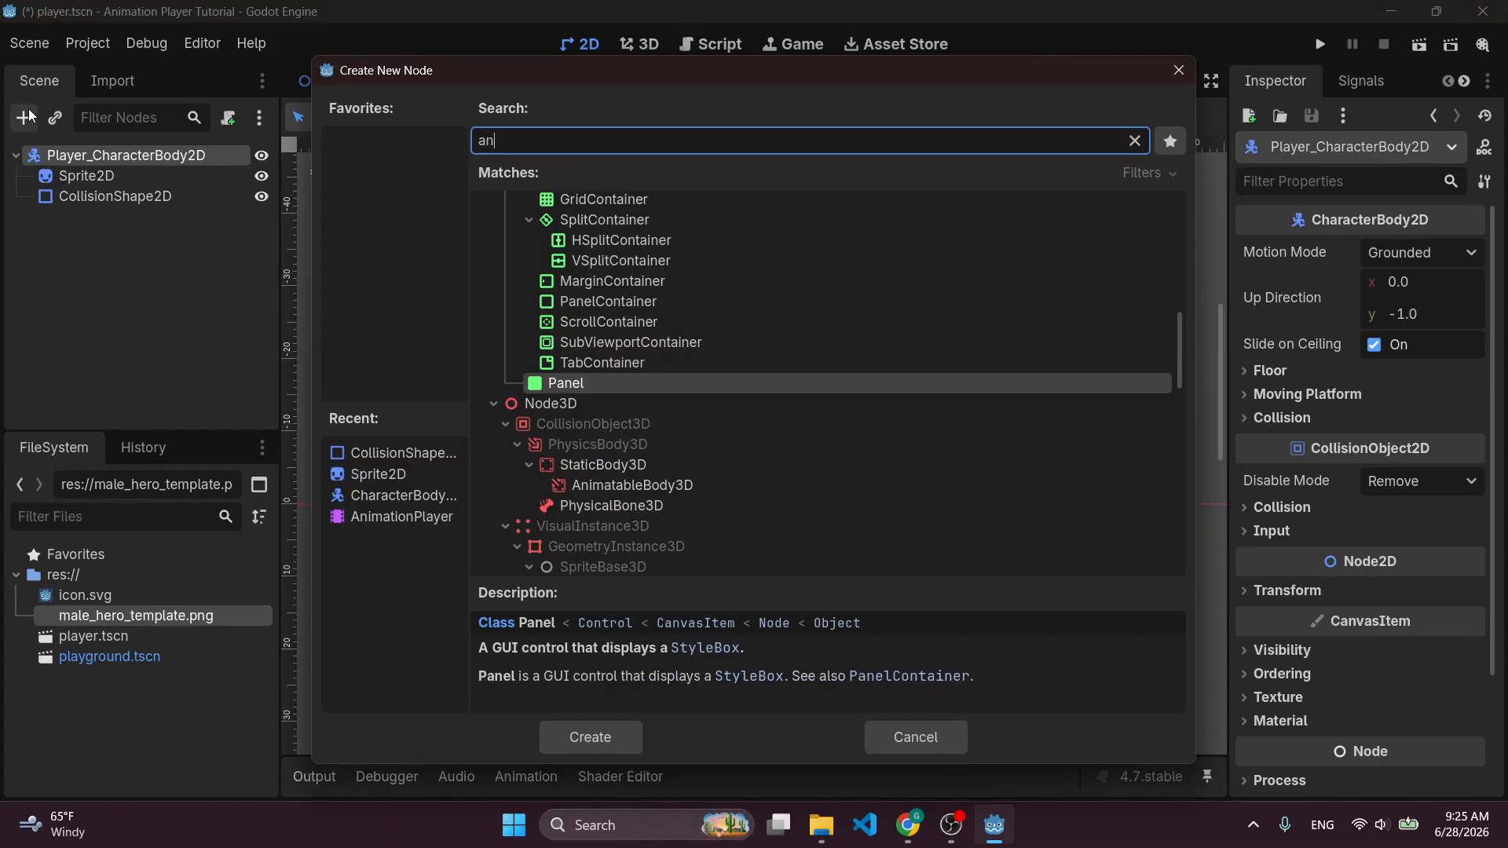
key("Up")
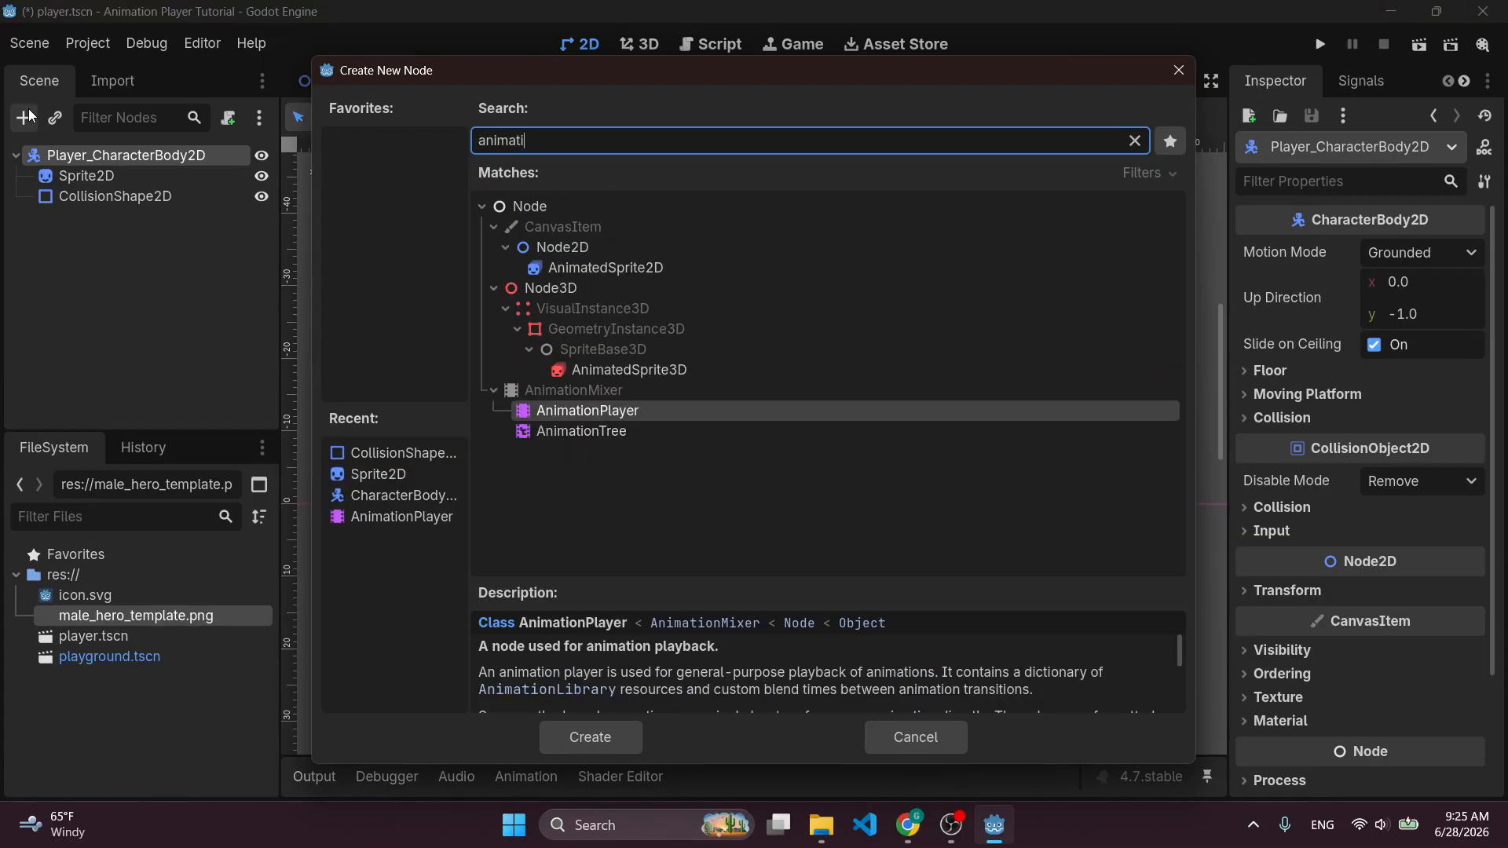
key("Return")
Collapse the animation editor and advance the Sprite2D's animation frame to 8.
left_click(143, 180)
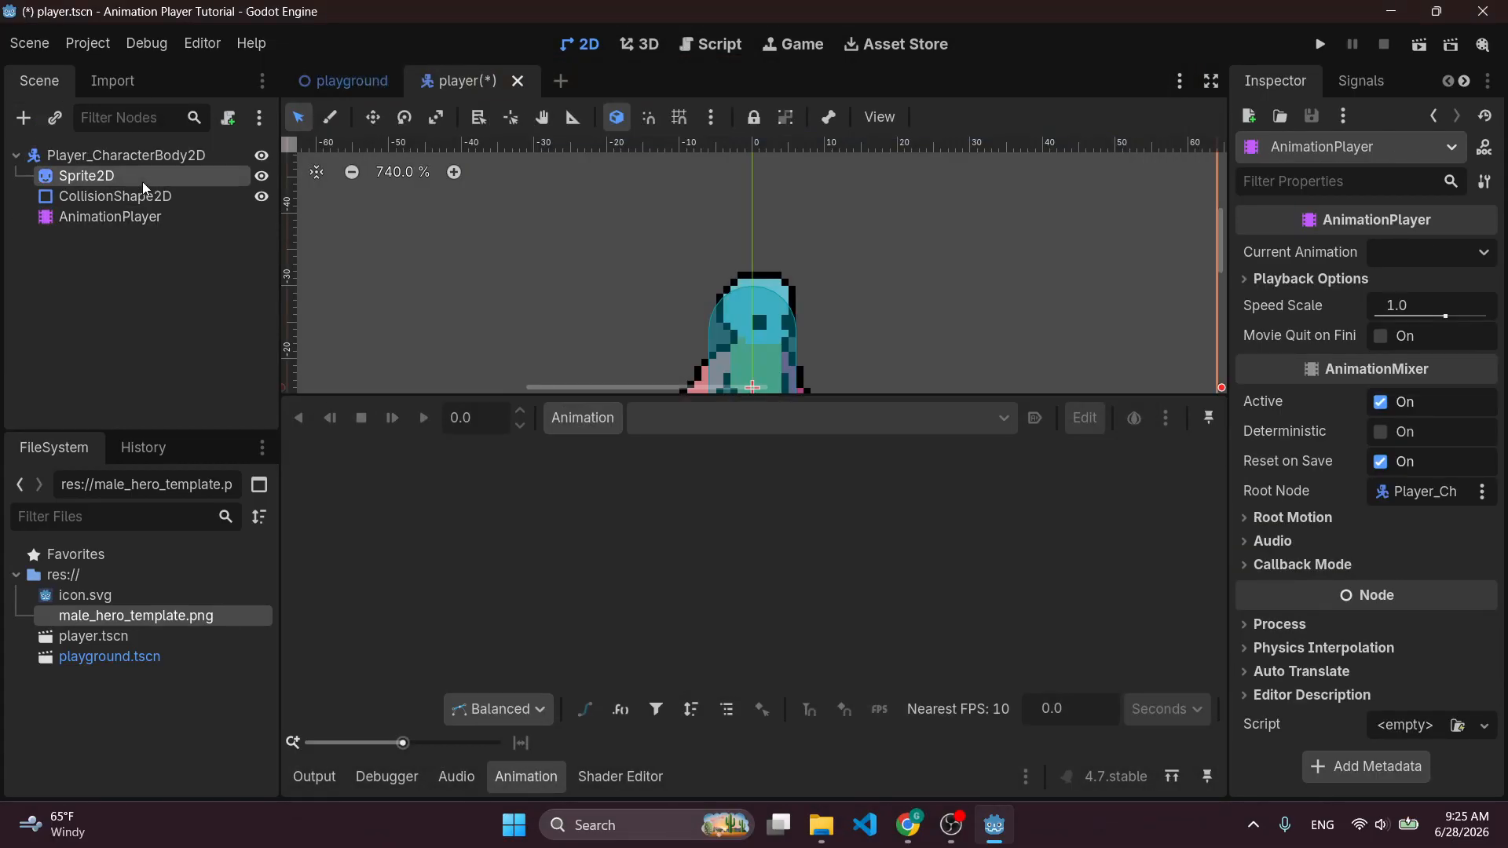
left_click_drag(509, 392, 510, 483)
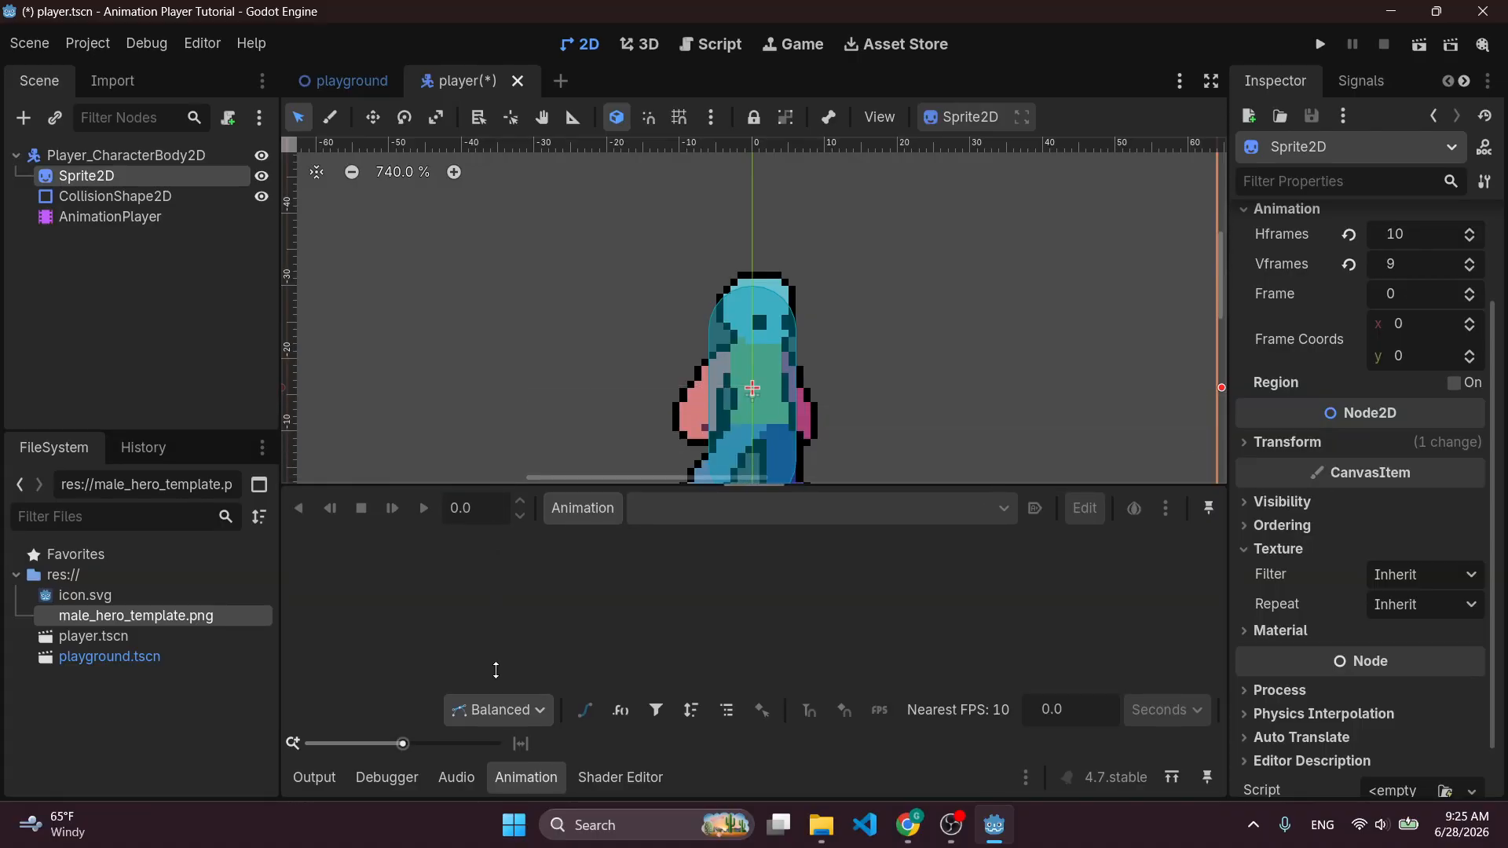
left_click(525, 780)
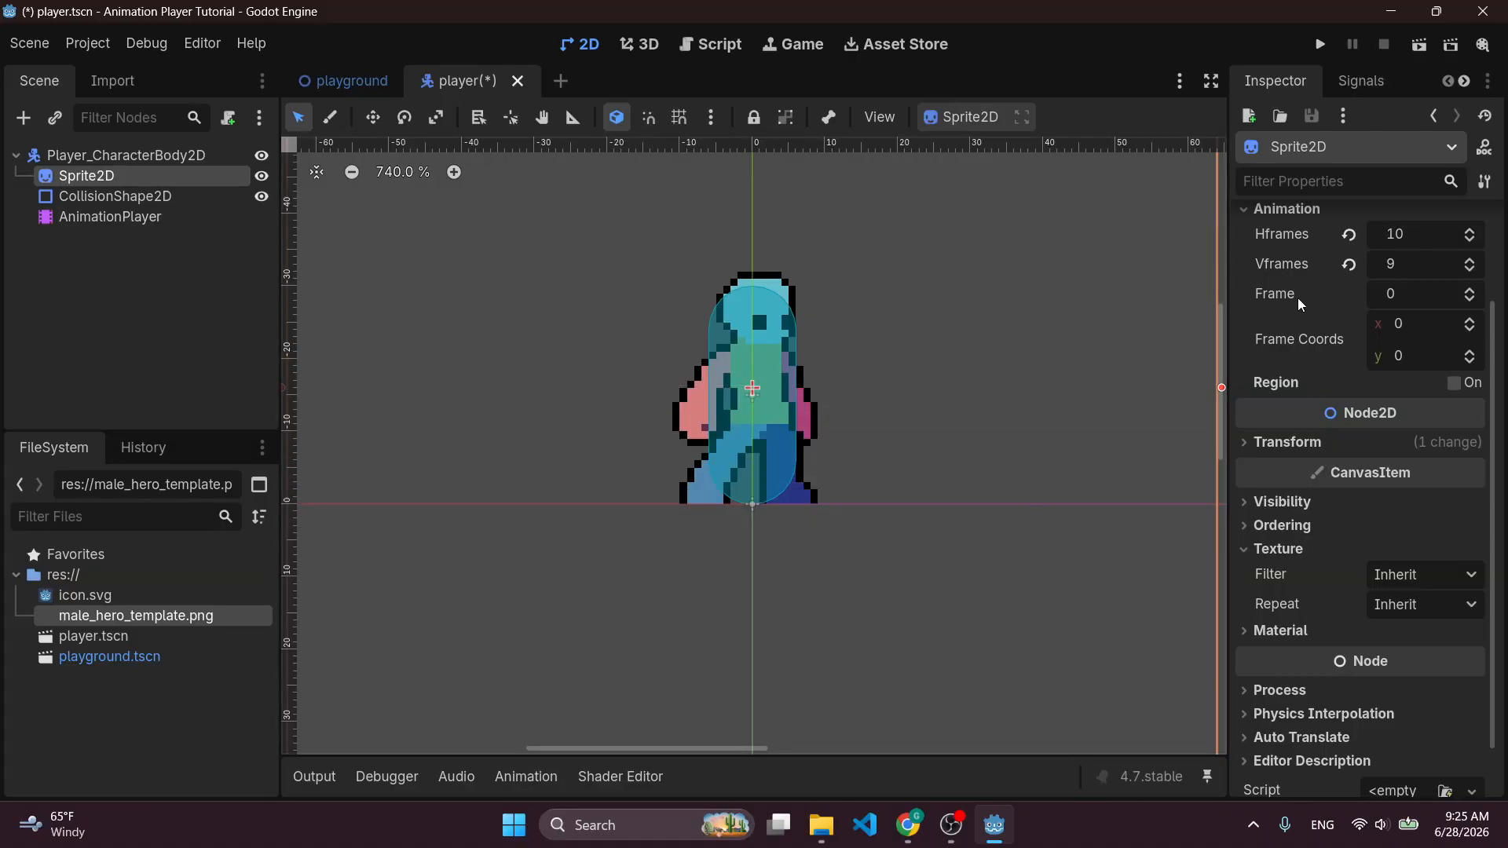
scroll(1328, 369, "up", 3)
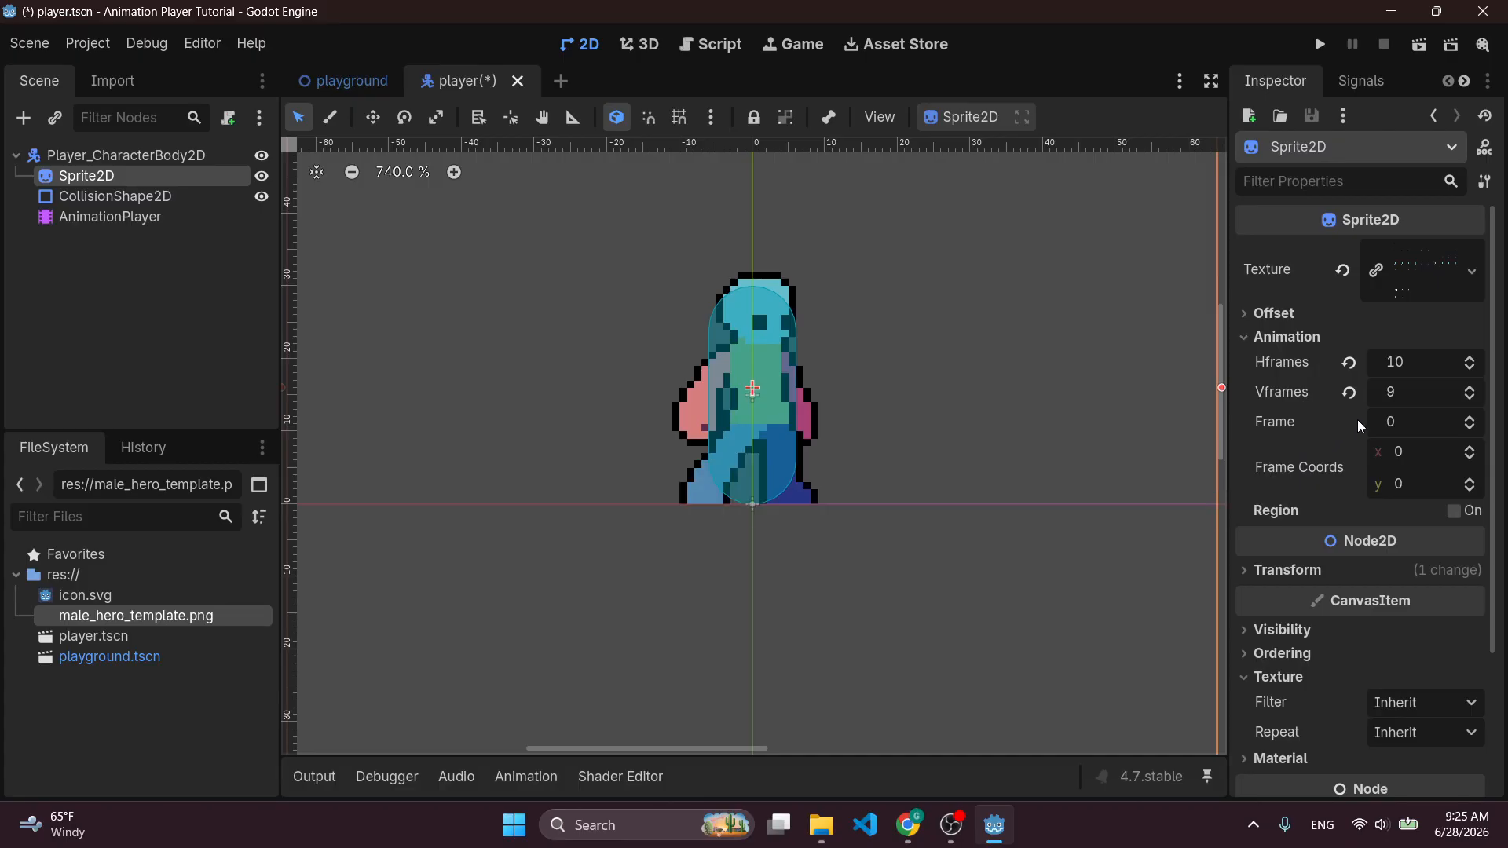
left_click(1470, 419)
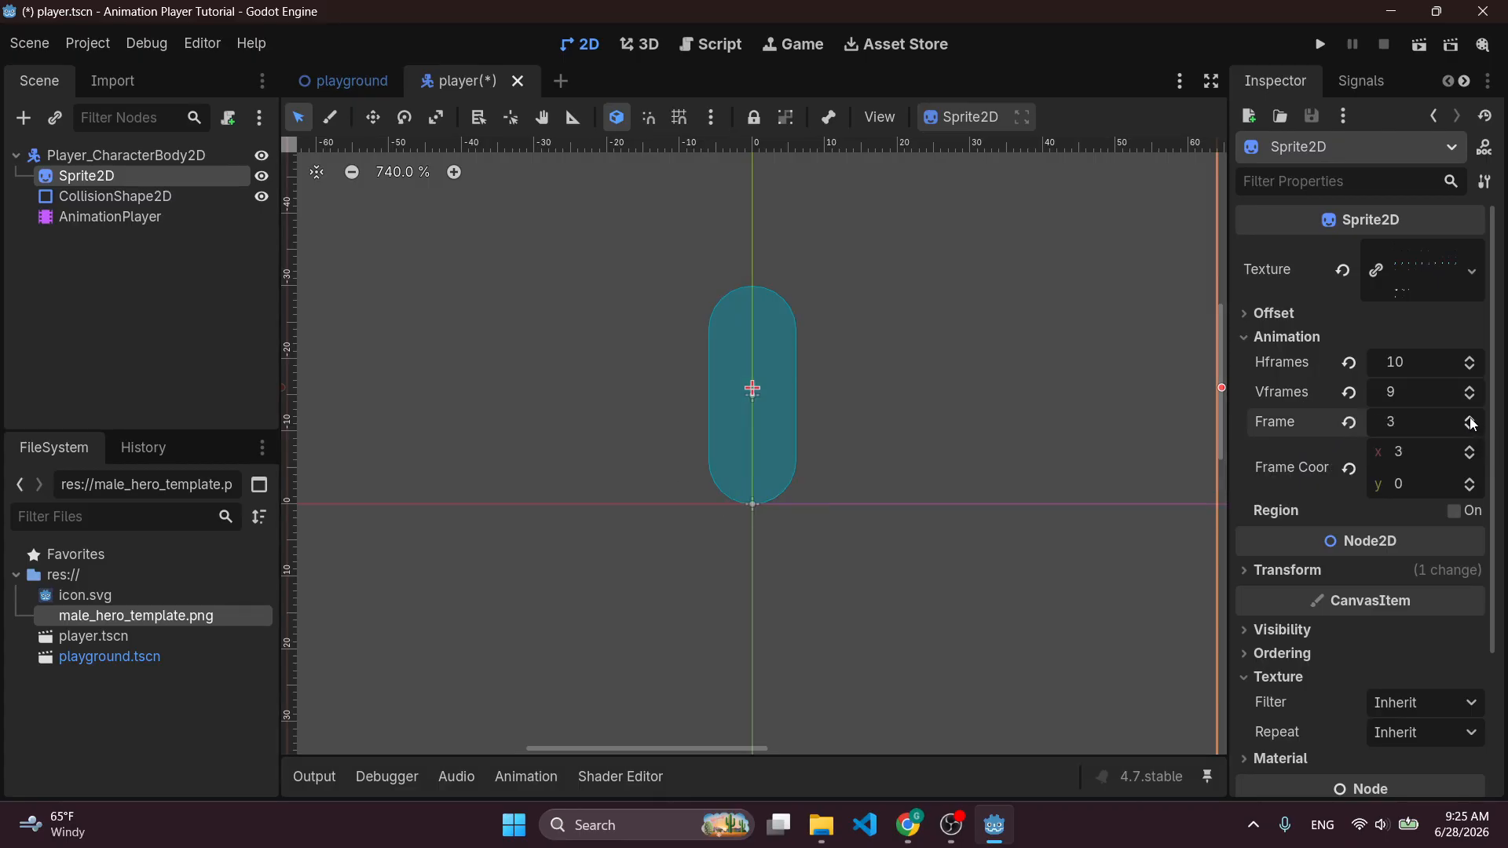
left_click(1469, 419)
left_click(1469, 420)
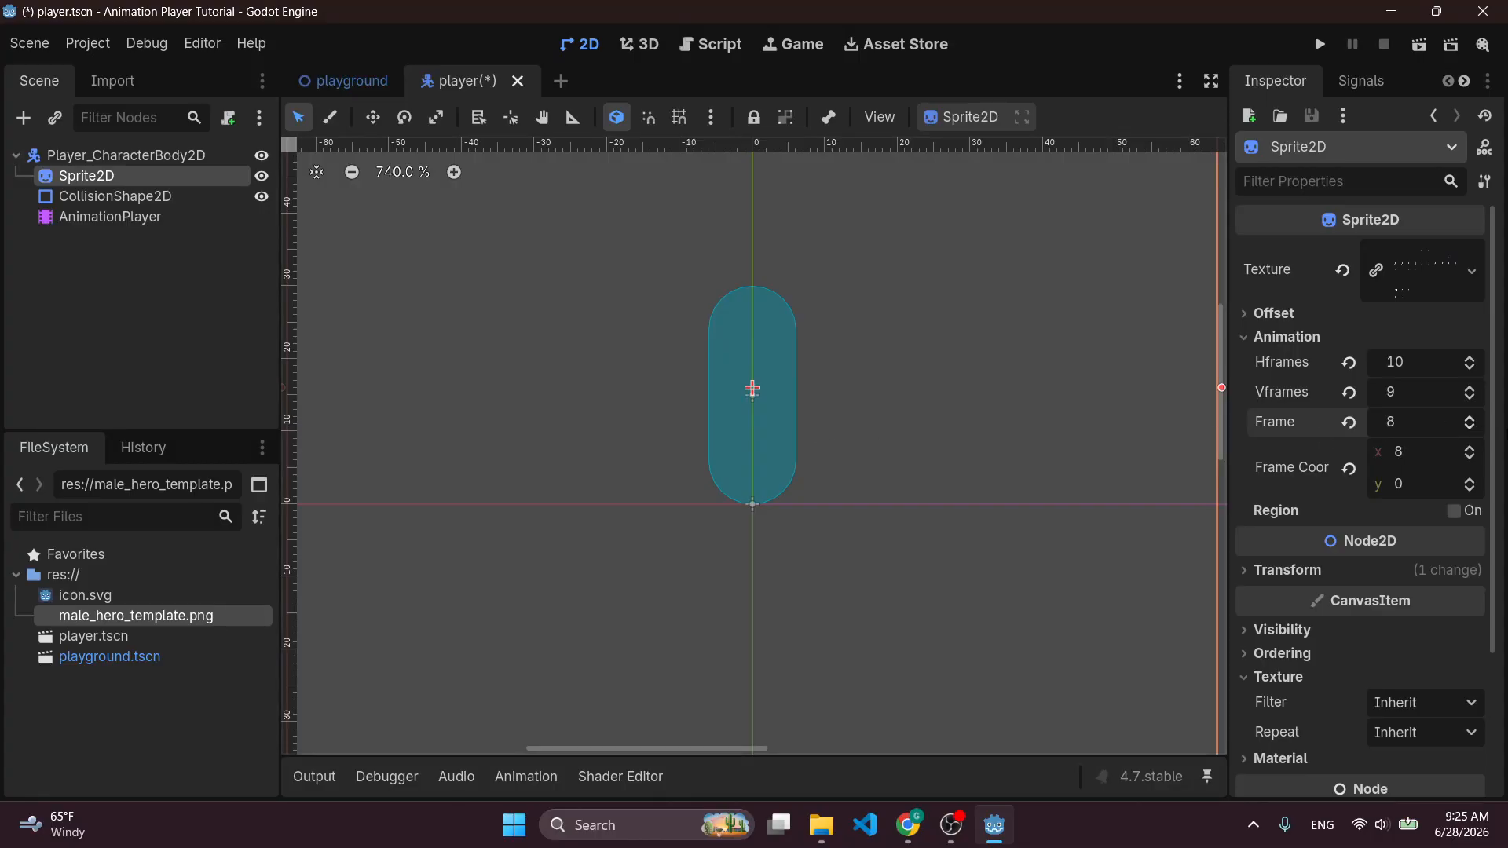
Place the full male_hero_template.png sheet in the player scene to view all its frames, then hide that sprite.
left_click_drag(130, 616, 840, 431)
scroll(859, 416, "down", 12)
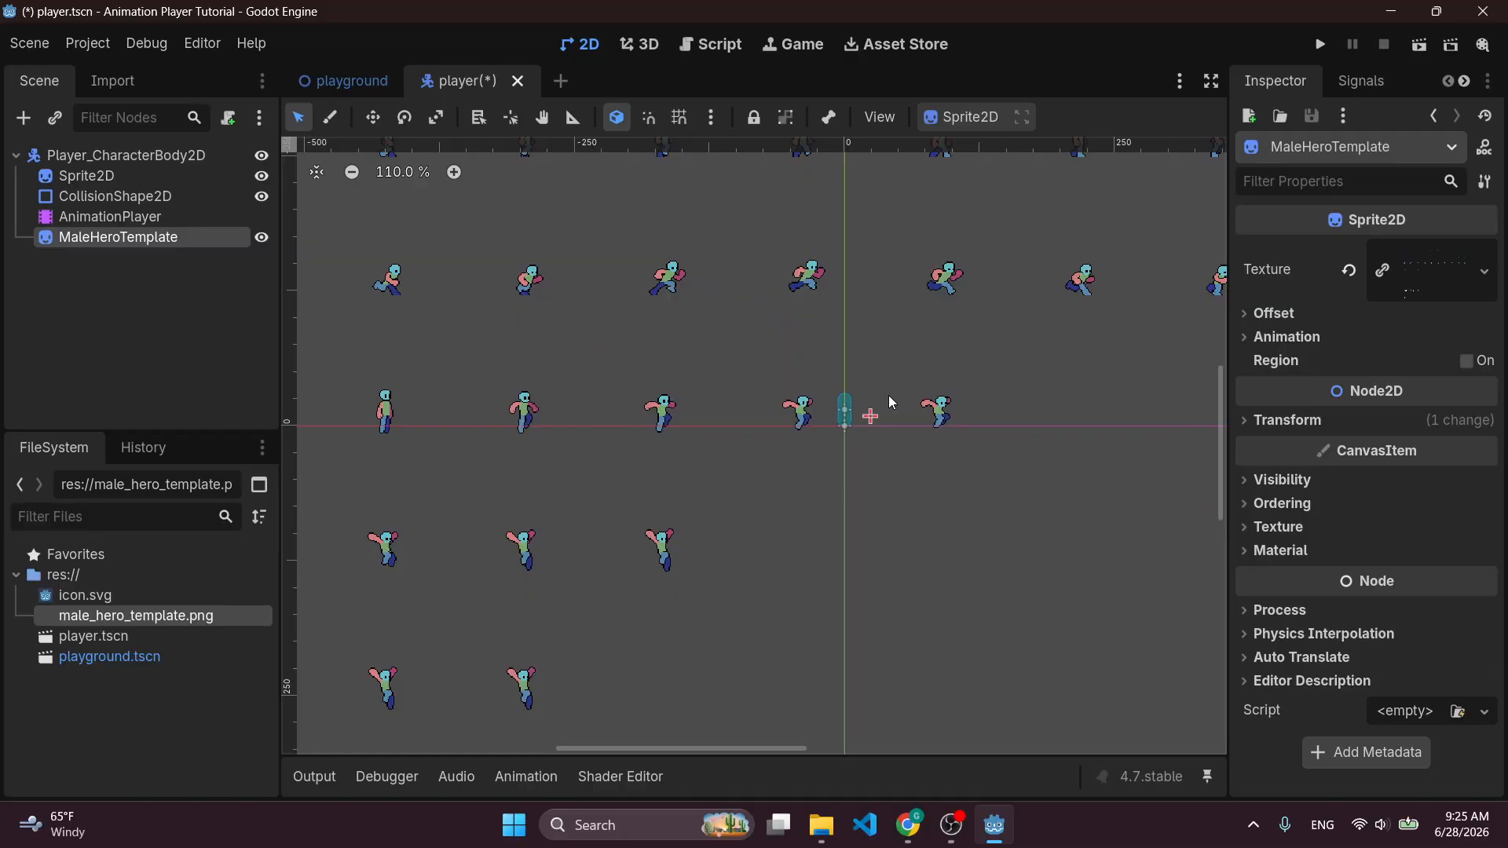
scroll(901, 395, "down", 4)
scroll(636, 383, "up", 3)
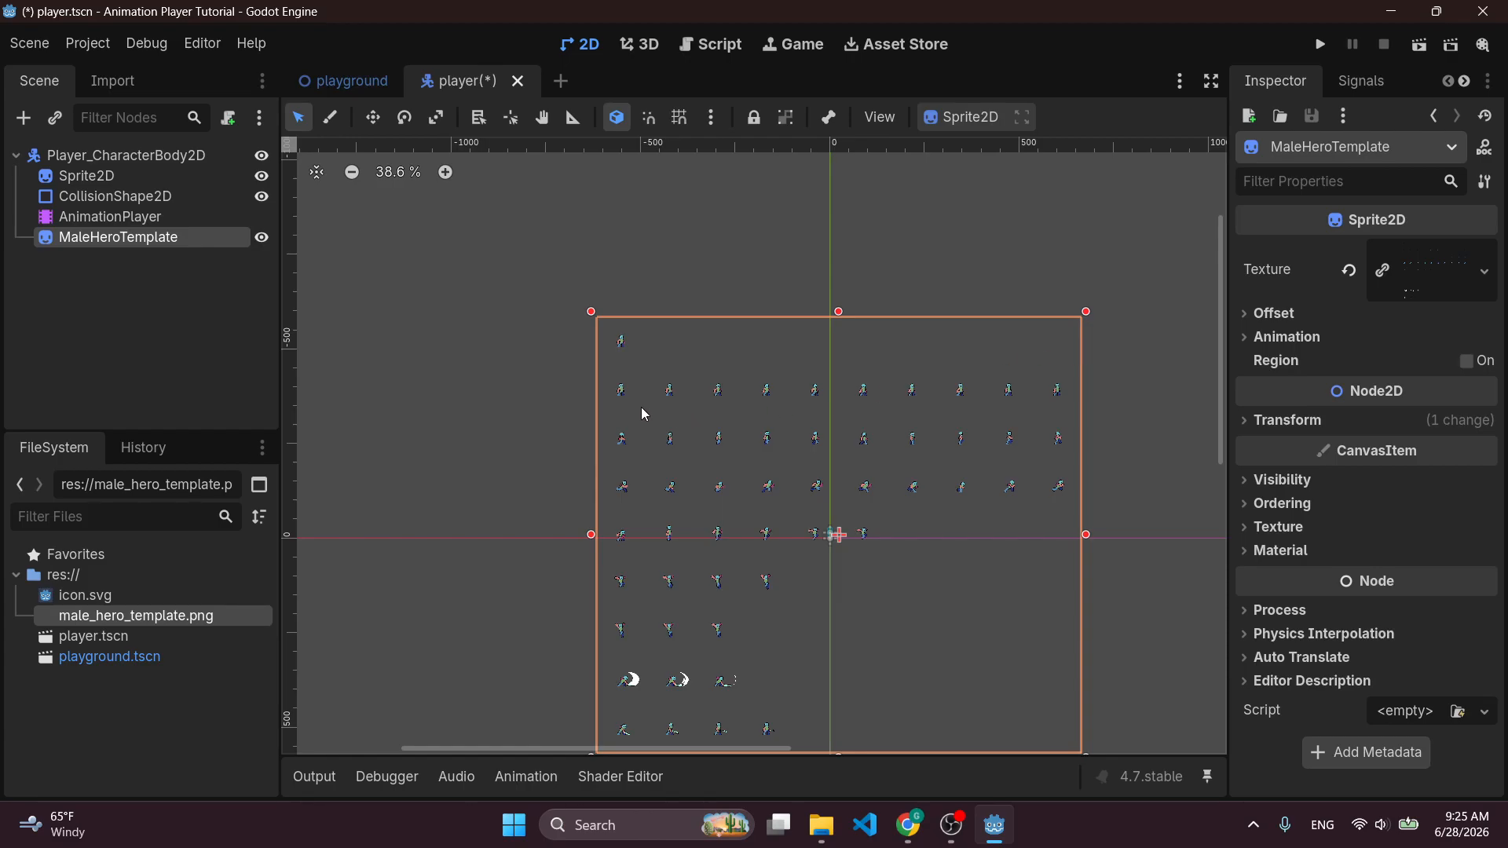
left_click(262, 237)
scroll(949, 460, "up", 15)
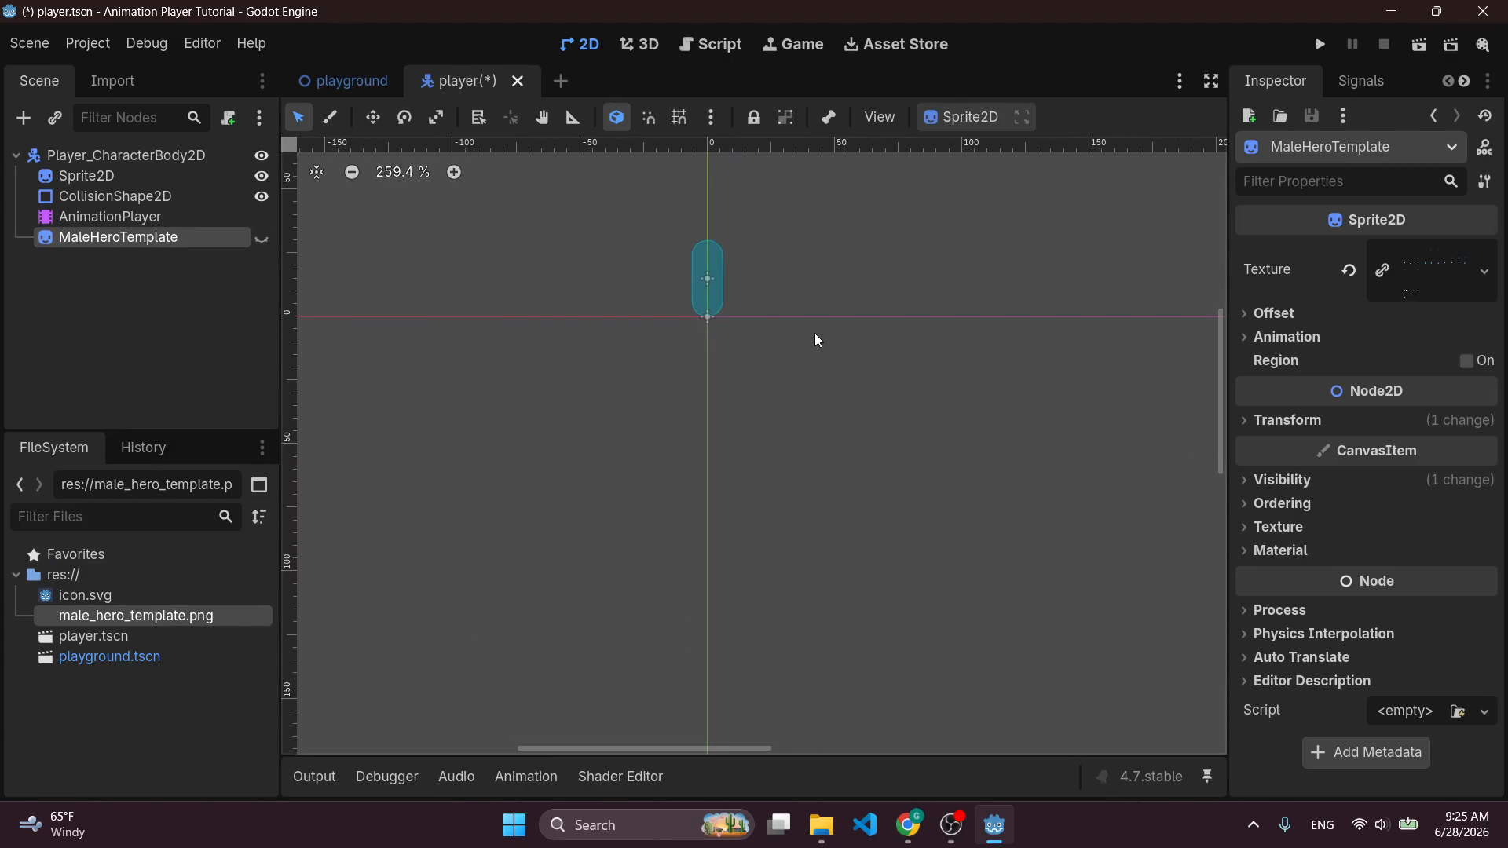
scroll(404, 275, "up", 1)
Set the Sprite2D's animation frame to 10, the first frame of the sheet's second row.
left_click(86, 176)
left_click(1401, 421)
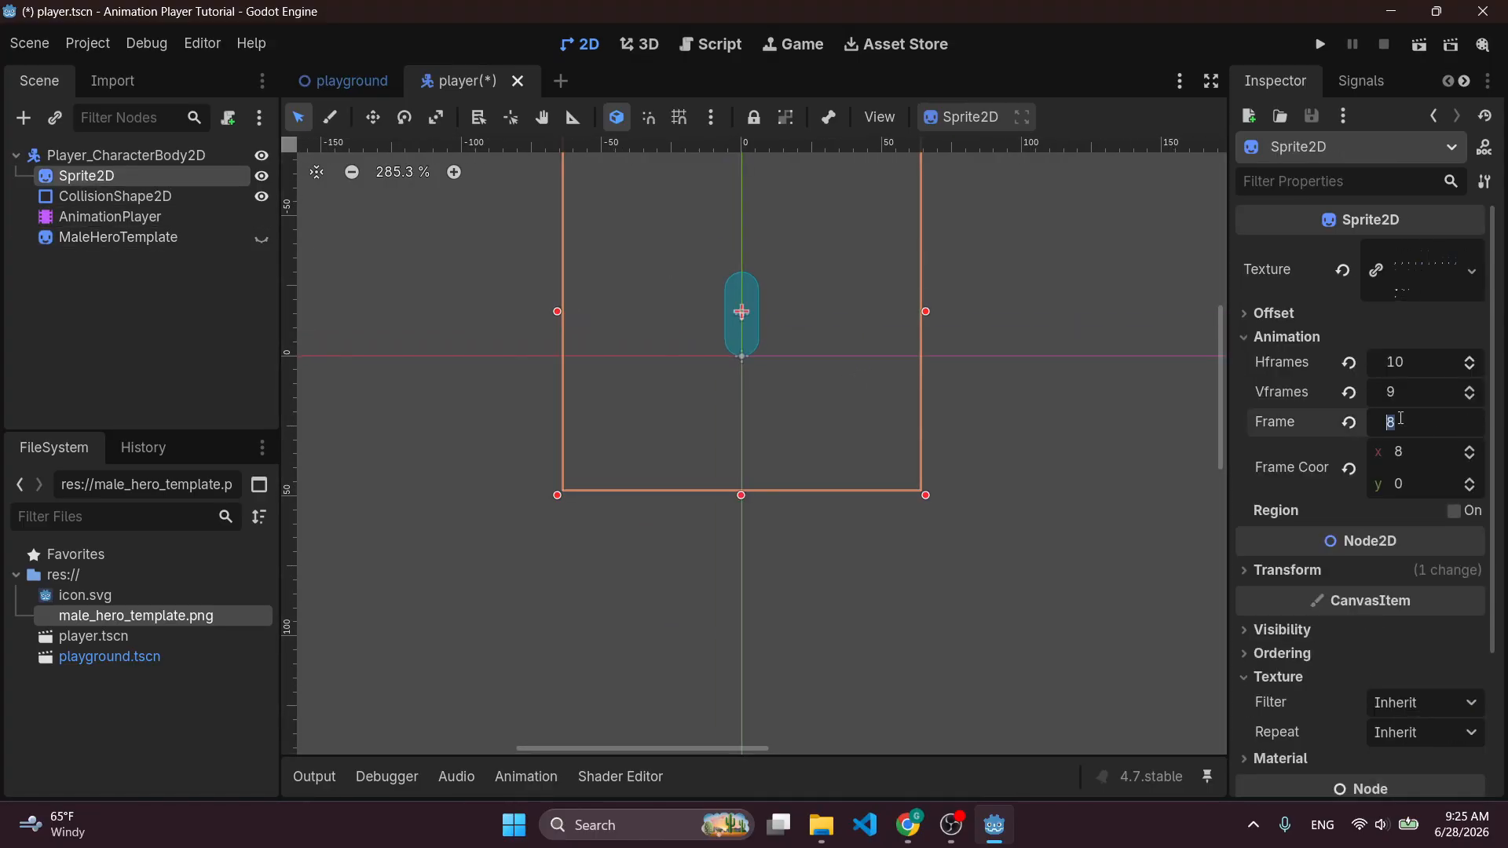
type("10")
key("Return")
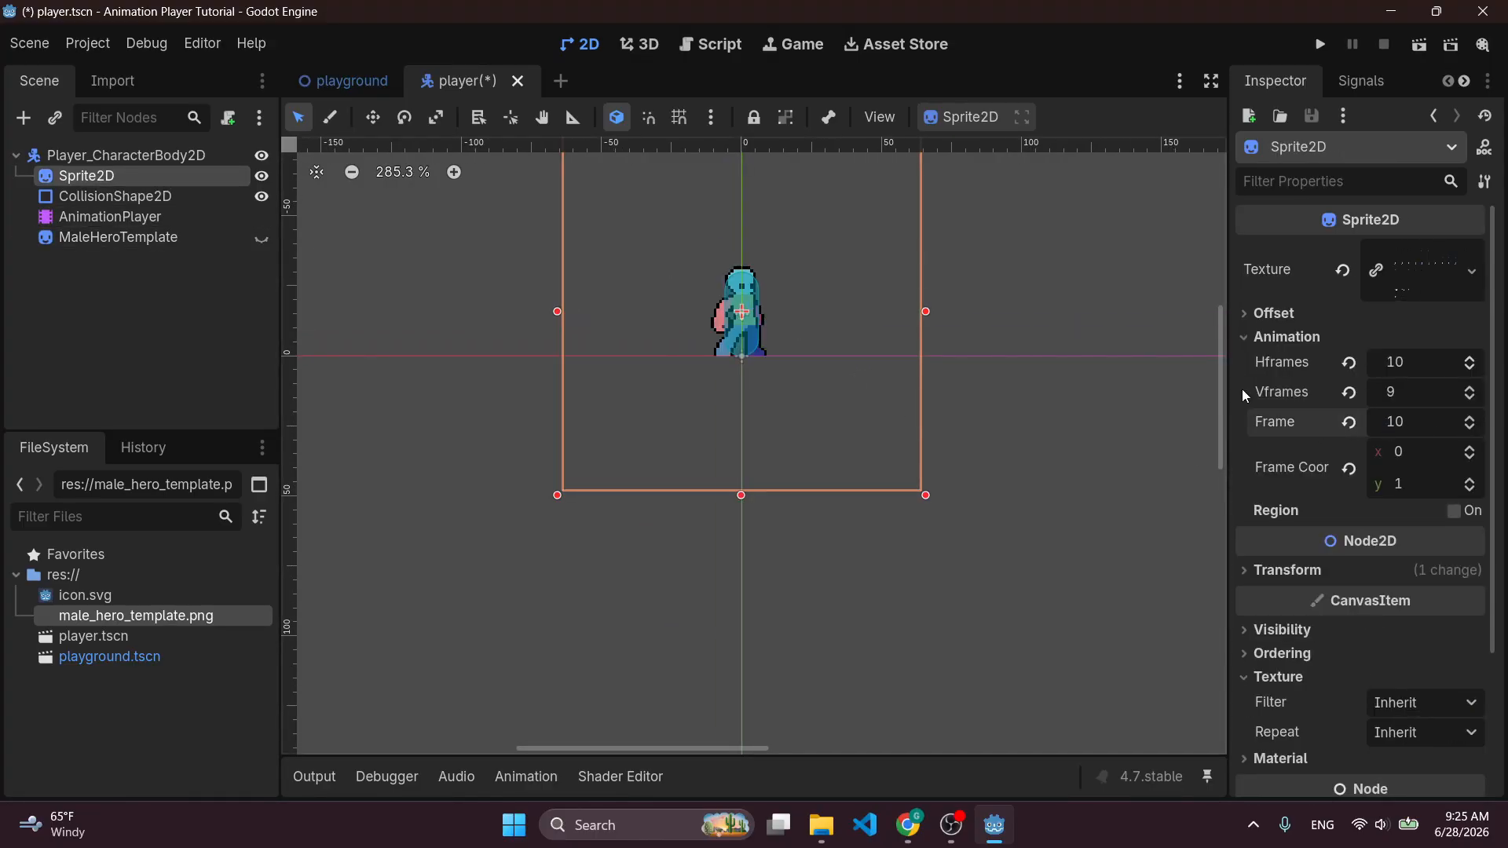
Step the Sprite2D through the sheet's frames from 10 up to 47 to preview the character's poses.
left_click(1471, 428)
left_click(1470, 417)
scroll(1037, 407, "up", 3)
middle_click_drag(907, 460, 1055, 529)
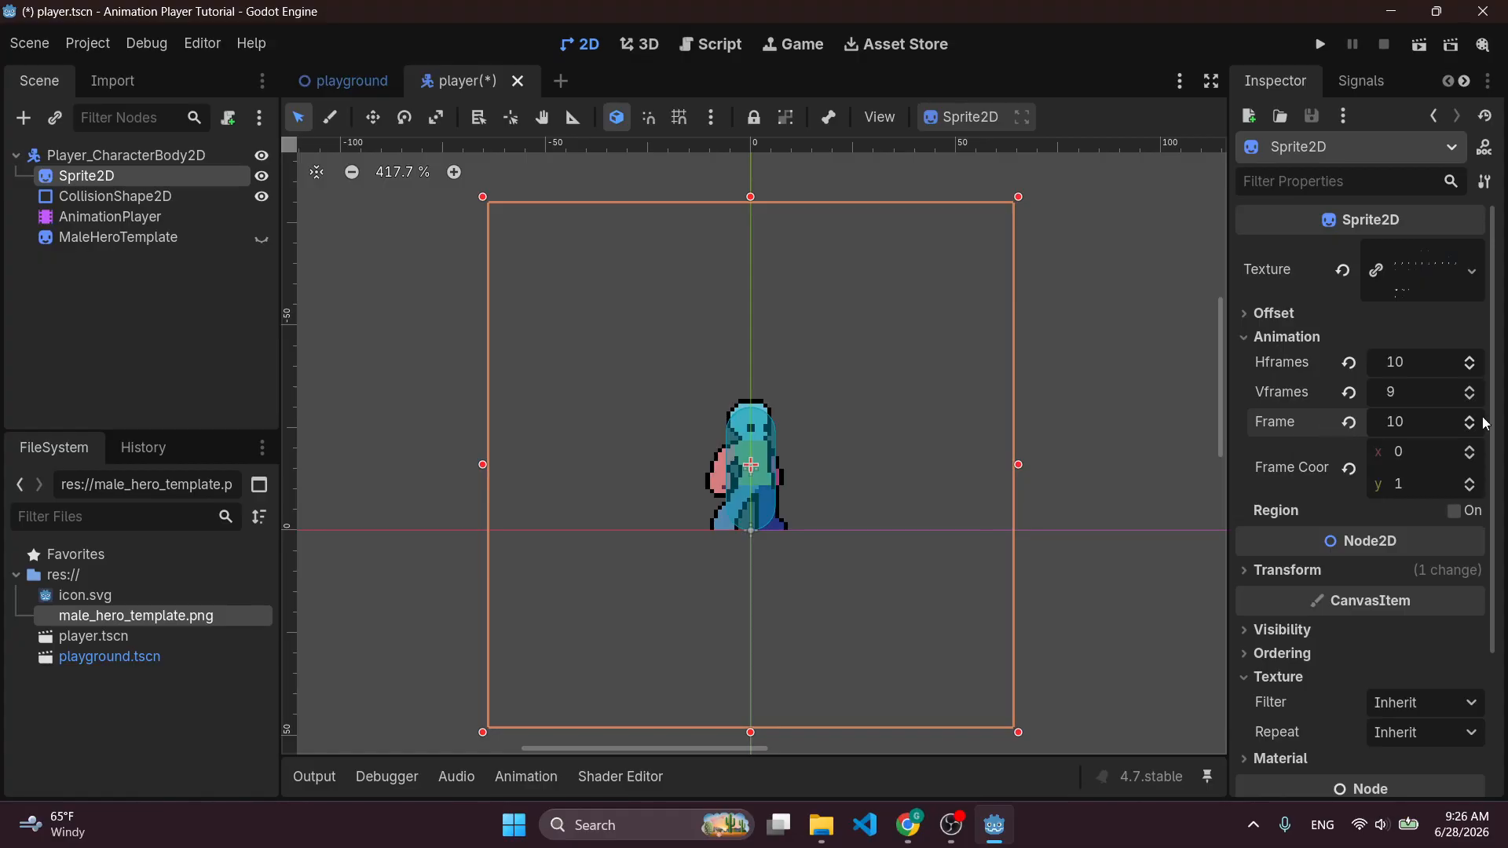
scroll(1470, 424, "up", 10)
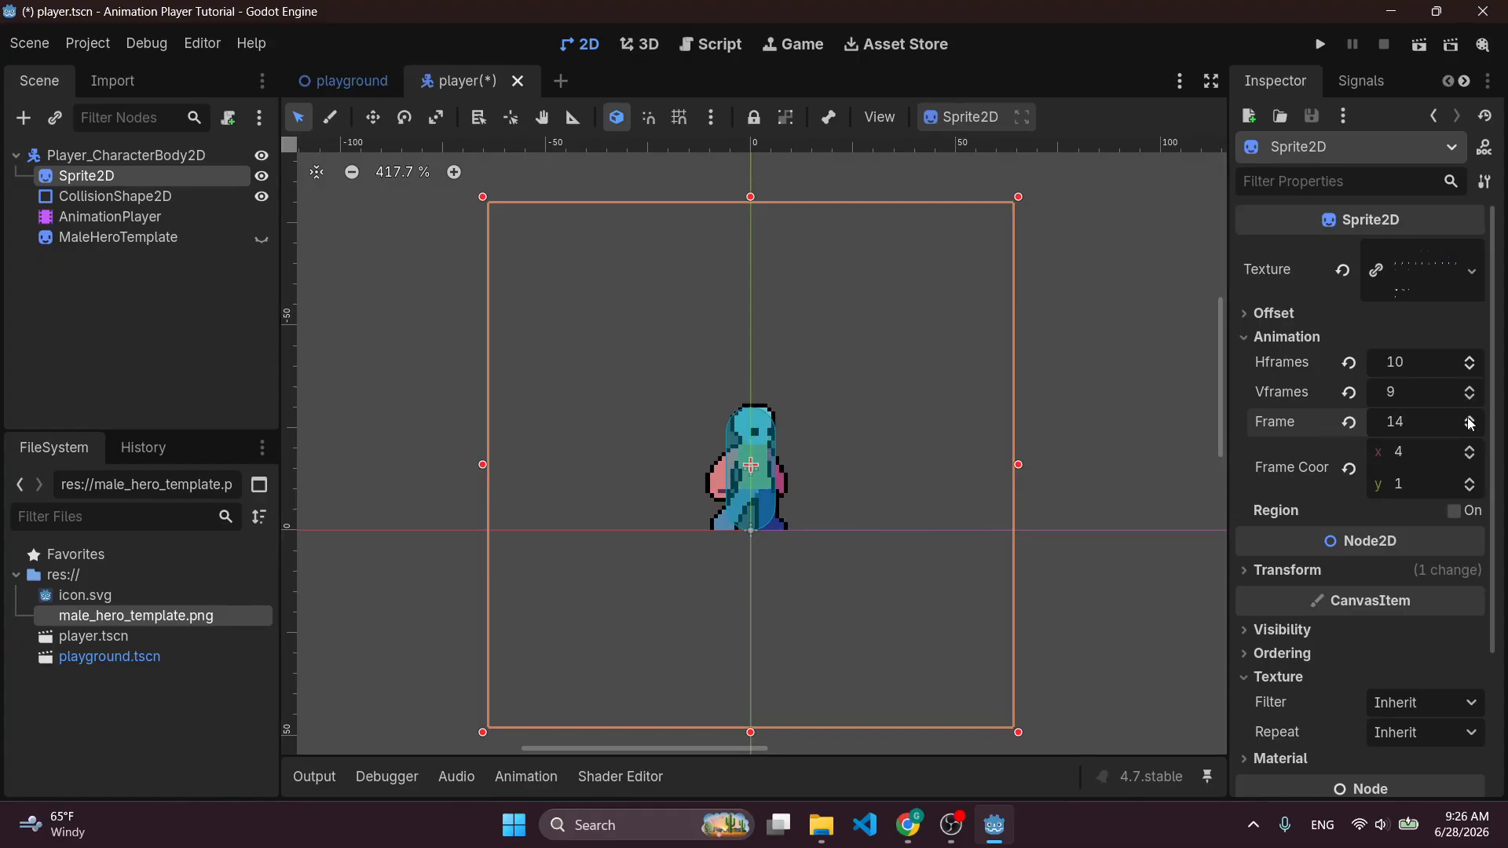
scroll(1470, 424, "up", 11)
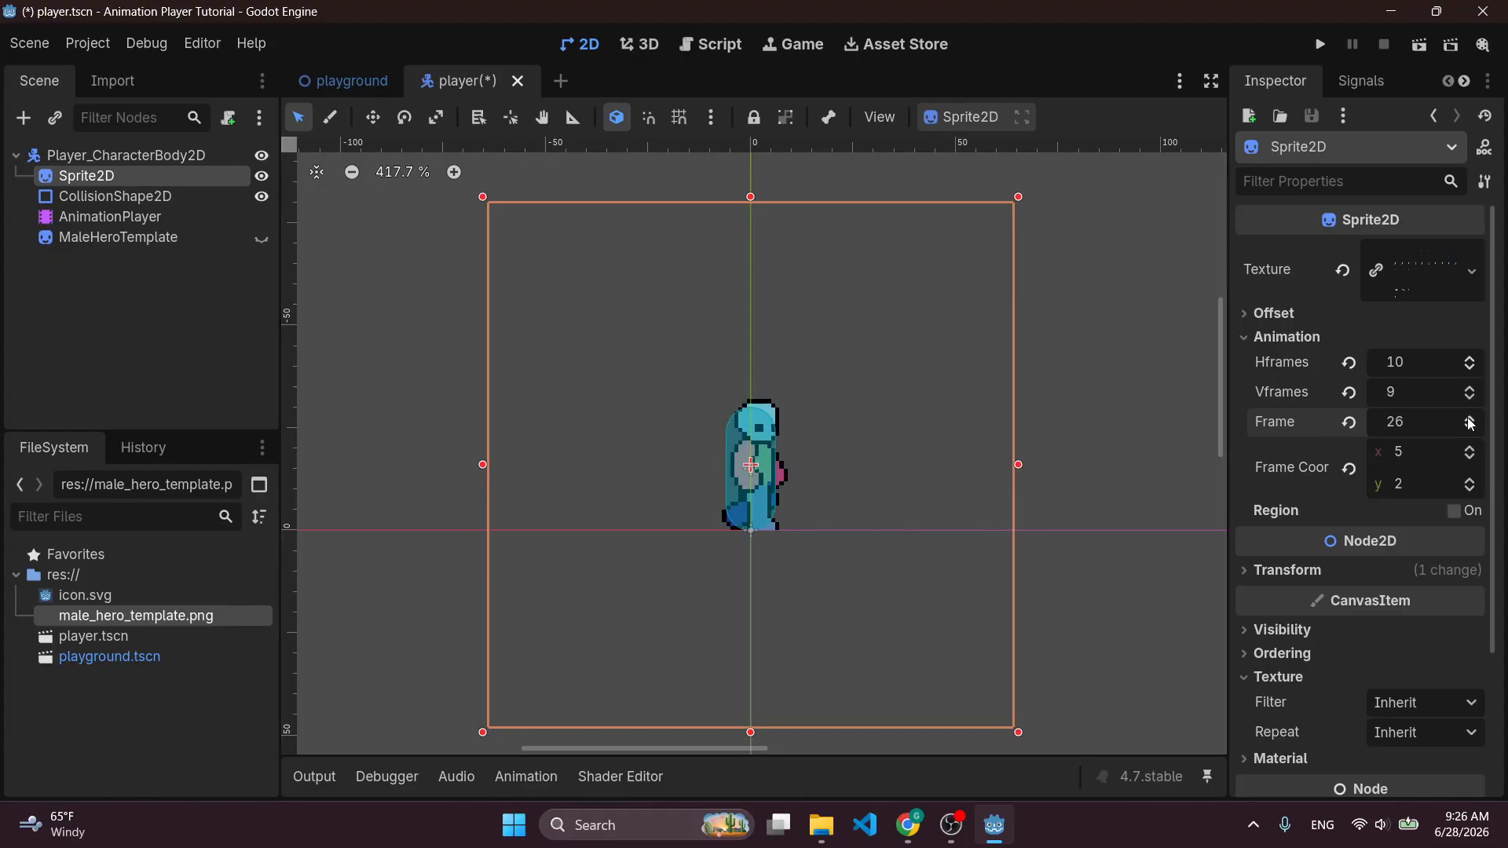
scroll(1470, 425, "up", 11)
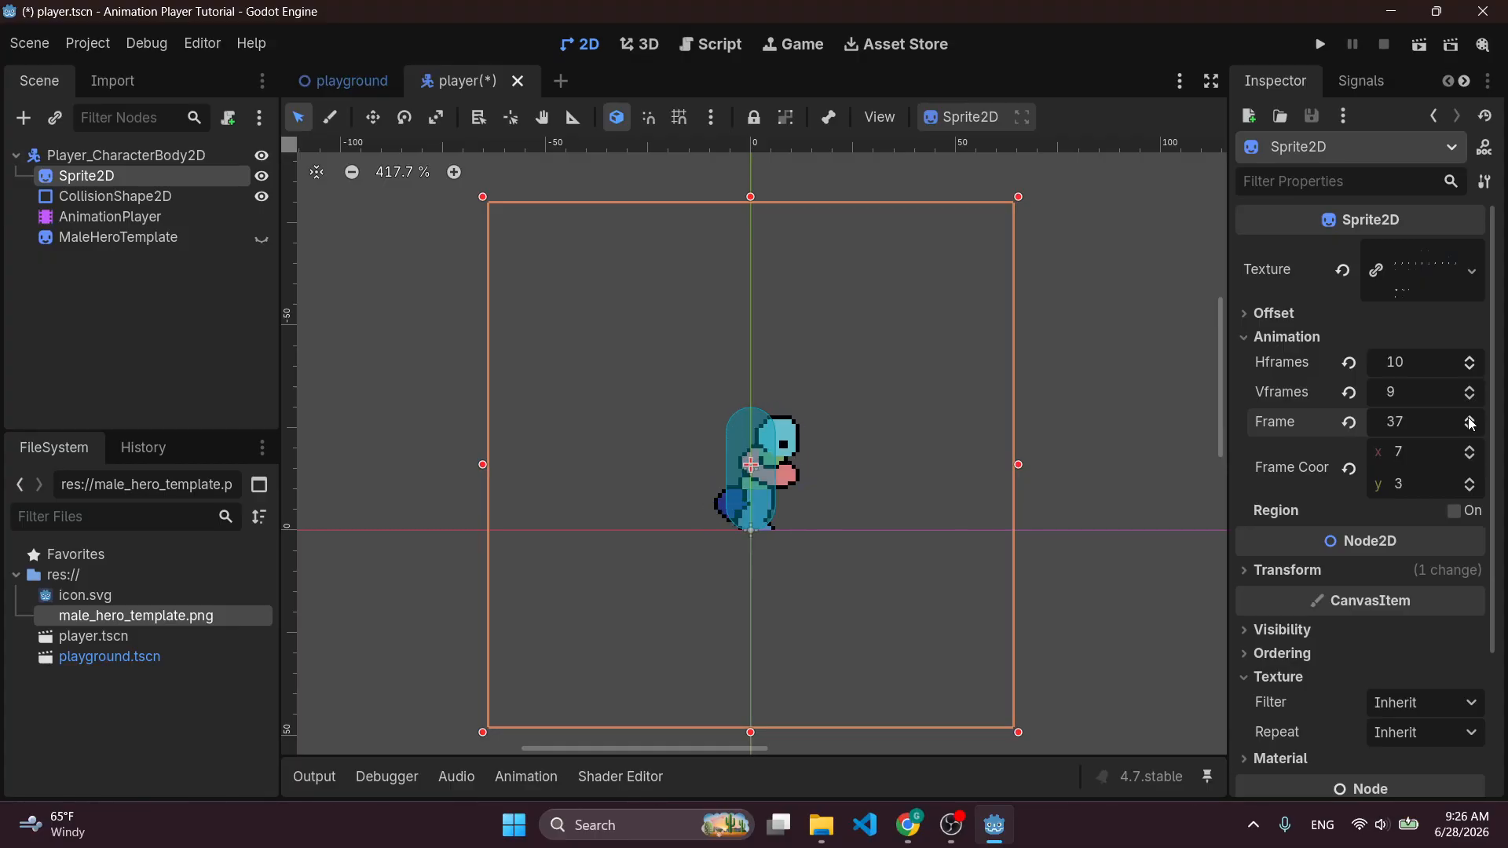
scroll(1470, 424, "up", 5)
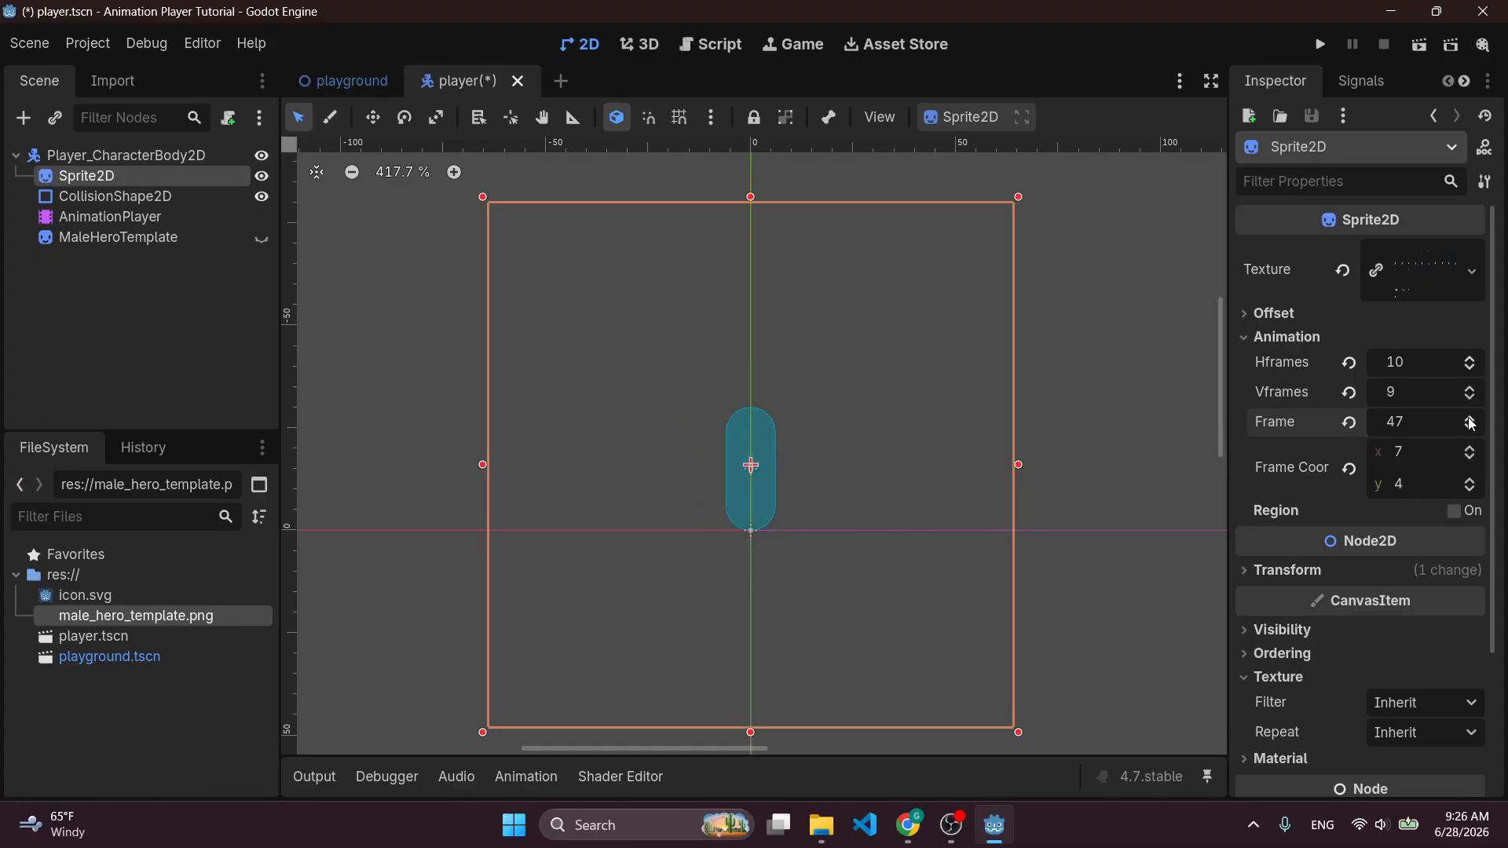
Reset the Sprite2D's frame and Vframes to their defaults, then set Vframes back to 9.
left_click(1351, 423)
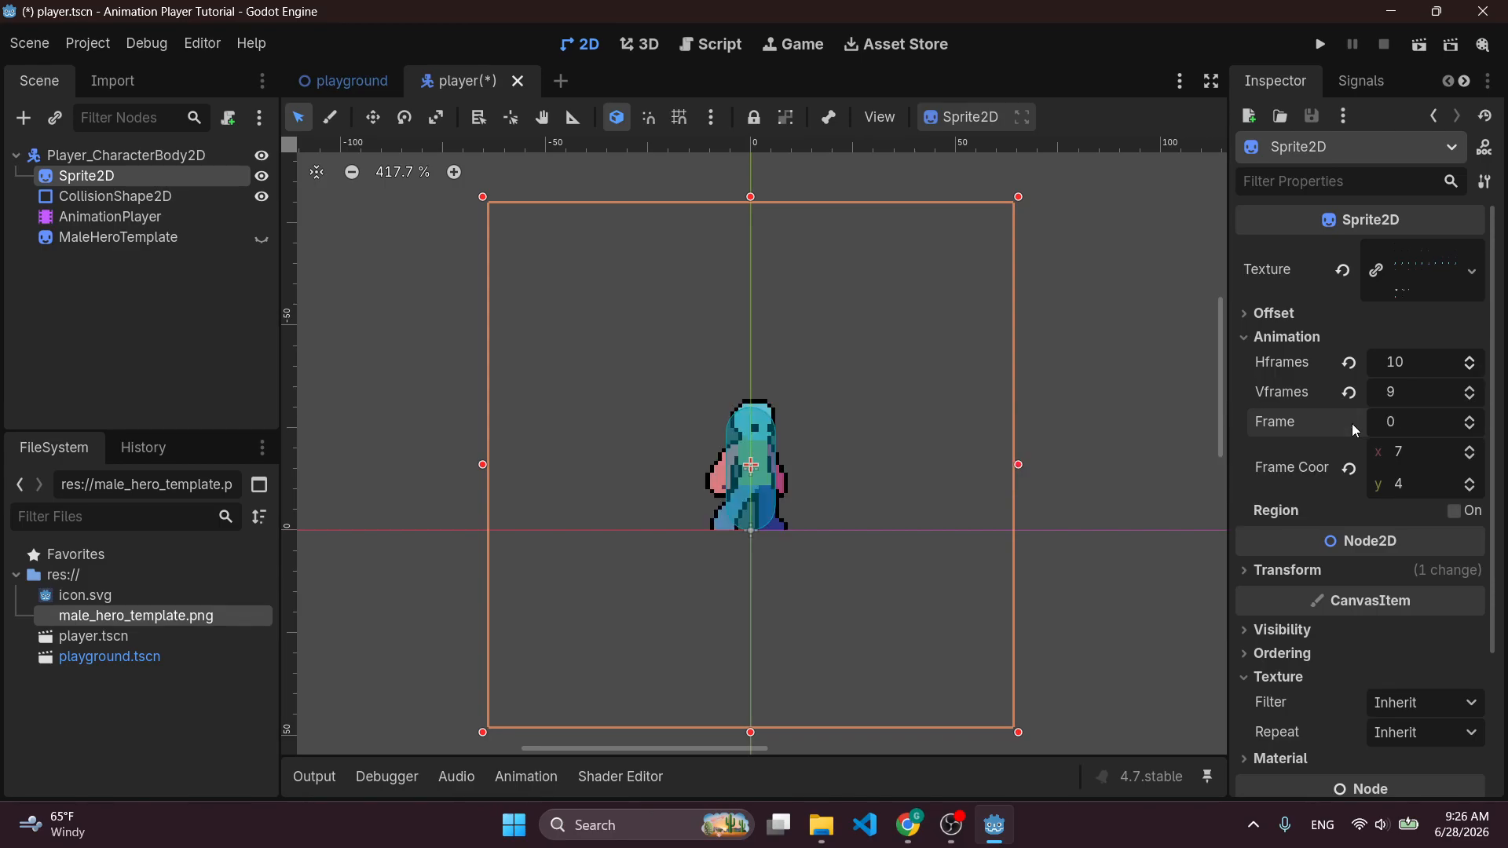
left_click(1350, 393)
left_click(1425, 393)
key("BackSpace")
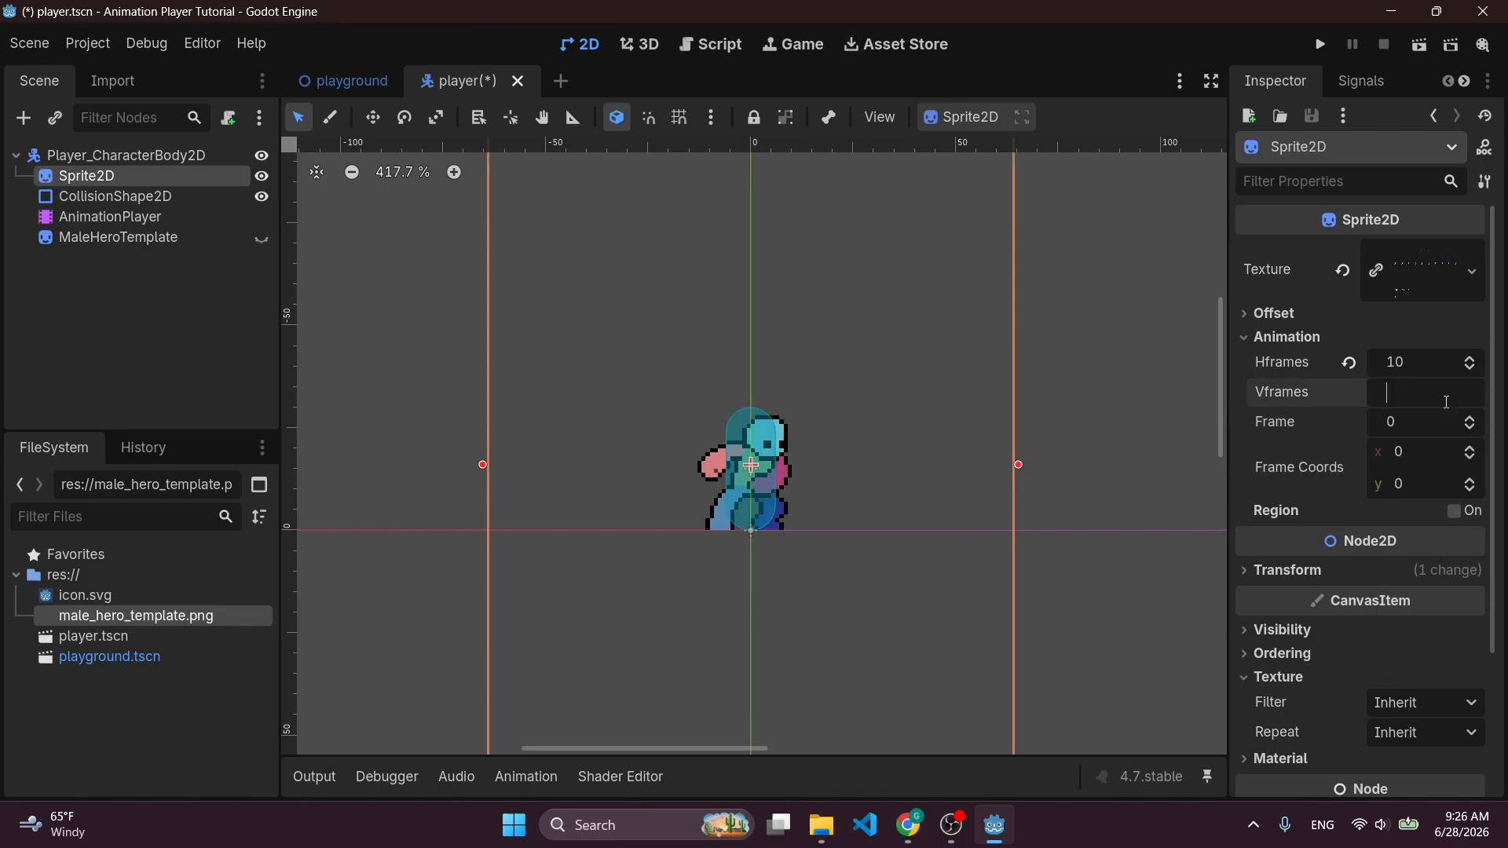
type("9")
key("Return")
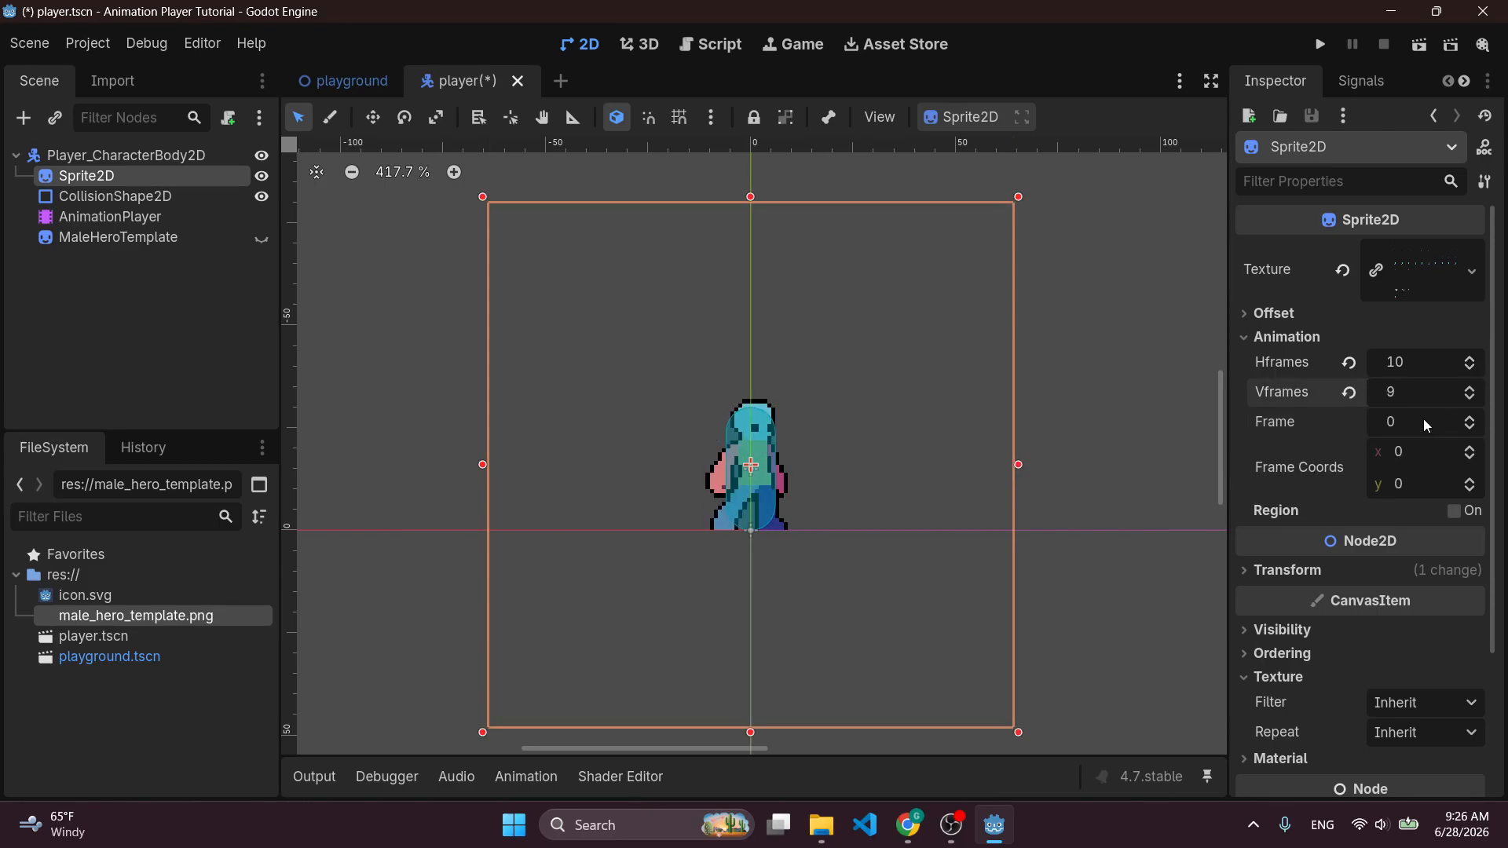
Create a new animation named "idle" in the player's AnimationPlayer.
scroll(1163, 391, "down", 1)
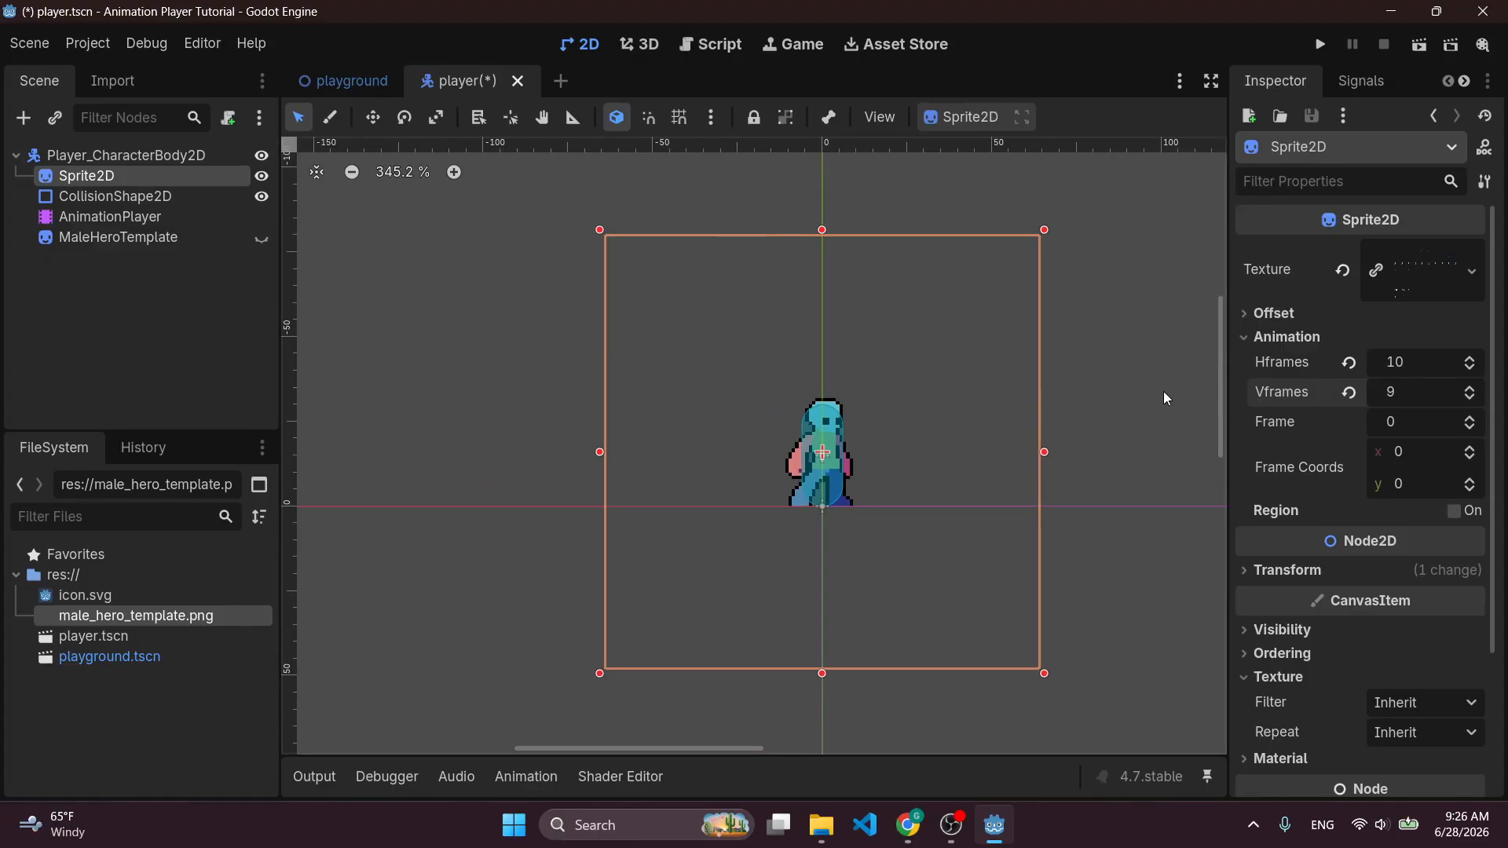
left_click(130, 220)
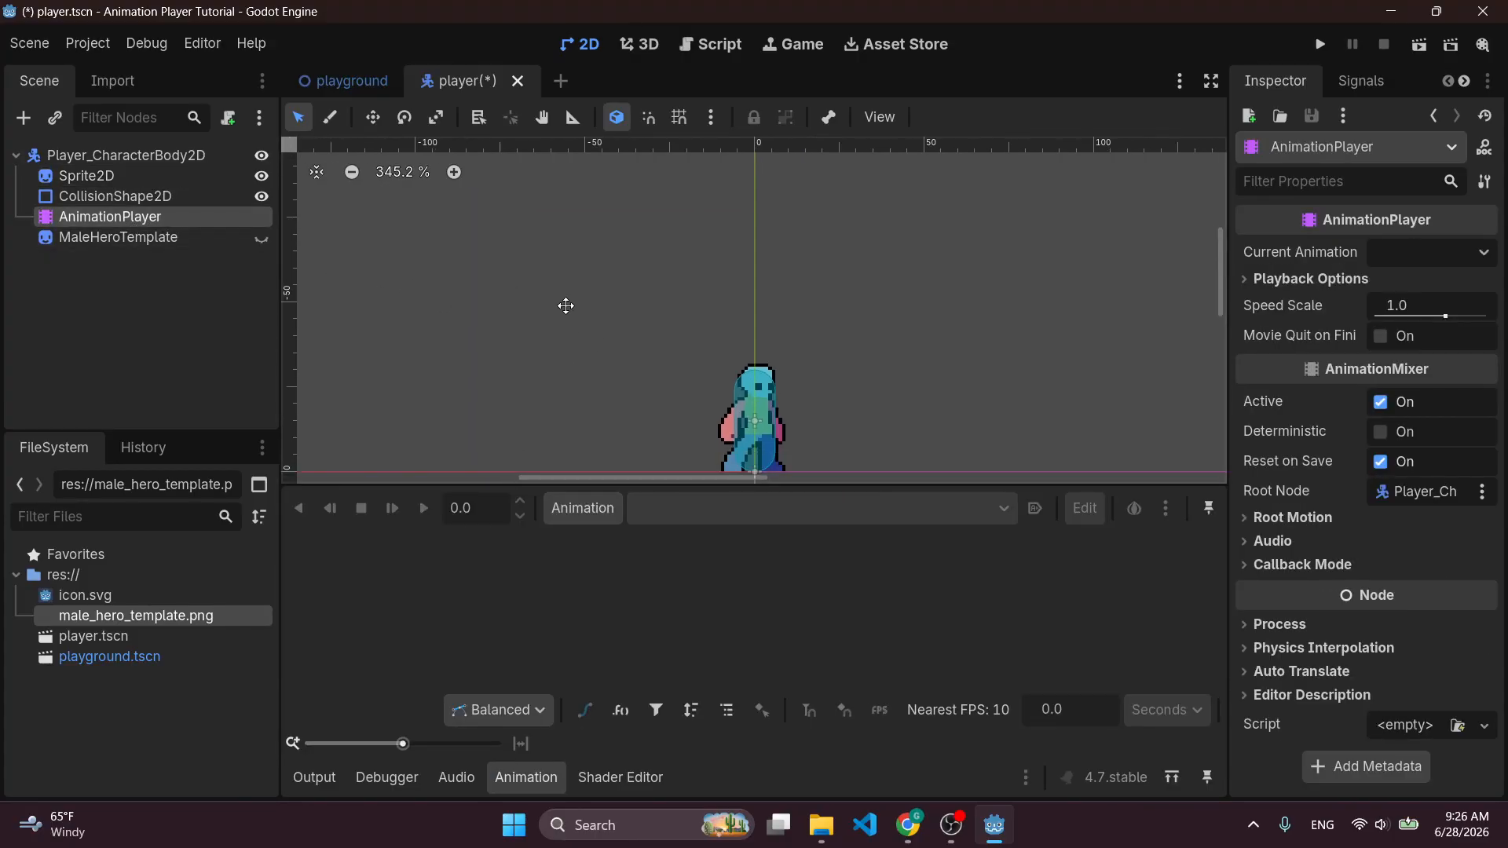
scroll(565, 304, "right", 3)
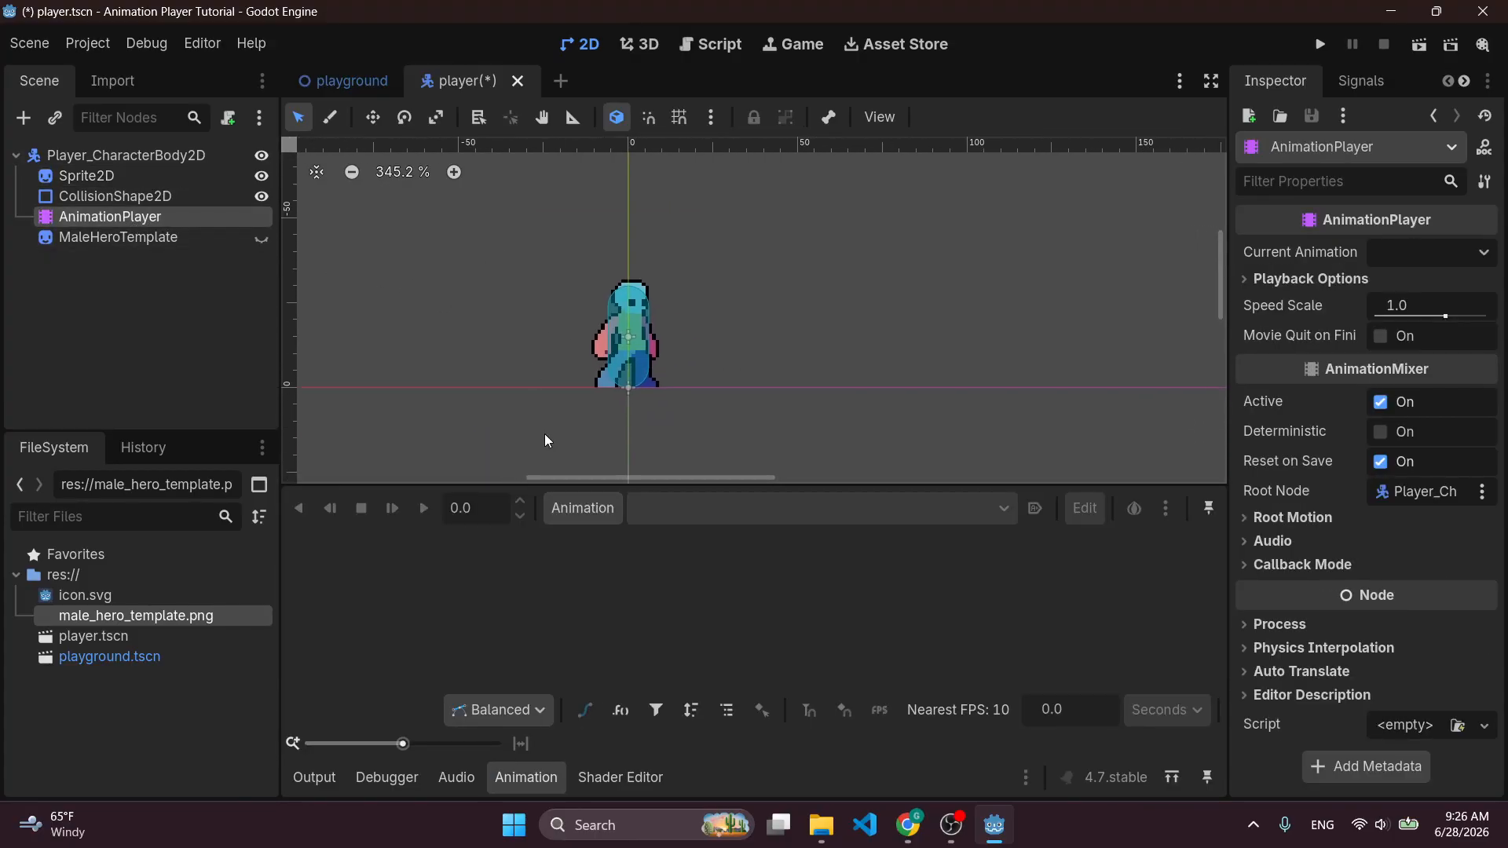
left_click(583, 509)
left_click(615, 544)
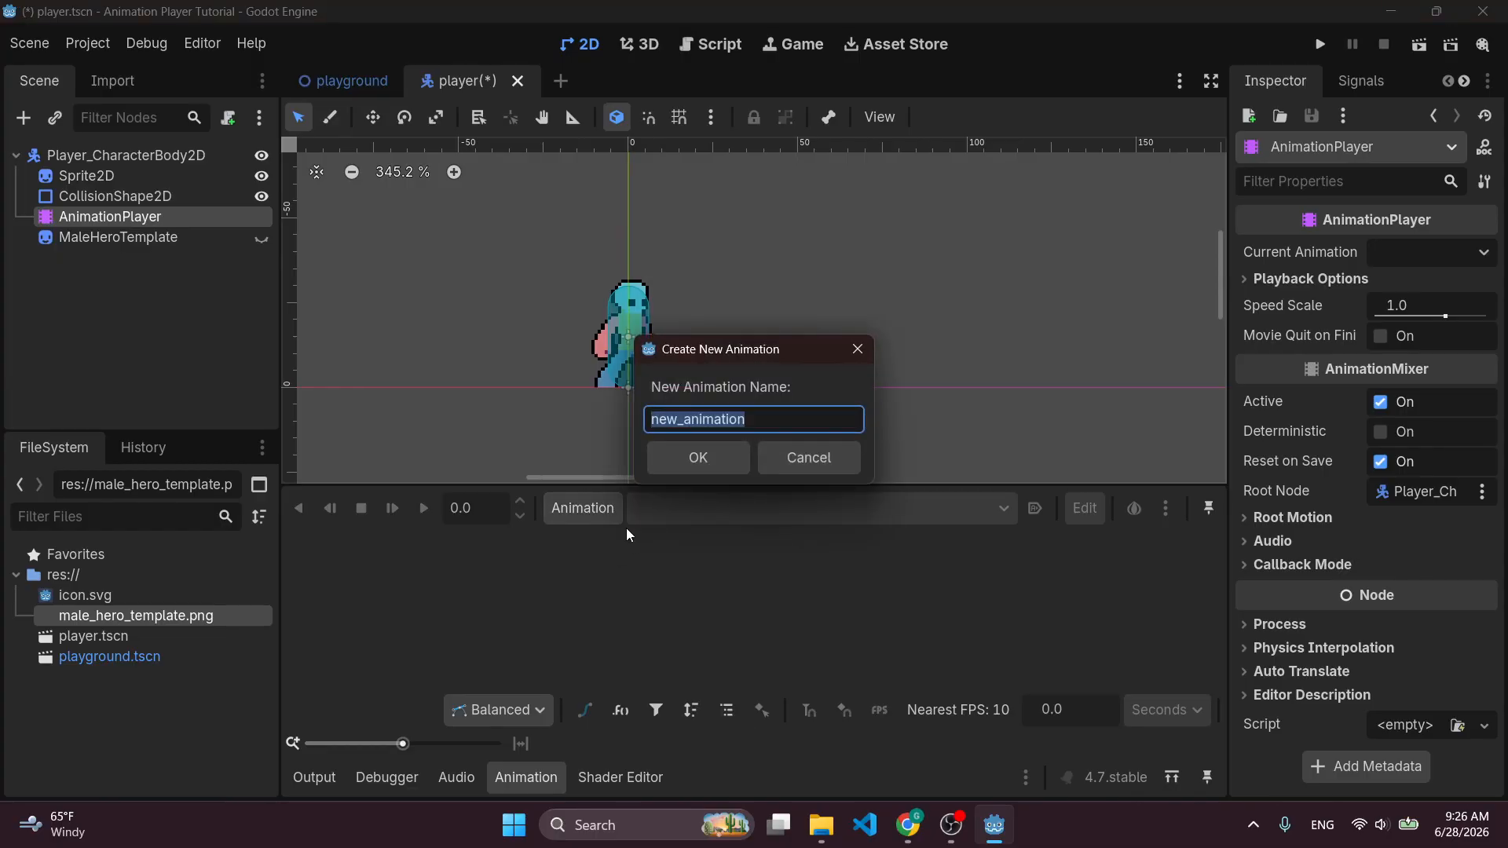
type("idle")
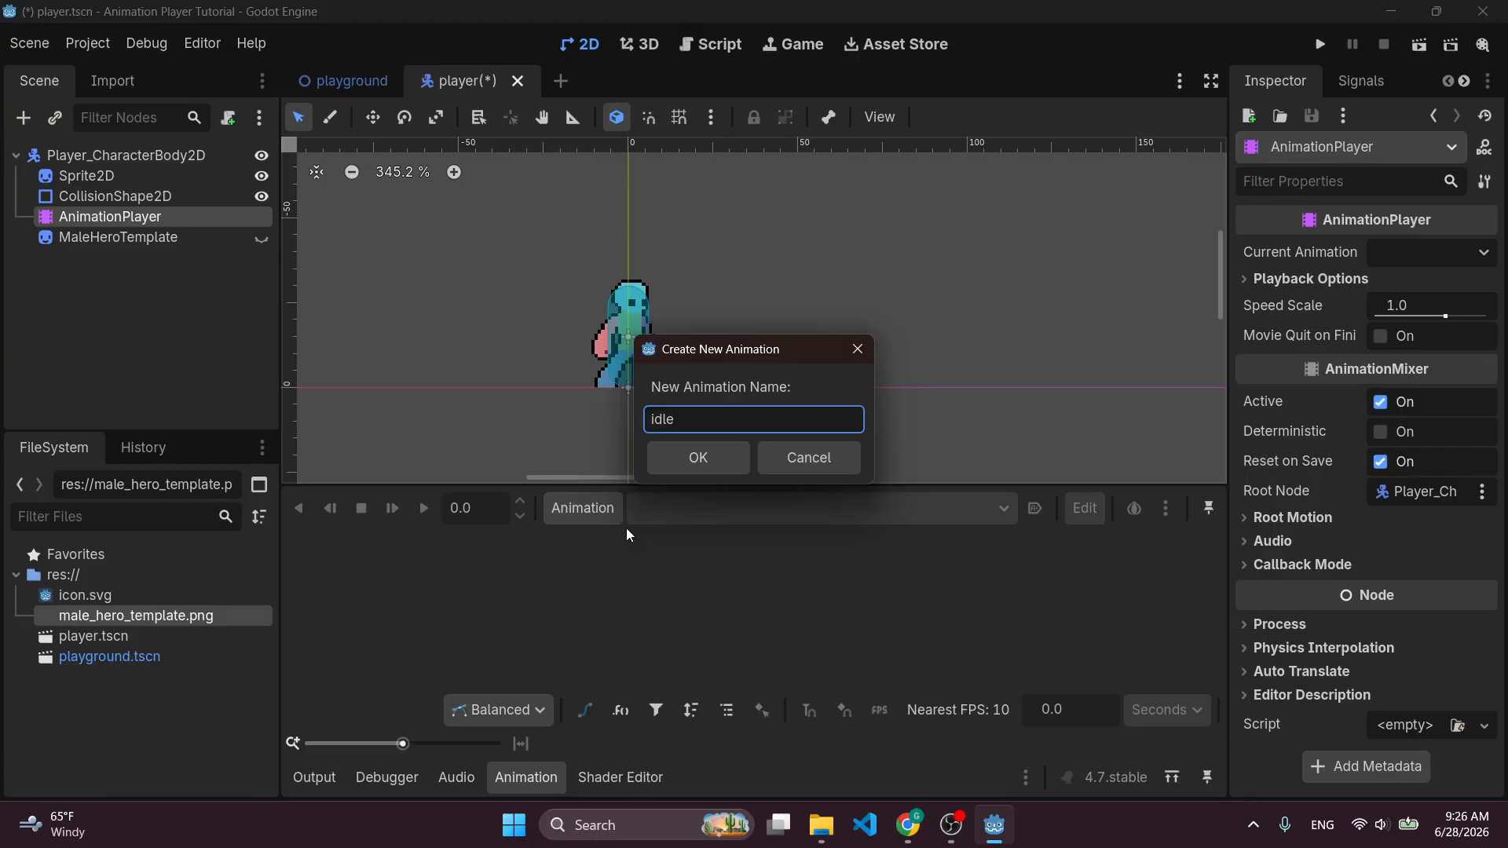
key("Return")
middle_click_drag(483, 358, 565, 332)
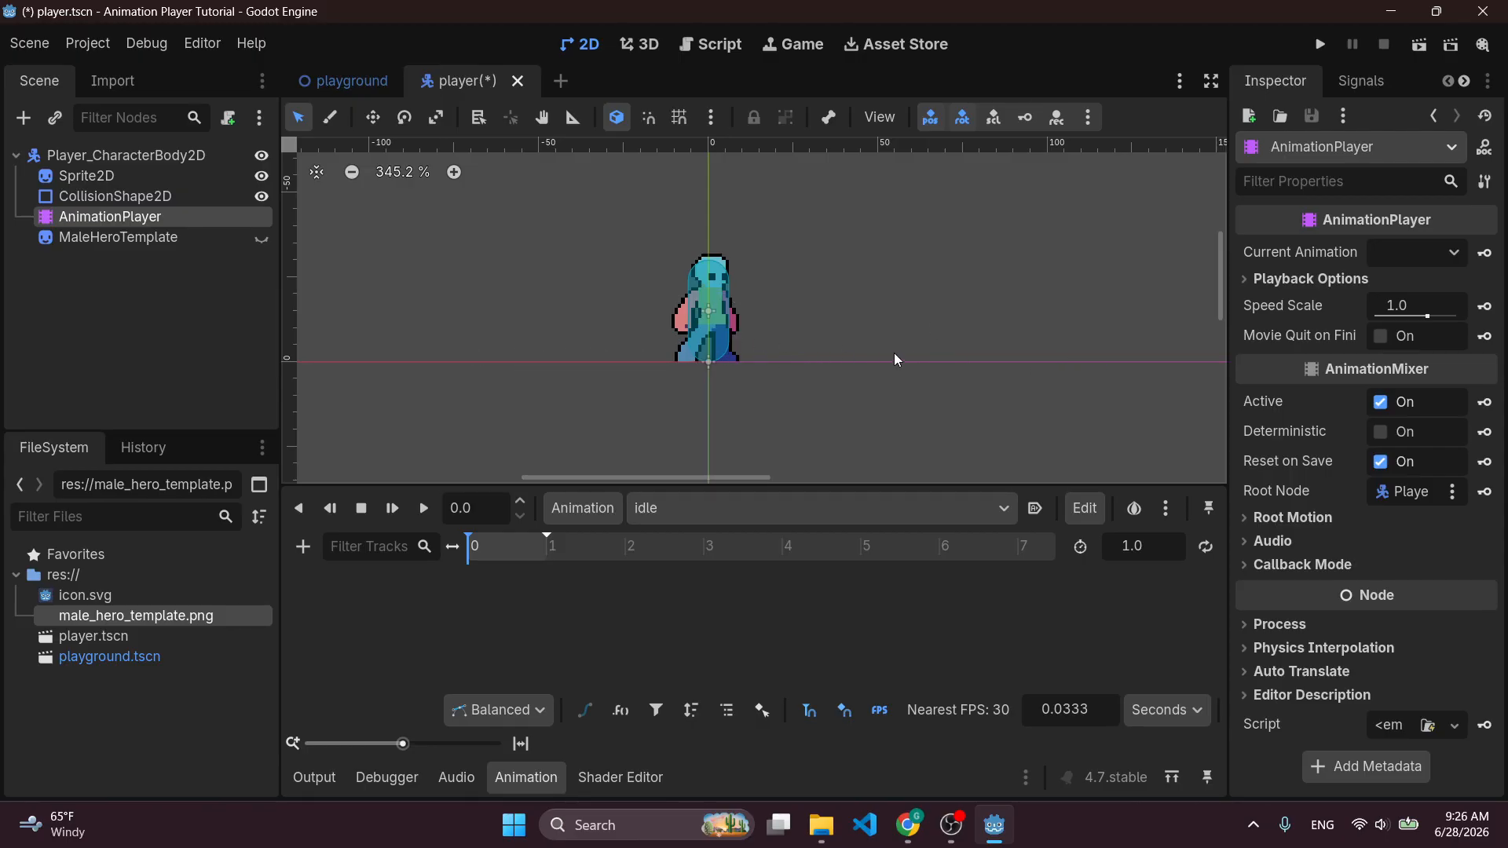
Set the idle animation's timeline snap step to 0.1 seconds and fit the timeline to the animation's length.
left_click(1140, 548)
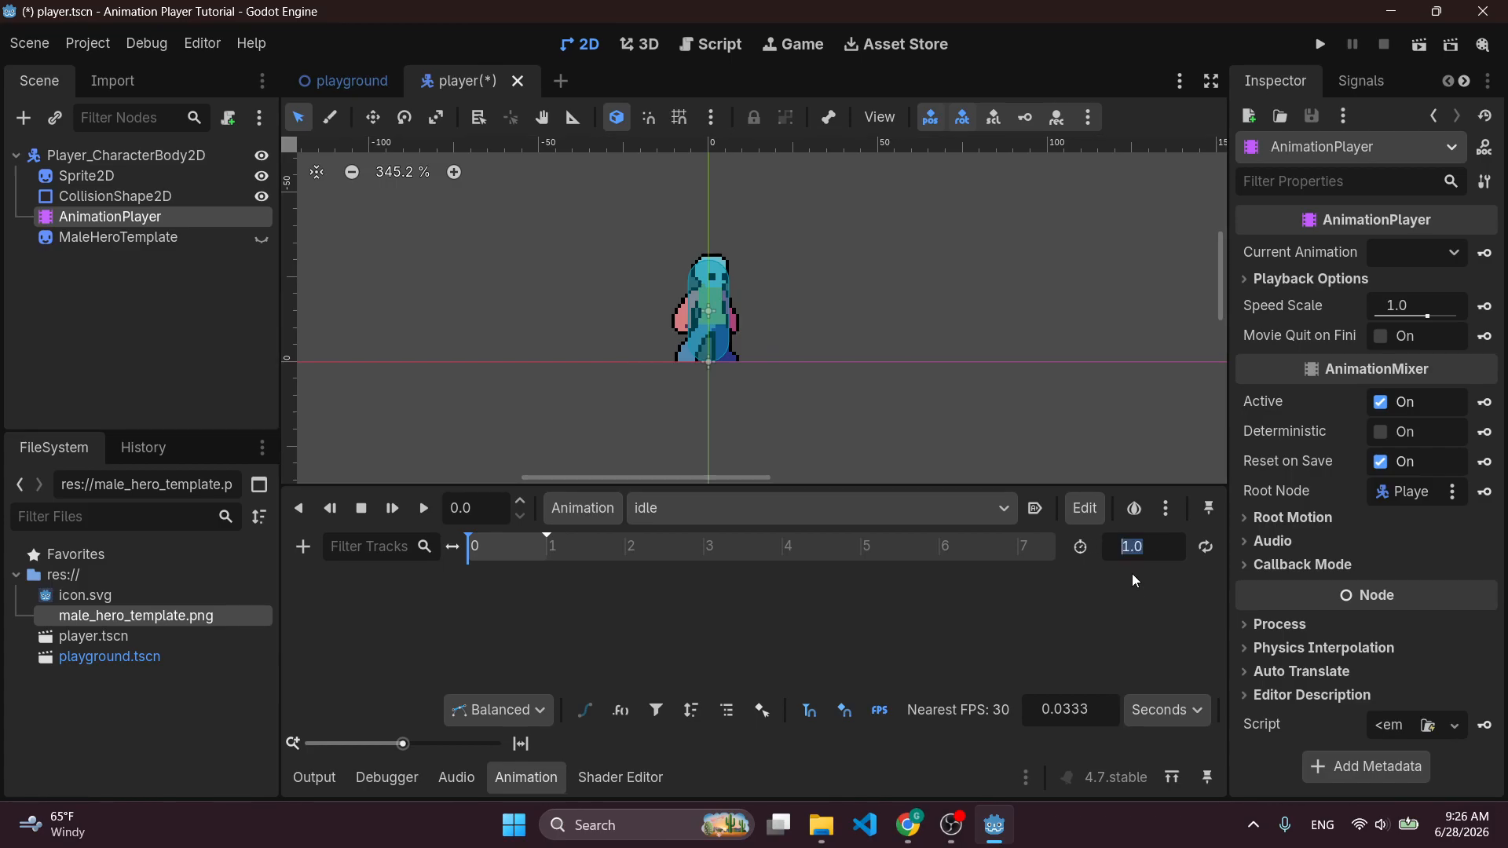
left_click(1065, 712)
type("0.1")
key("Return")
left_click(522, 744)
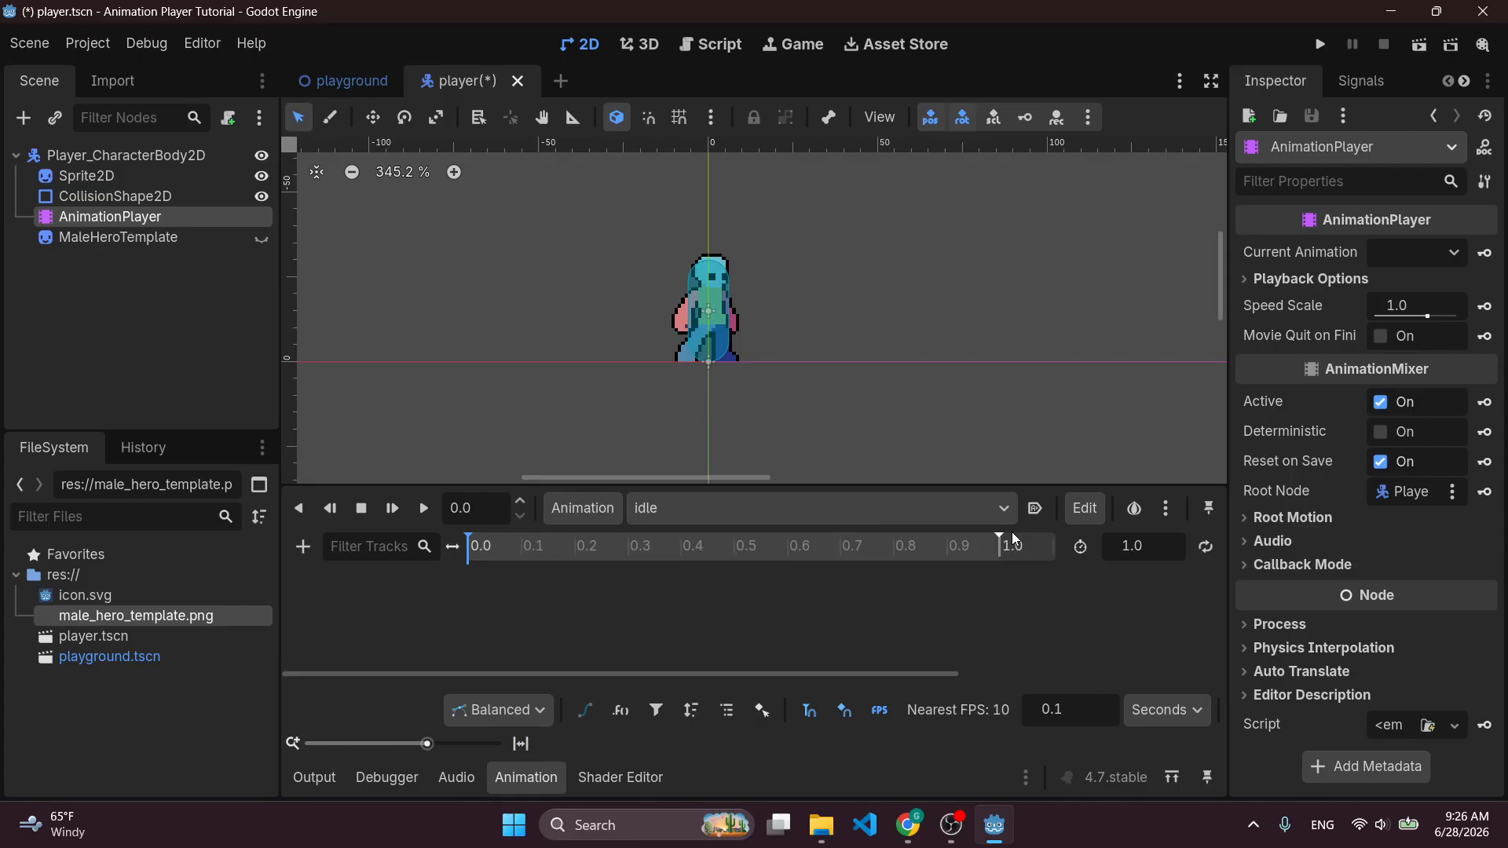
Set the Sprite2D's frame to 10 and key it at 0.0 s on a new frame track, creating a RESET track too.
left_click(130, 180)
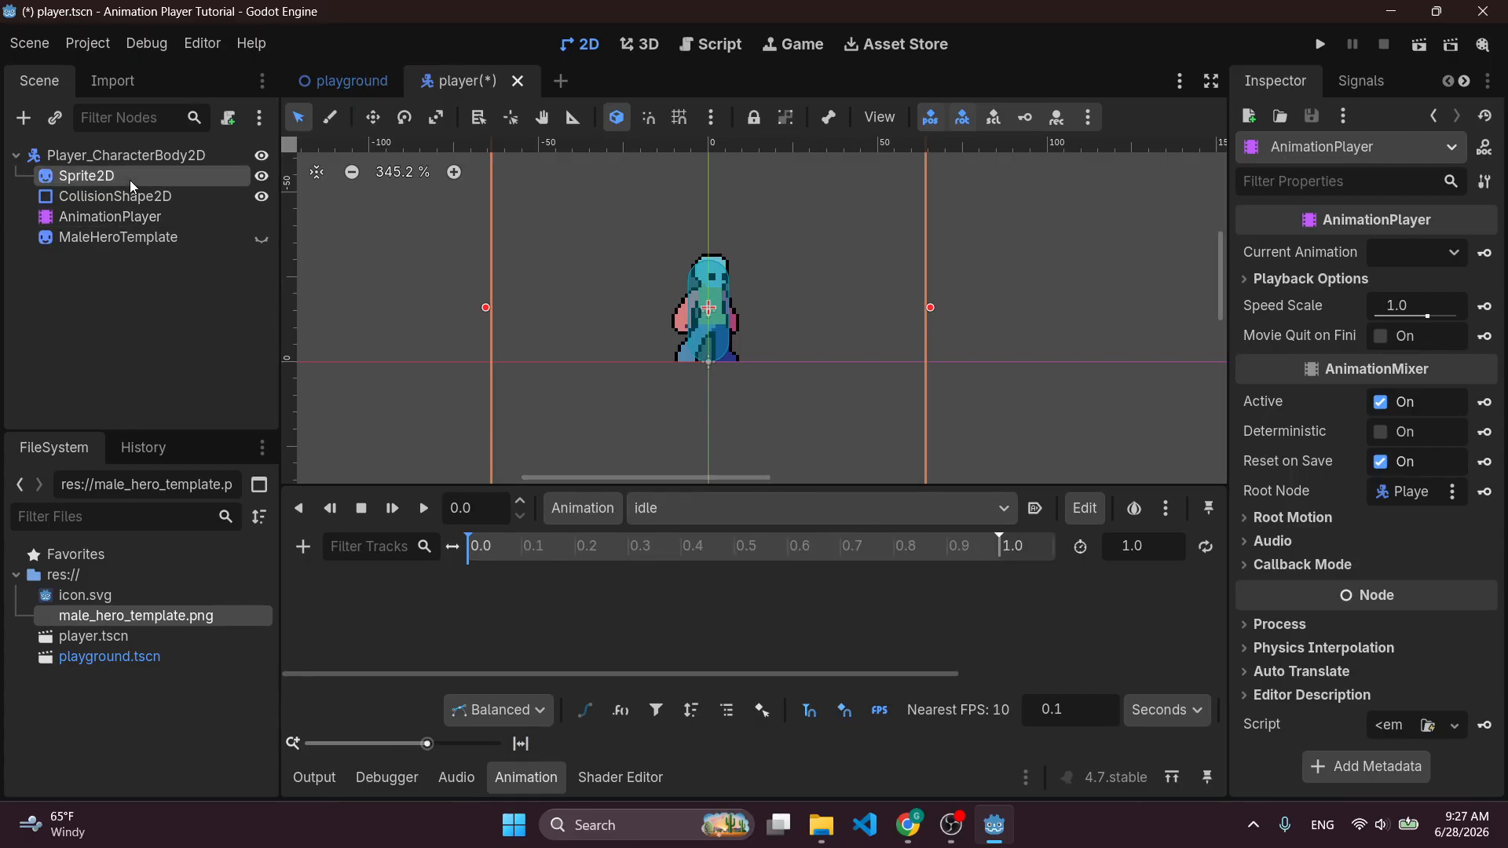
left_click(1399, 425)
type("10")
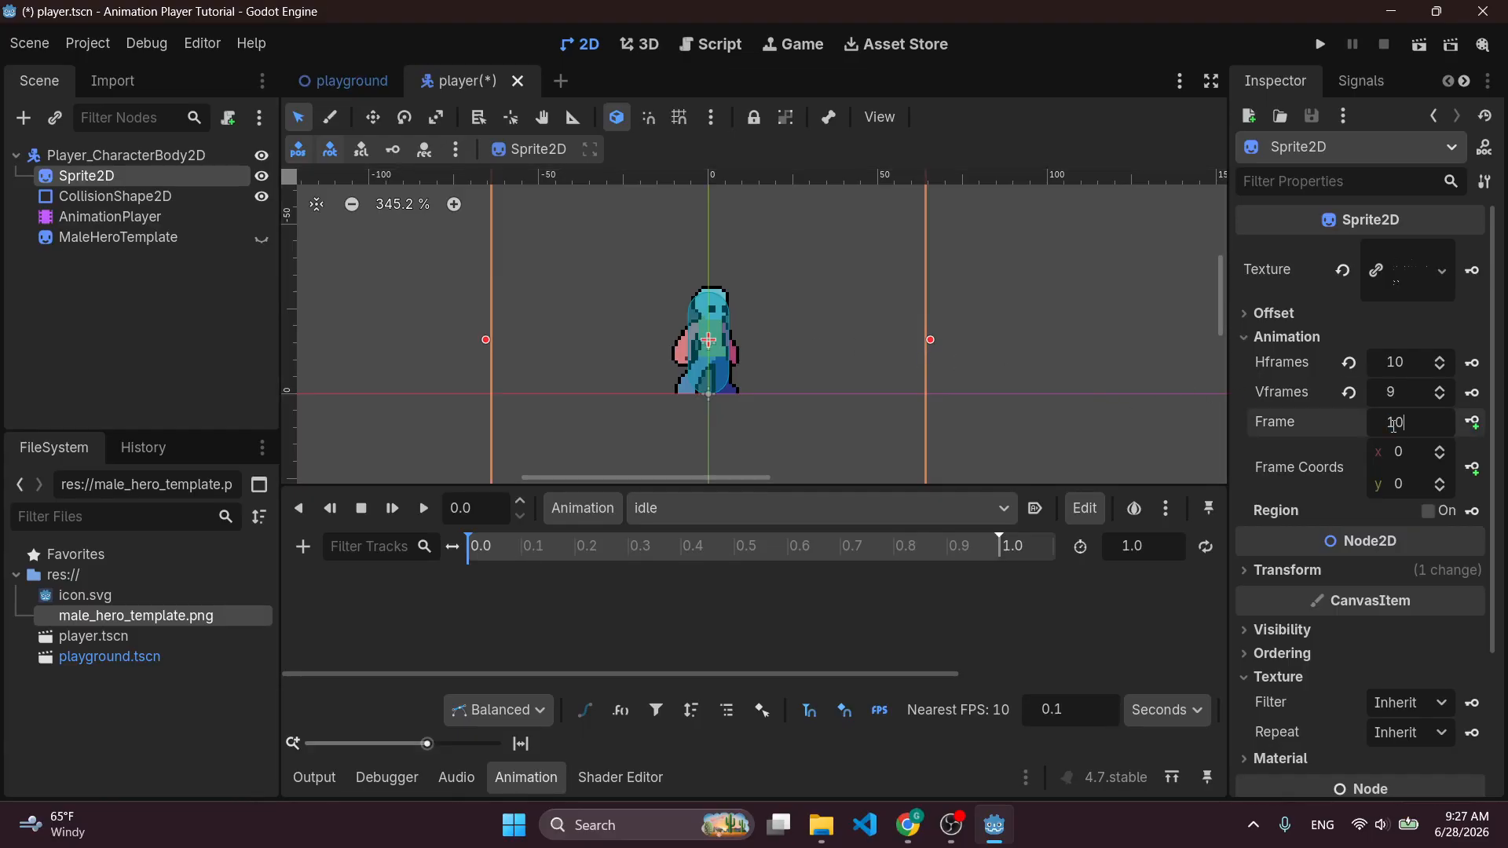
key("Return")
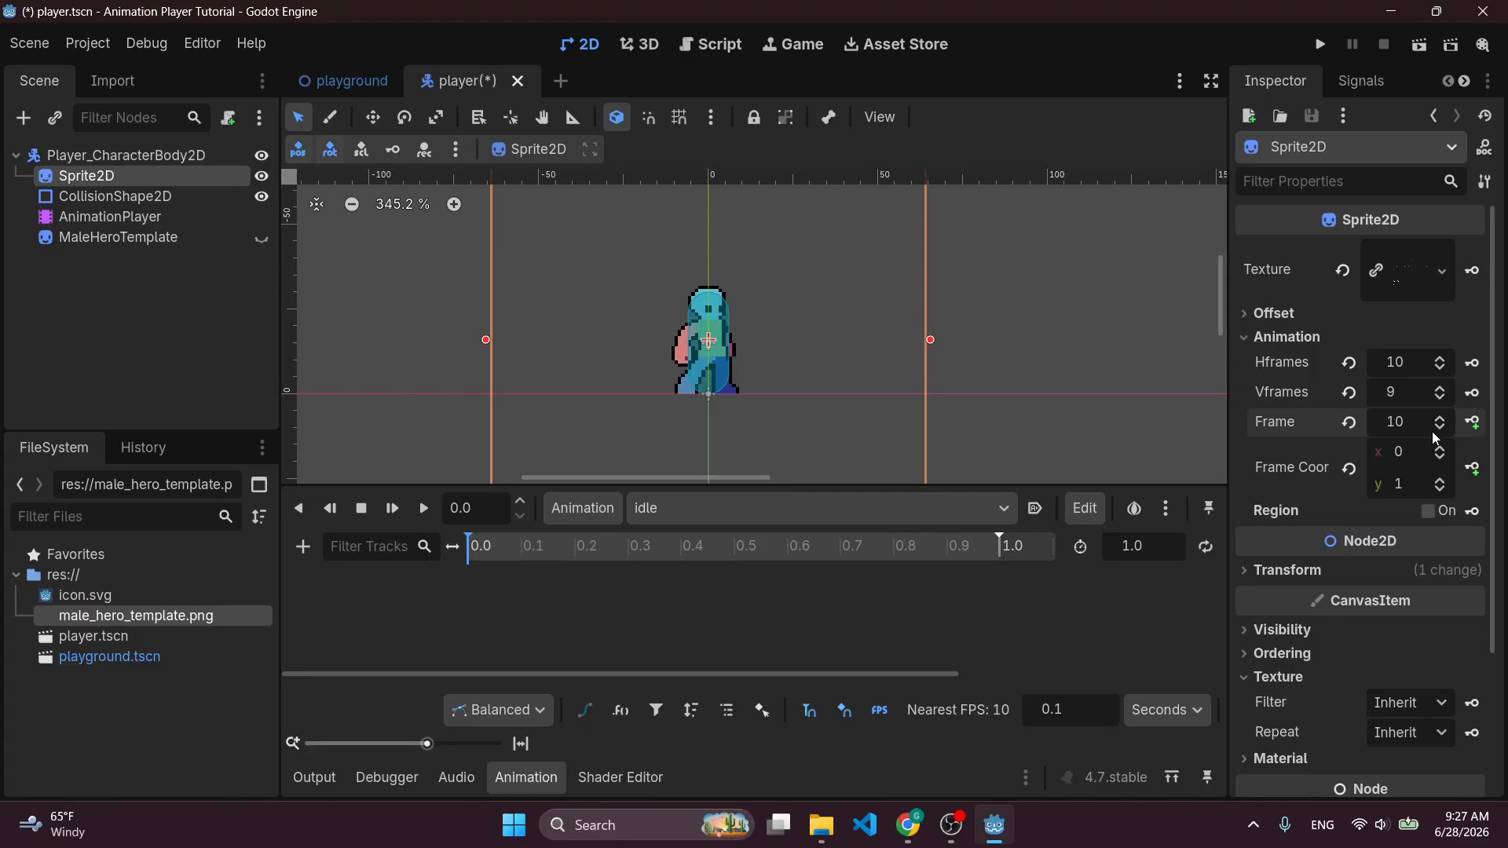
left_click(1474, 424)
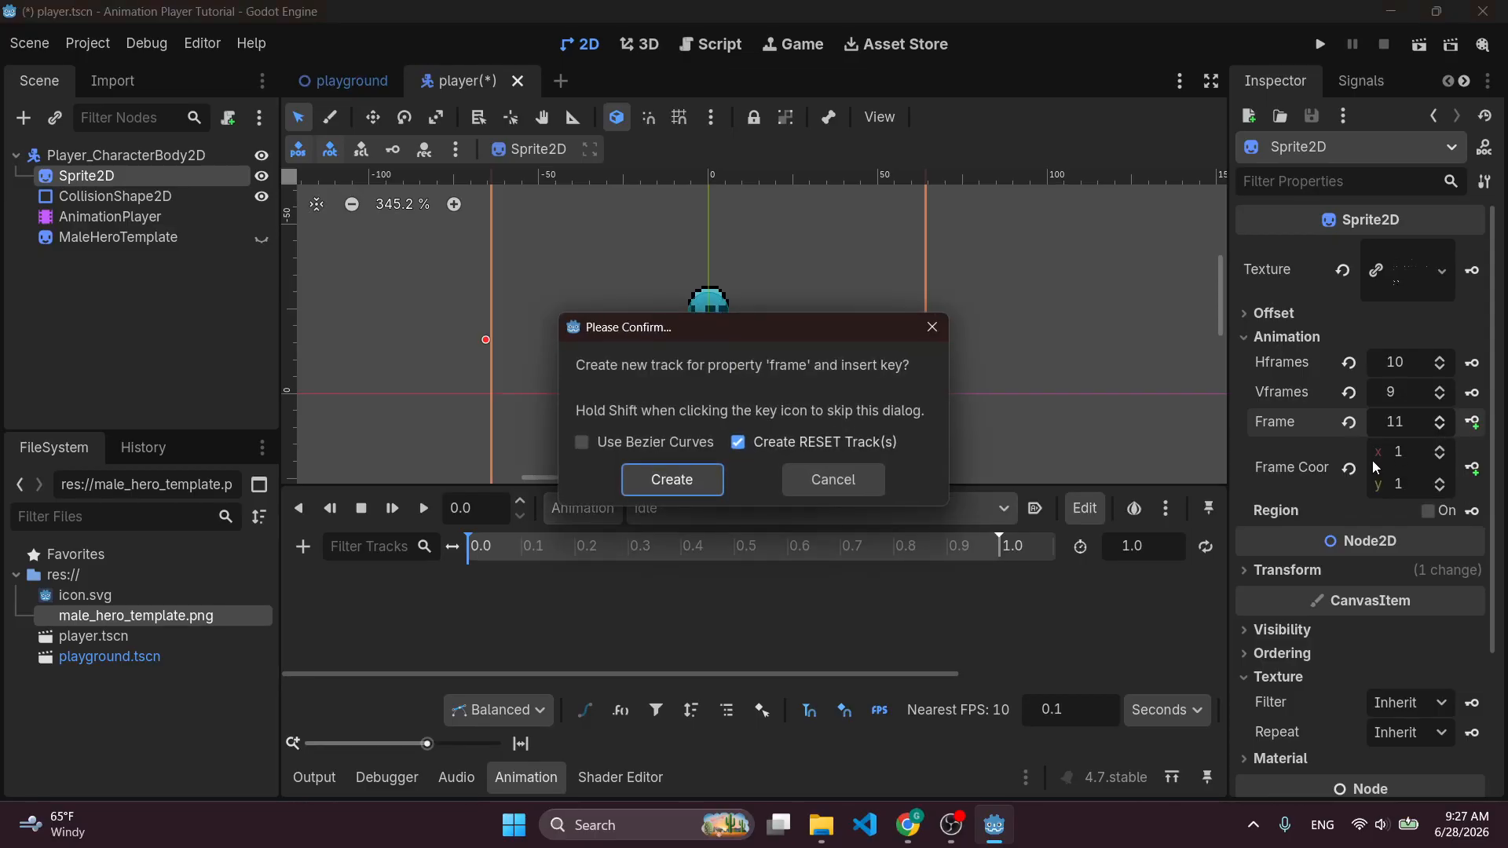
left_click(651, 479)
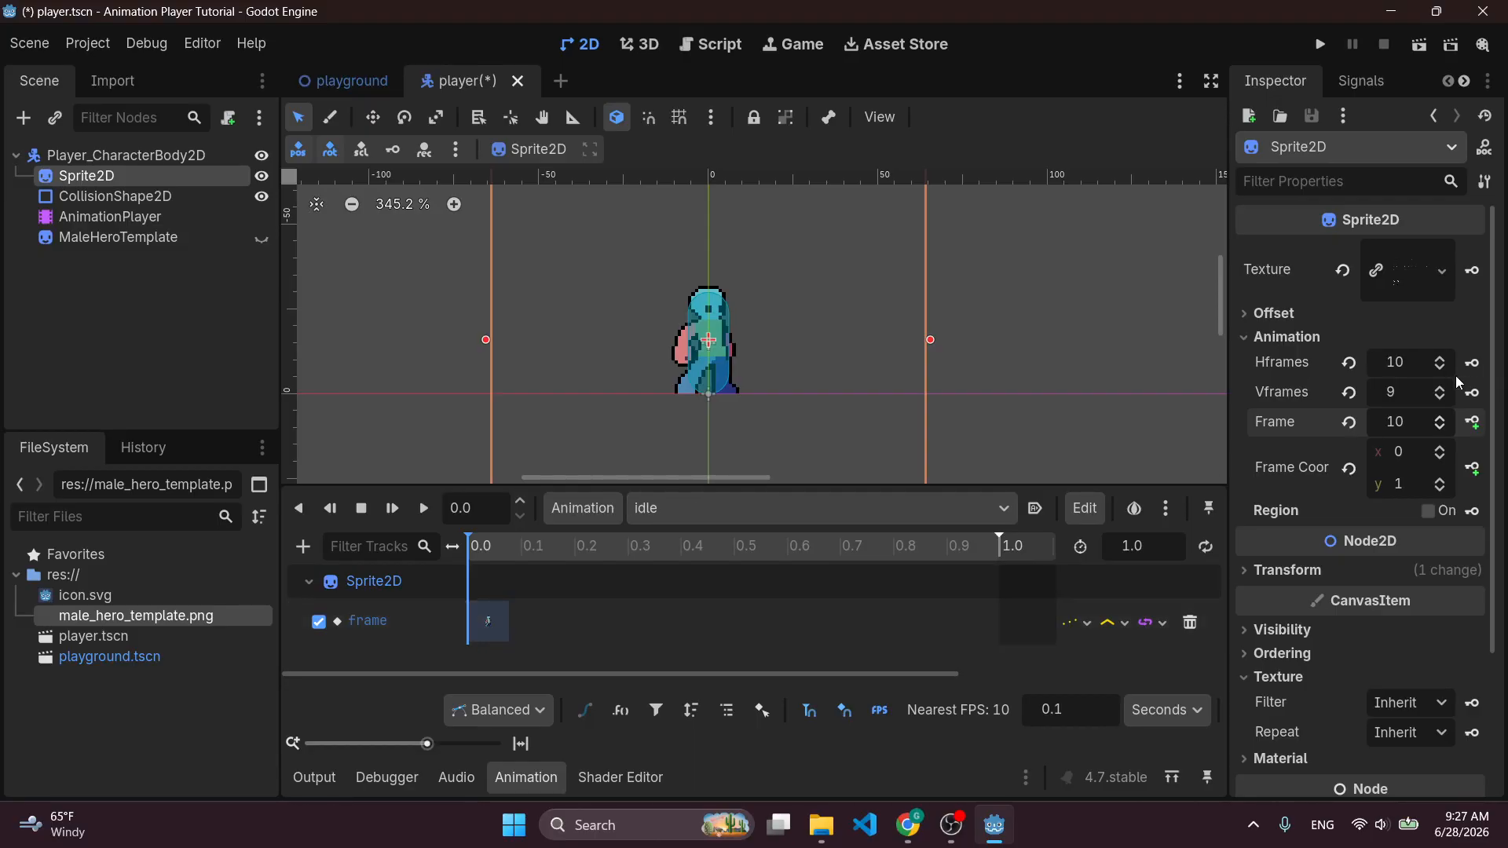
Set the Sprite2D's frame to 11 and key it at 0.1 s on the idle animation's frame track.
left_click(1410, 424)
type("11")
key("Return")
left_click(524, 544)
left_click(1411, 424)
type("11")
key("Return")
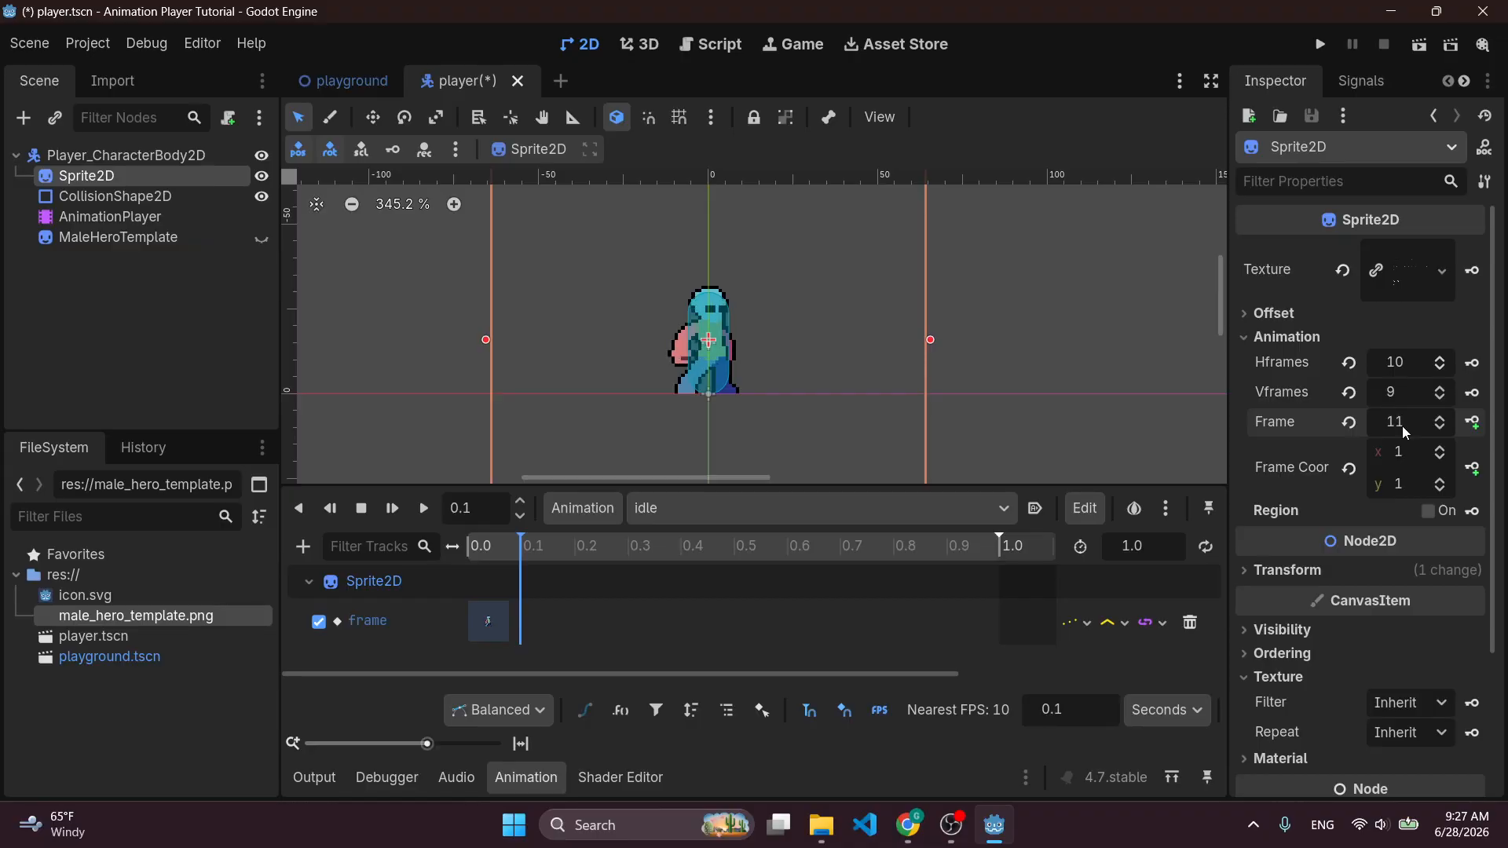
left_click(1474, 423)
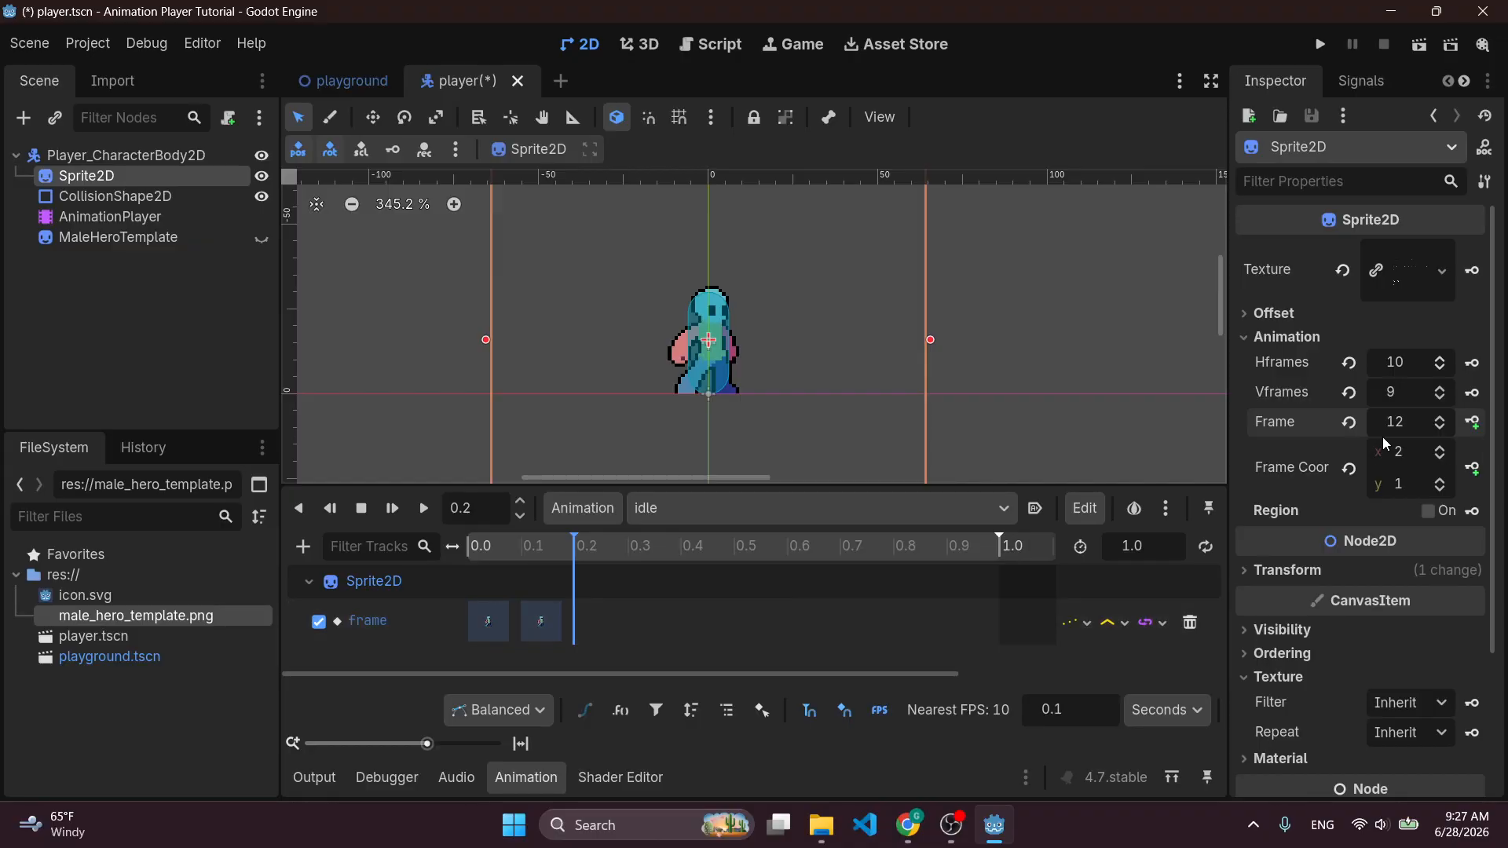
Key the Sprite2D's frames 12 through 19 at 0.1-second intervals from 0.2 s to 0.9 s in the idle animation.
left_click(1474, 425)
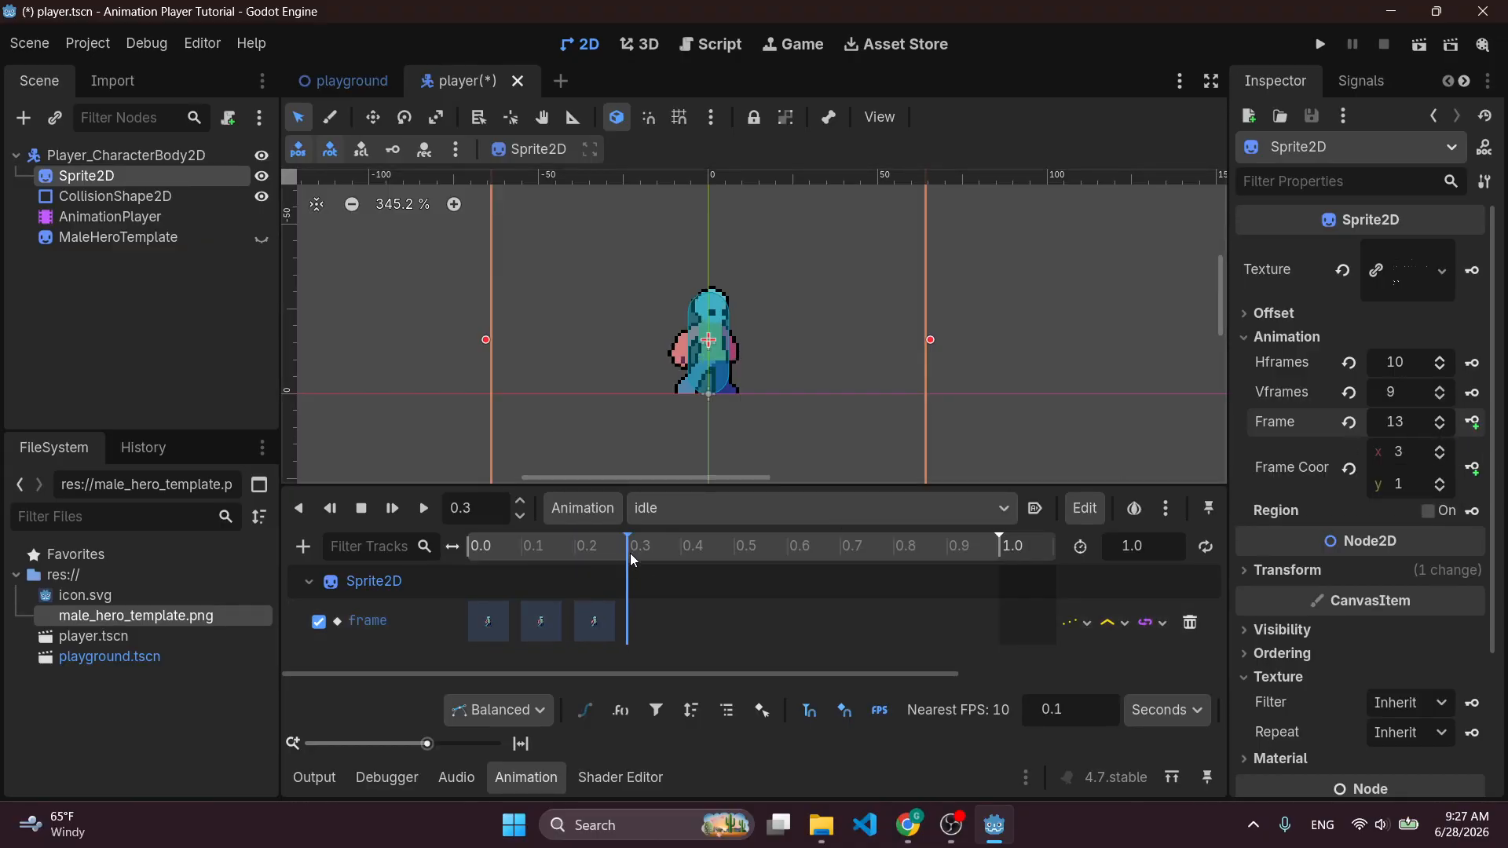
left_click(1474, 425)
left_click(1474, 425)
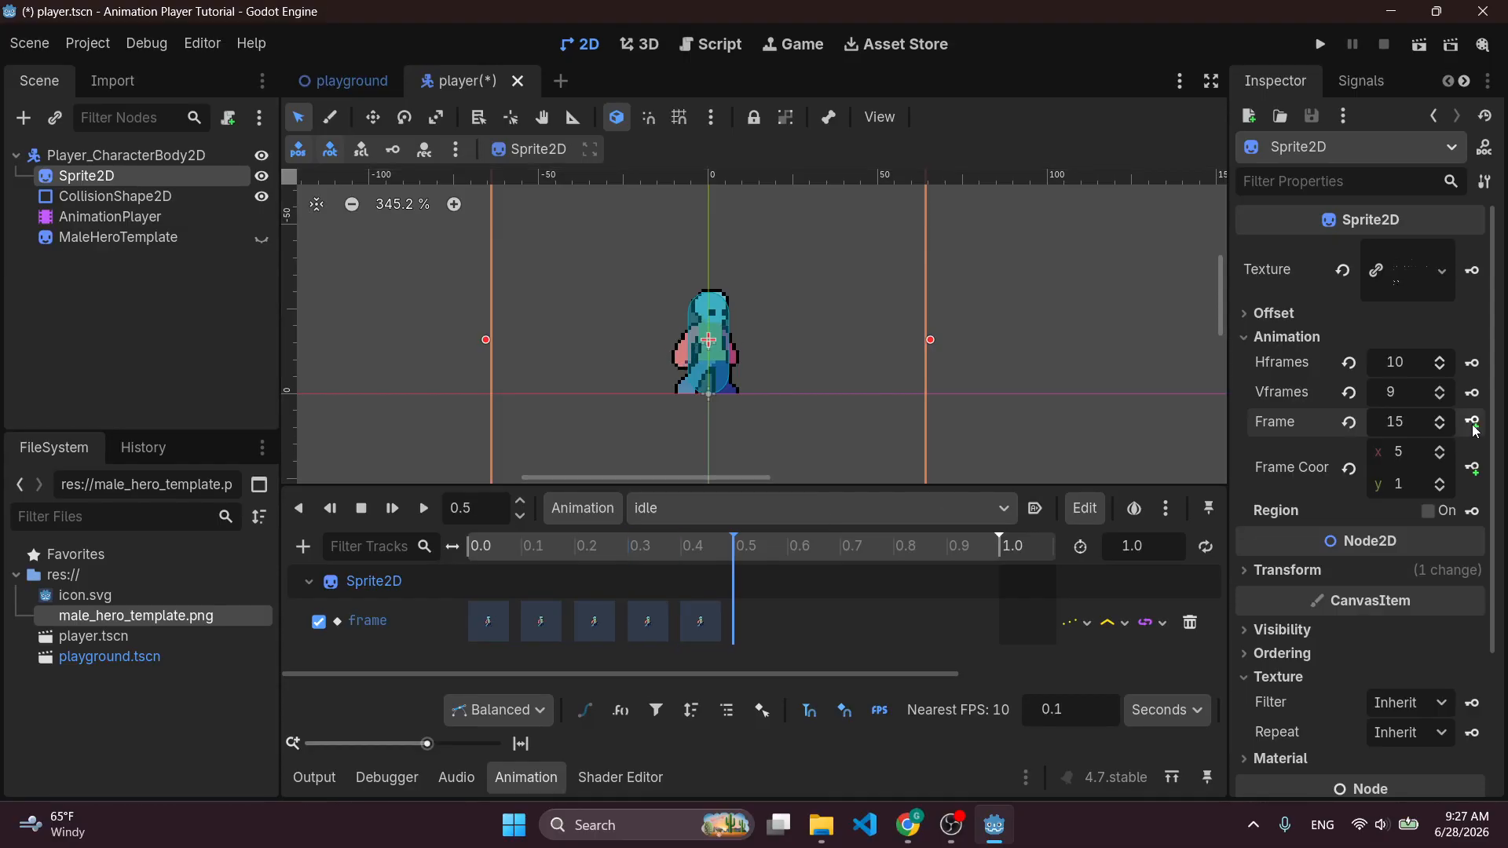
left_click(1473, 425)
left_click(1473, 425)
left_click(1474, 425)
left_click(1473, 425)
left_click(1473, 425)
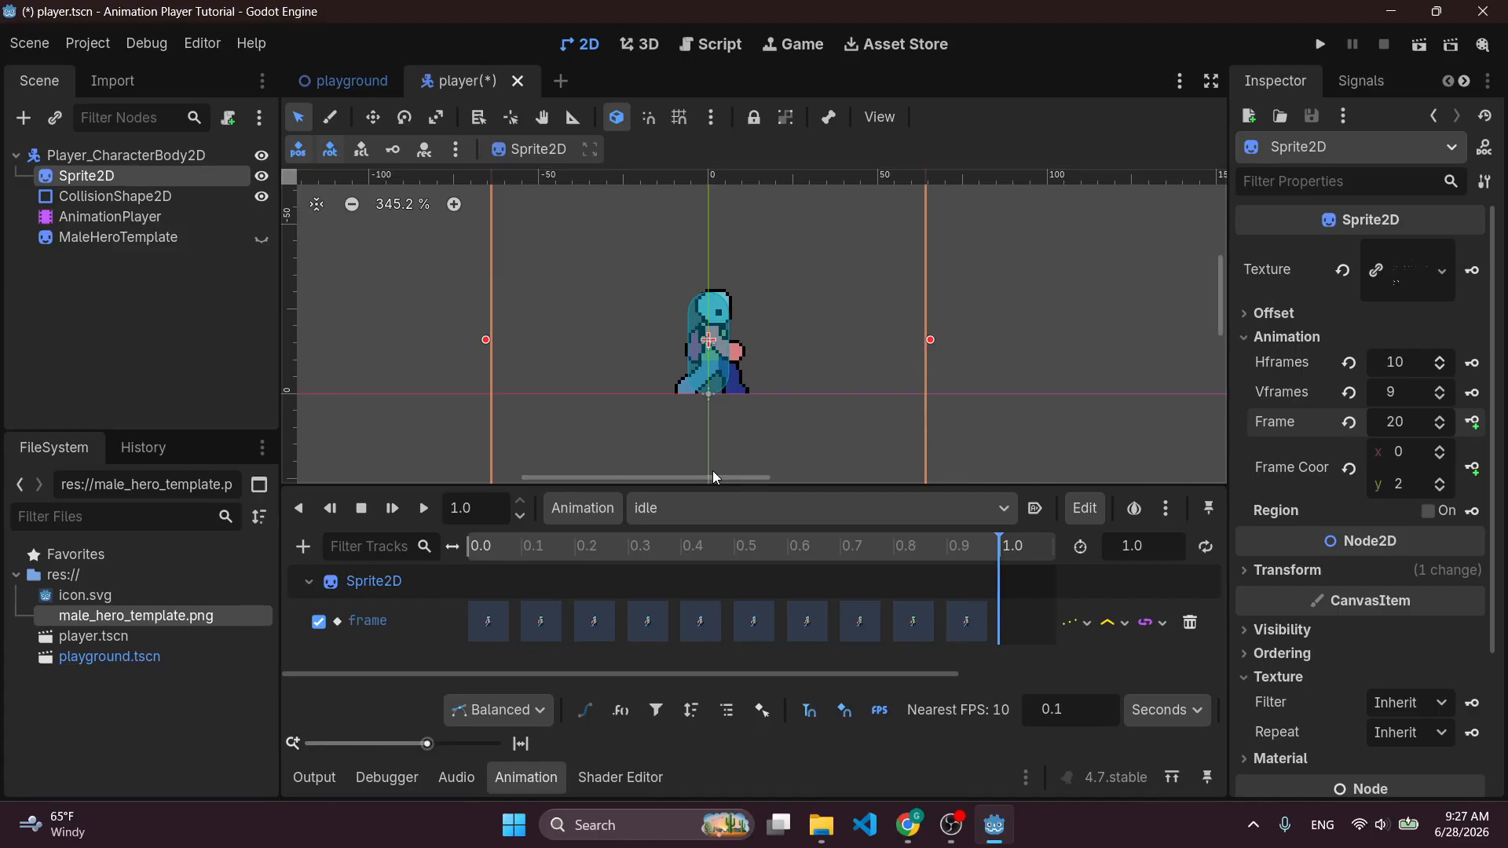
Preview the idle animation, set it to loop and autoplay on load, and save the player scene.
left_click(423, 511)
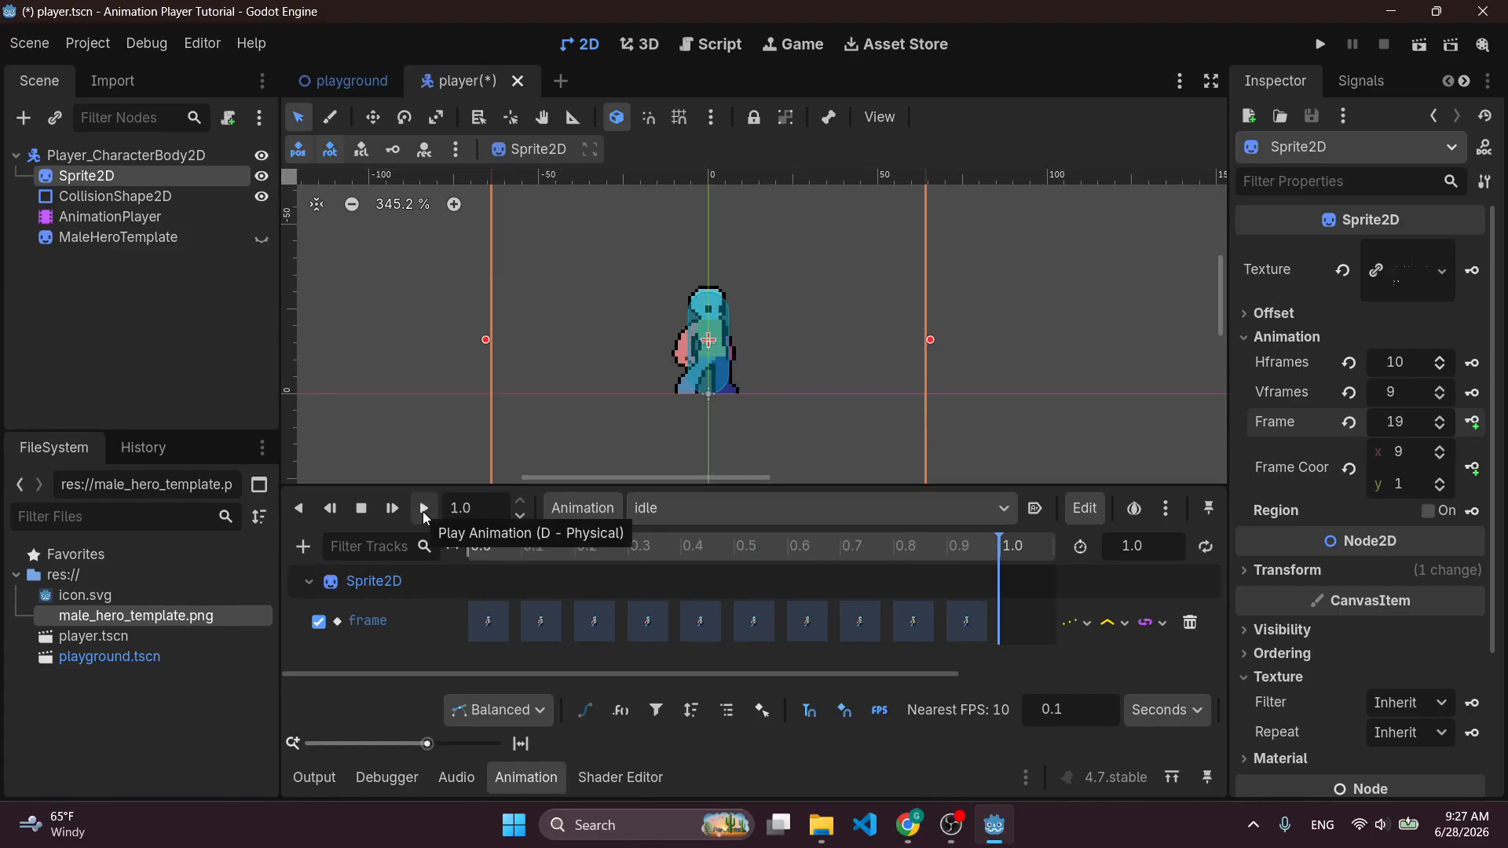
left_click(422, 512)
left_click(1206, 546)
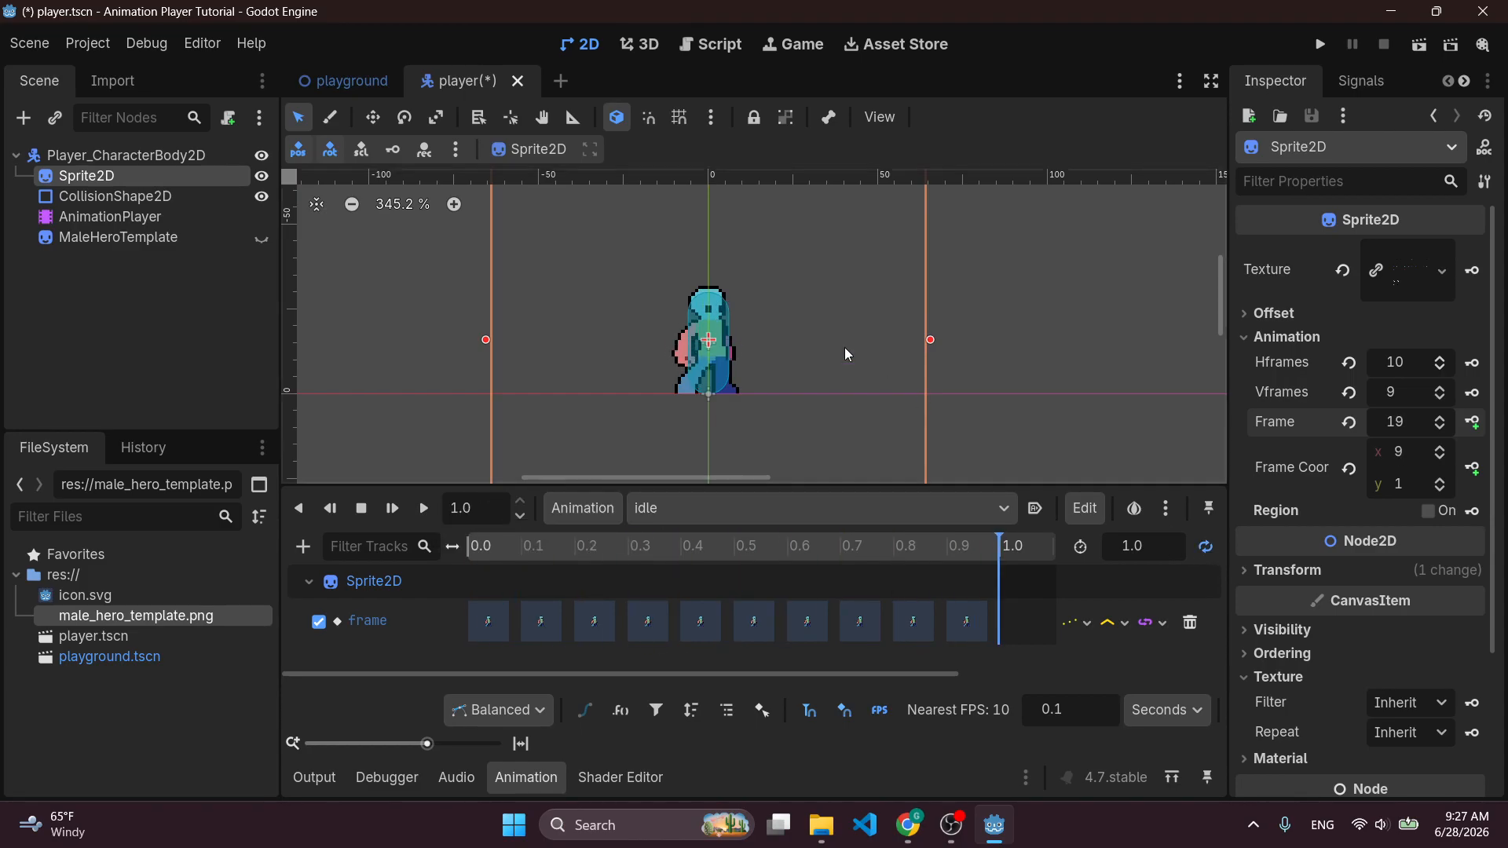
left_click(432, 515)
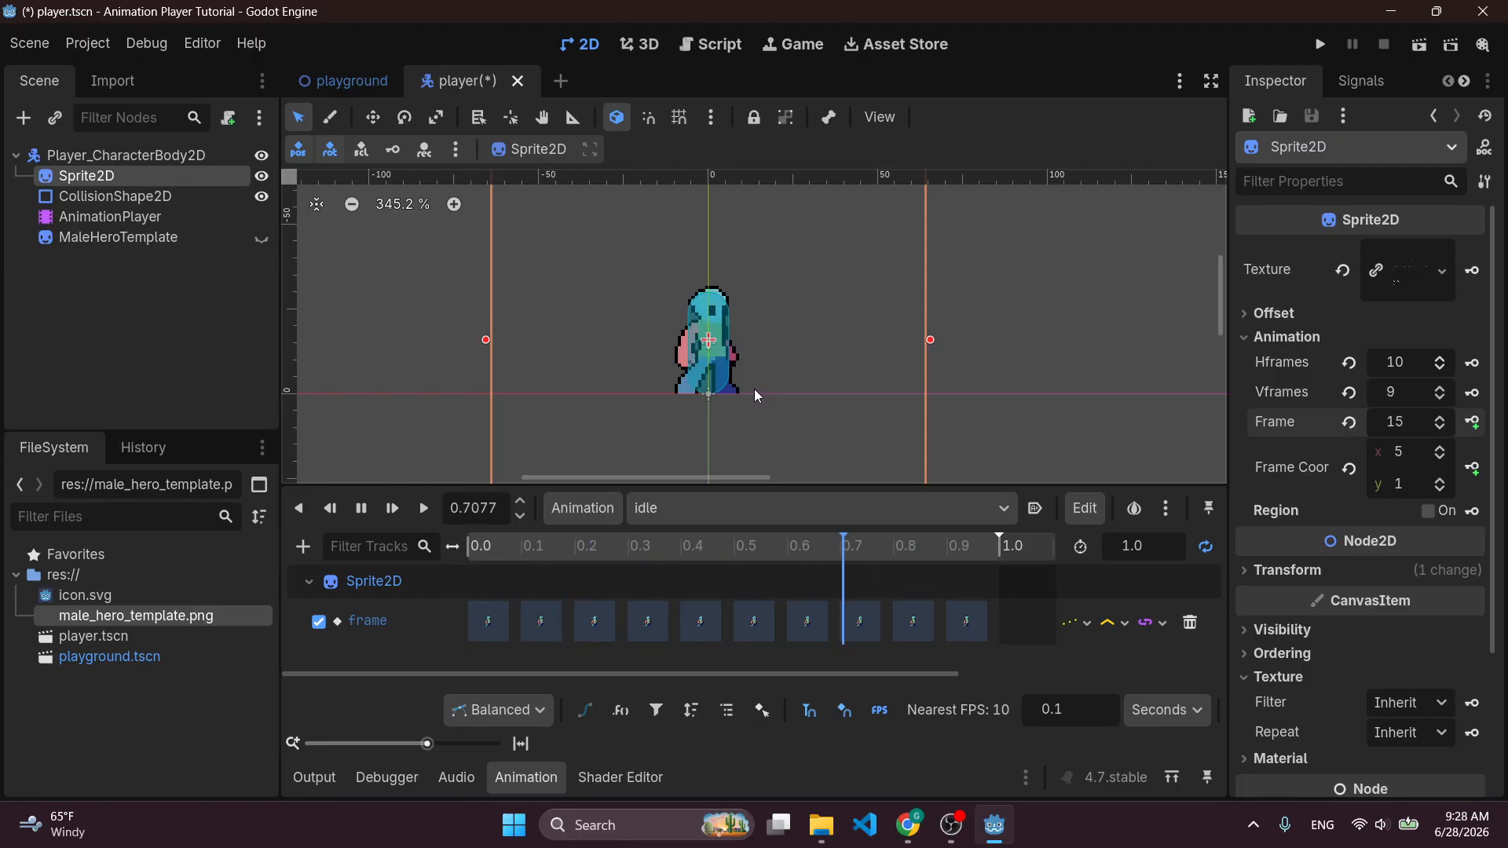
left_click(1037, 509)
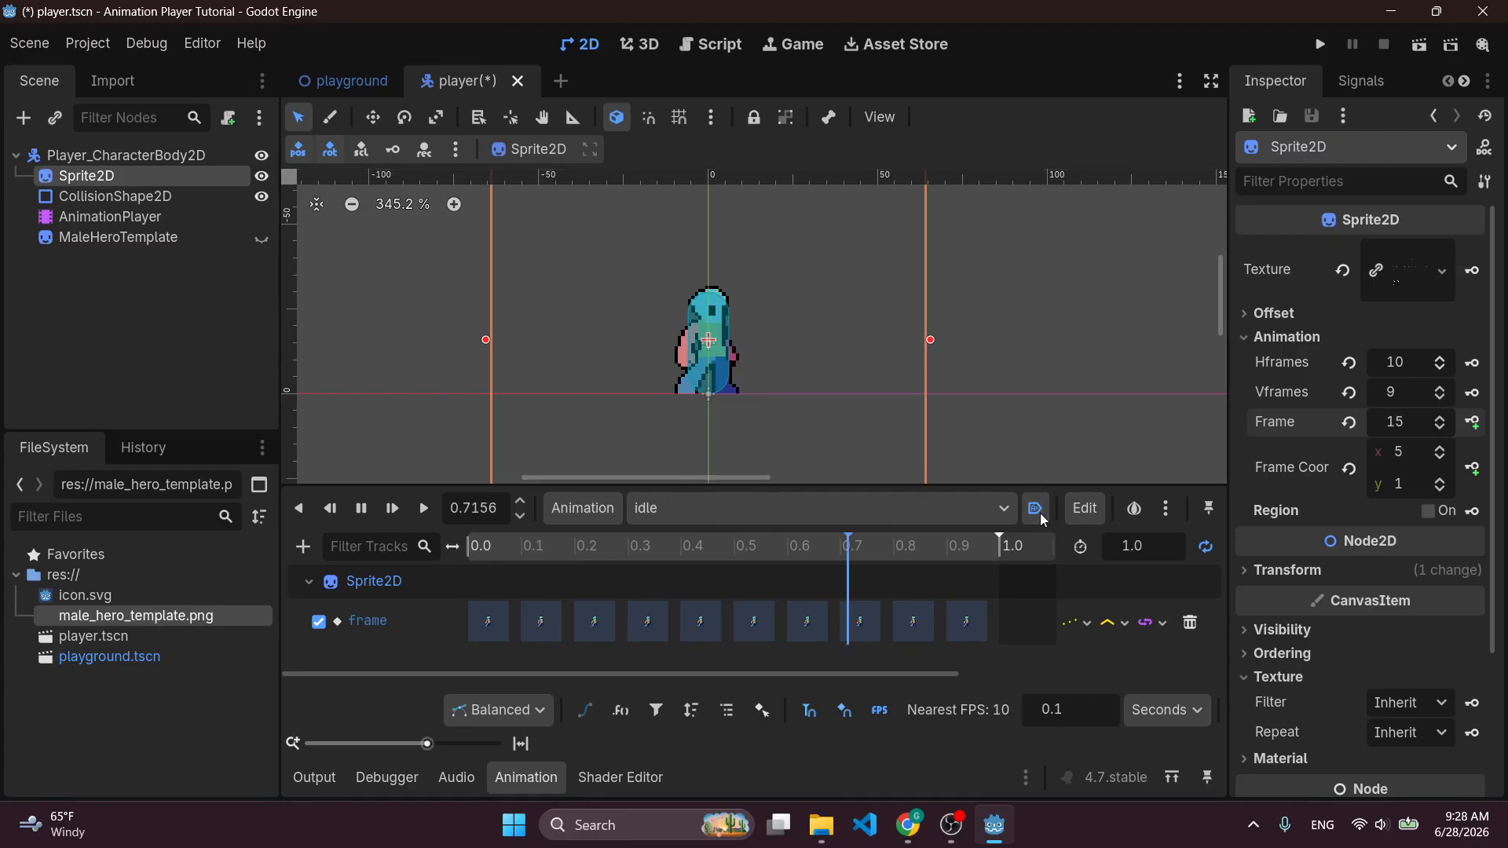
key("ctrl+s")
Instance the player scene as a child of the Playground node in the playground scene.
left_click(333, 89)
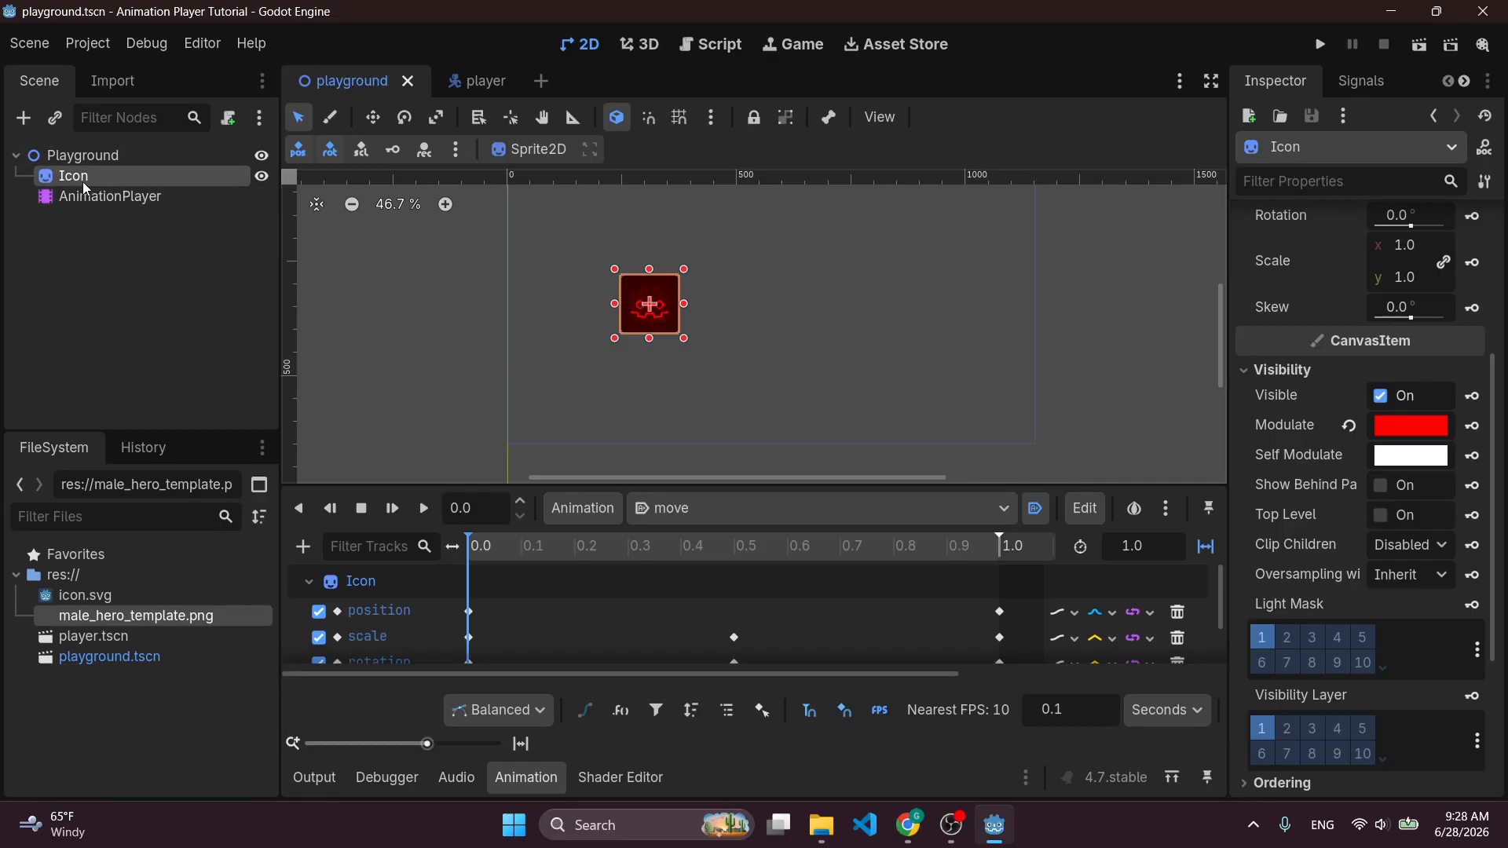
left_click(65, 157)
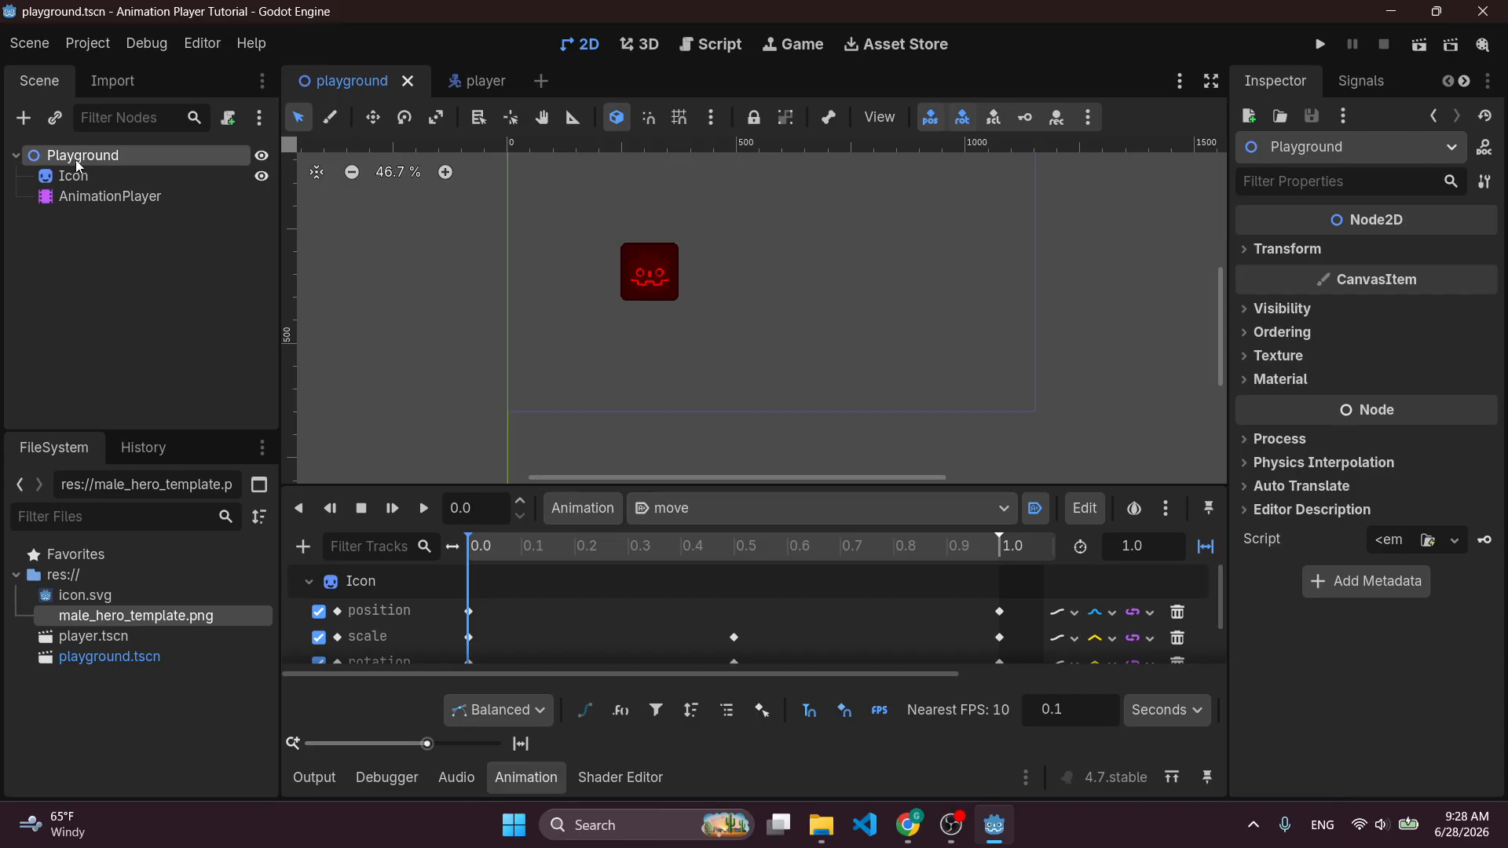
left_click(55, 120)
double_click(509, 195)
Move the player instance away from the origin to a spot just above the red icon.
scroll(782, 279, "down", 2)
scroll(697, 340, "up", 4)
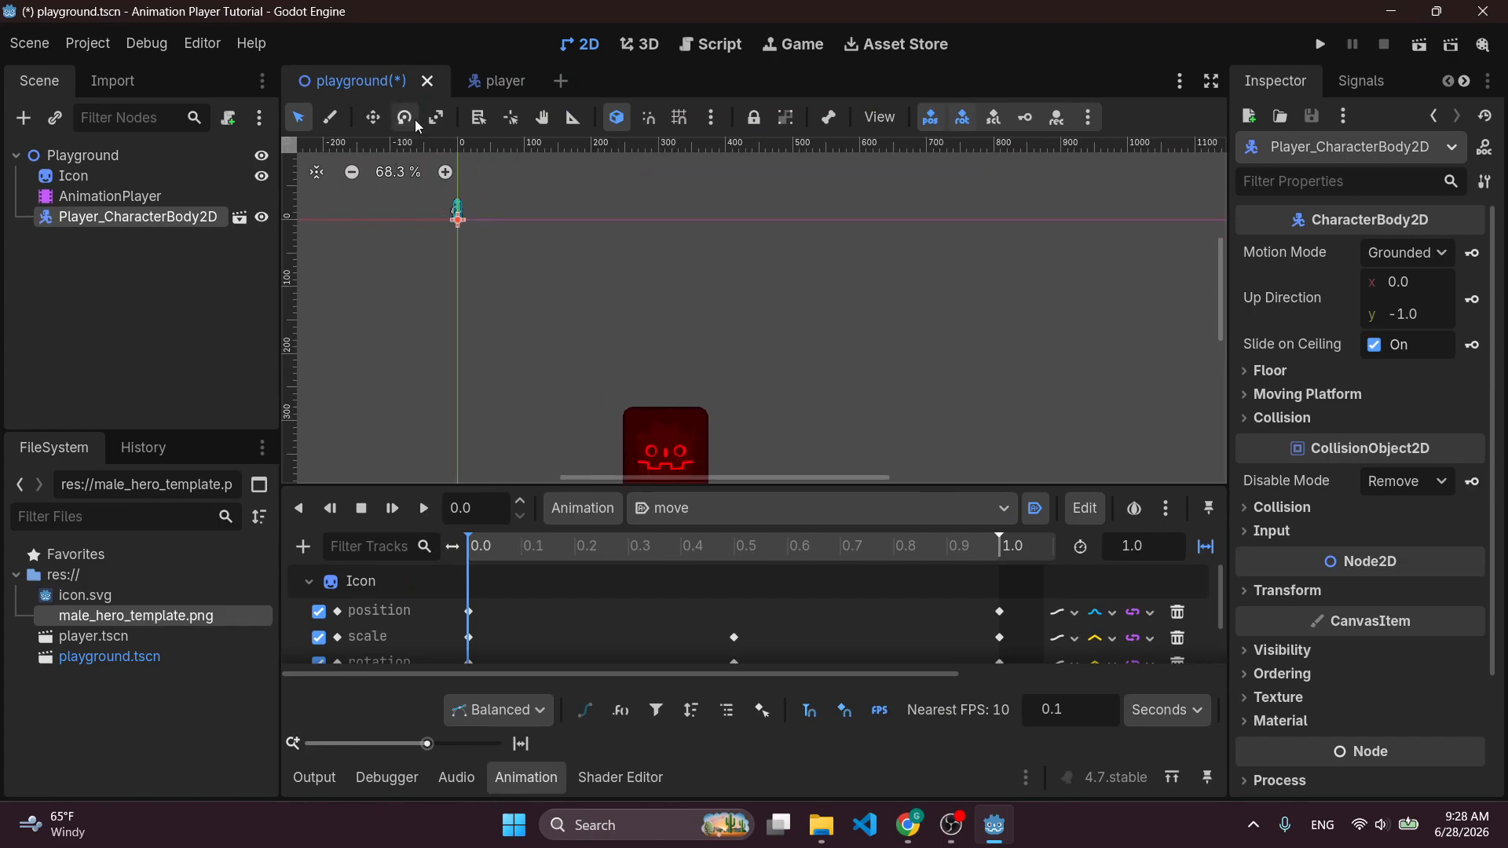
left_click(376, 119)
left_click_drag(668, 251, 845, 343)
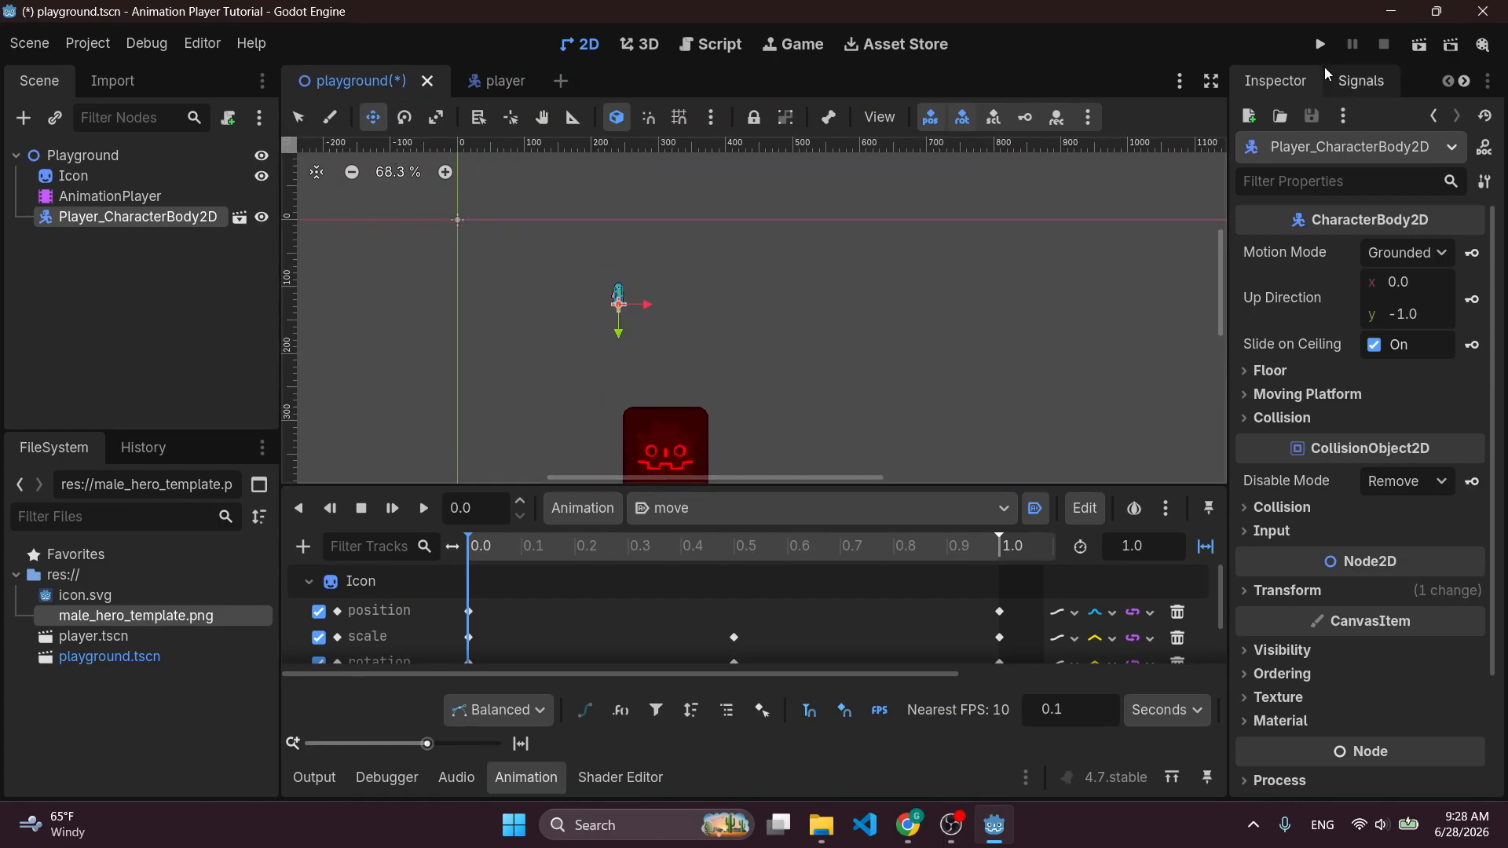
Run the project to check the player's idle animation beside the moving icon, and close the game window.
left_click(1321, 47)
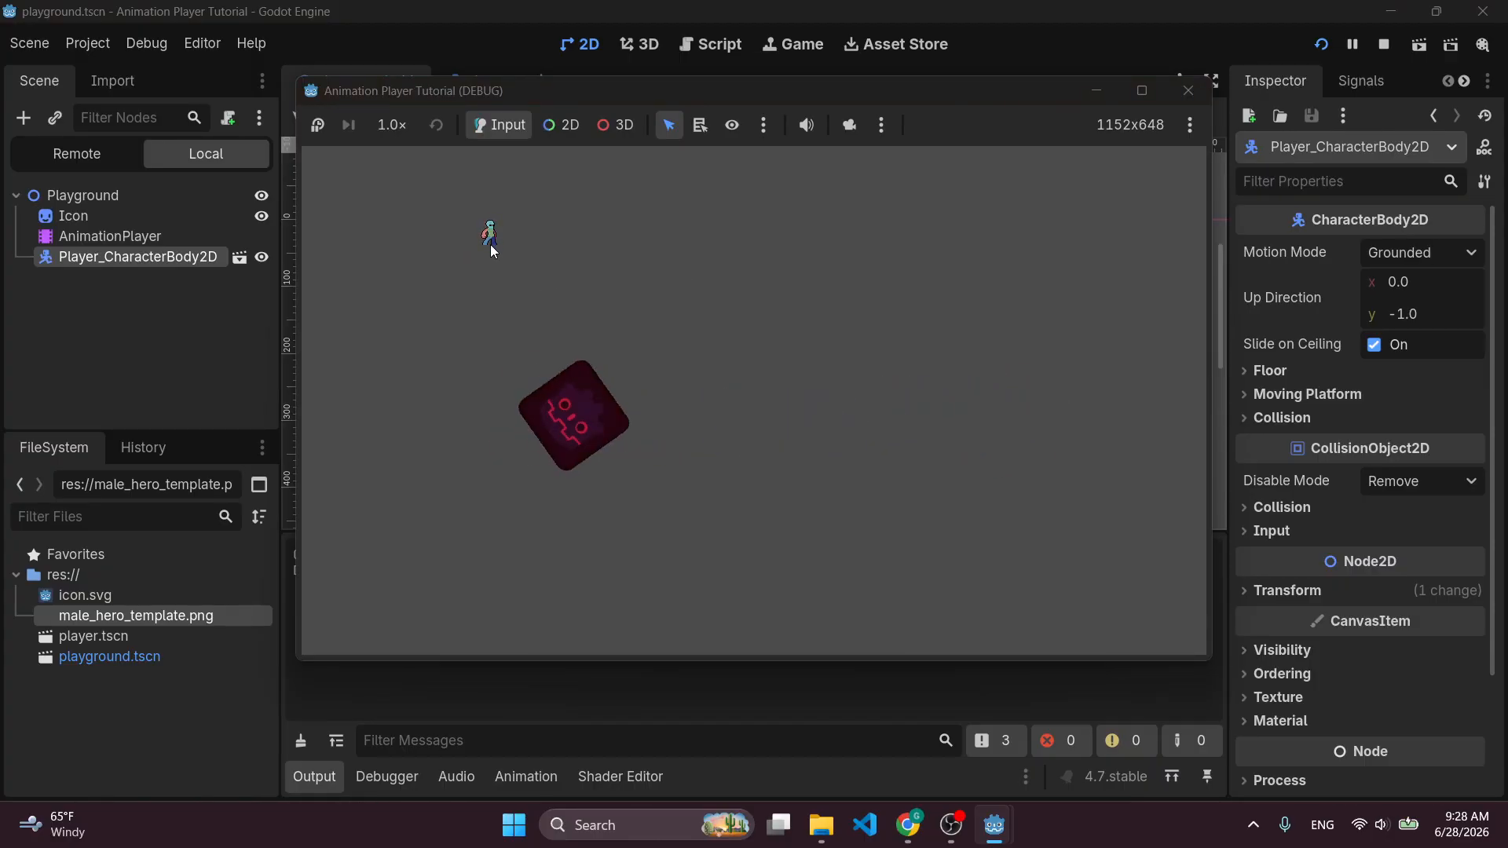
left_click(1207, 92)
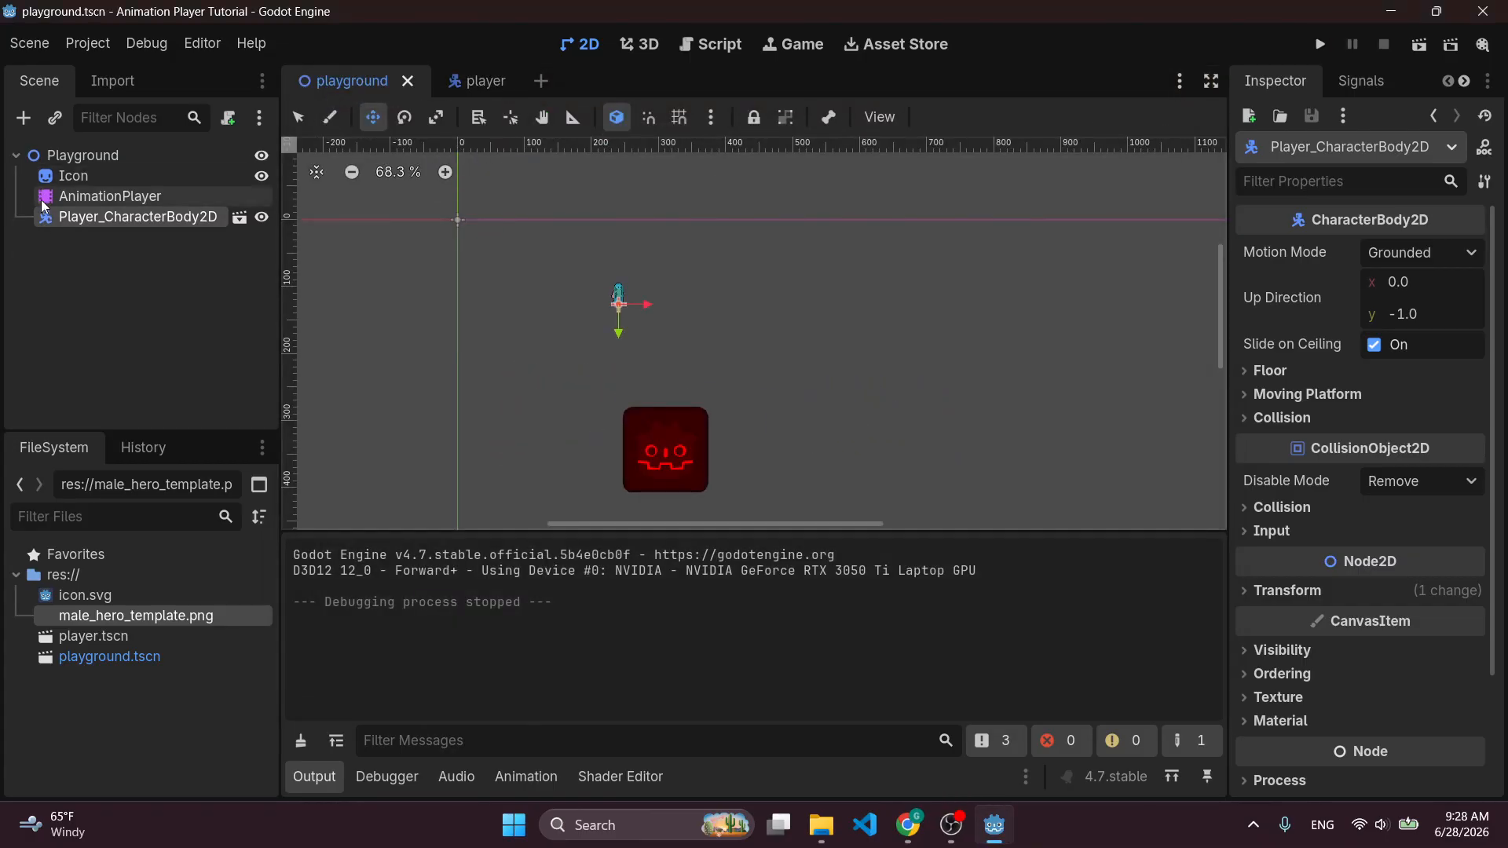
left_click(478, 85)
left_click(355, 88)
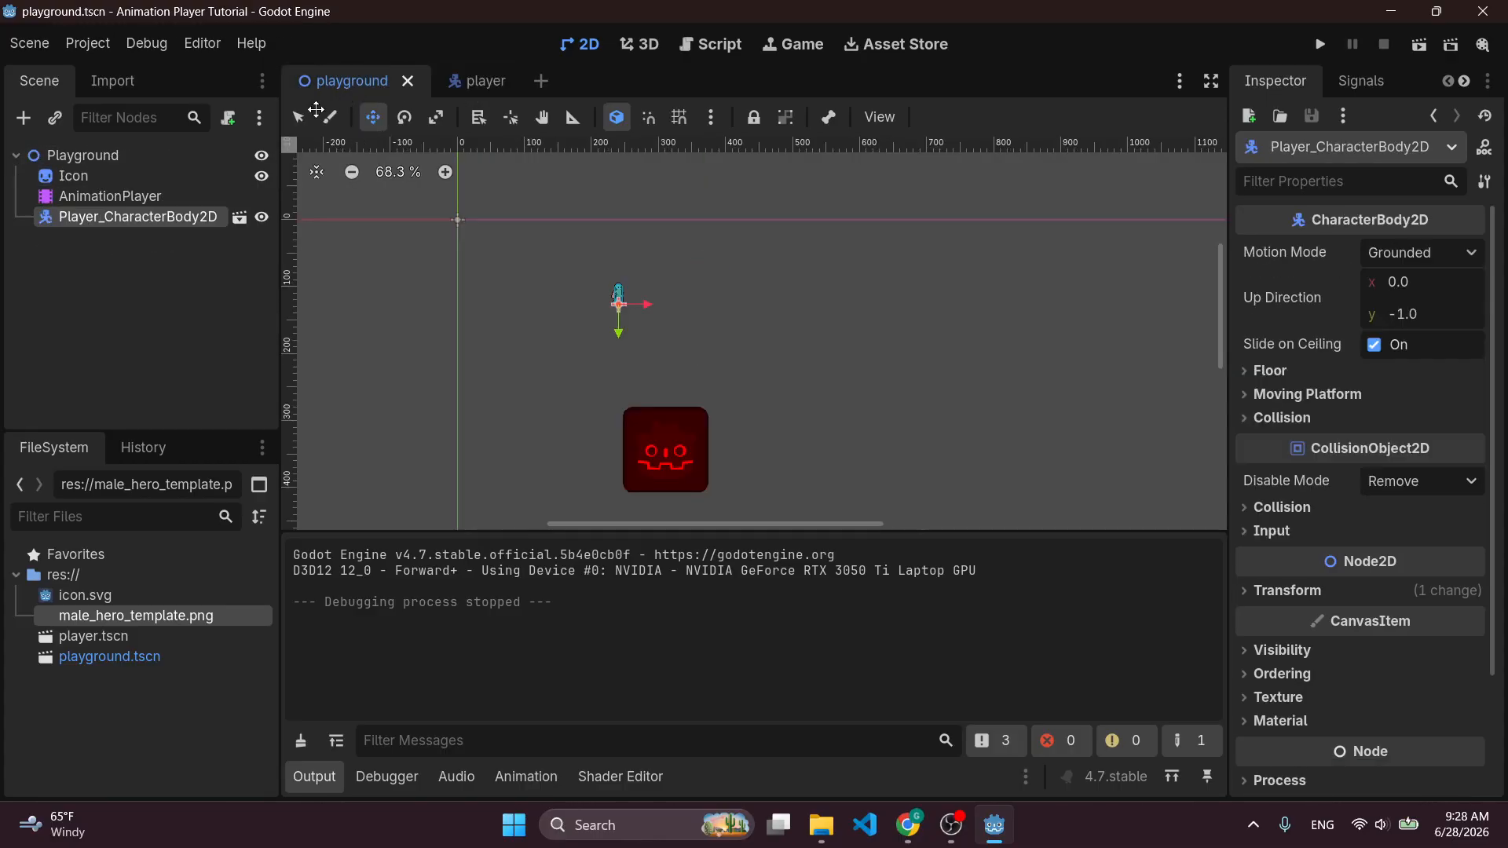
Add a Camera2D as a child of Player_CharacterBody2D and run the project to check the camera's view.
left_click(23, 118)
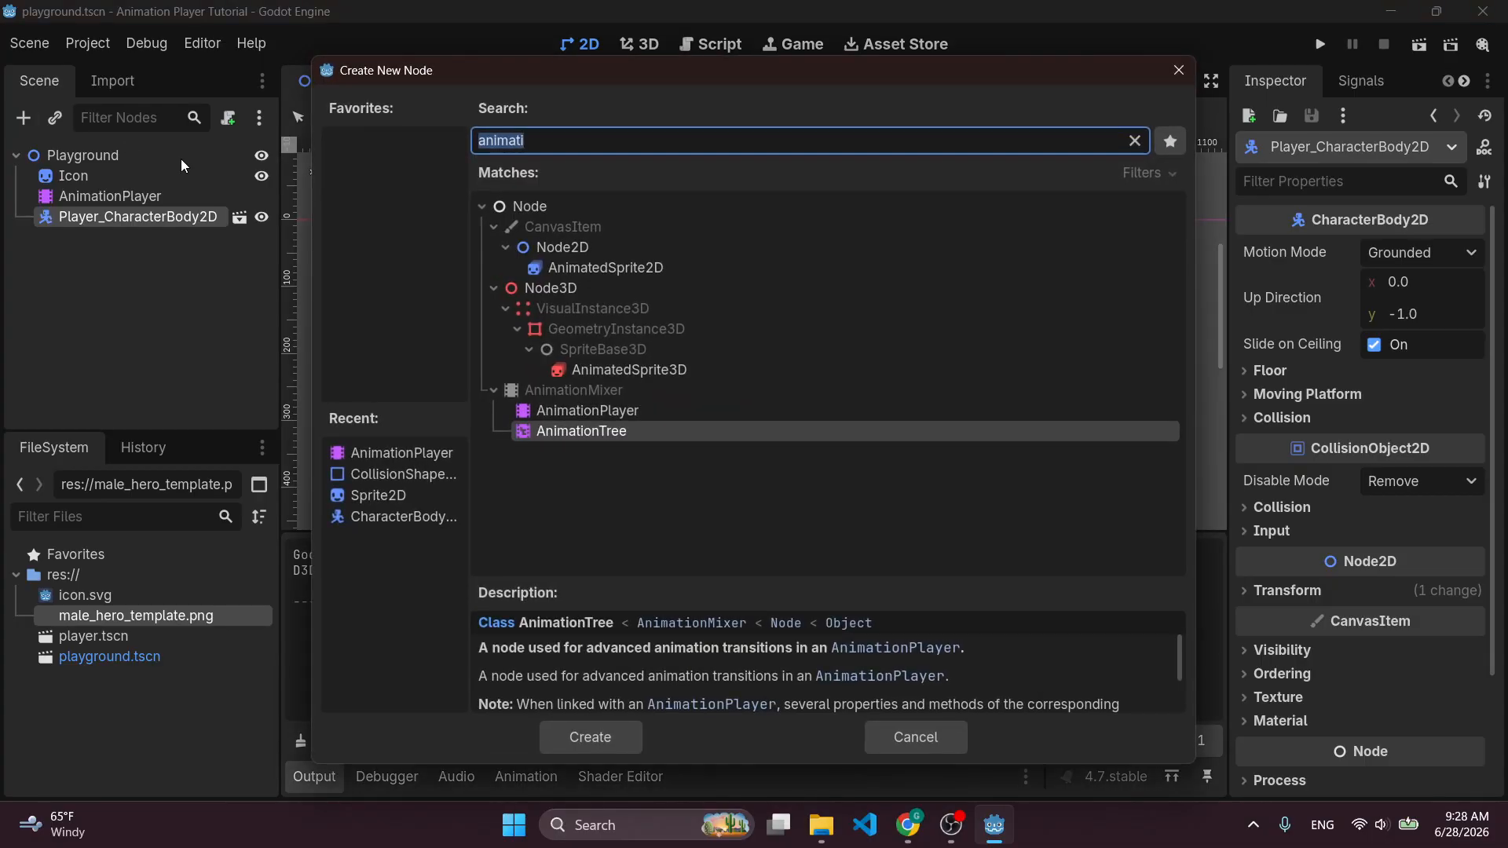
type("camera")
key("Return")
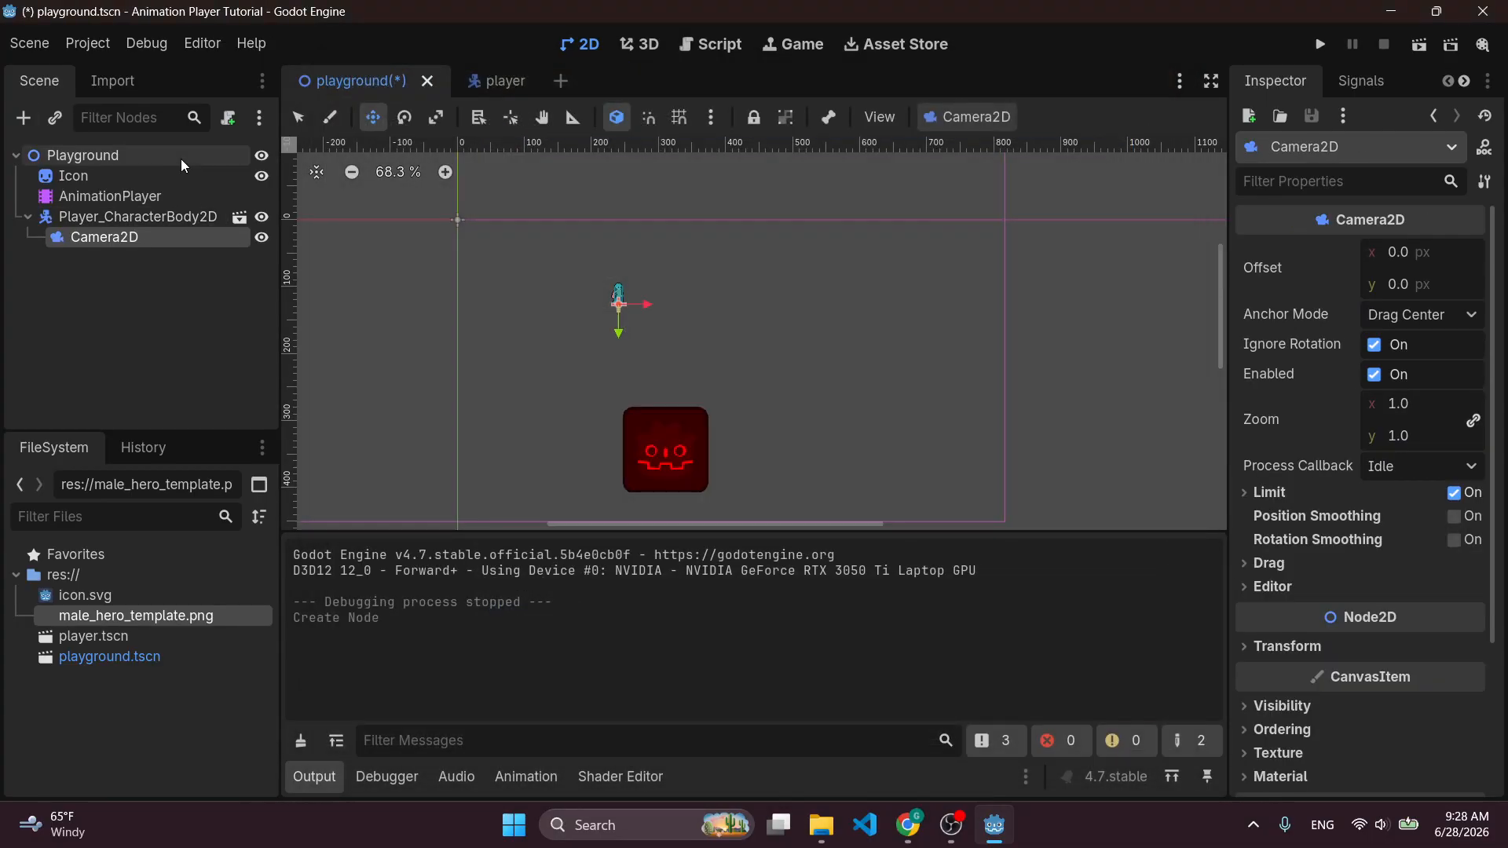
scroll(548, 289, "down", 2)
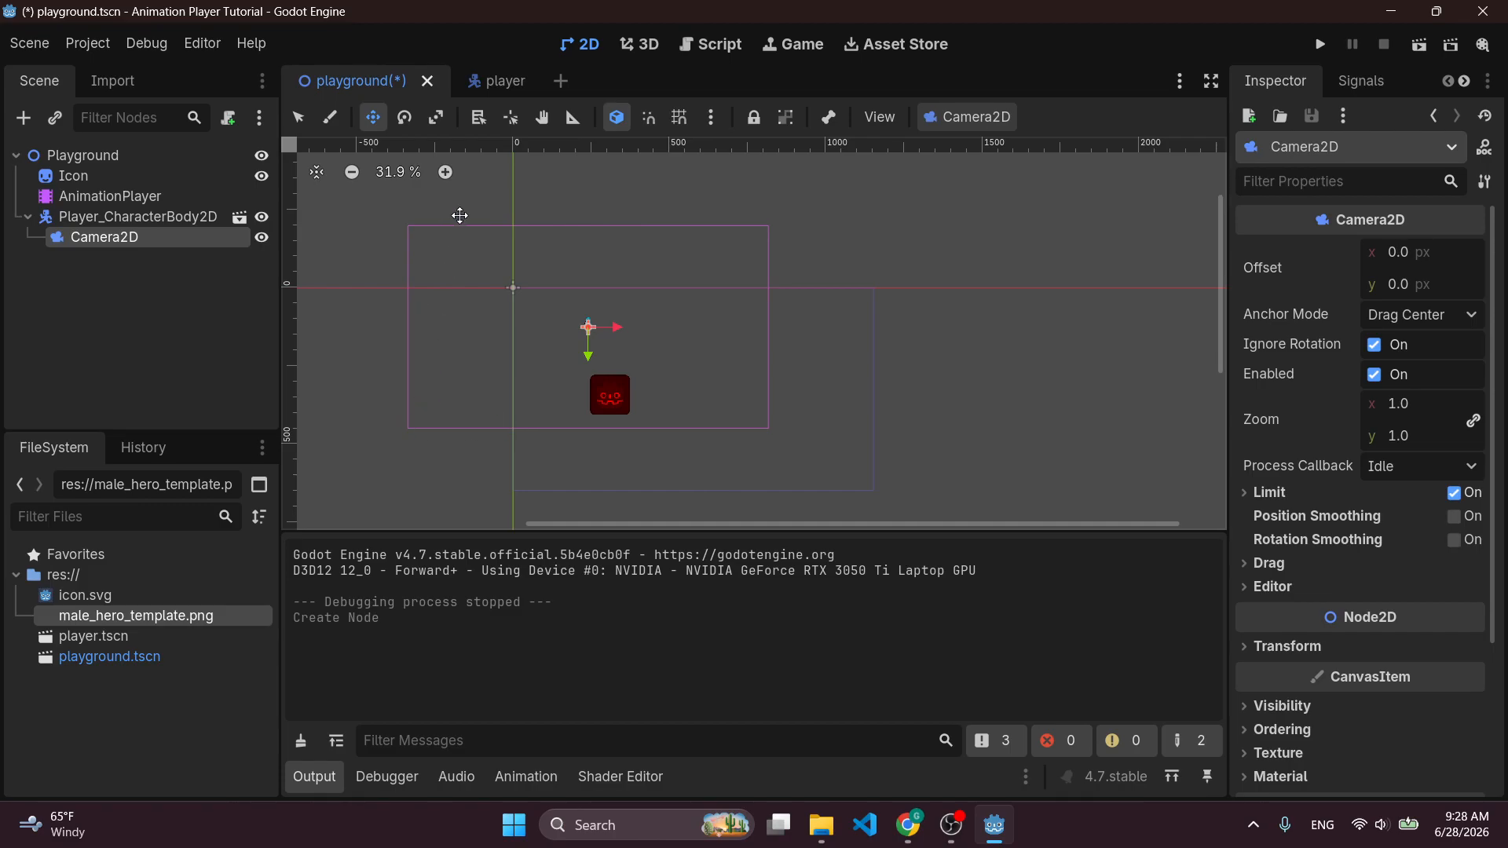
left_click(1322, 46)
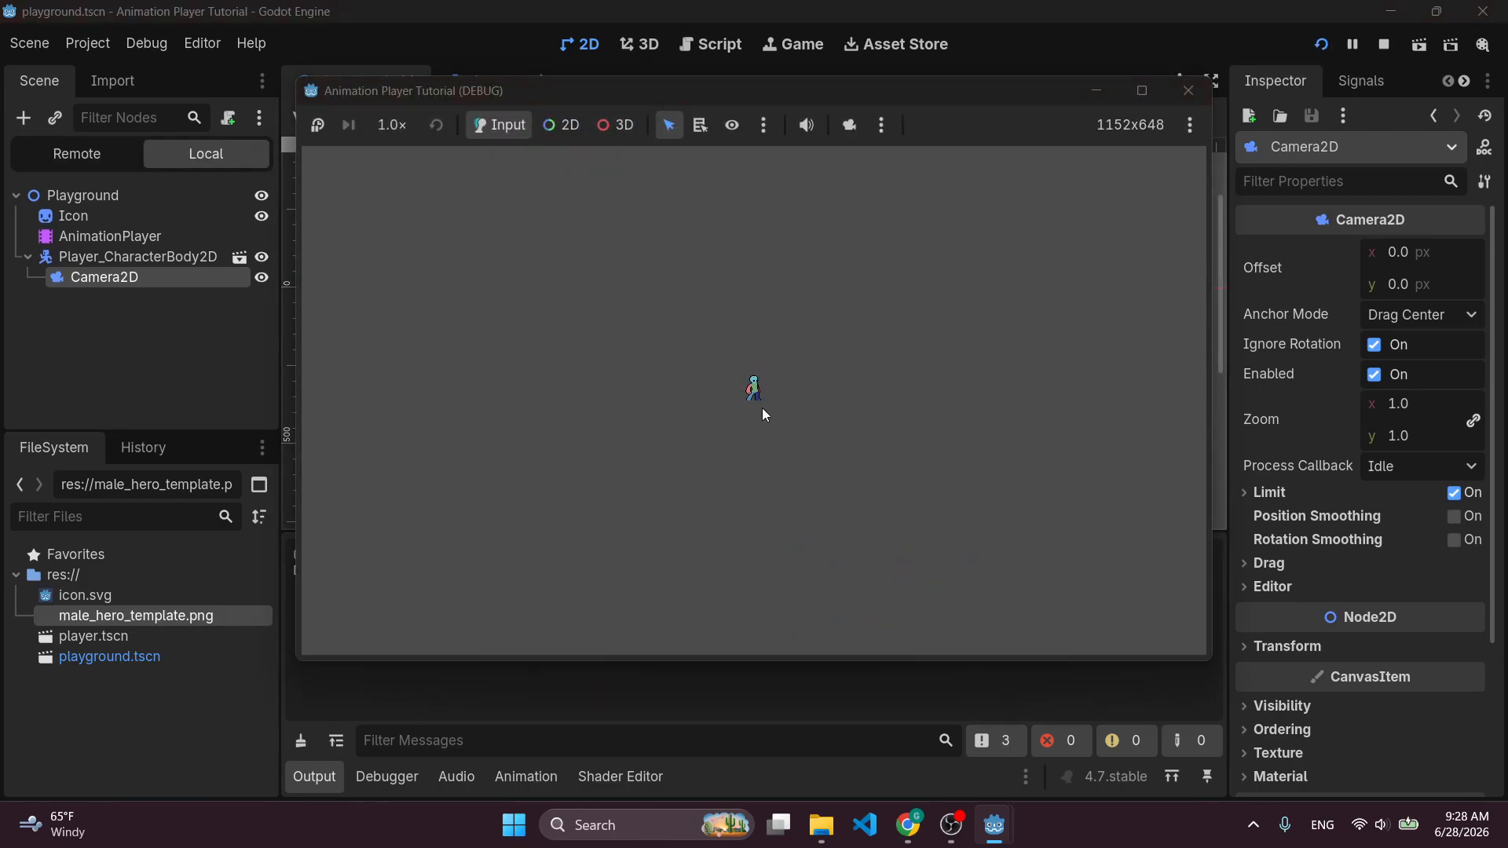
left_click(1189, 91)
Set the Camera2D's zoom to 3 on both axes and run the project to check the enlarged view.
left_click(1411, 407)
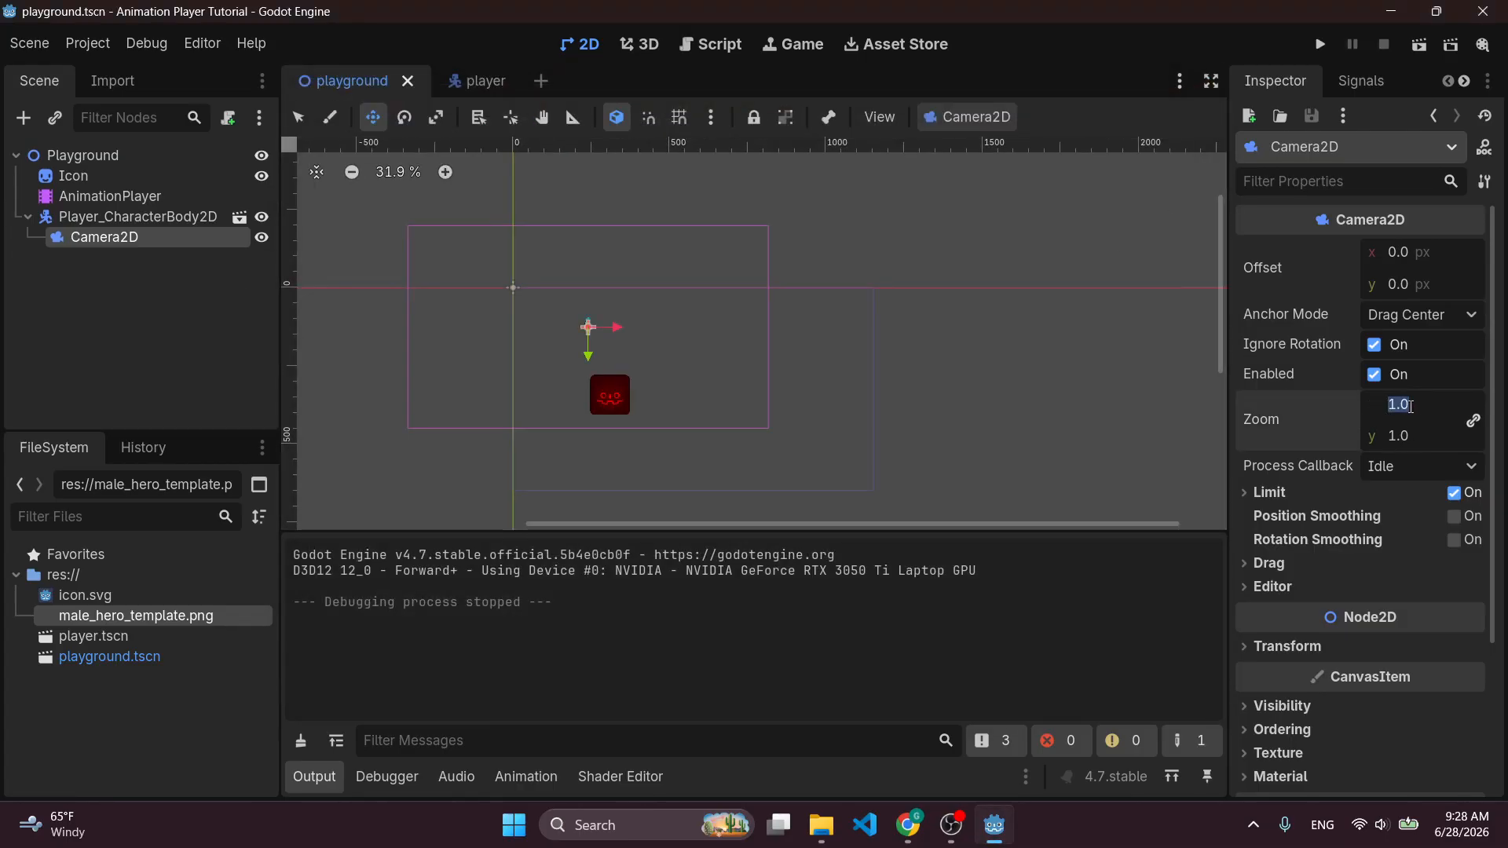
type("3")
key("Return")
left_click(1321, 44)
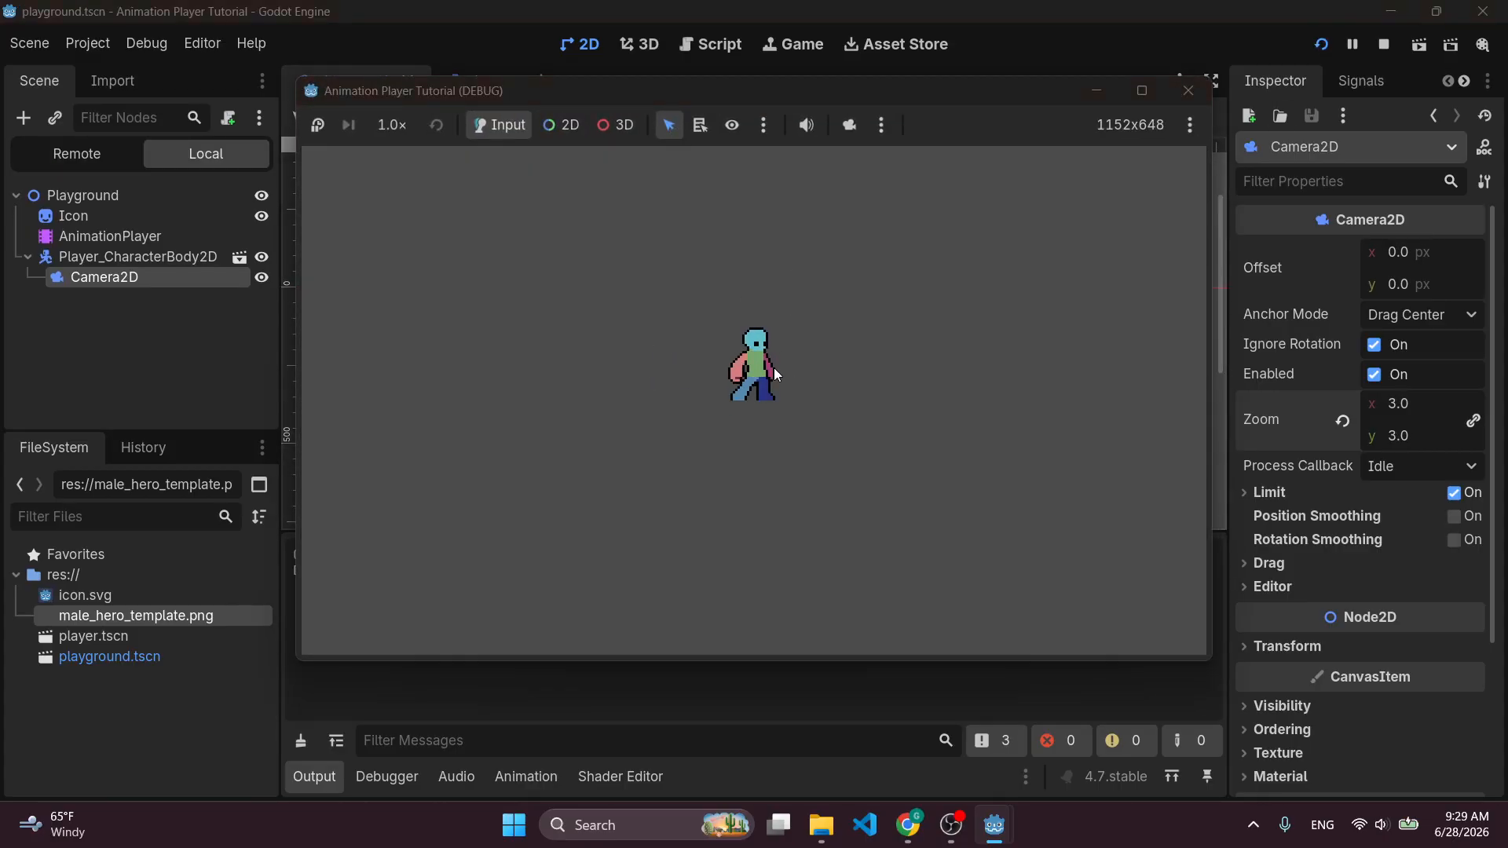
left_click(1195, 93)
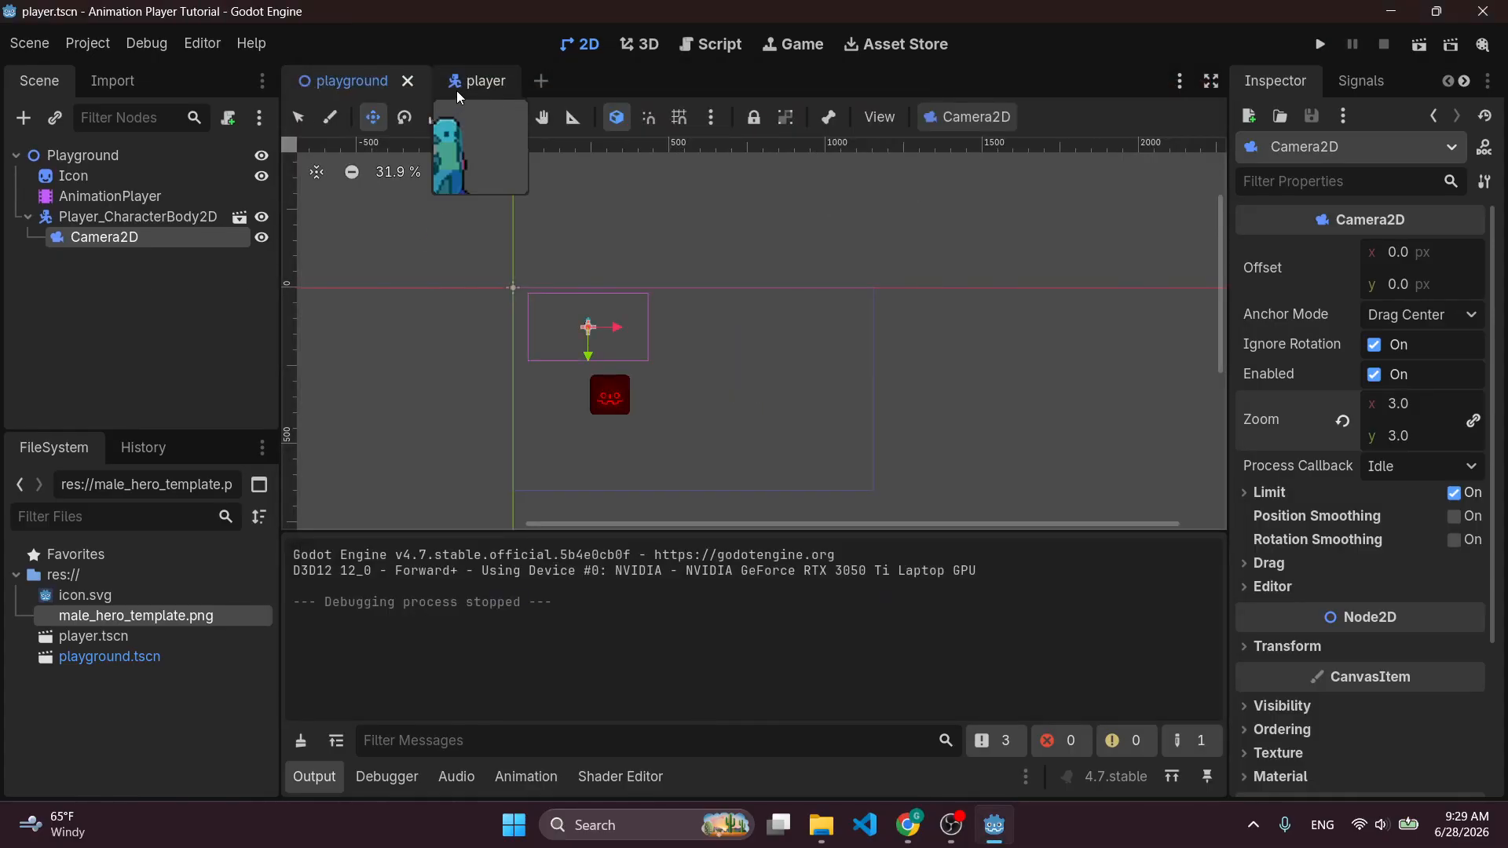
Create a new animation named "run" in the player scene's AnimationPlayer.
left_click(456, 86)
scroll(445, 323, "down", 2)
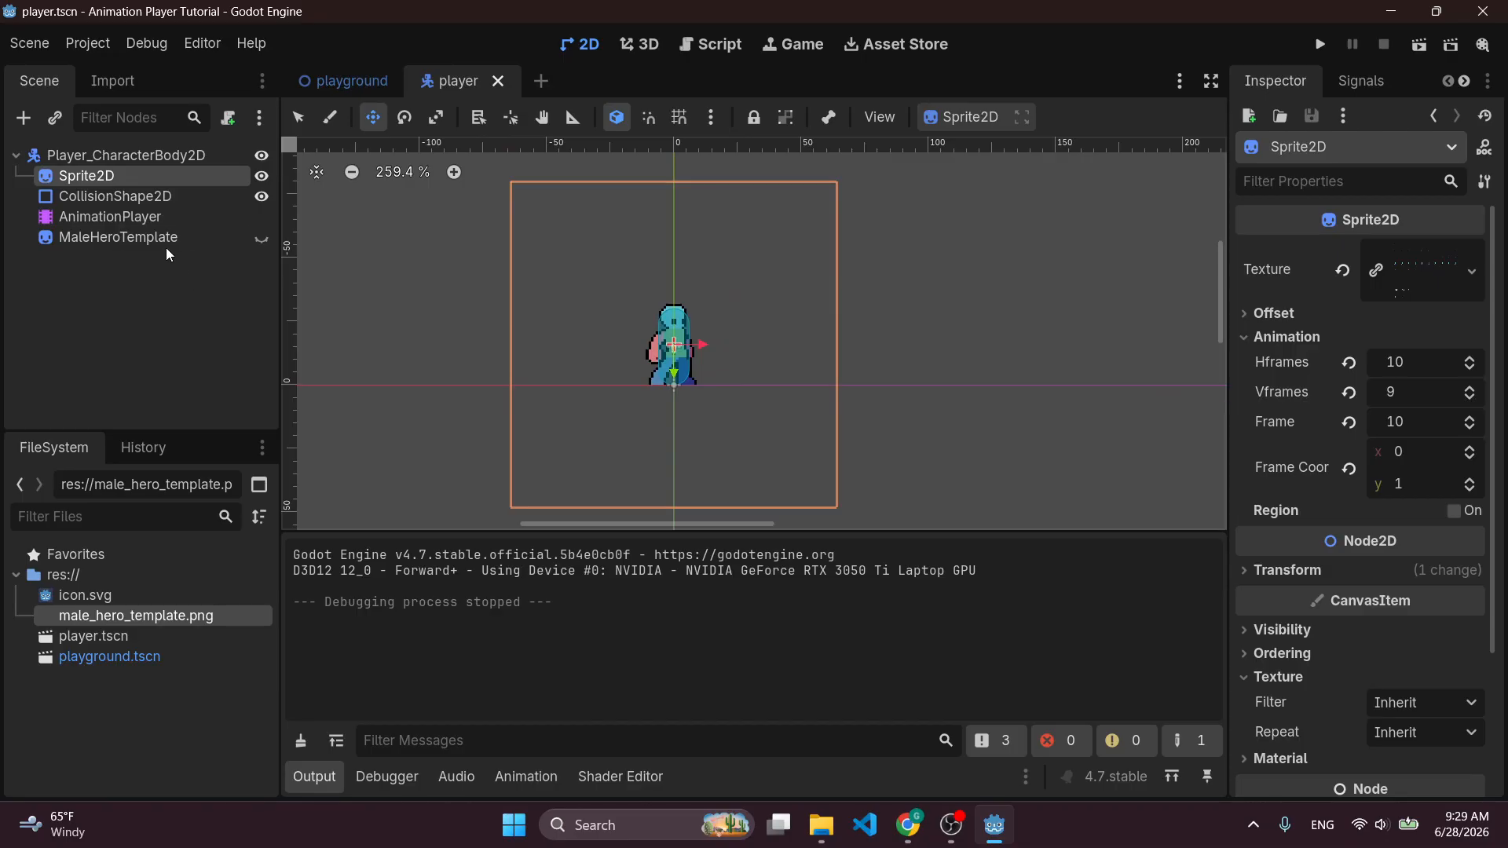
left_click(159, 215)
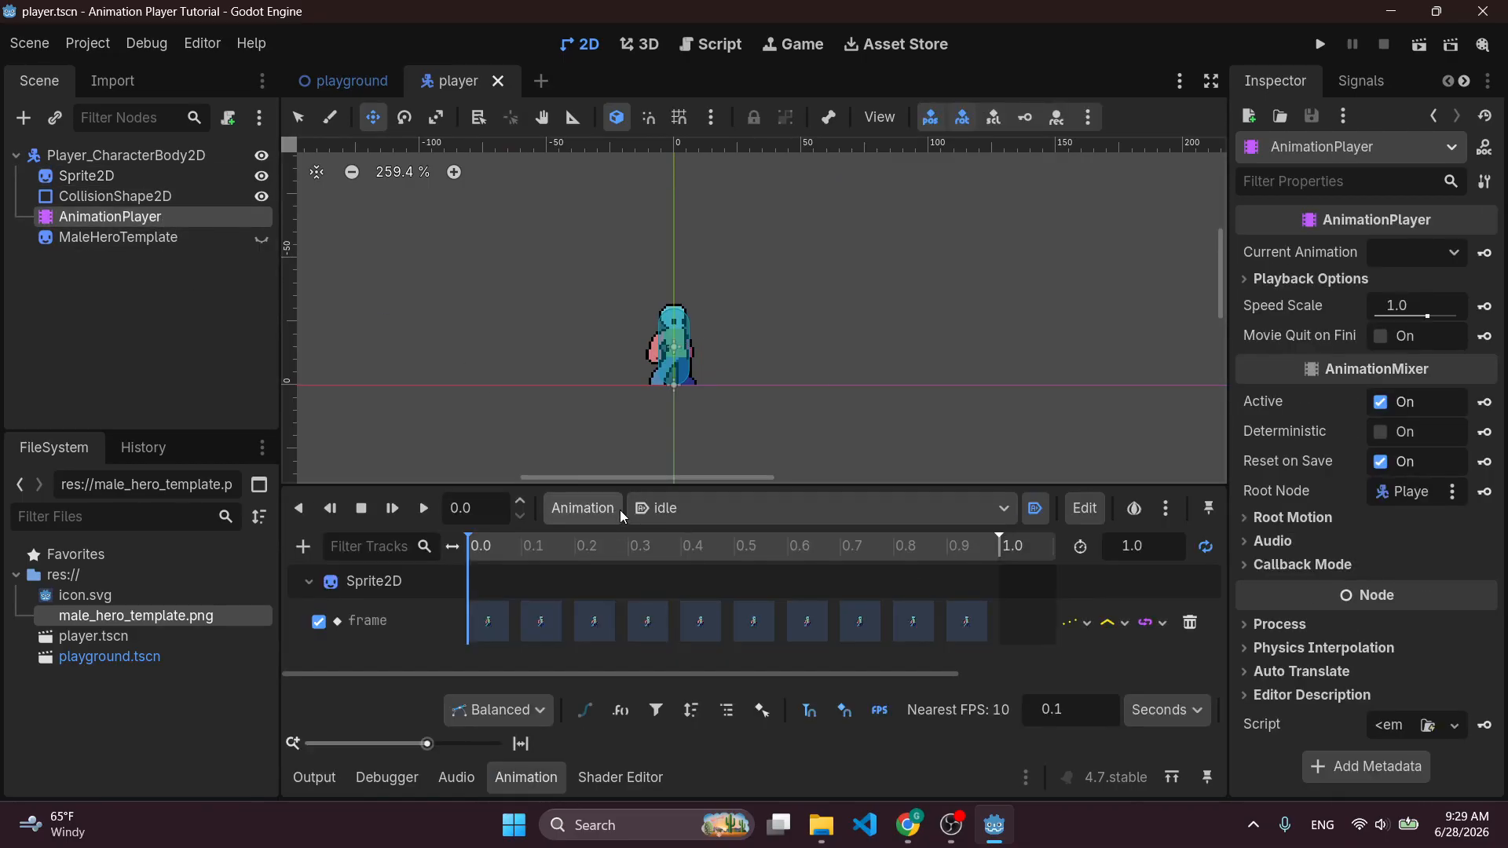
left_click(590, 512)
left_click(591, 545)
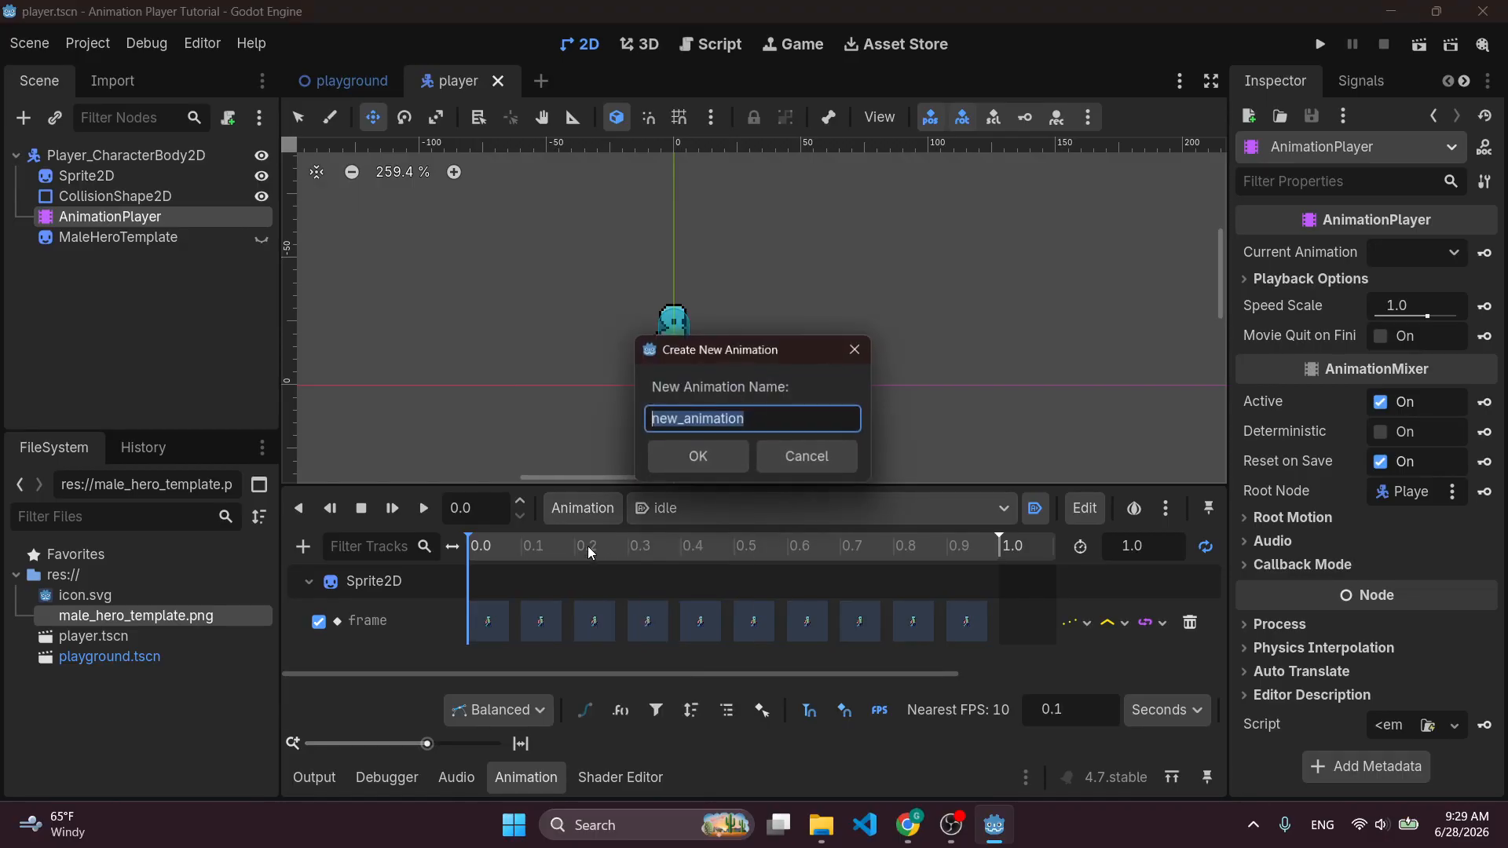
type("run")
key("Return")
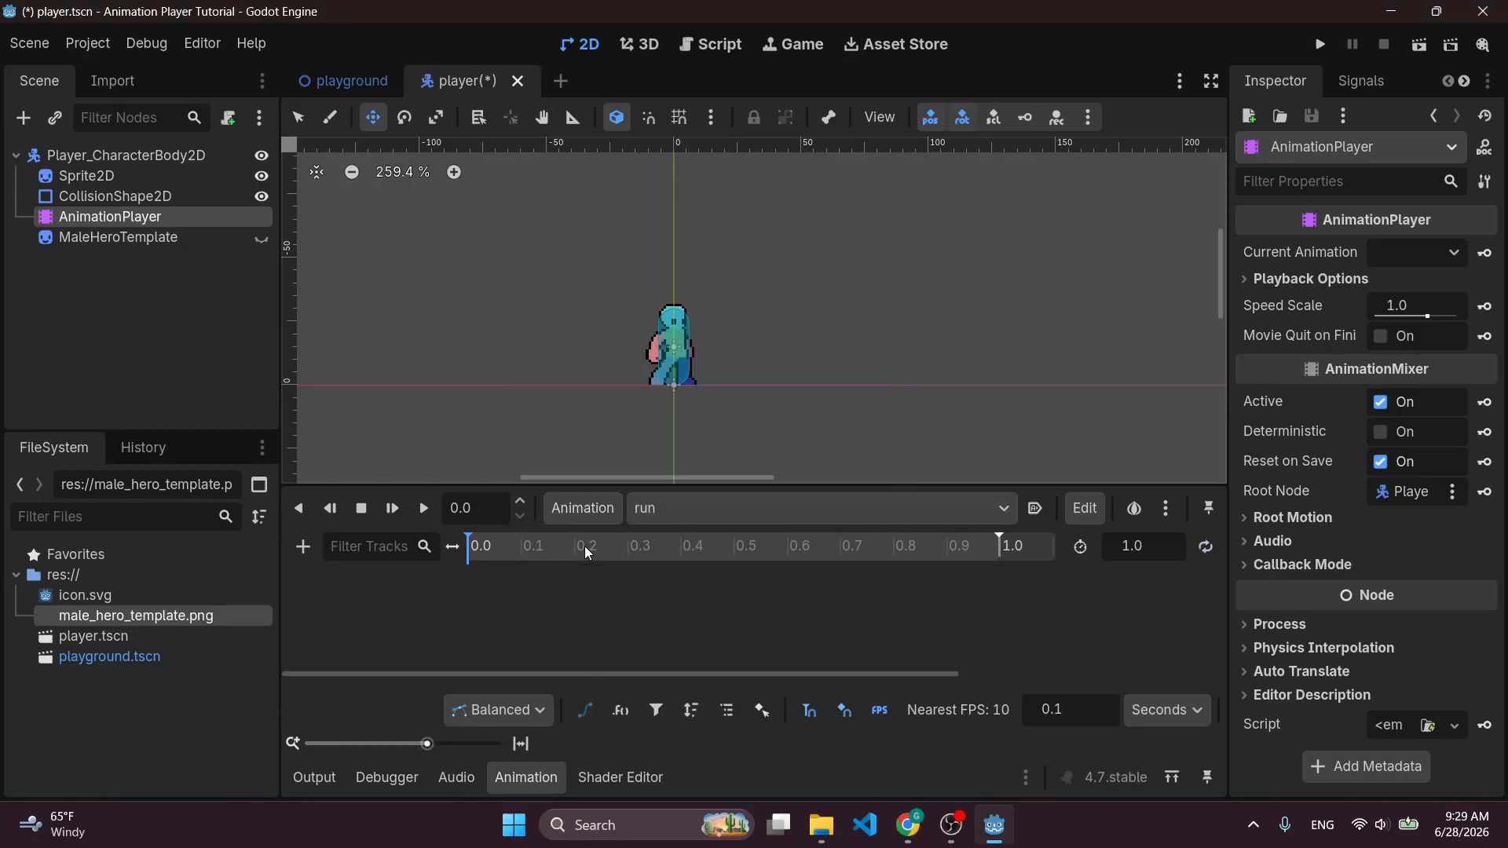
Show the MaleHeroTemplate sprite sheet, examine which row and frames hold the running poses, and hide the sheet again.
scroll(393, 310, "down", 3)
middle_click_drag(404, 317, 677, 256)
left_click(262, 239)
scroll(785, 326, "down", 4)
scroll(617, 307, "up", 2)
middle_click_drag(522, 248, 434, 412)
scroll(448, 402, "up", 4)
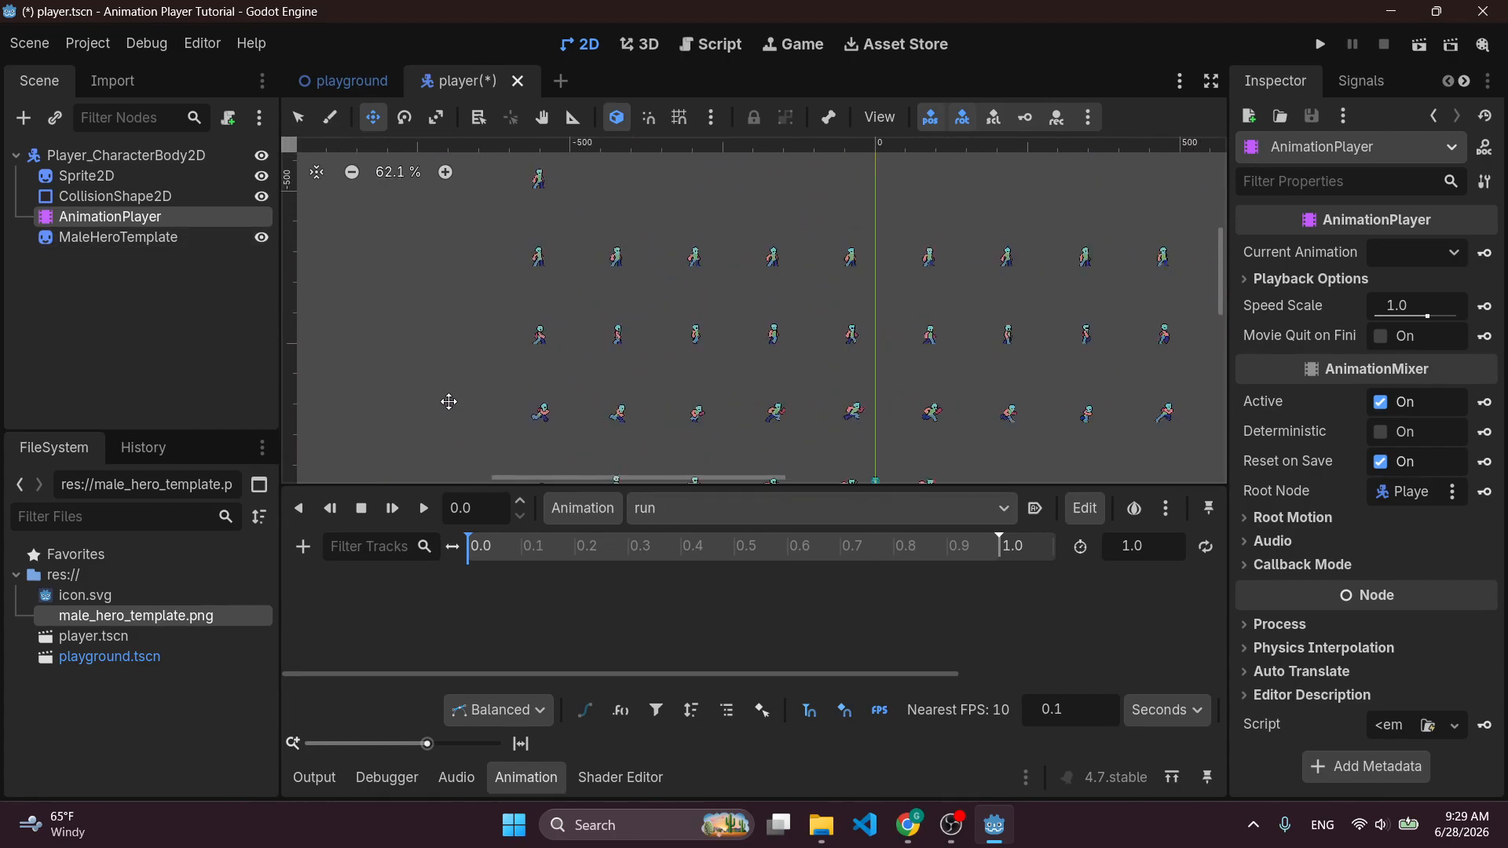
middle_click_drag(468, 309, 438, 236)
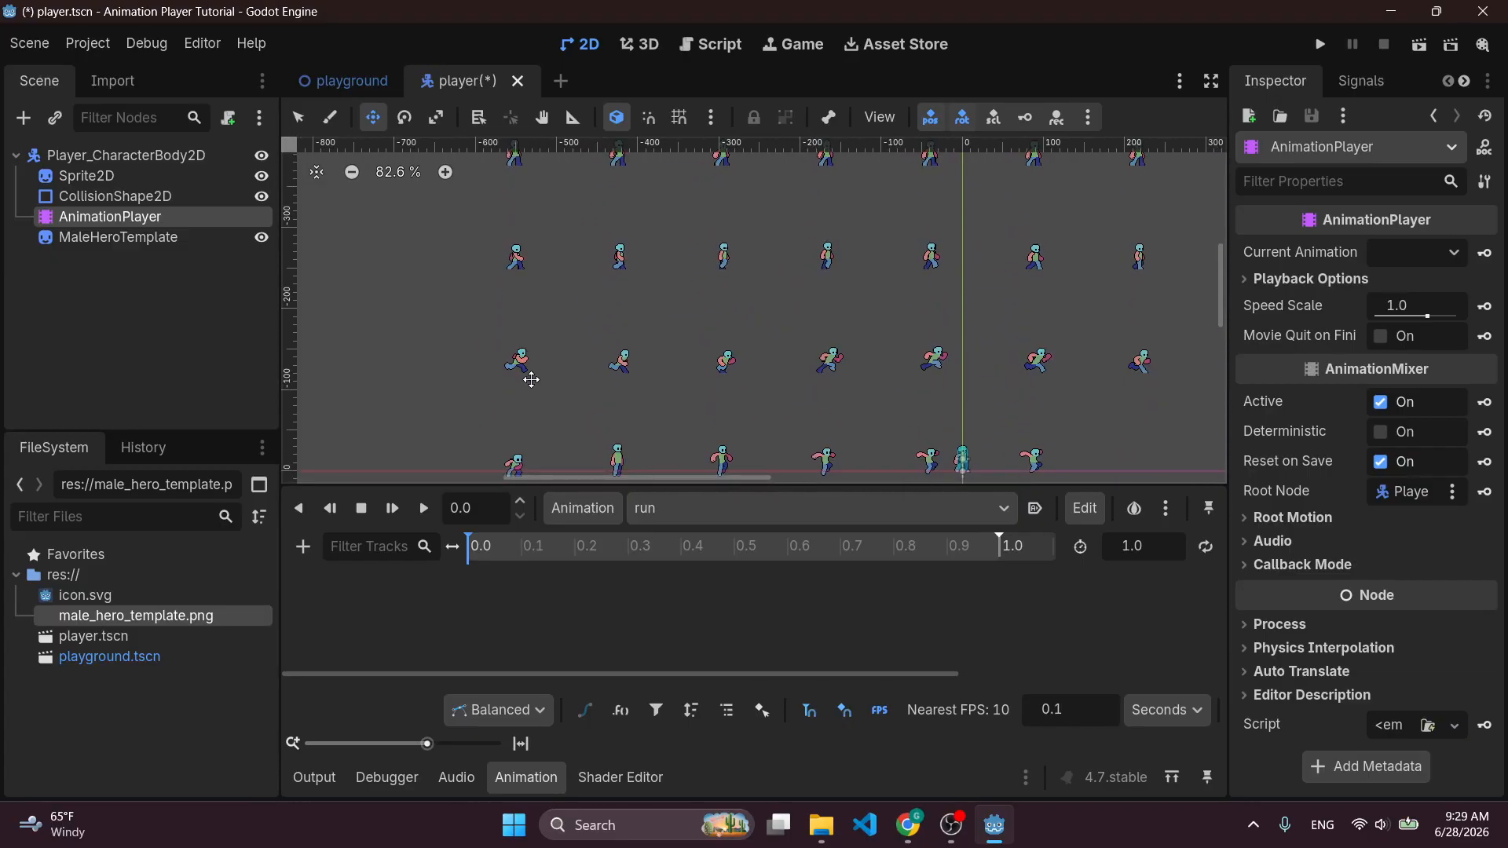
scroll(466, 361, "down", 2)
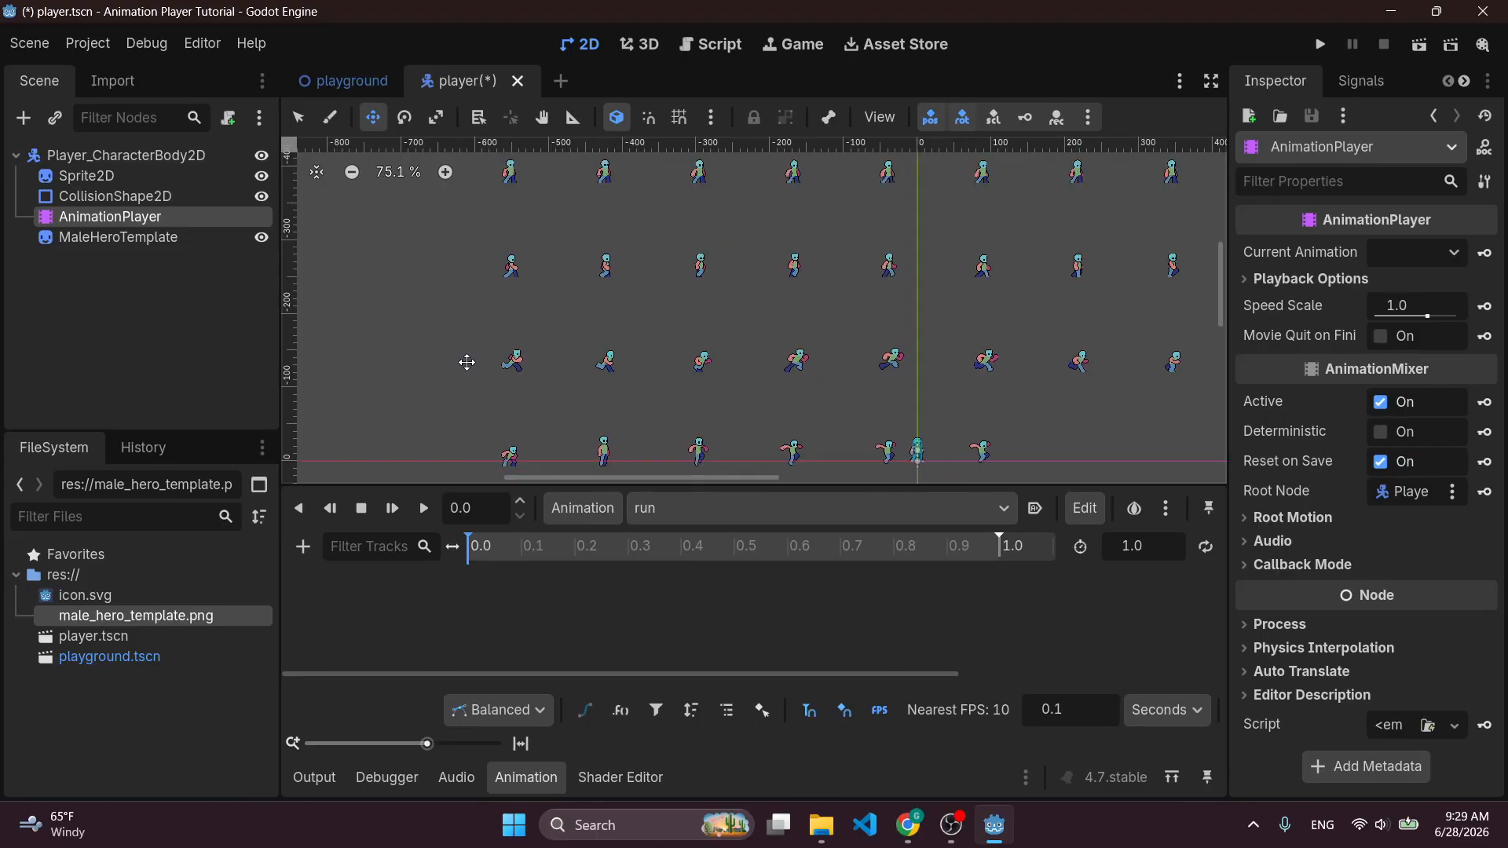
middle_click_drag(558, 366, 498, 370)
middle_click_drag(934, 366, 777, 359)
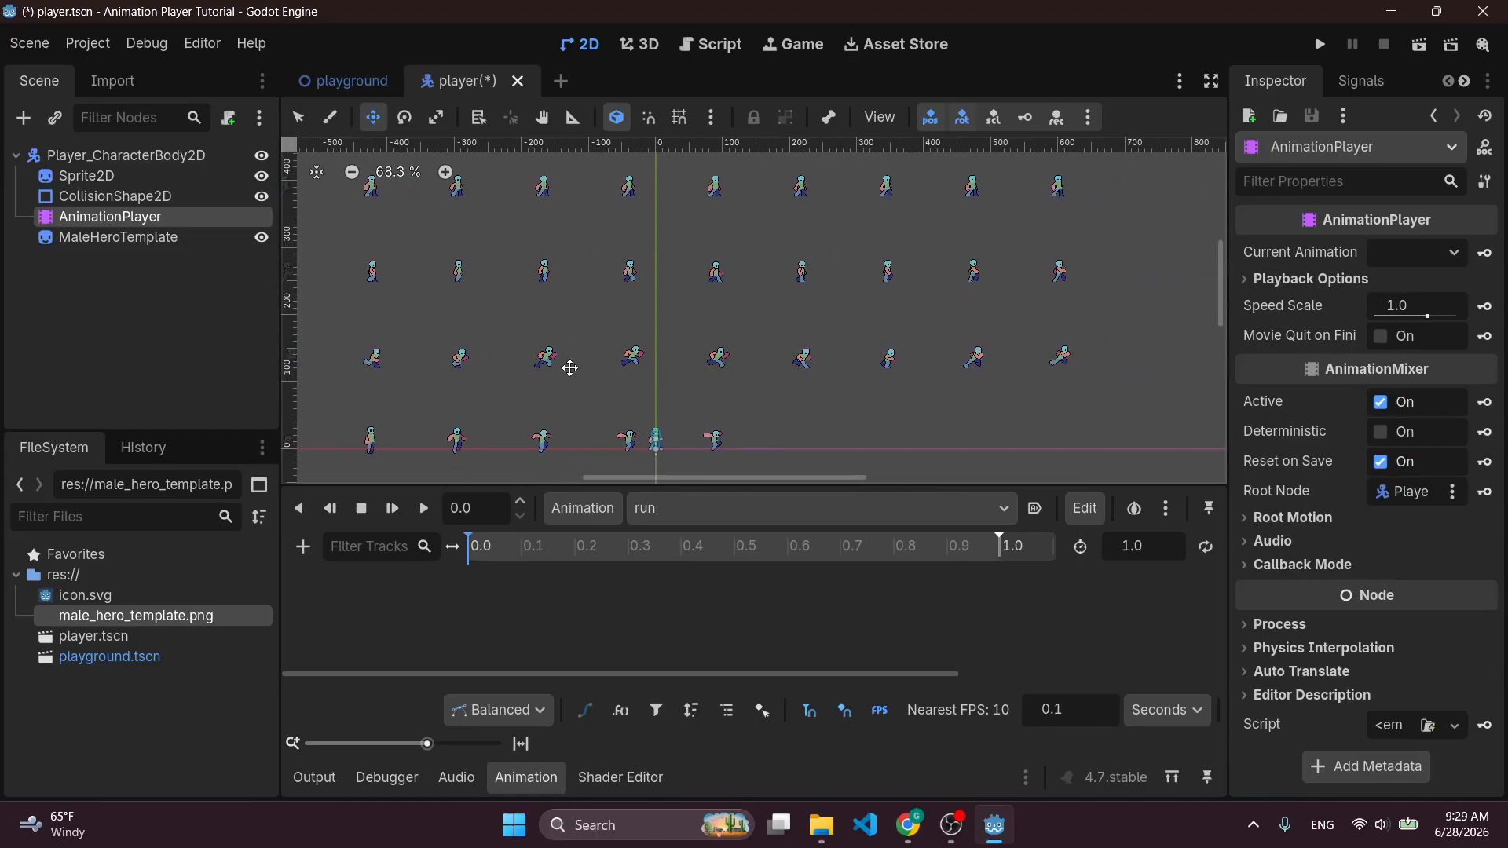
middle_click_drag(729, 417, 862, 398)
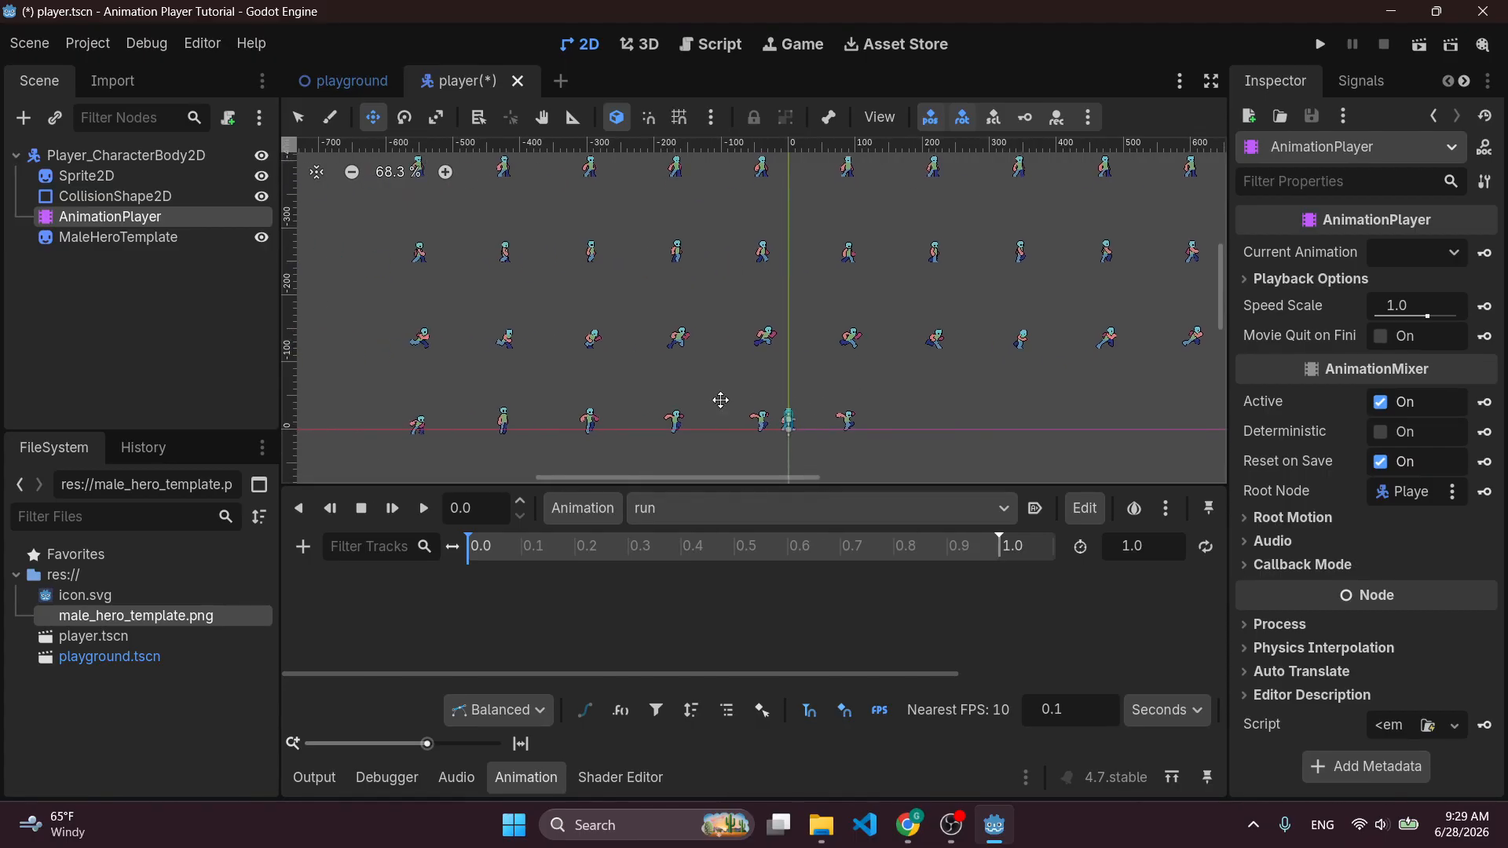
left_click(262, 238)
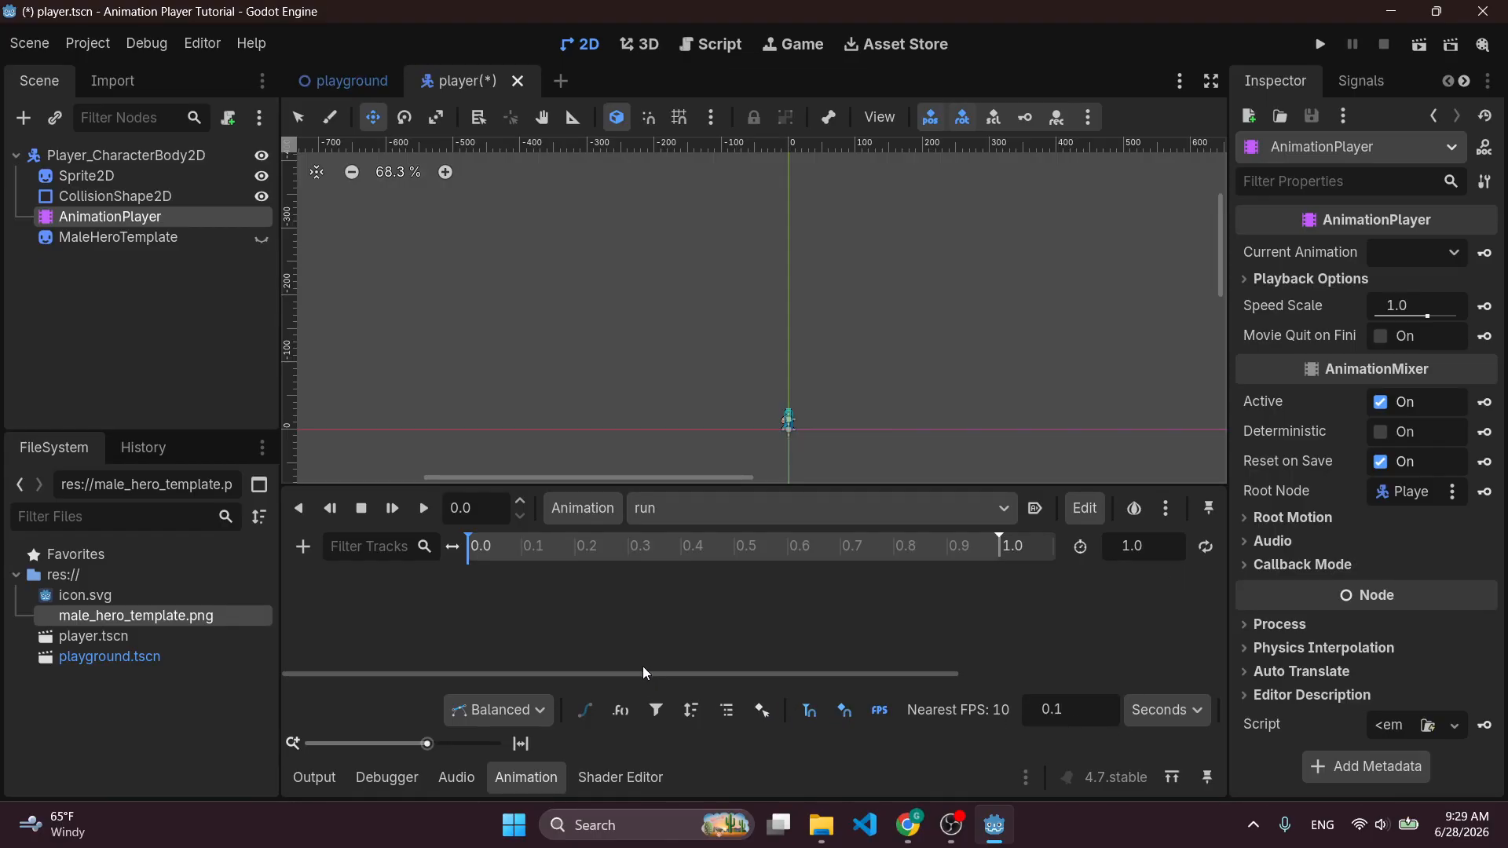
Select the Sprite2D node in the player scene and set its Frame to 30.
left_click(148, 155)
left_click(141, 175)
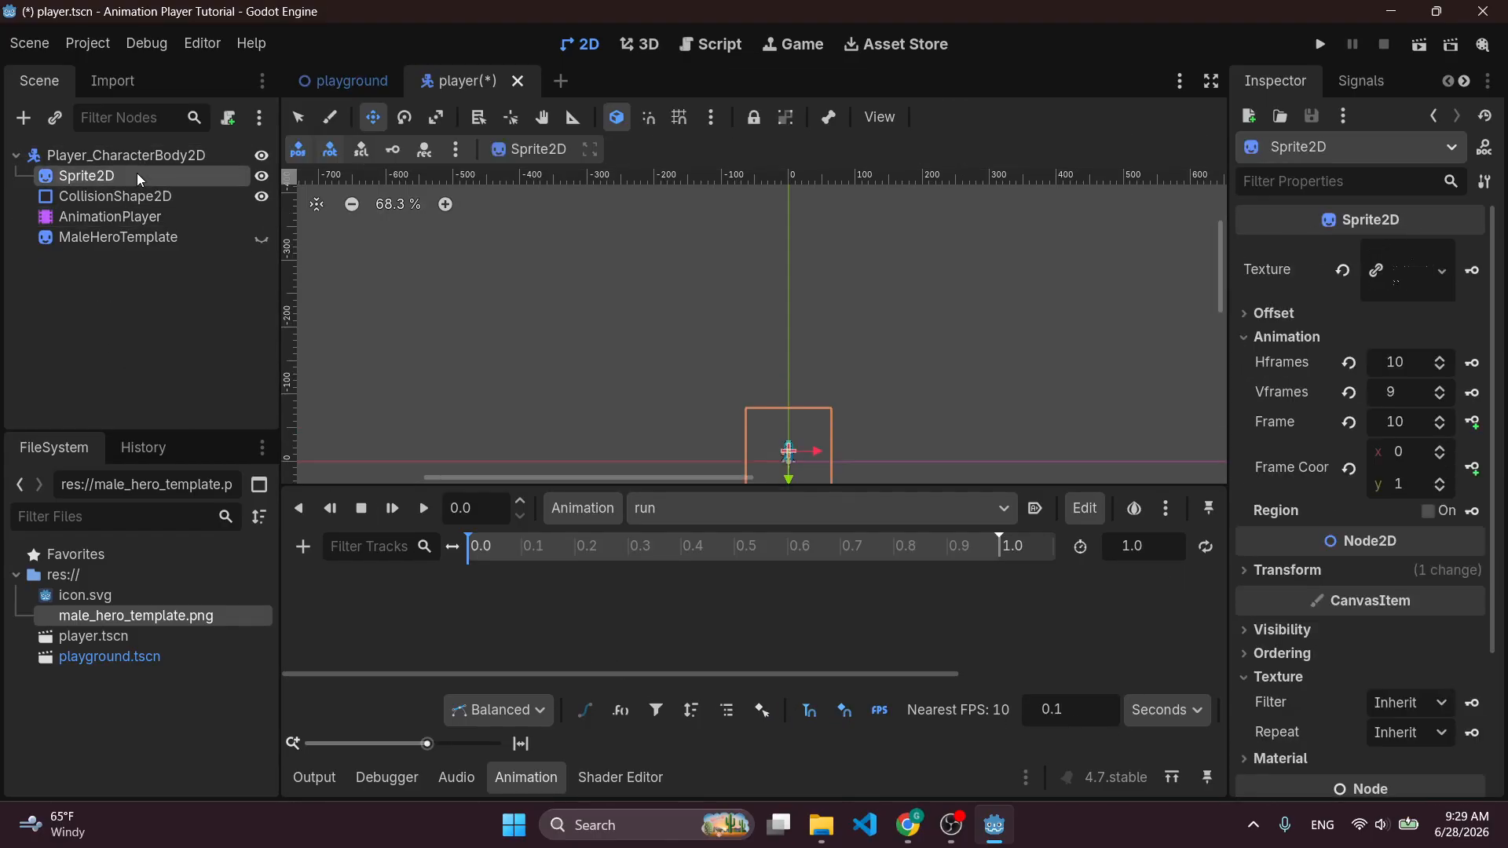
scroll(865, 337, "up", 5)
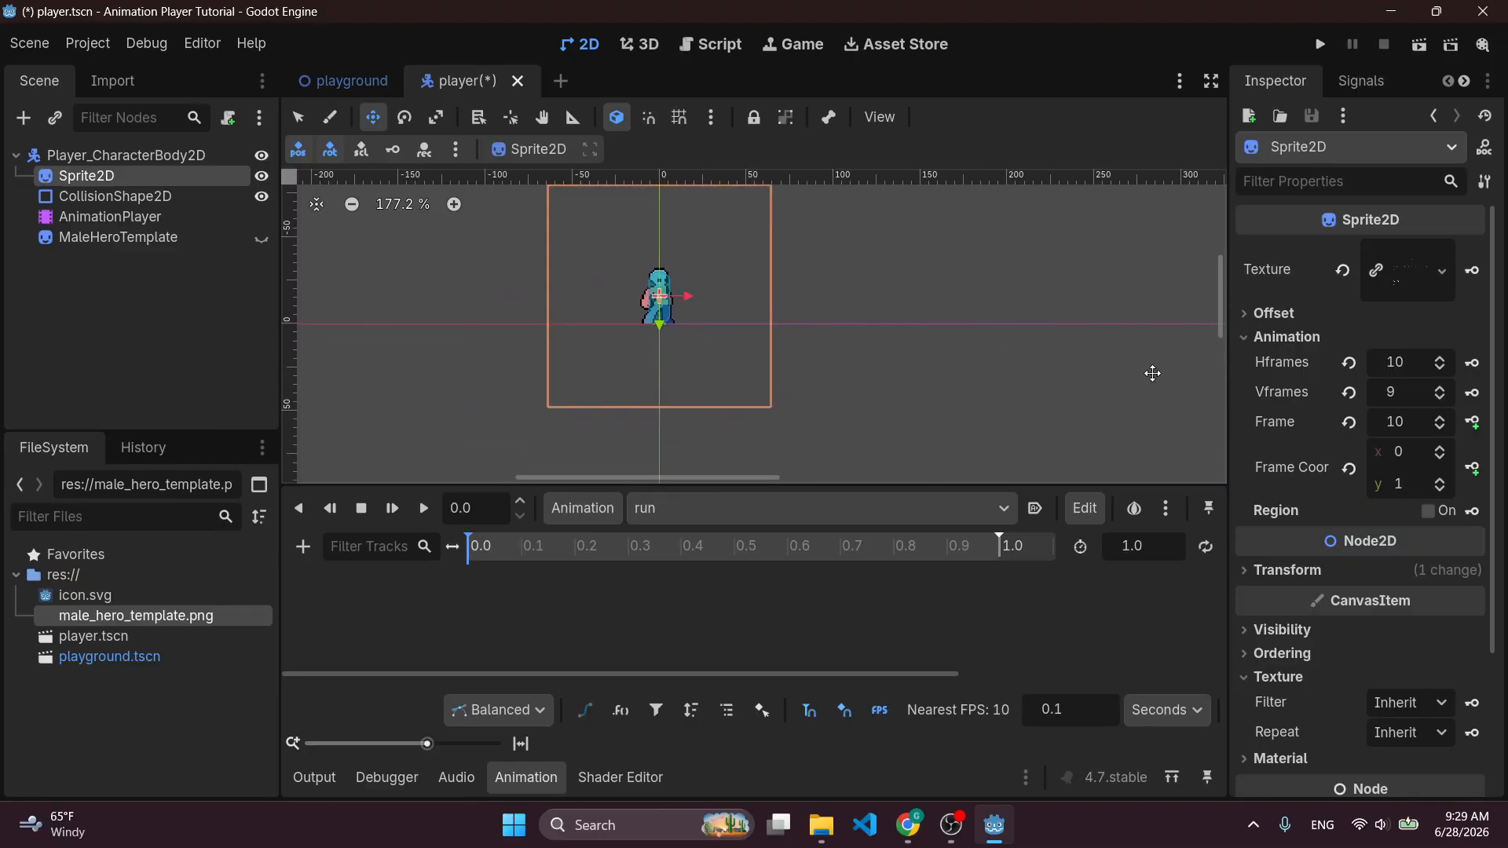
left_click(1415, 425)
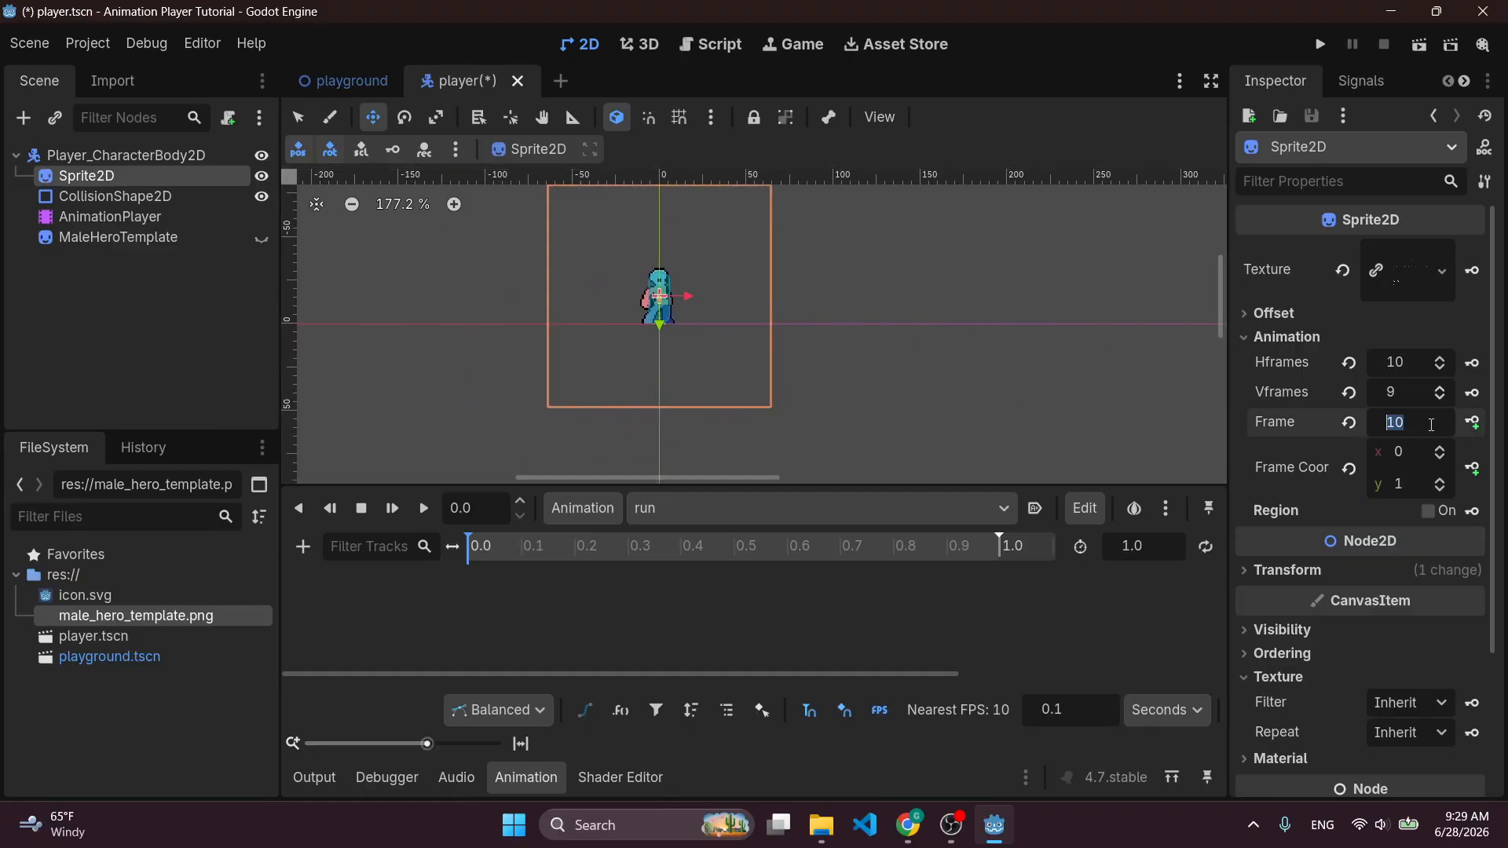
key("Return")
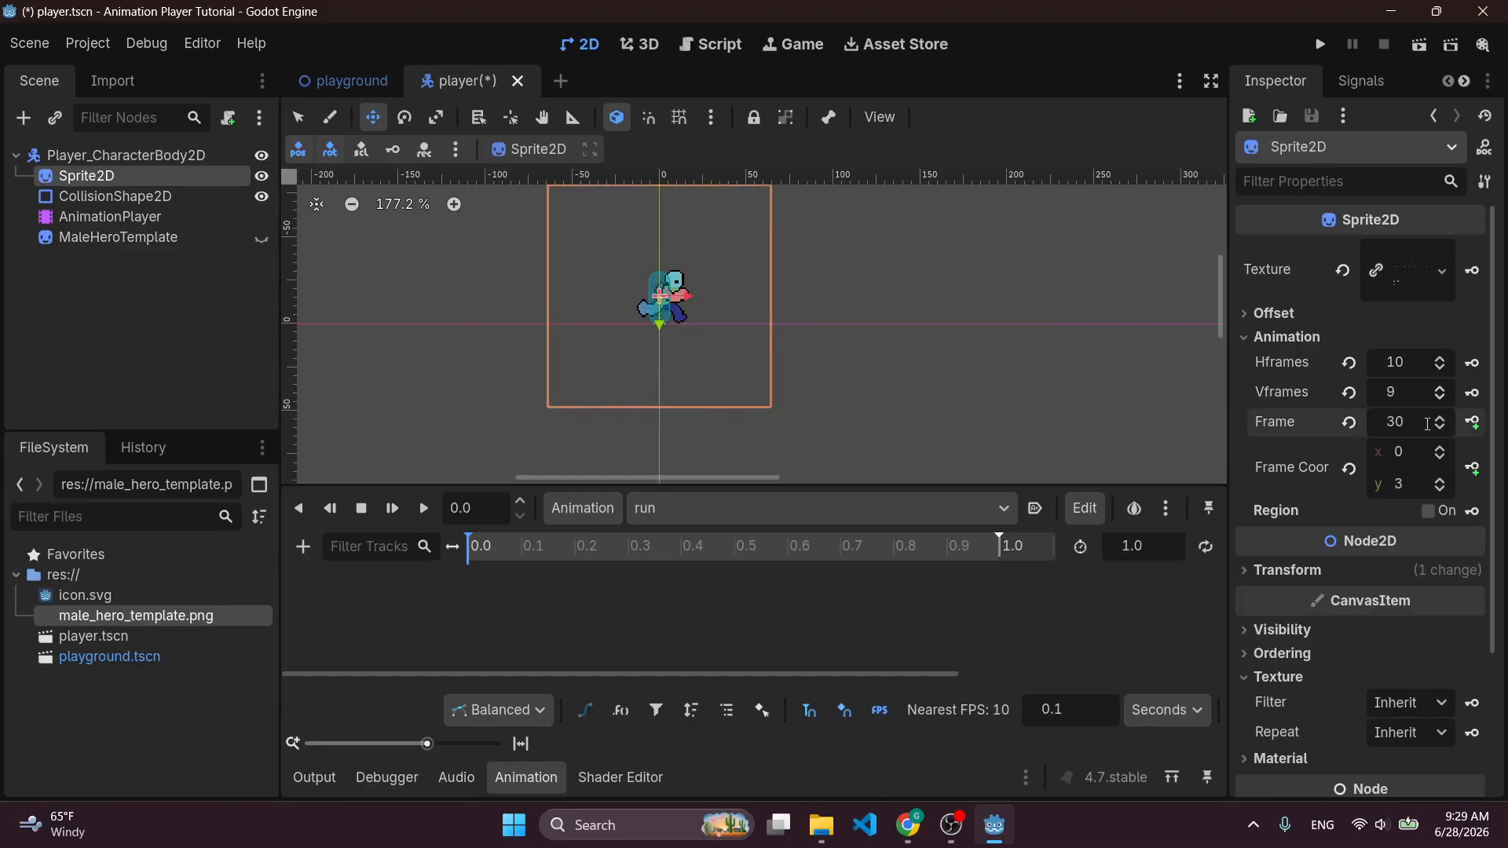
Reset the sprite's Frame to its default and choose the running row by setting Frame Coords y to 3.
left_click(1357, 423)
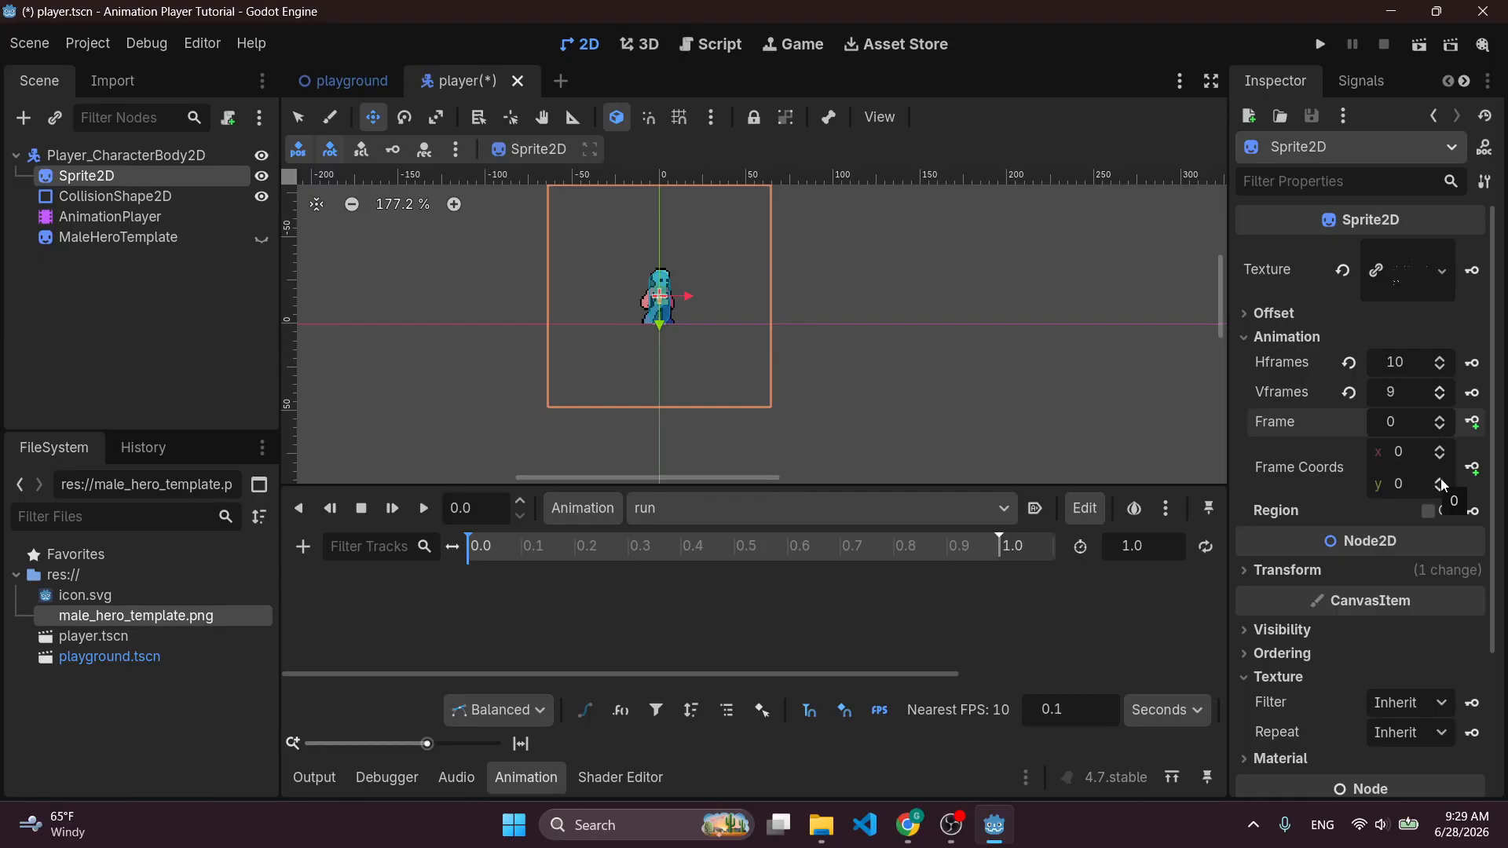
left_click(1440, 480)
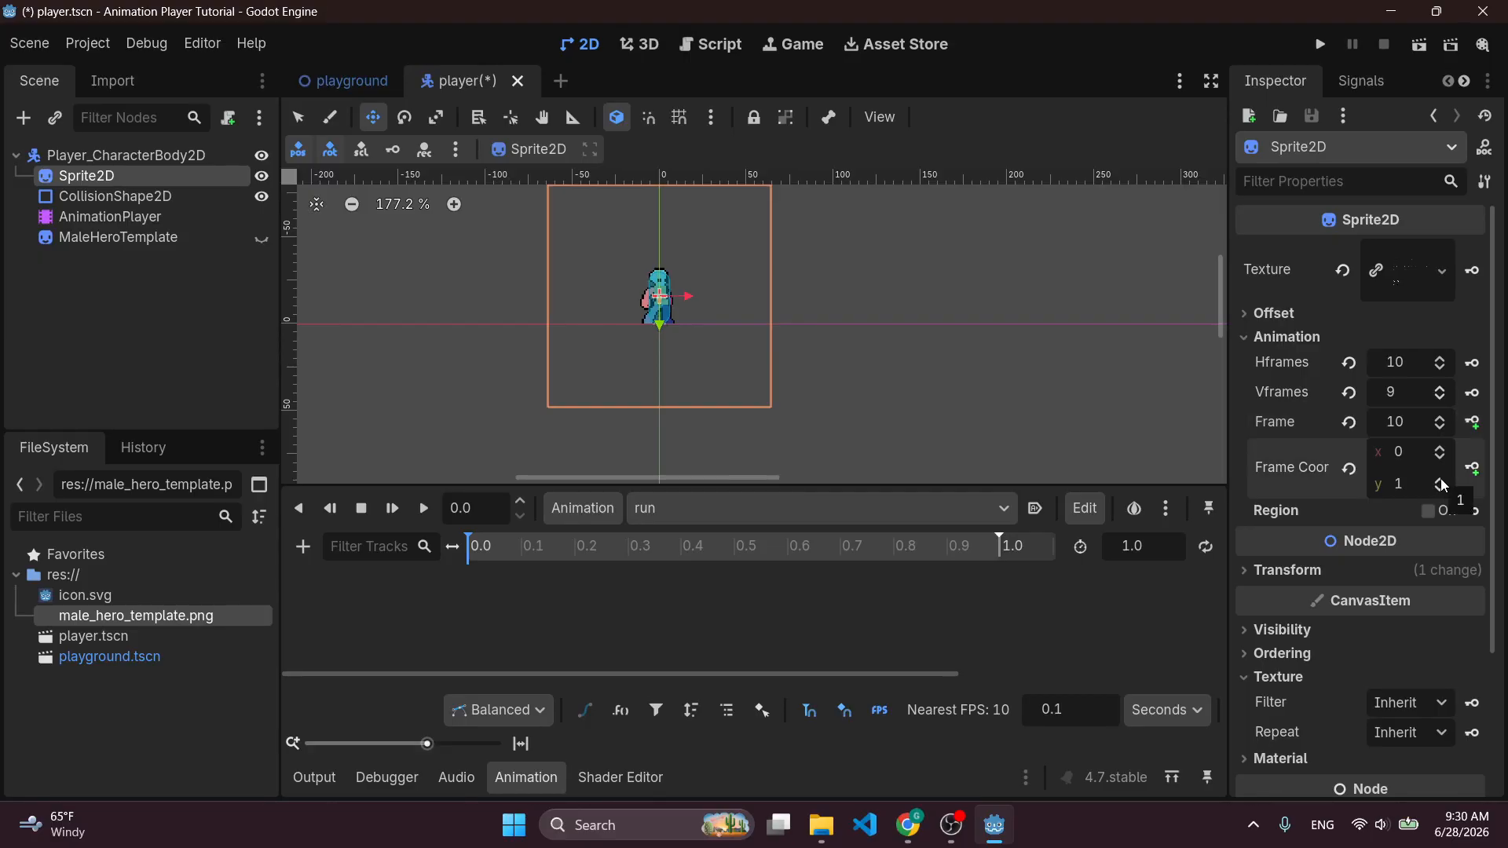
left_click(1441, 480)
left_click(1441, 480)
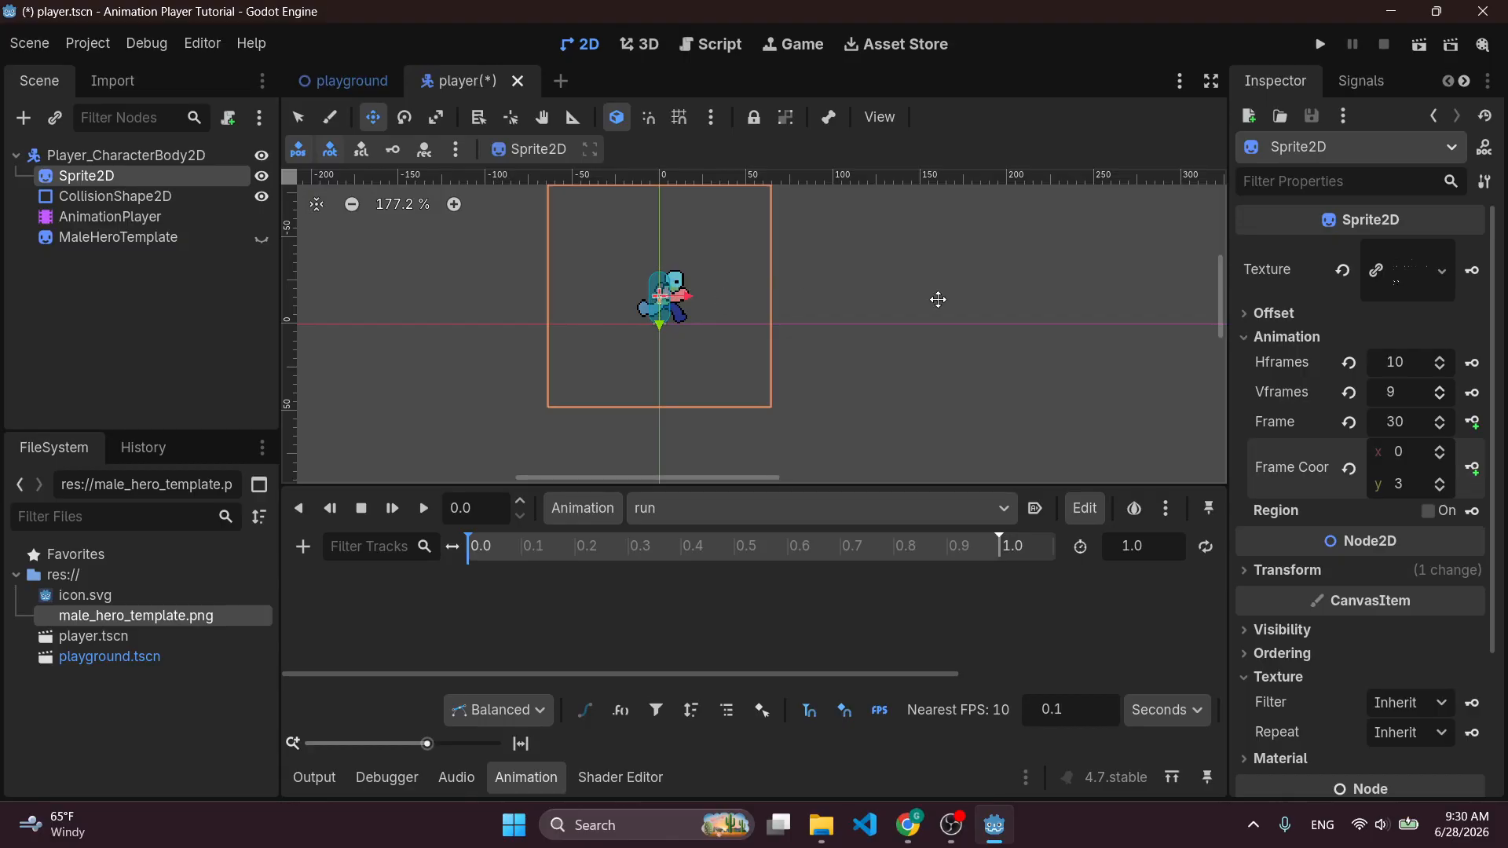
Create a frame track with a RESET track in the run animation and key frames 30 to 39 every 0.1 s from 0.0 to 0.9 s.
left_click(1474, 423)
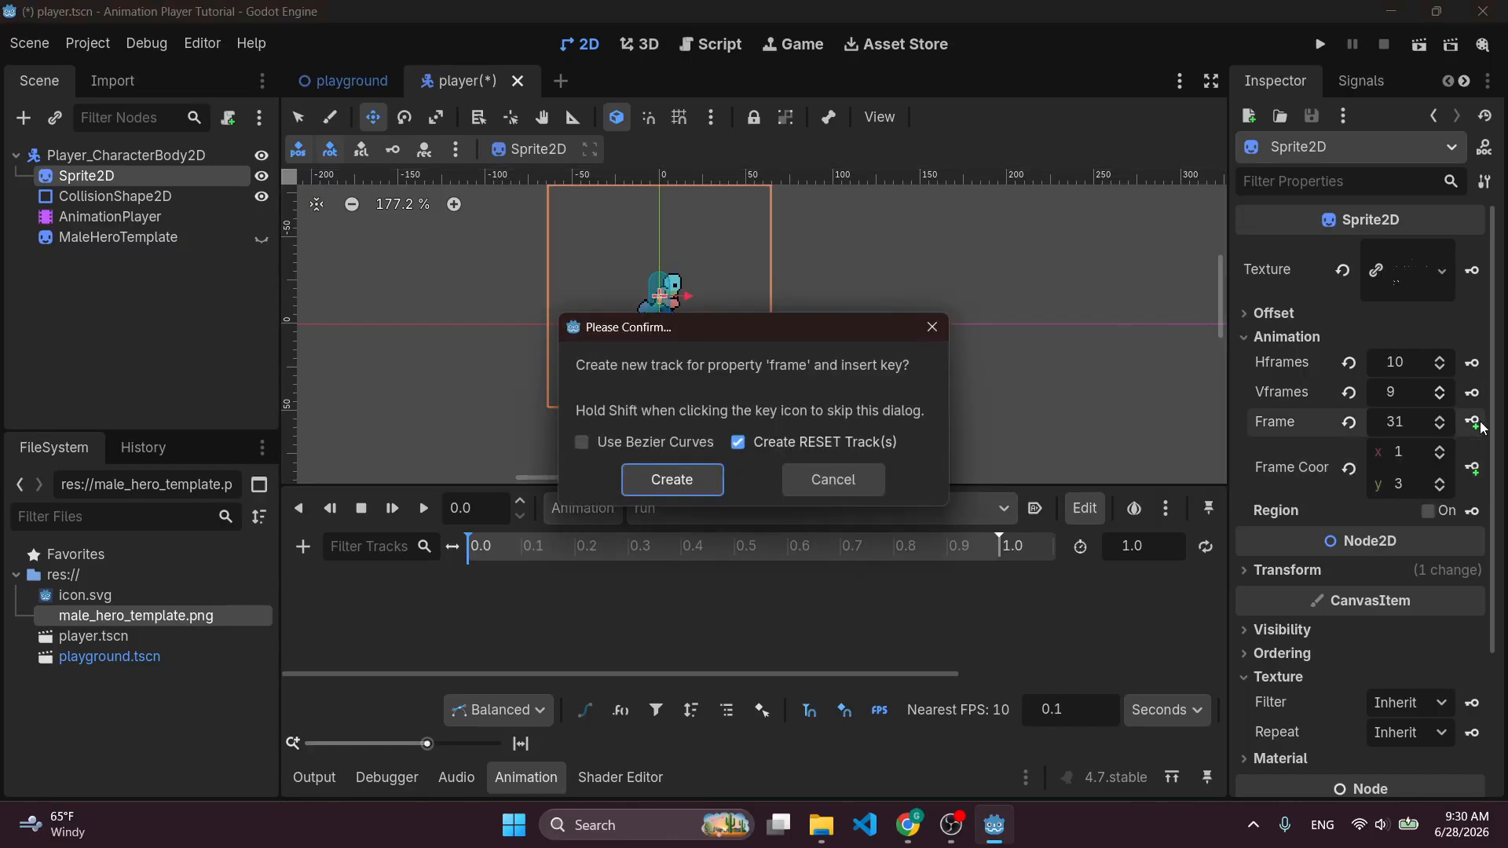
left_click(673, 478)
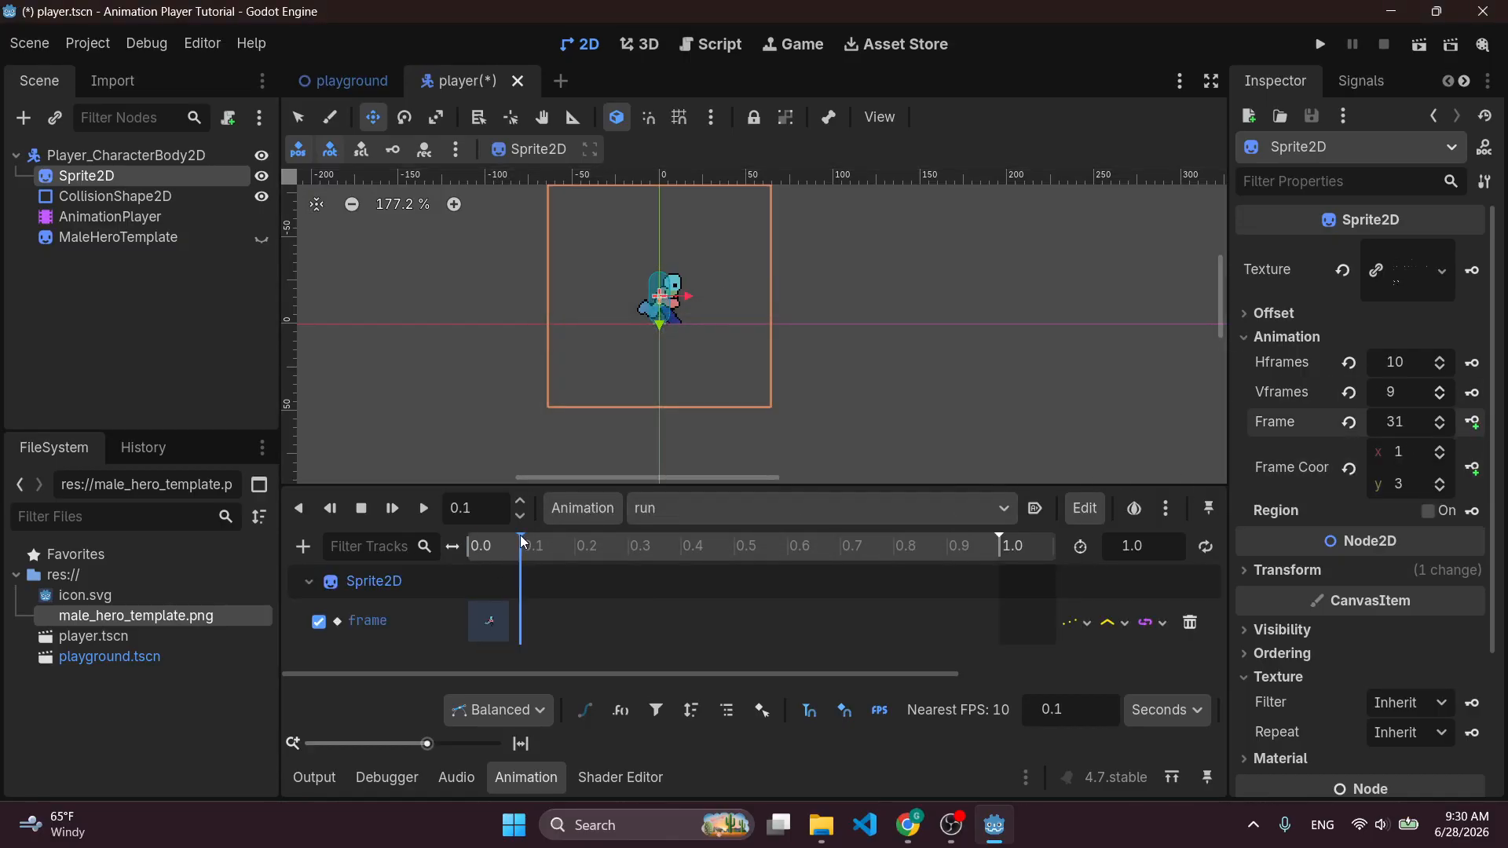
left_click(1473, 424)
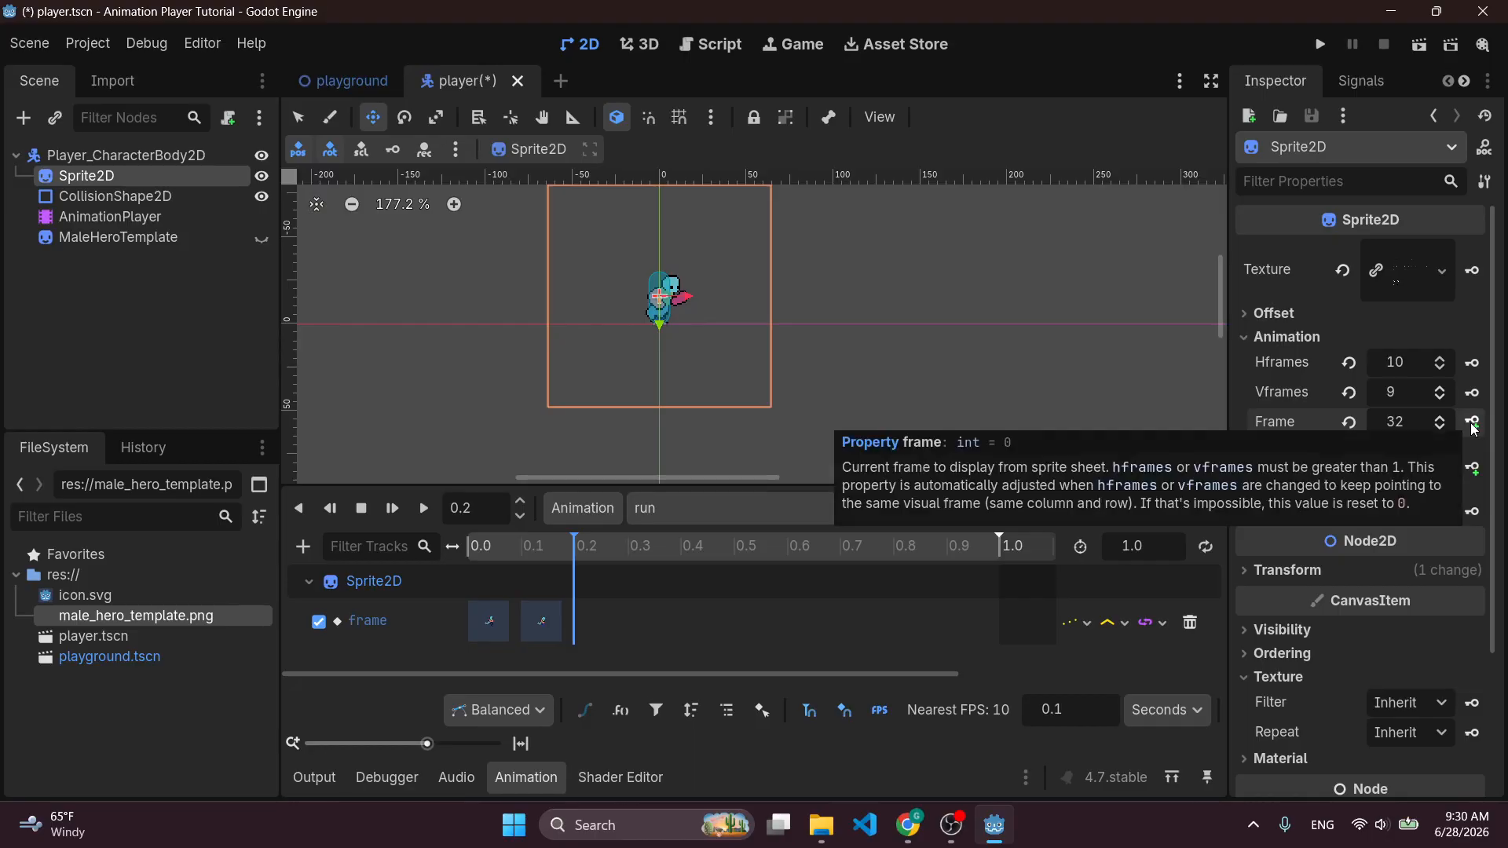
left_click(1474, 425)
left_click(1474, 424)
left_click(1474, 424)
left_click(1474, 424)
left_click(1474, 424)
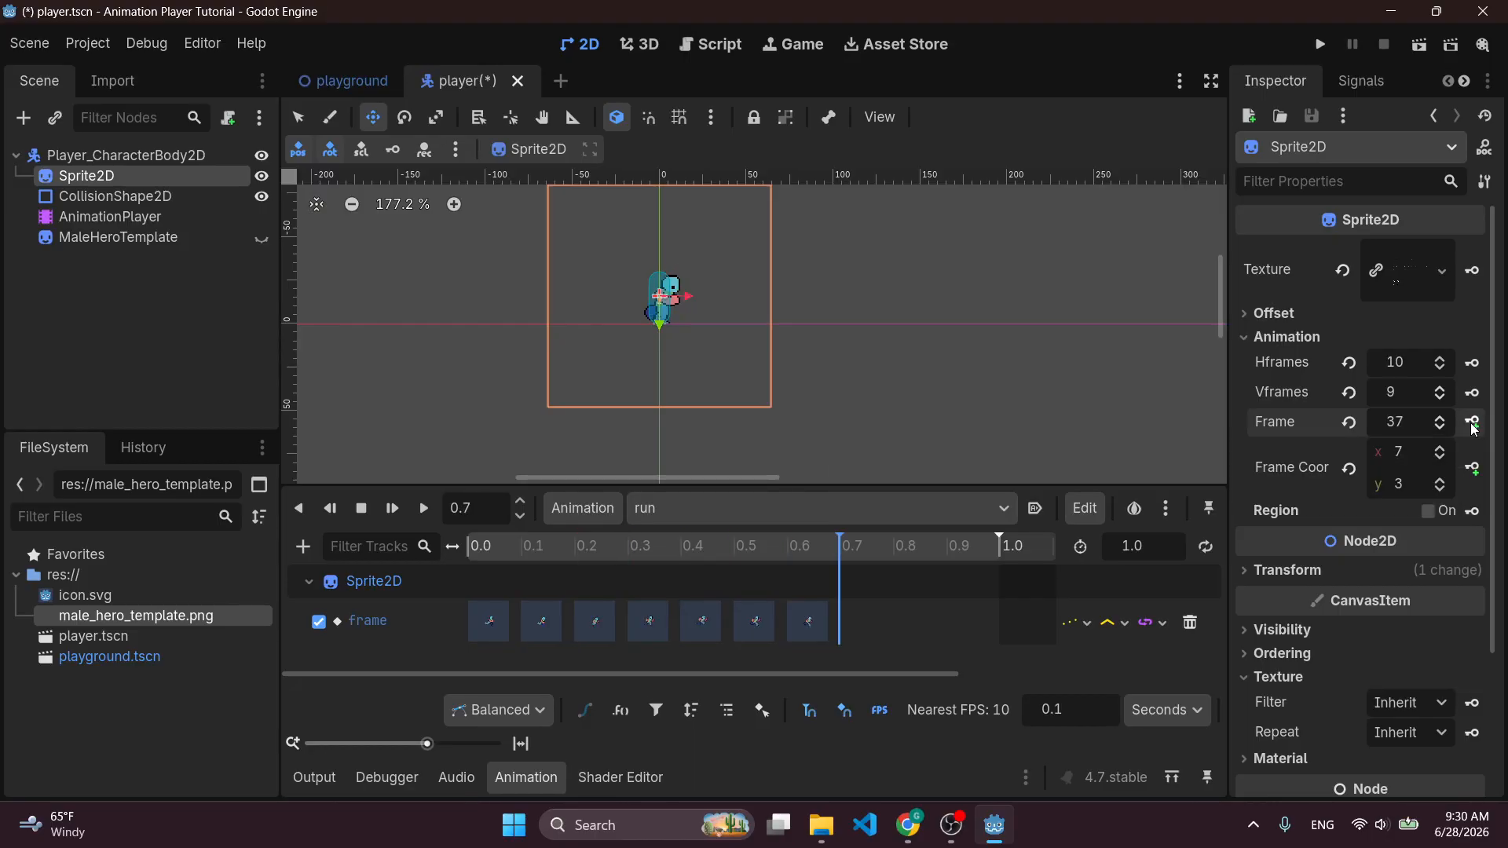
left_click(1474, 424)
left_click(1473, 424)
left_click(1474, 424)
Preview the run animation, enable looping for it, and play it again.
left_click(423, 508)
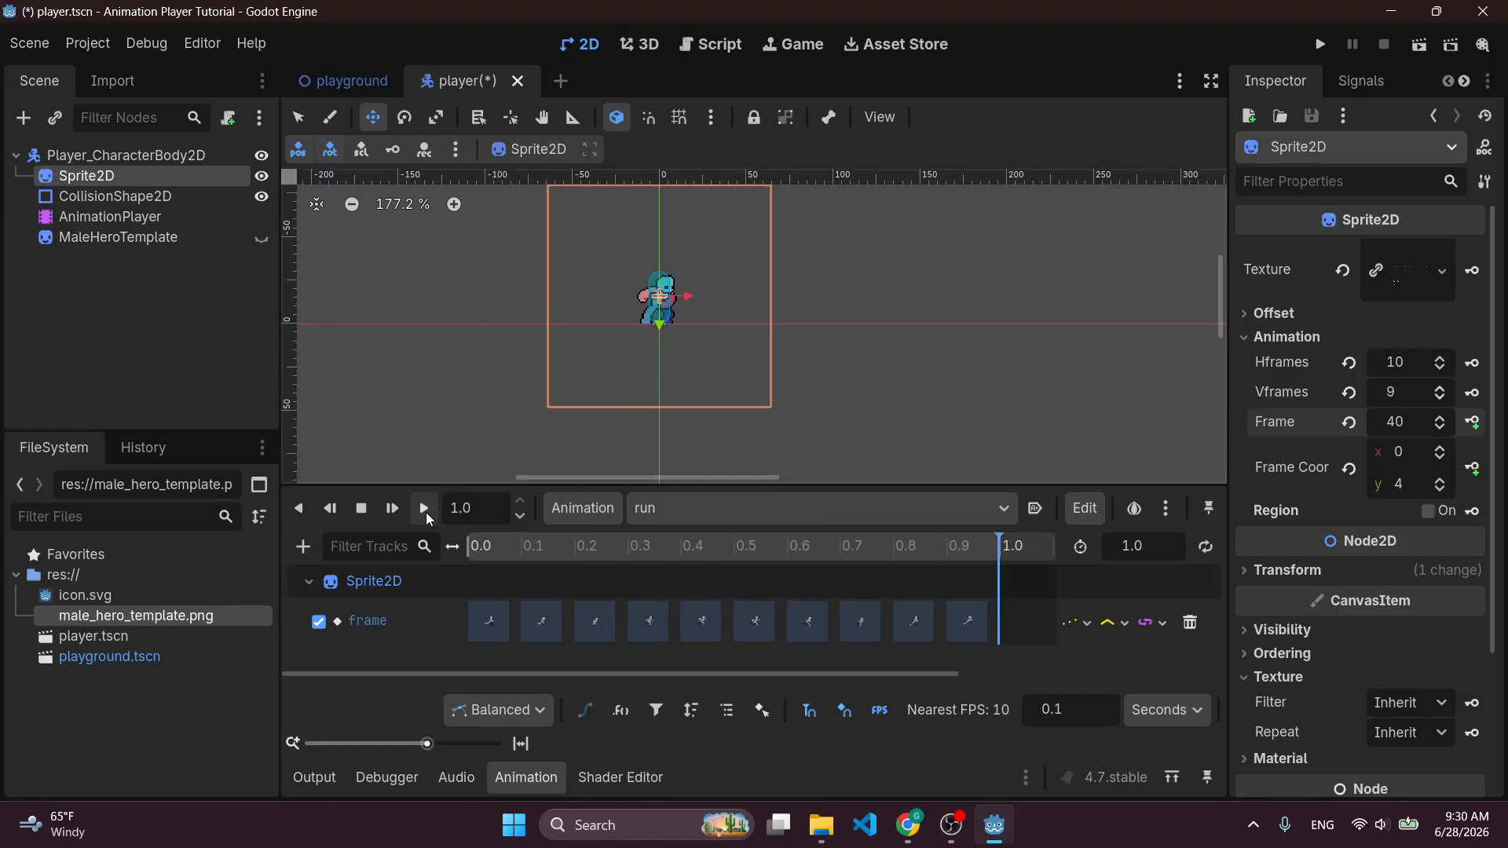
scroll(770, 318, "up", 3)
middle_click_drag(847, 282, 925, 346)
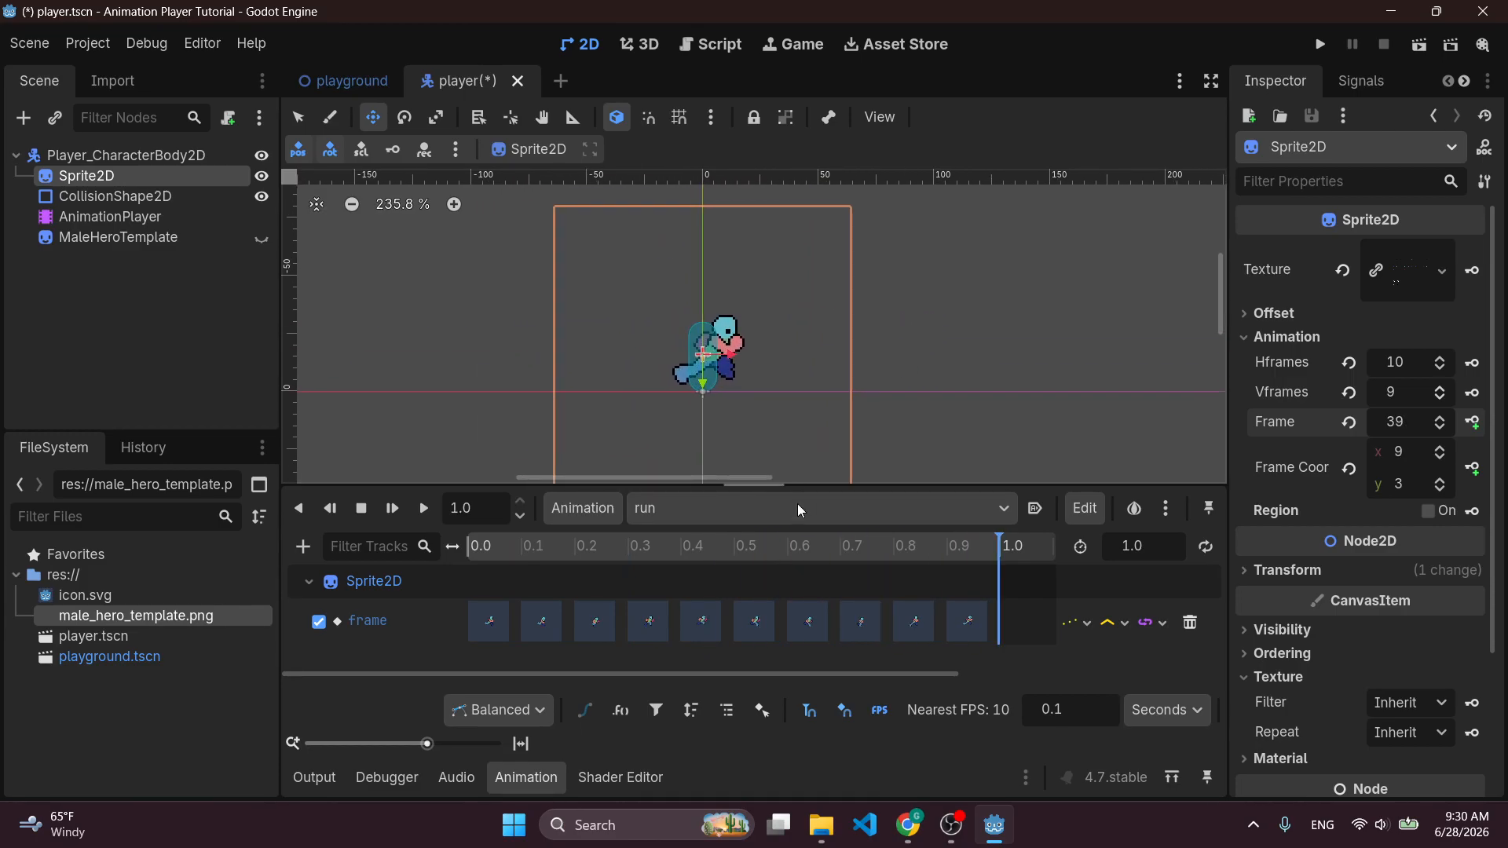
left_click(1207, 553)
left_click(428, 509)
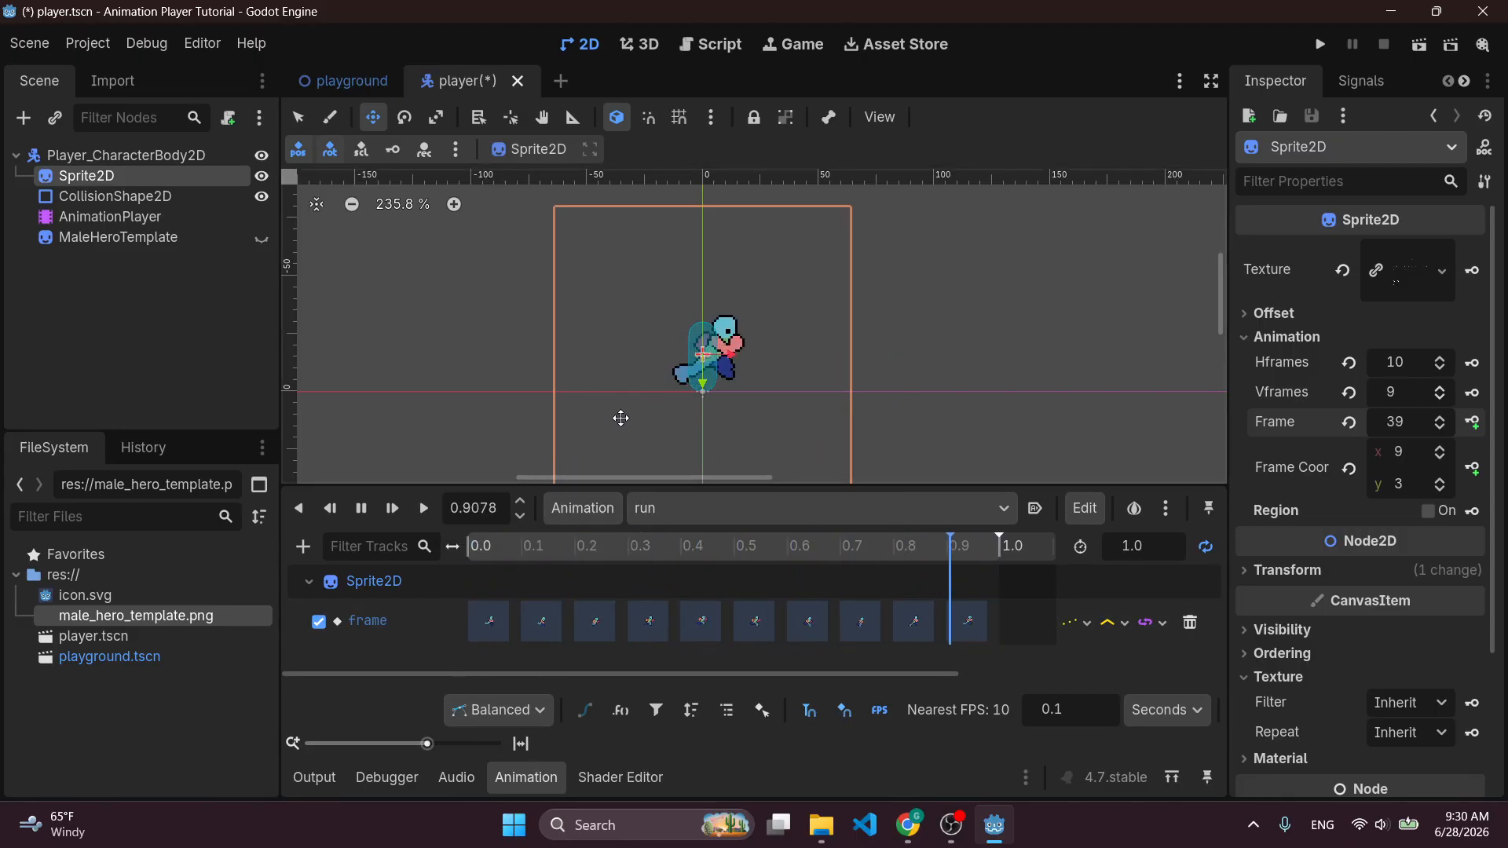
Set the run animation to autoplay on load and run the project to check it, closing the game window when done.
left_click(1037, 511)
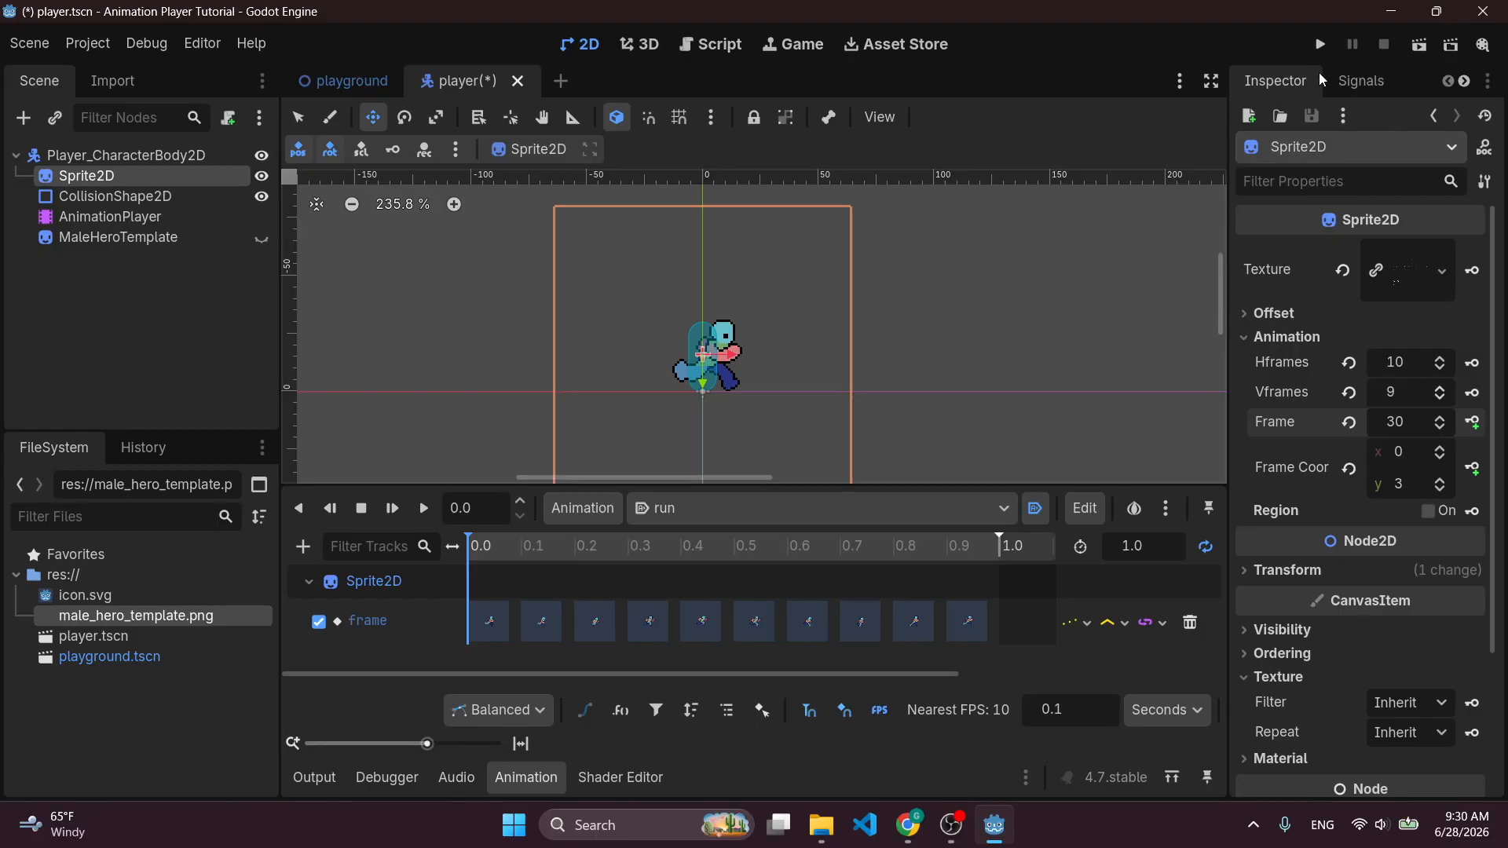
left_click(1320, 44)
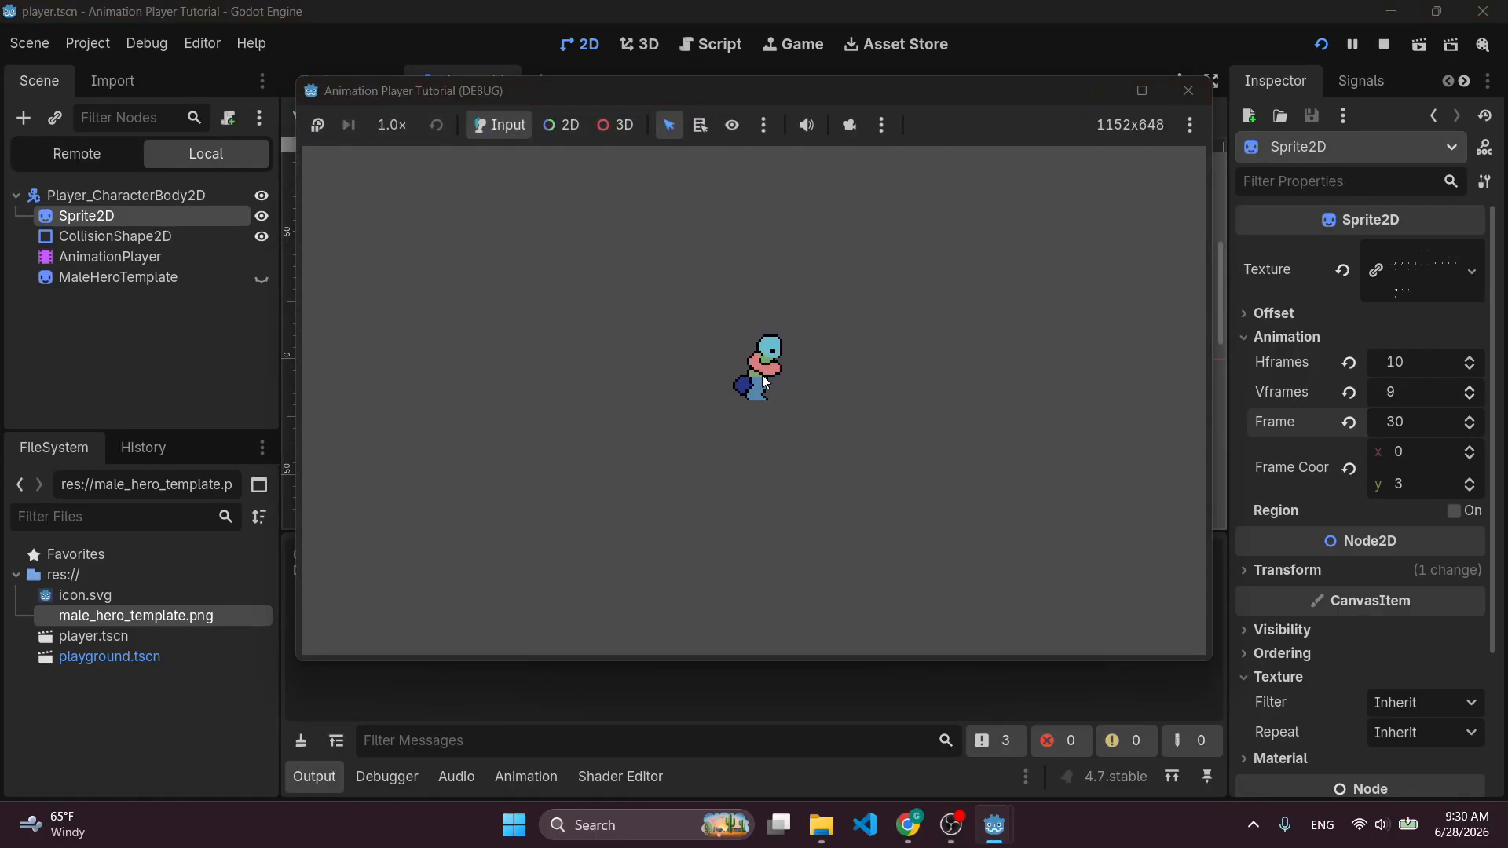
left_click(1186, 94)
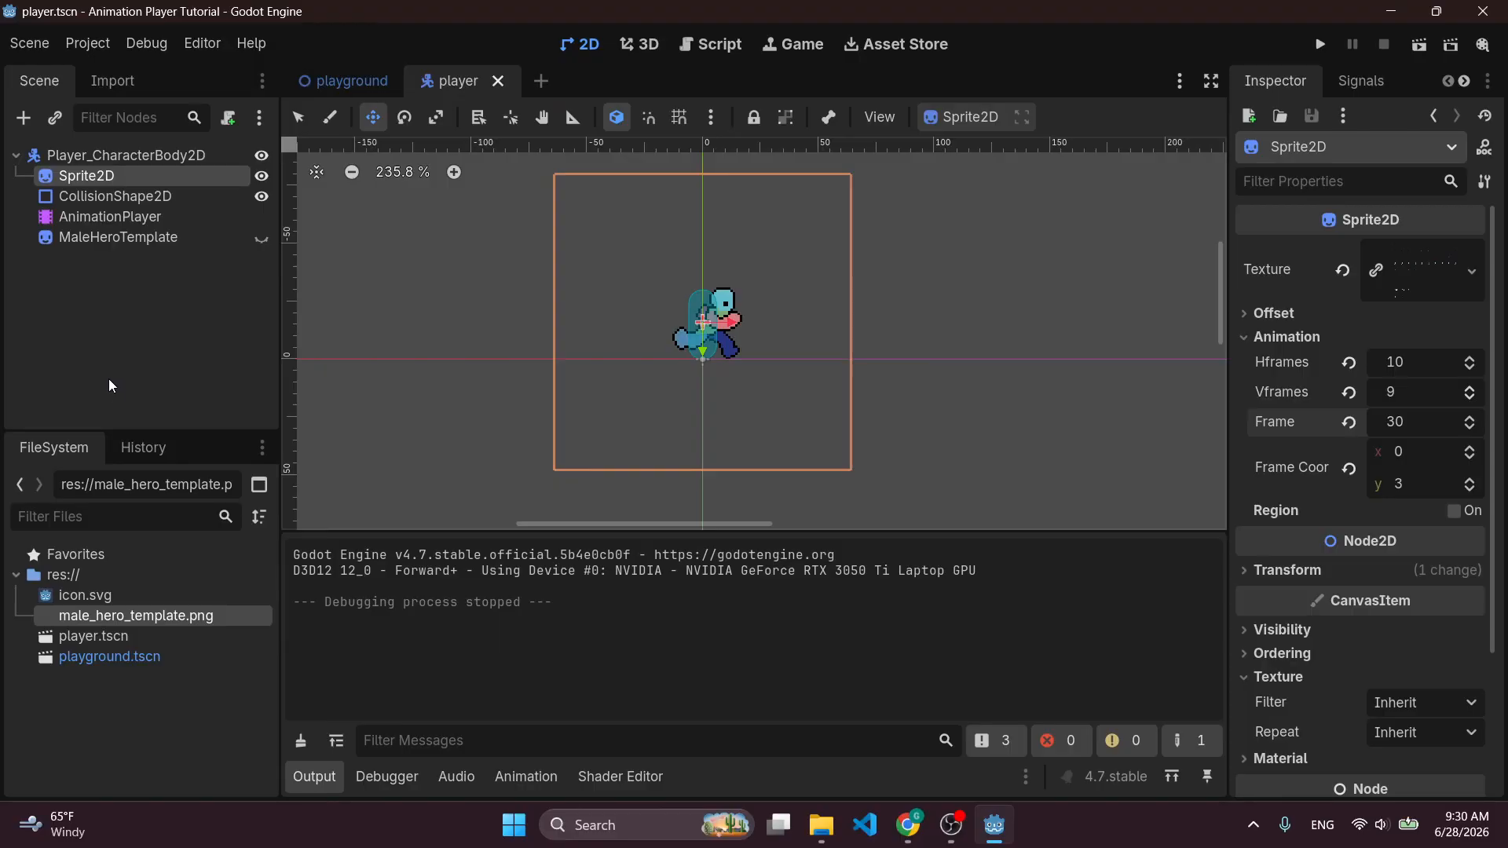
Select the AnimationPlayer to show the run animation's timeline again and enlarge the timeline area slightly.
left_click(131, 236)
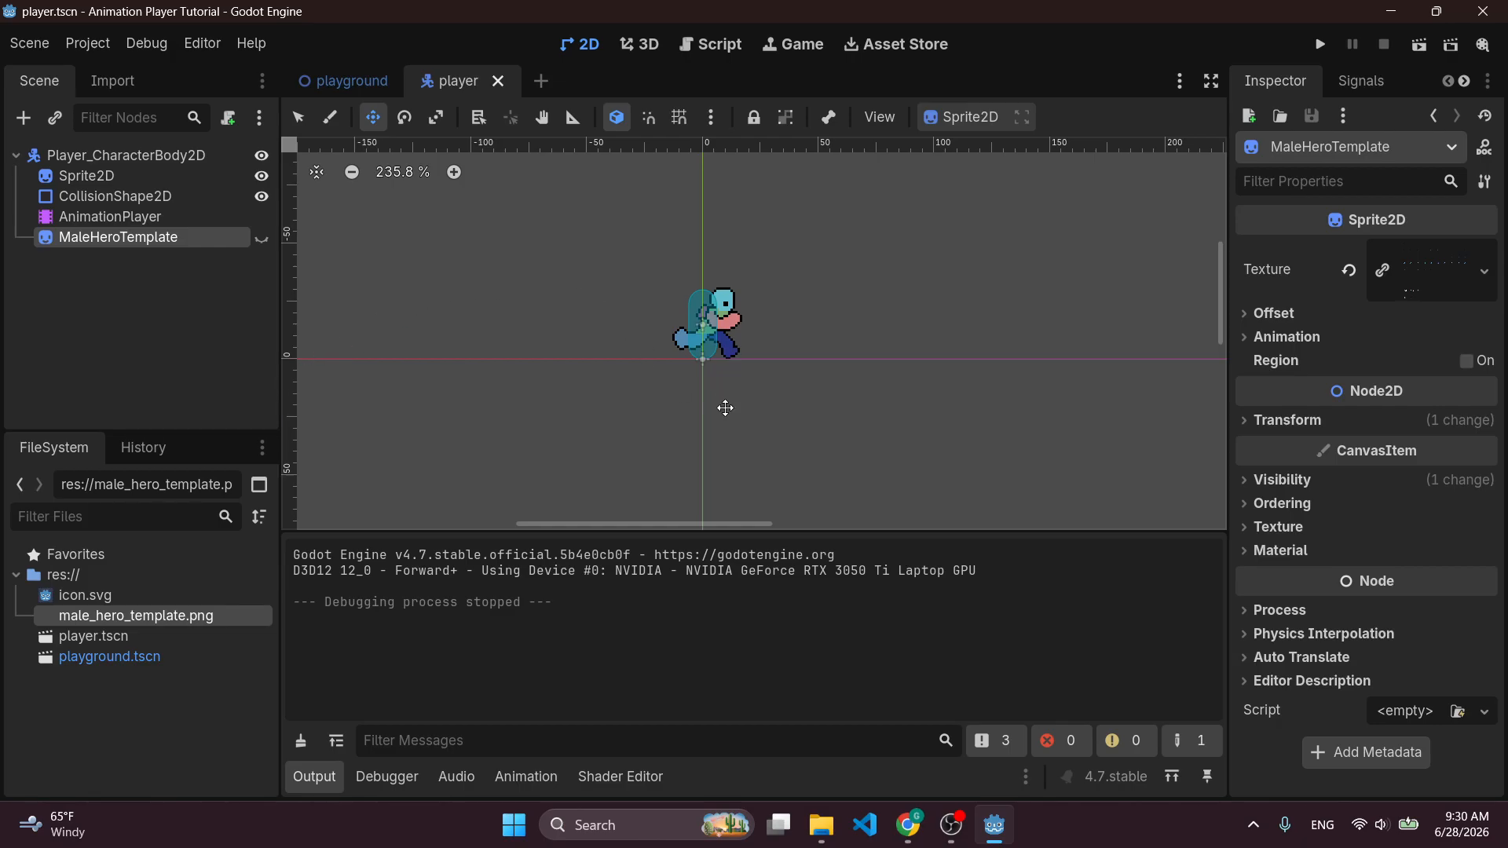
left_click(143, 214)
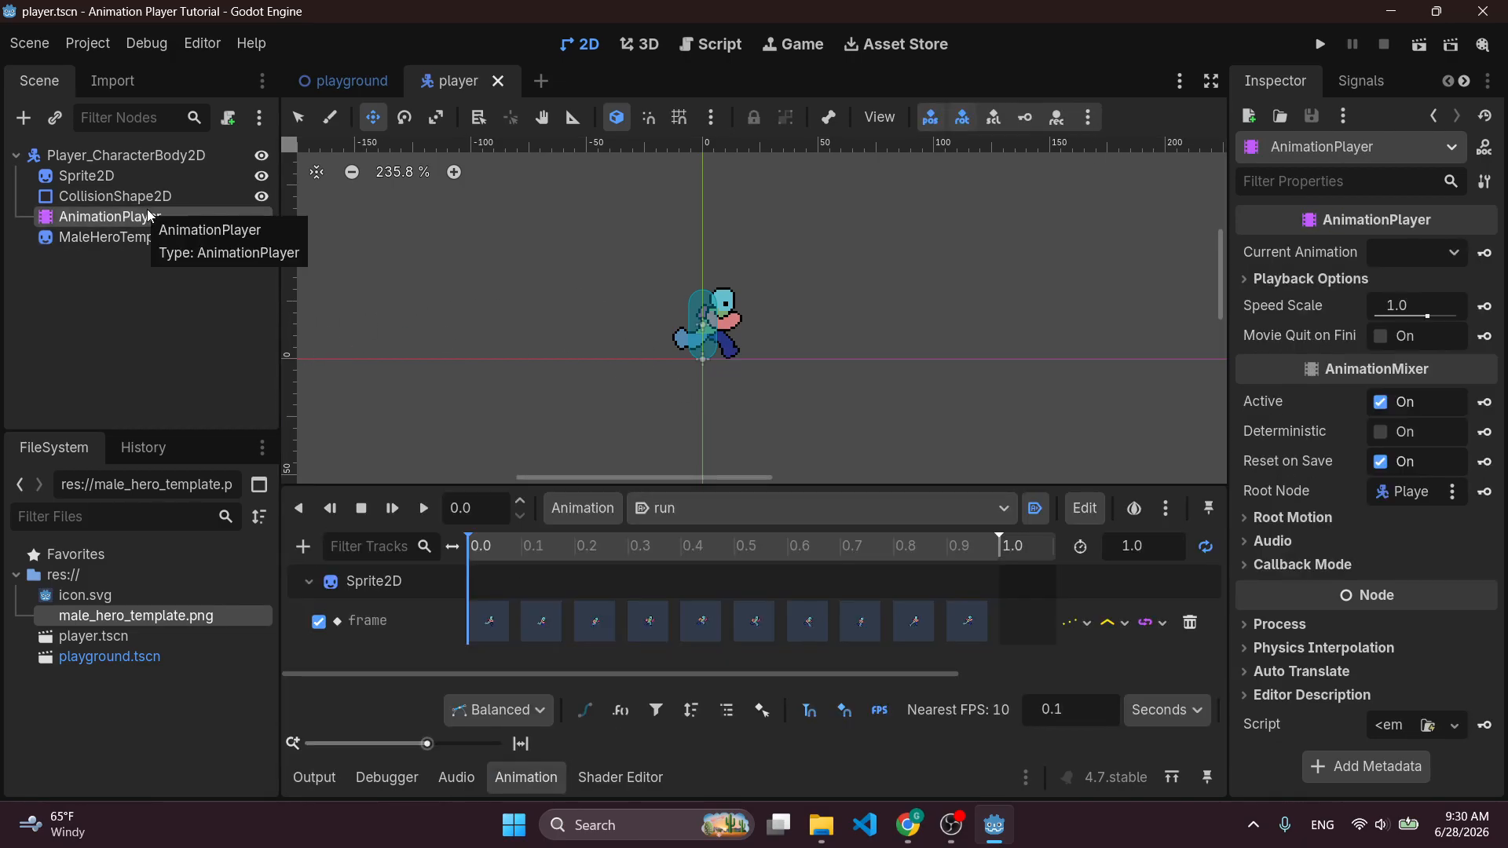
left_click_drag(723, 485, 728, 462)
middle_click_drag(891, 359, 928, 344)
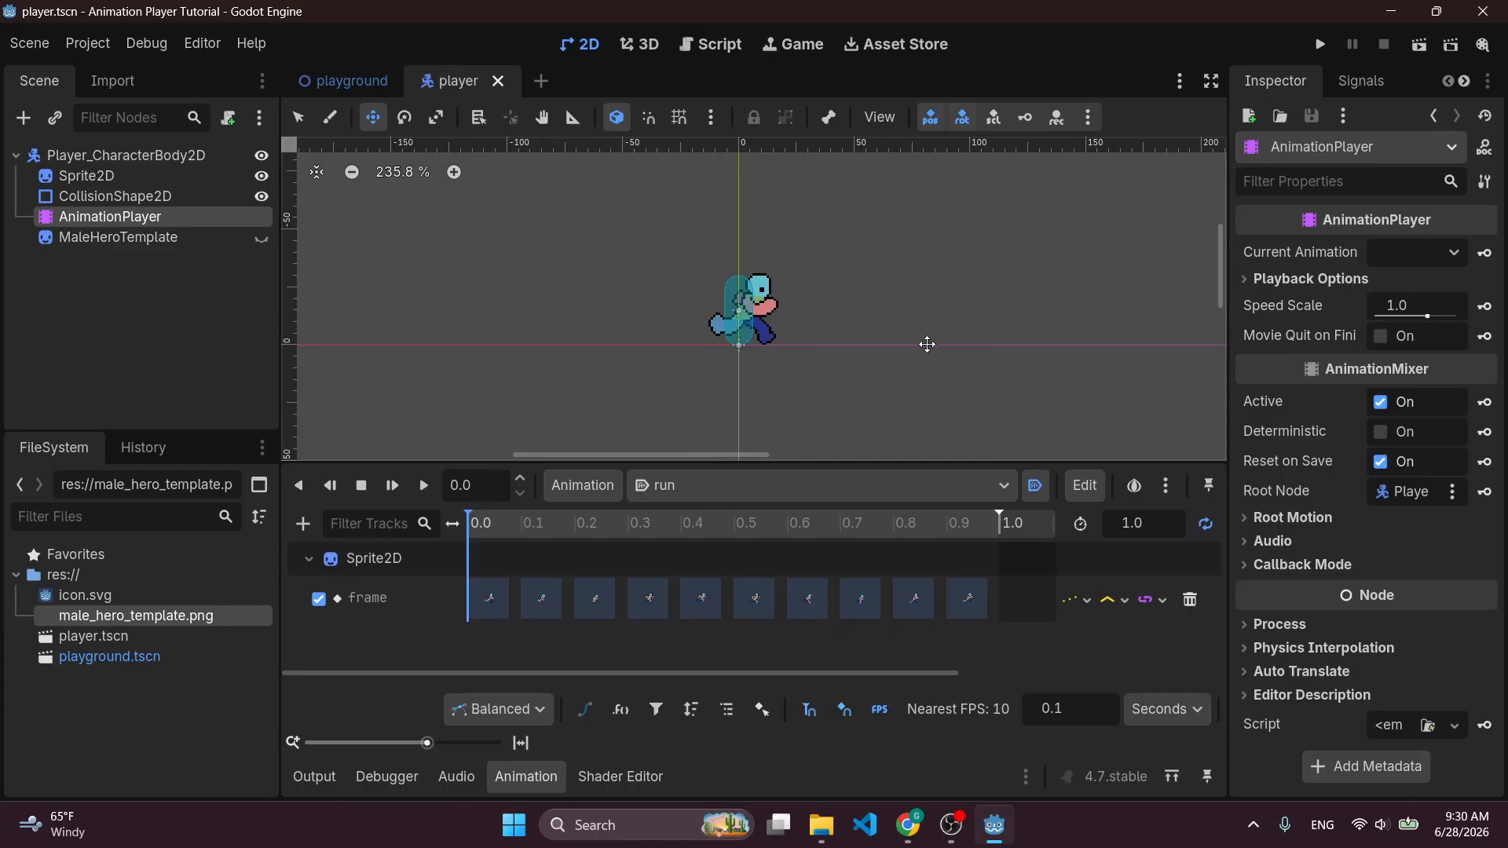